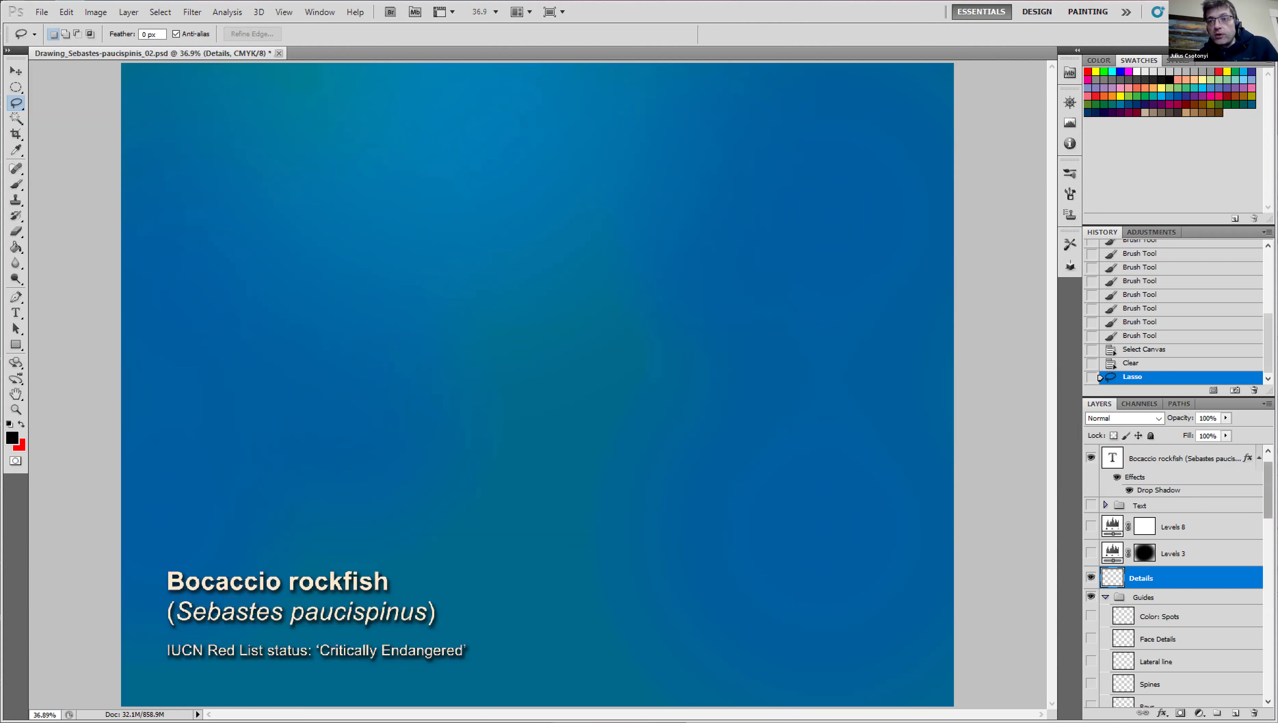
Preview the finished fish by showing and hiding the Color preview group, followed by the Line Preview copy layer.
scroll(1174, 578, "down", 10)
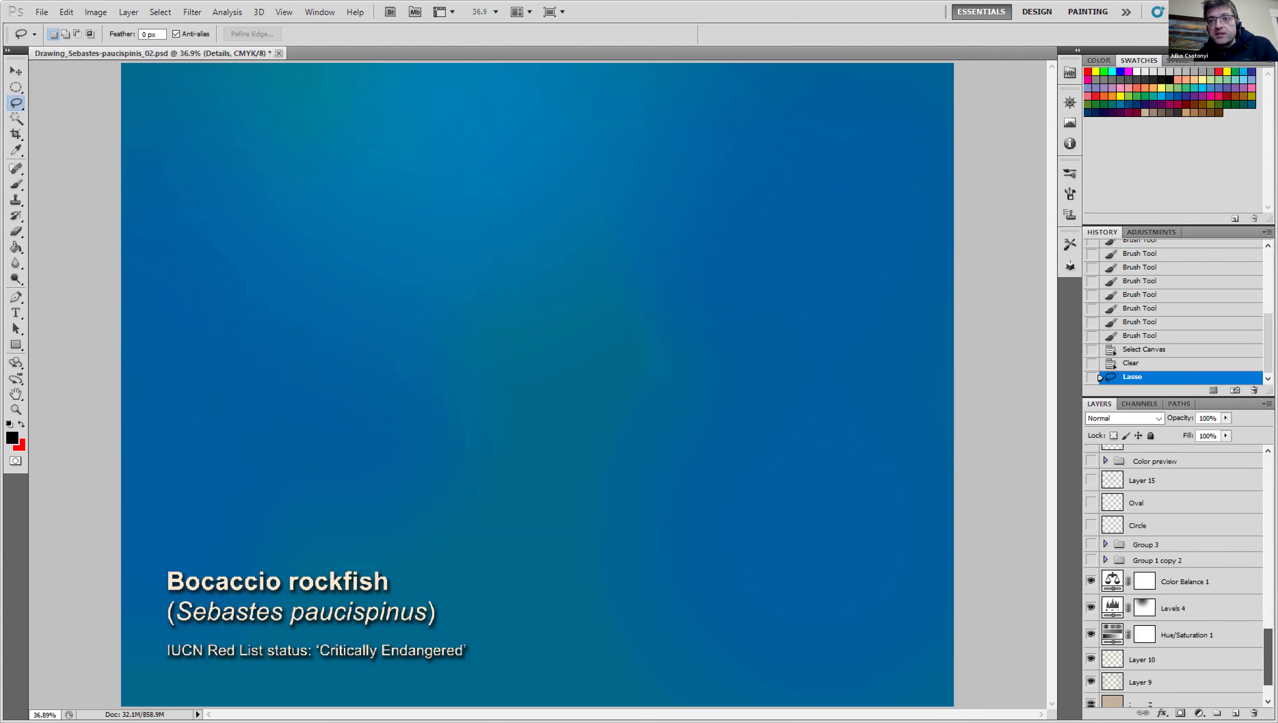
scroll(1174, 577, "up", 5)
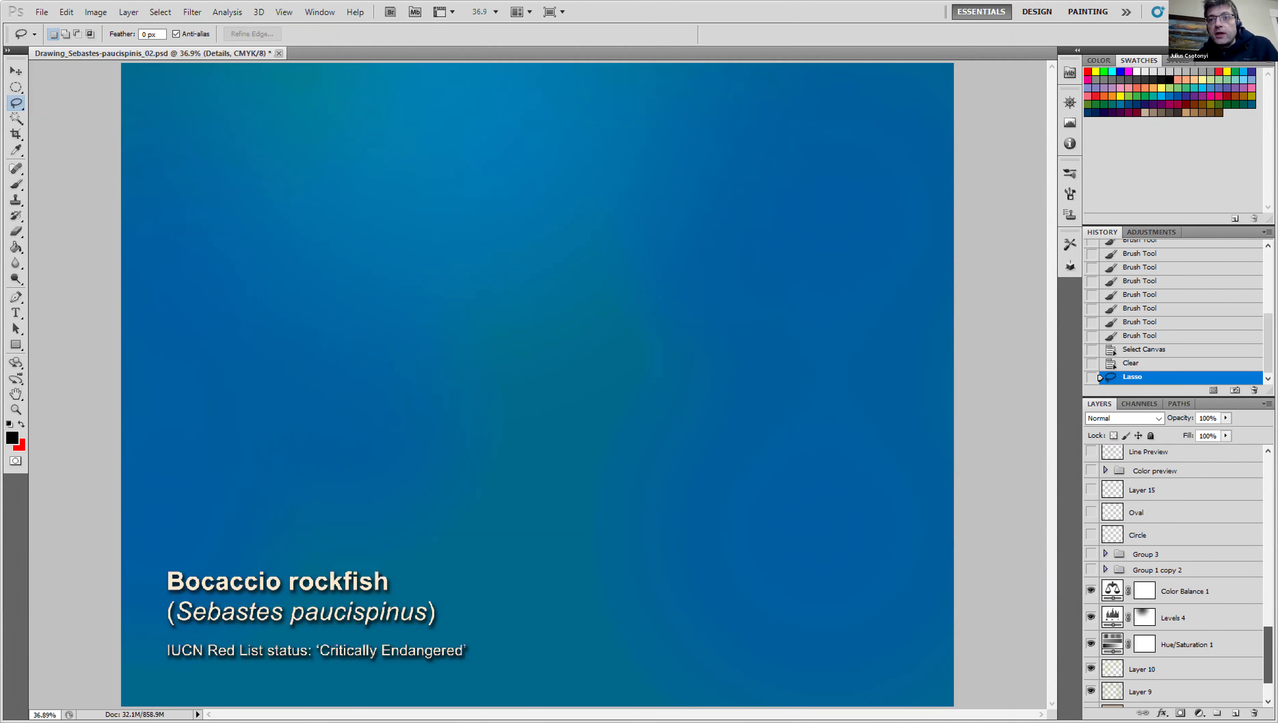
scroll(1093, 591, "up", 1)
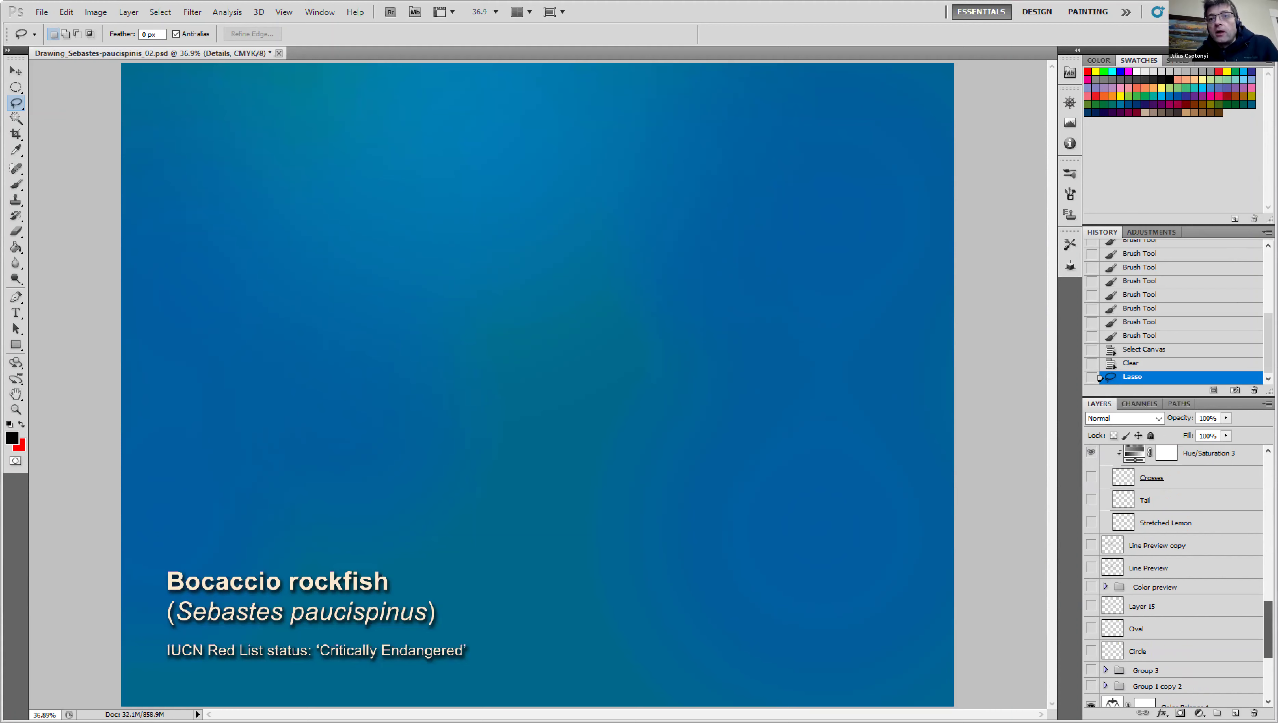
left_click(1091, 587)
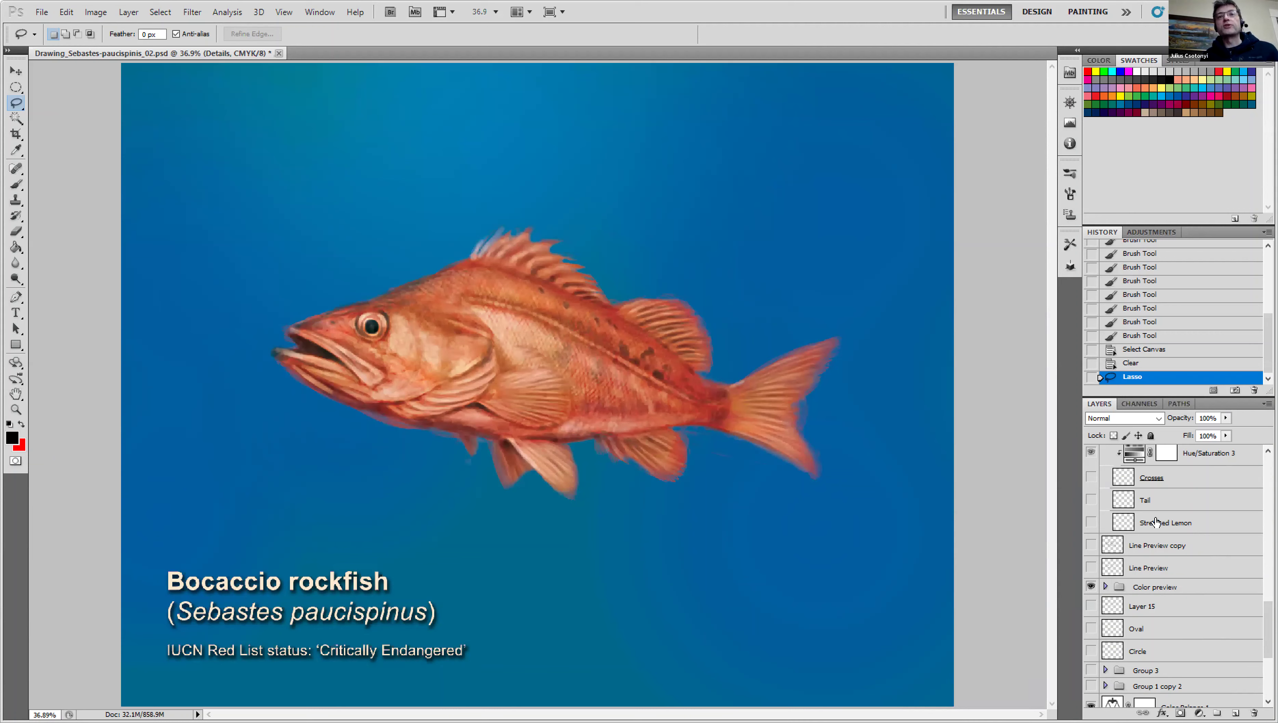
left_click(1091, 587)
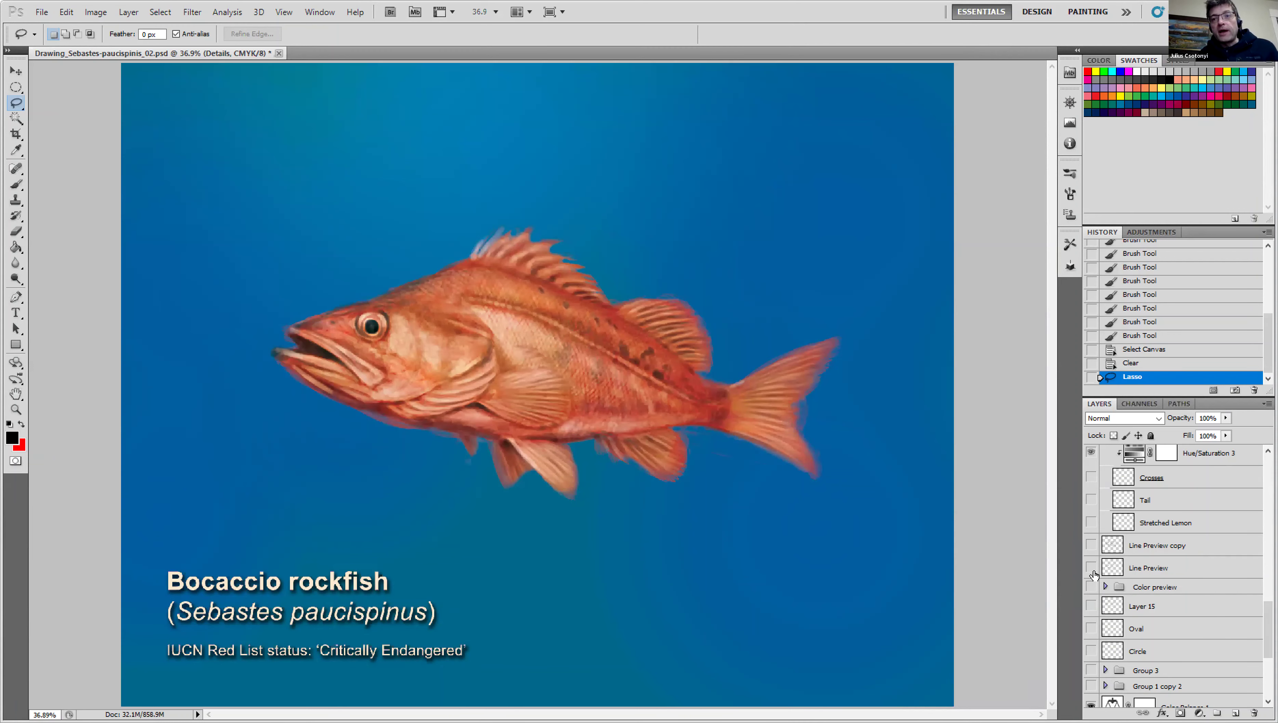
left_click(1092, 545)
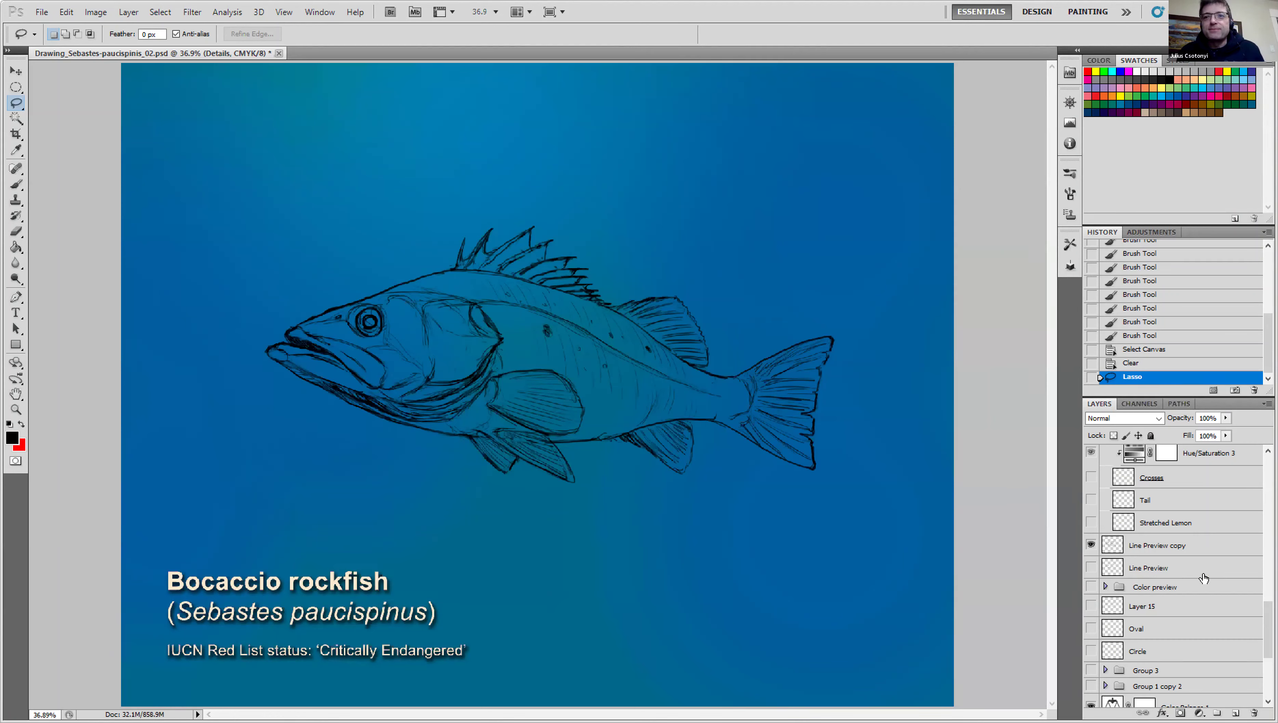
left_click(1091, 545)
Show the Stretched Lemon guide layer and brush the fish's body outline in black as a long, pointed lemon shape.
scroll(1174, 577, "up", 10)
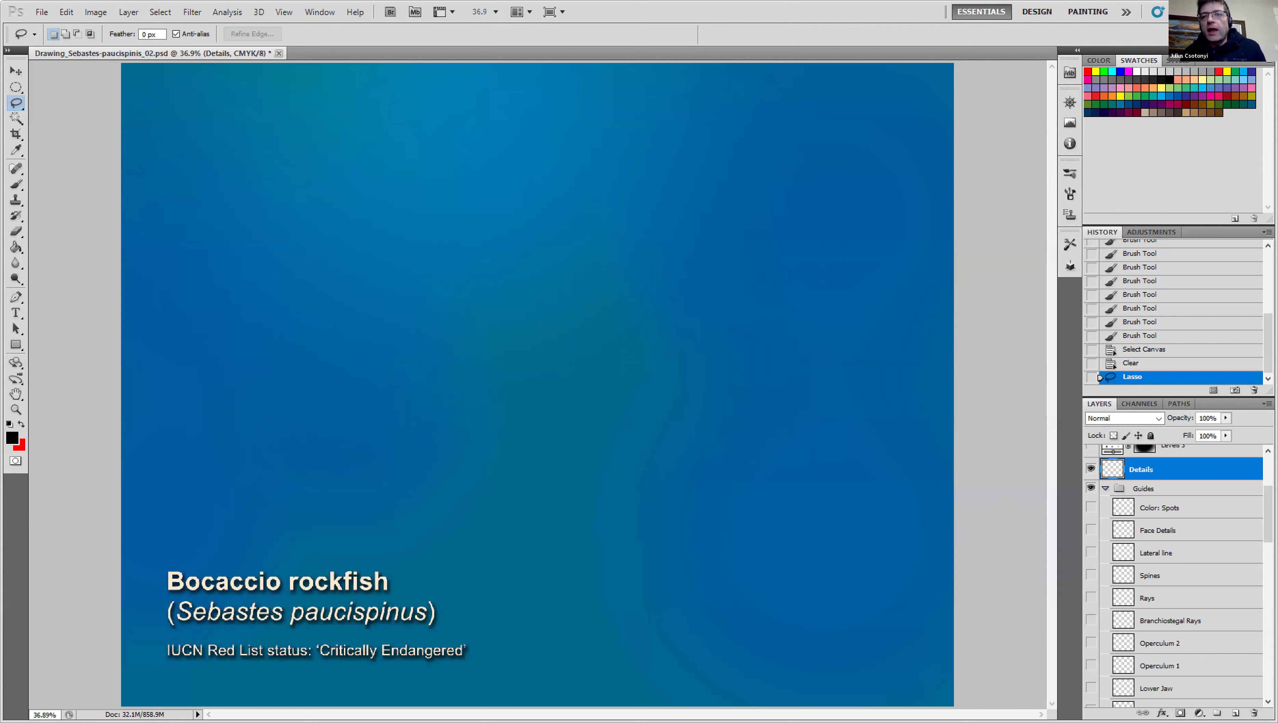
scroll(1186, 590, "down", 10)
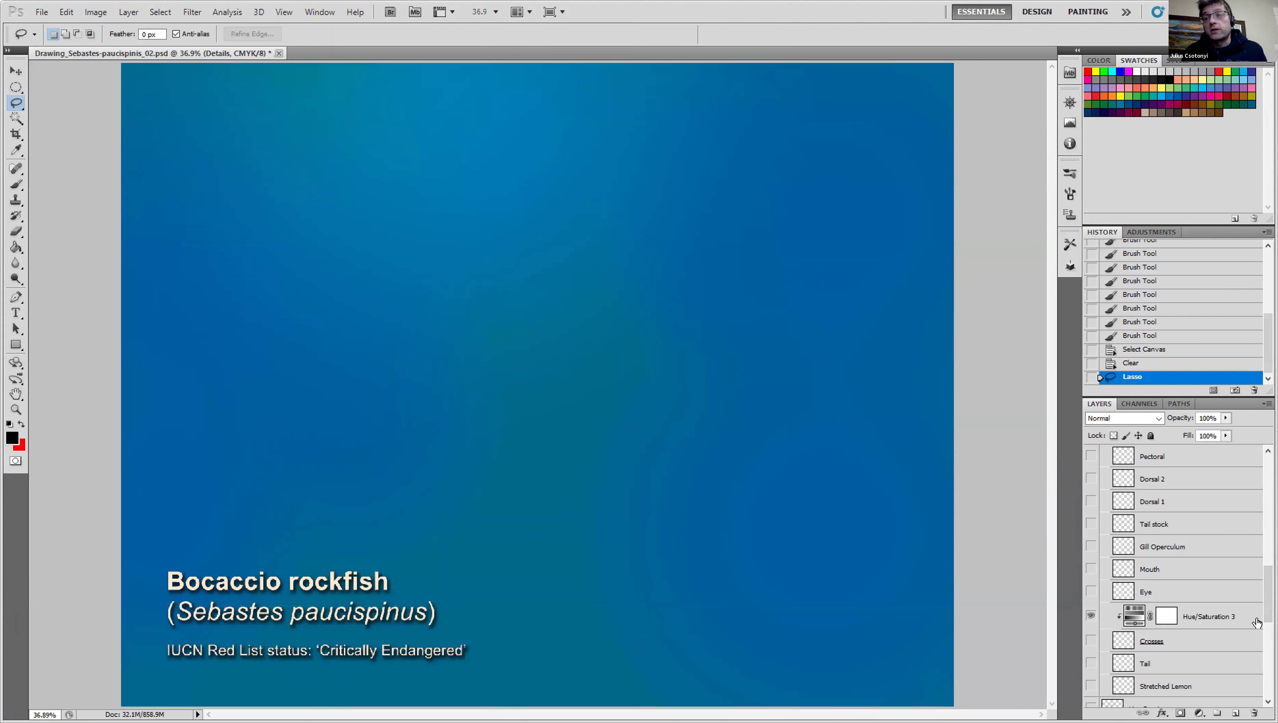
scroll(1227, 639, "down", 5)
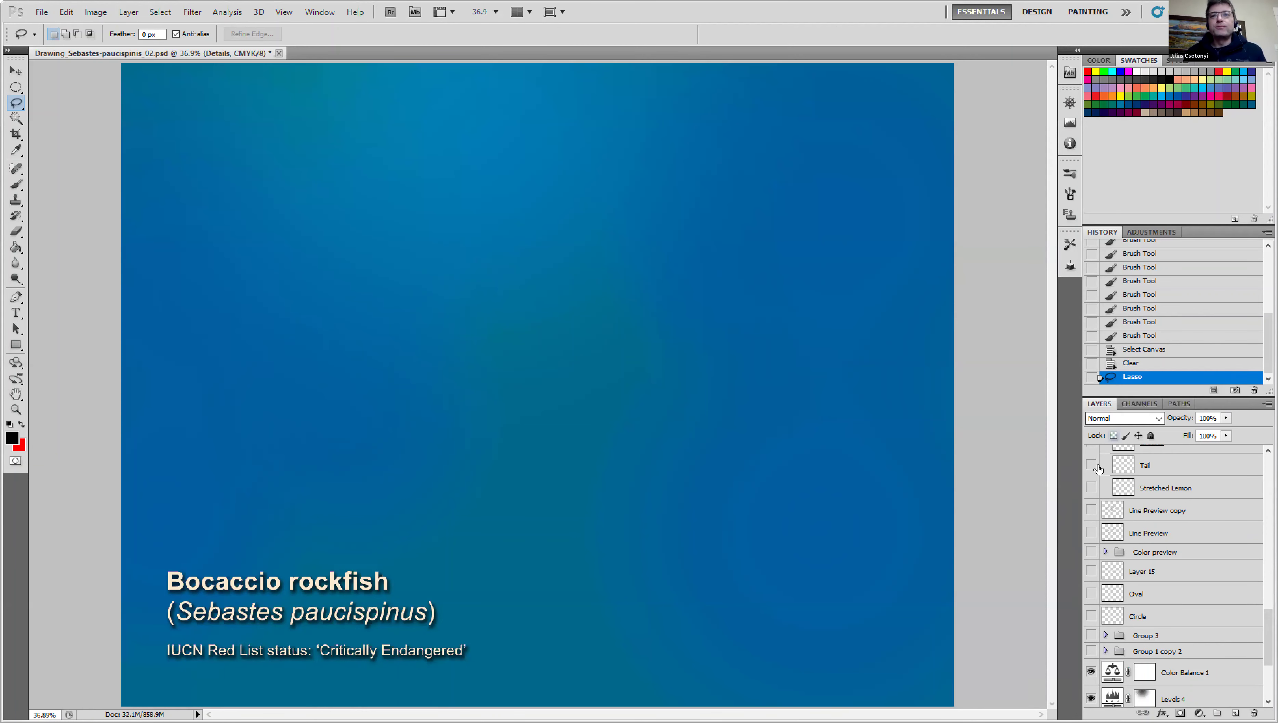
left_click(1092, 488)
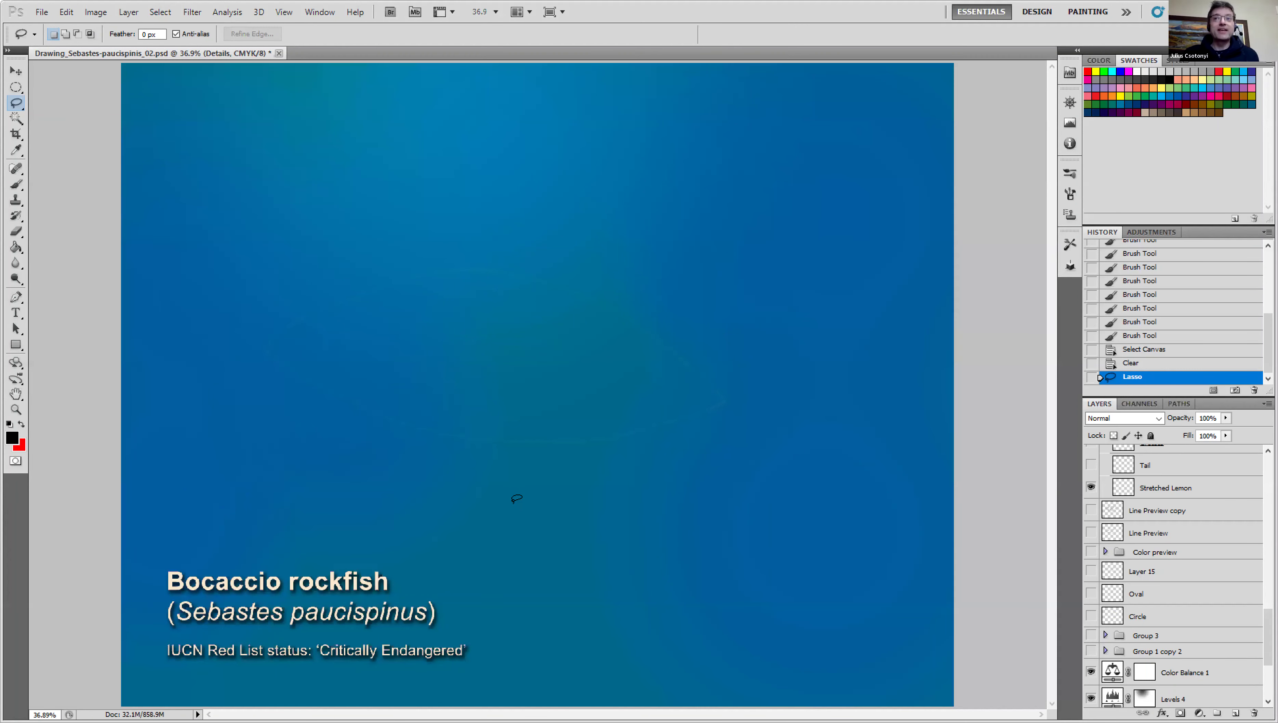
left_click(16, 184)
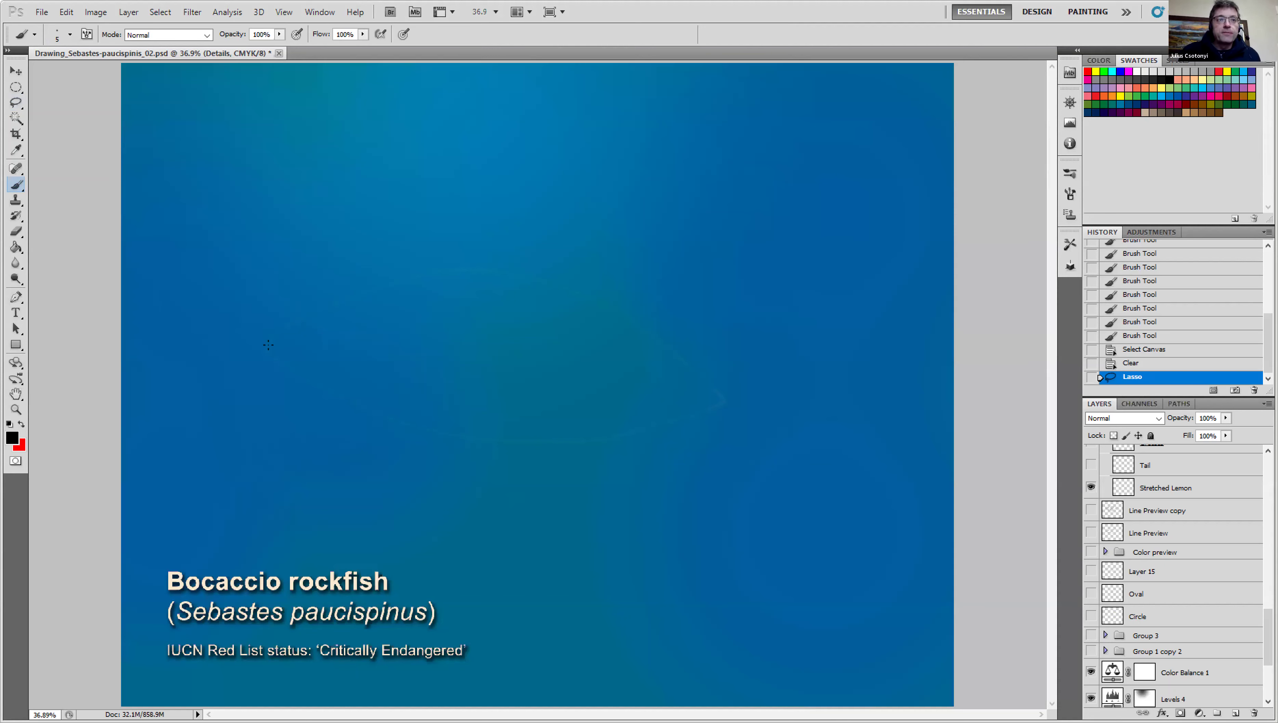
mouse_move(272, 338)
left_mouse_down()
mouse_move(394, 284)
mouse_move(492, 274)
mouse_move(606, 301)
mouse_move(724, 400)
mouse_move(599, 441)
mouse_move(491, 439)
mouse_move(349, 404)
mouse_move(264, 346)
mouse_move(401, 419)
left_mouse_up()
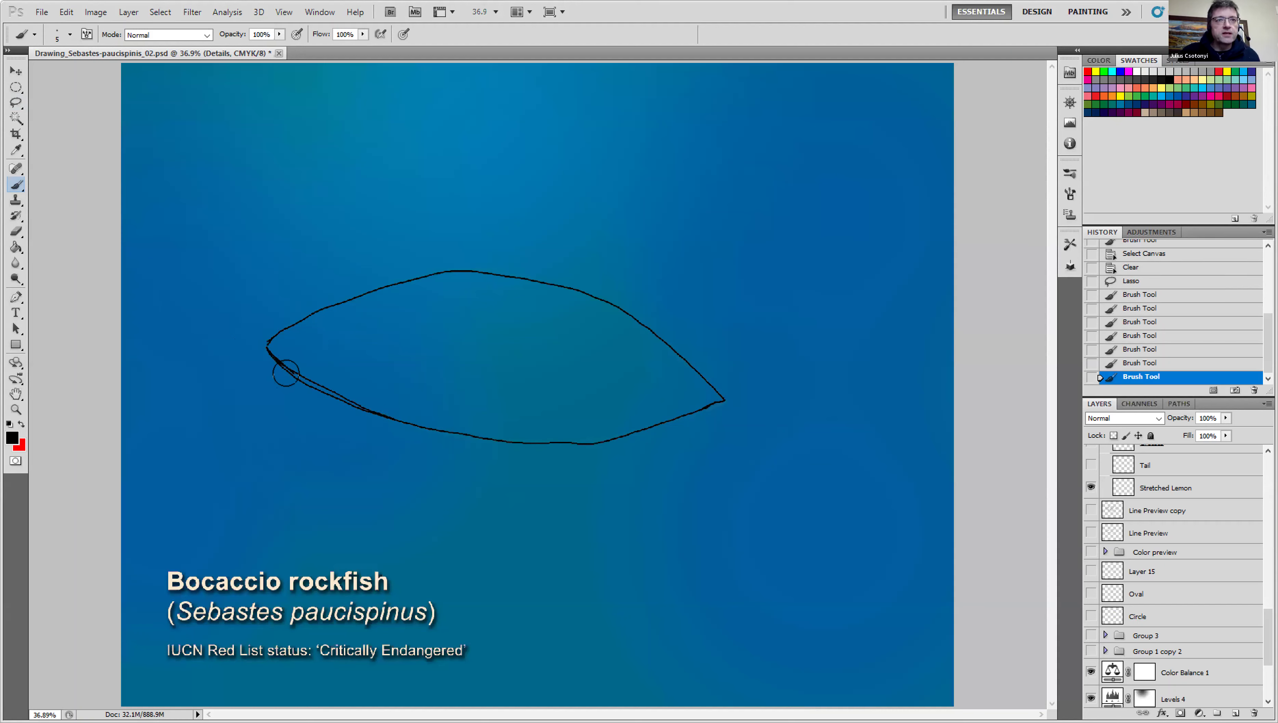
Erase the doubled line along the body's lower front edge and a short stretch of the underside toward the tail.
key("e")
left_click_drag(284, 376, 313, 397)
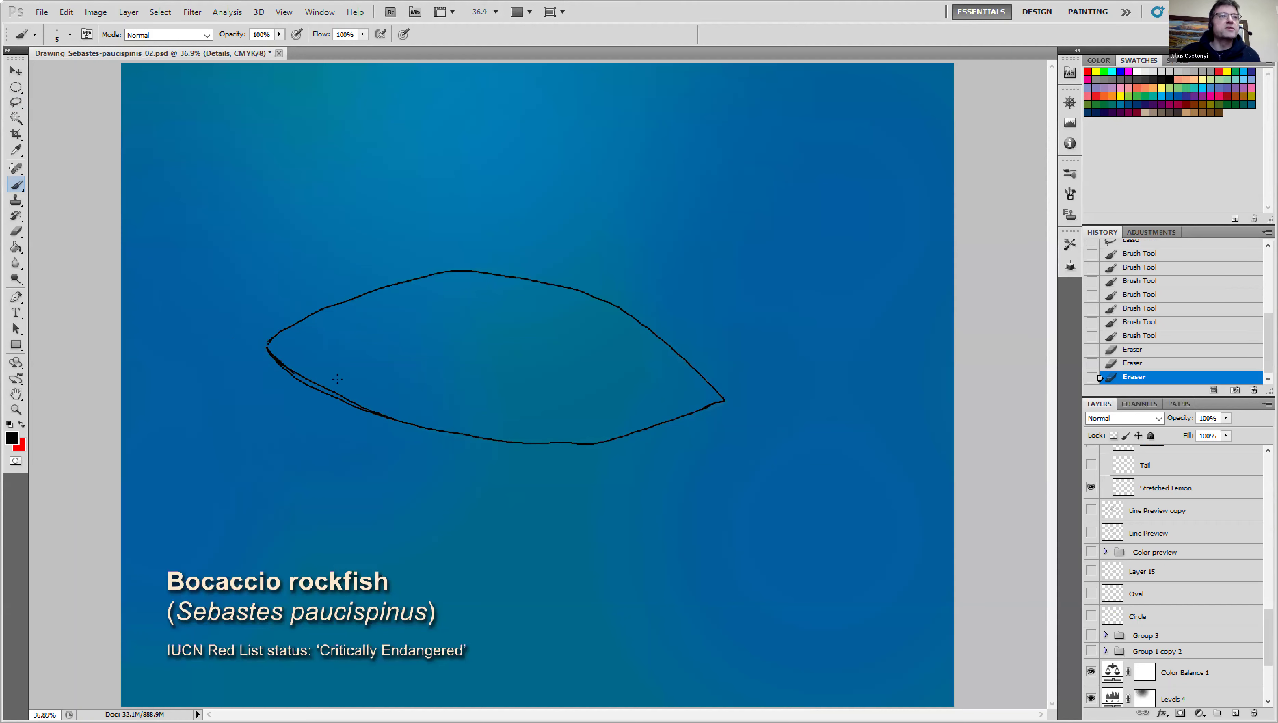
left_click(17, 233)
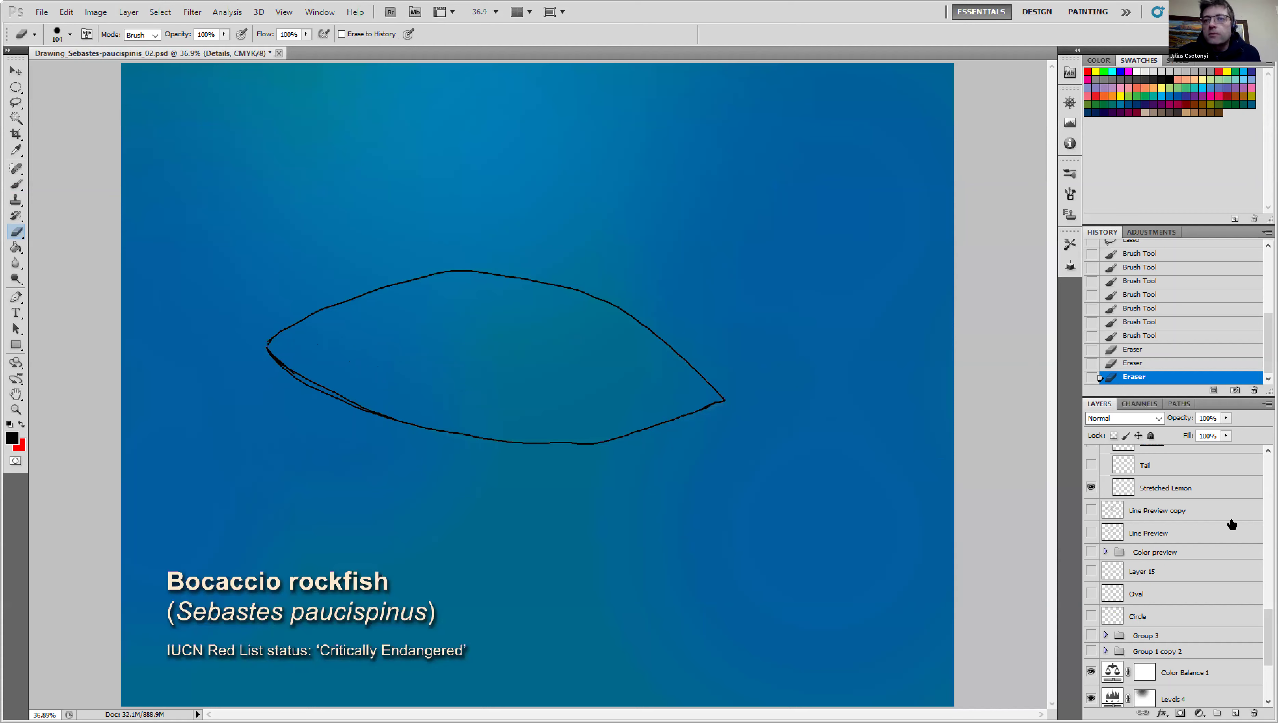
left_click_drag(1268, 636, 1268, 484)
scroll(1174, 572, "down", 5)
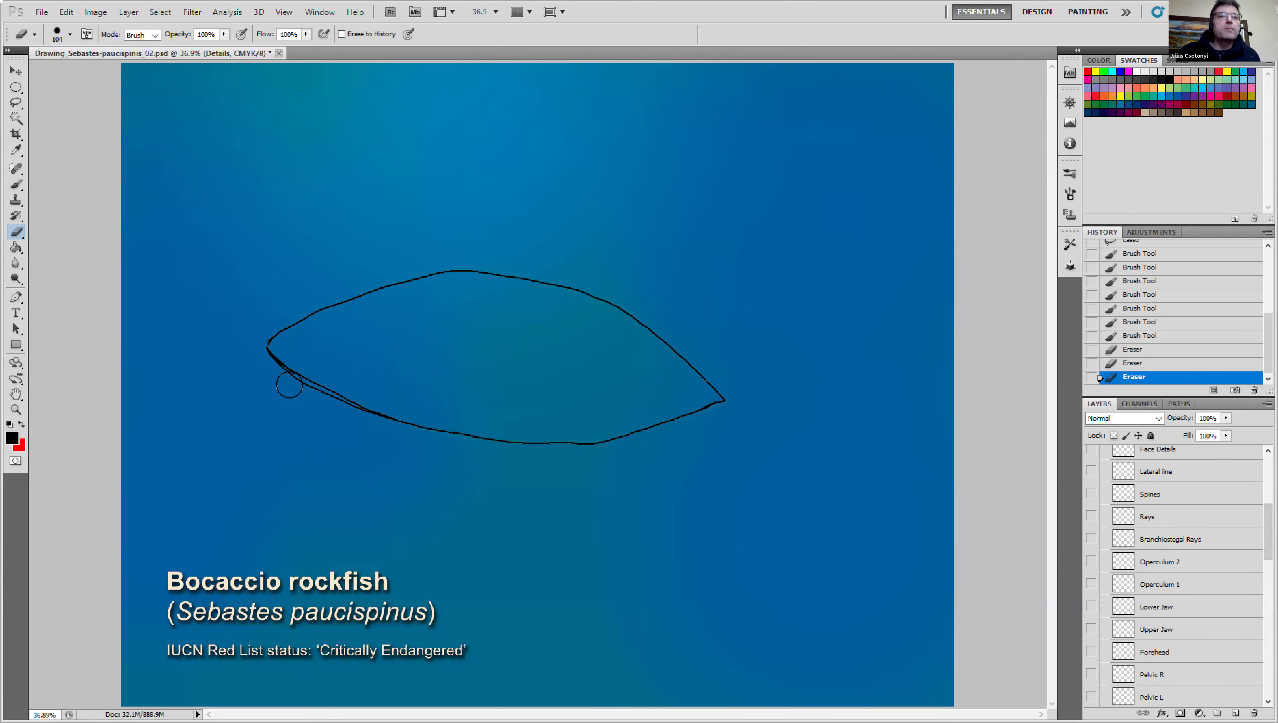
mouse_move(277, 370)
left_mouse_down()
mouse_move(317, 395)
mouse_move(262, 356)
mouse_move(413, 438)
left_mouse_up()
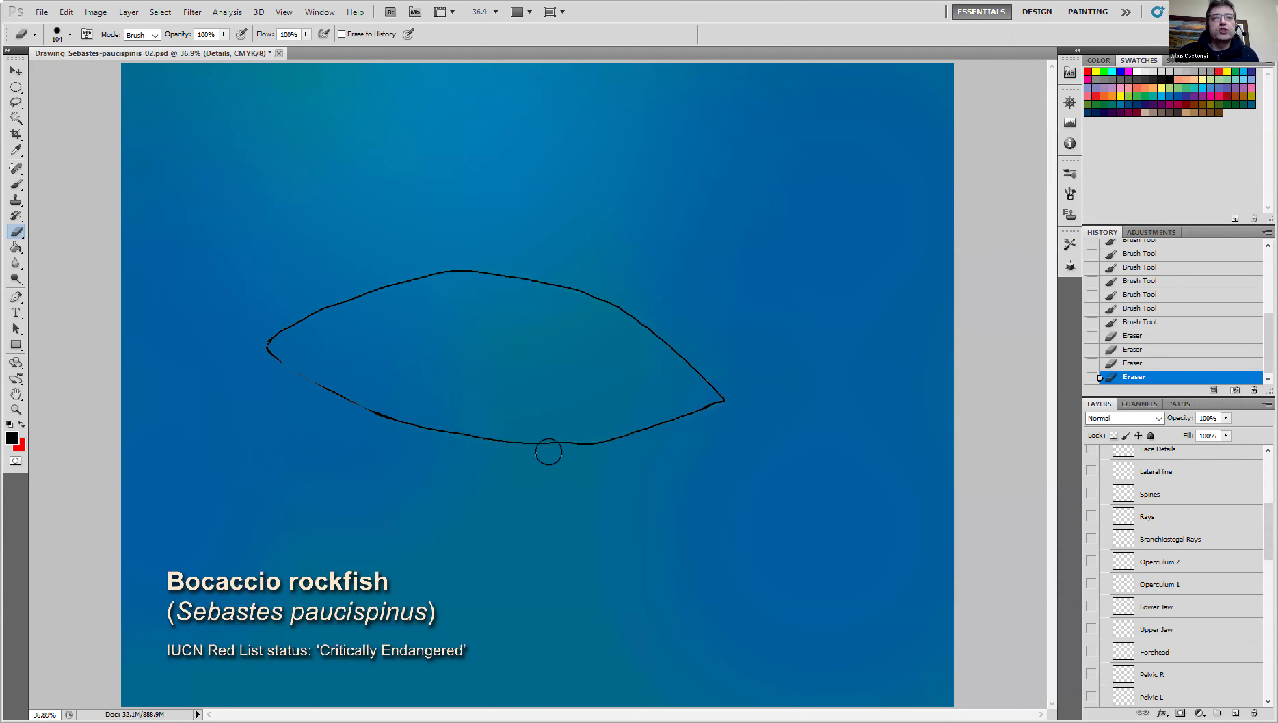
mouse_move(589, 447)
left_mouse_down()
mouse_move(599, 446)
mouse_move(562, 446)
mouse_move(615, 442)
left_mouse_up()
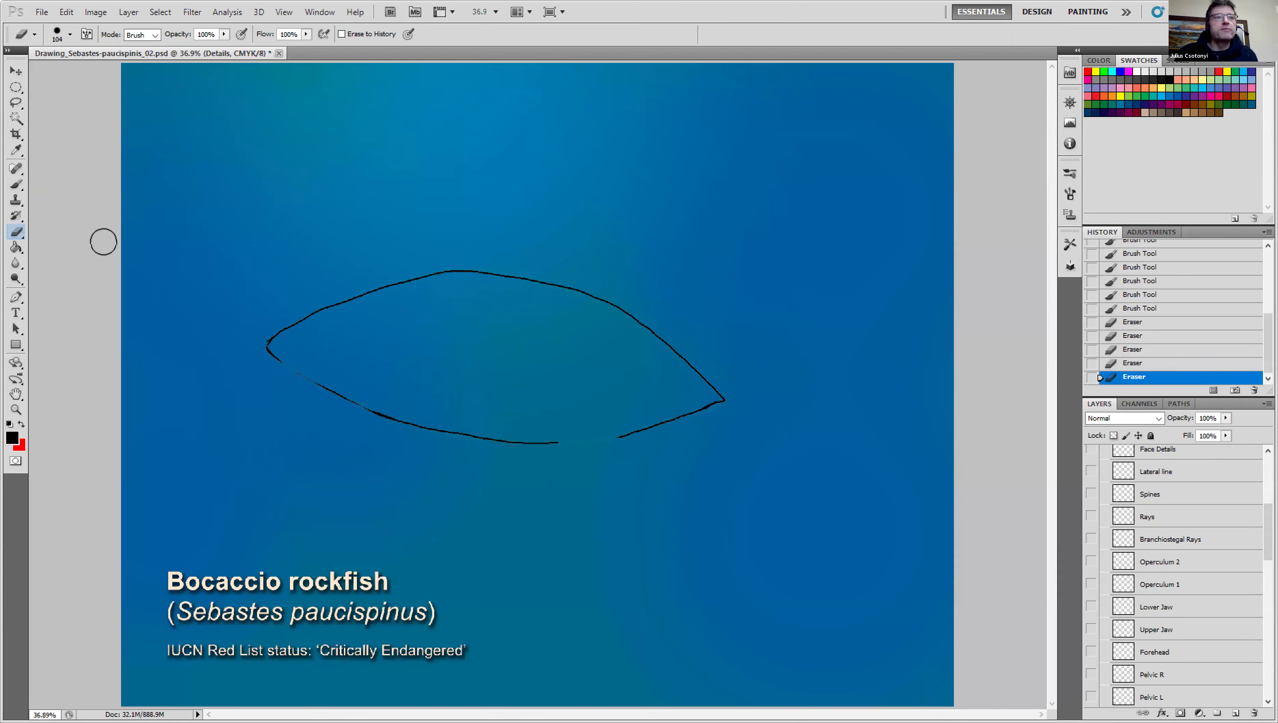
Redraw the erased parts of the lower body outline with the Brush tool, closing the gaps near the snout and underside.
left_click(15, 185)
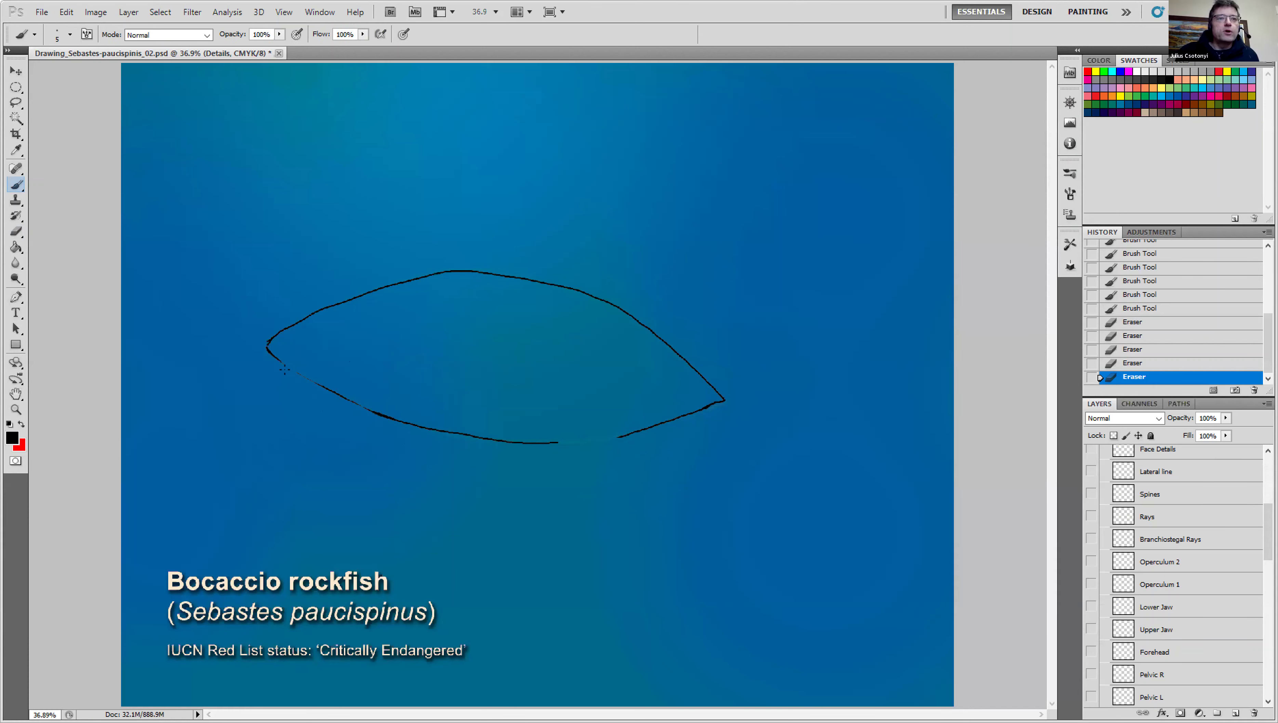
left_click_drag(276, 362, 323, 387)
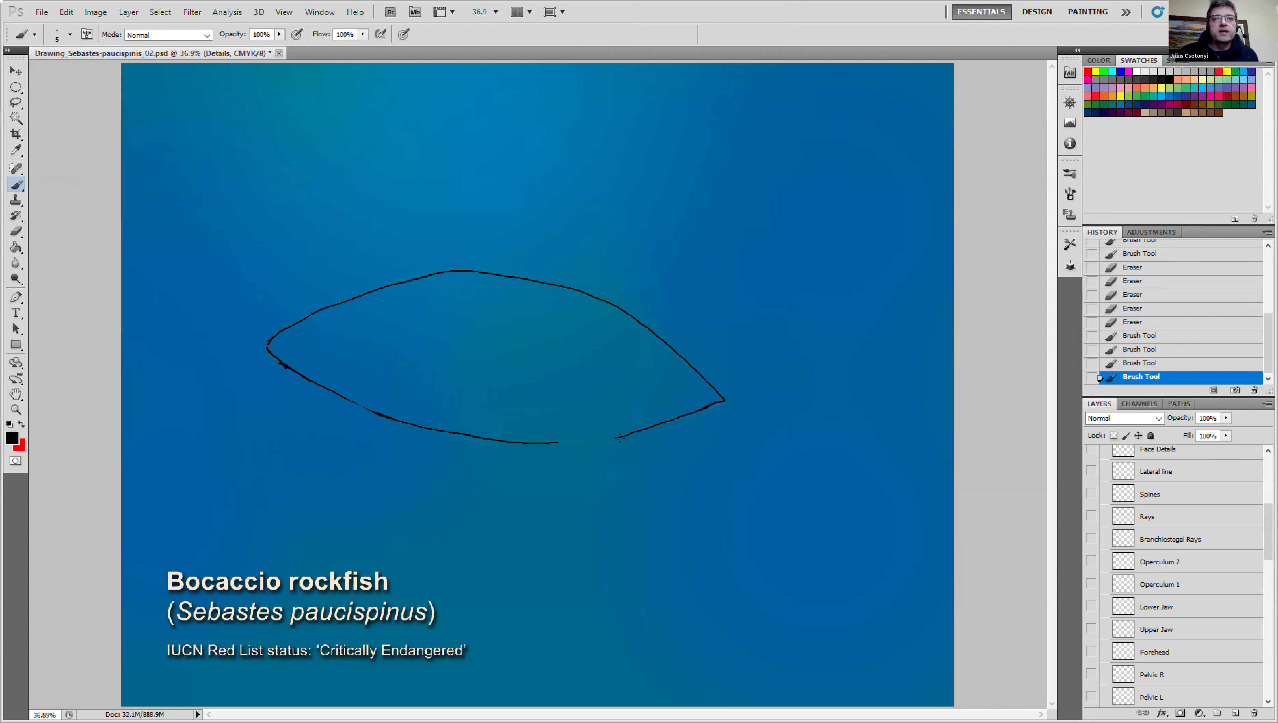
left_click_drag(619, 436, 607, 439)
left_click_drag(607, 439, 595, 440)
left_click_drag(595, 440, 557, 442)
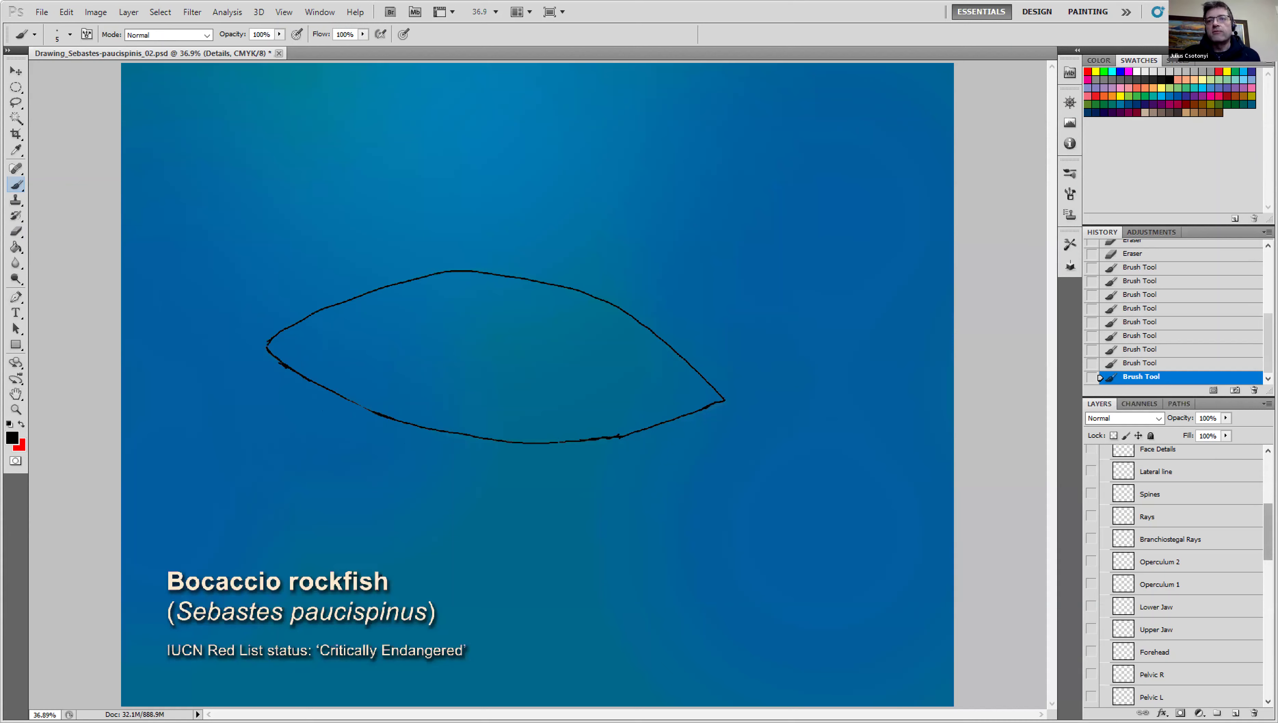
Show the Tail guide layer, brush a flared tail fin outline onto the body's rear tip, and erase the stray mark above it.
scroll(1174, 578, "down", 10)
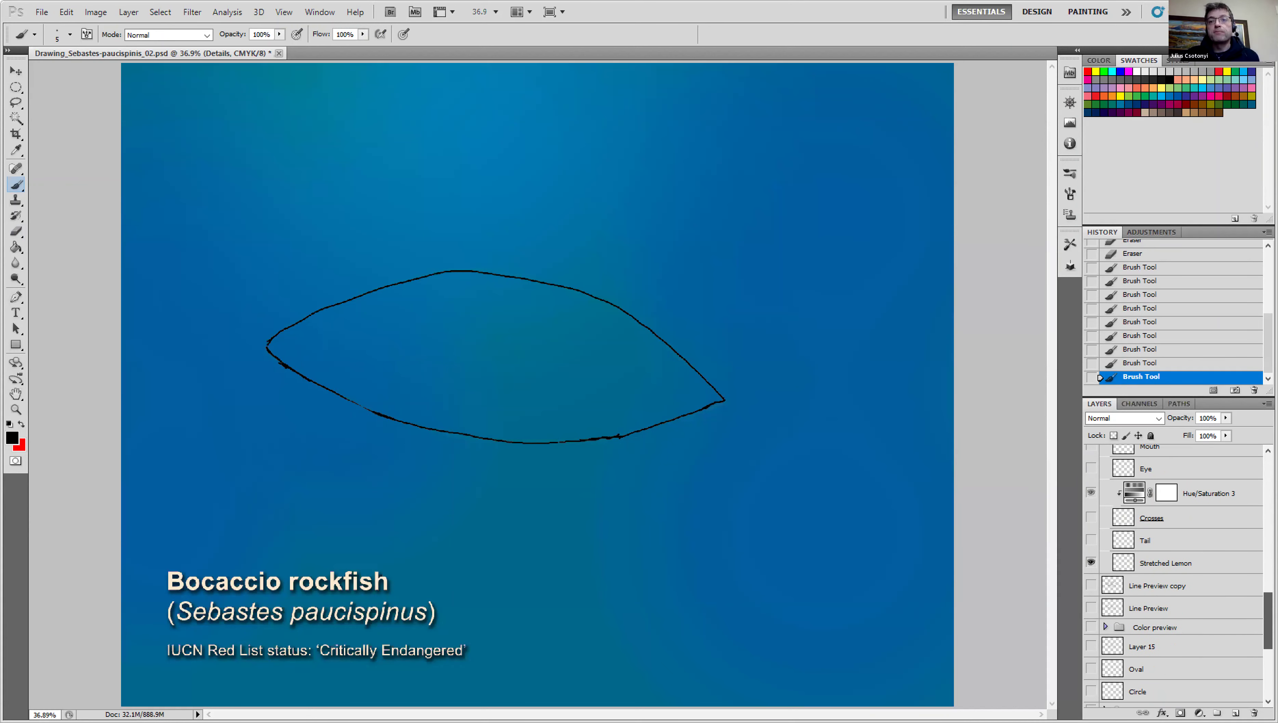
left_click(1092, 540)
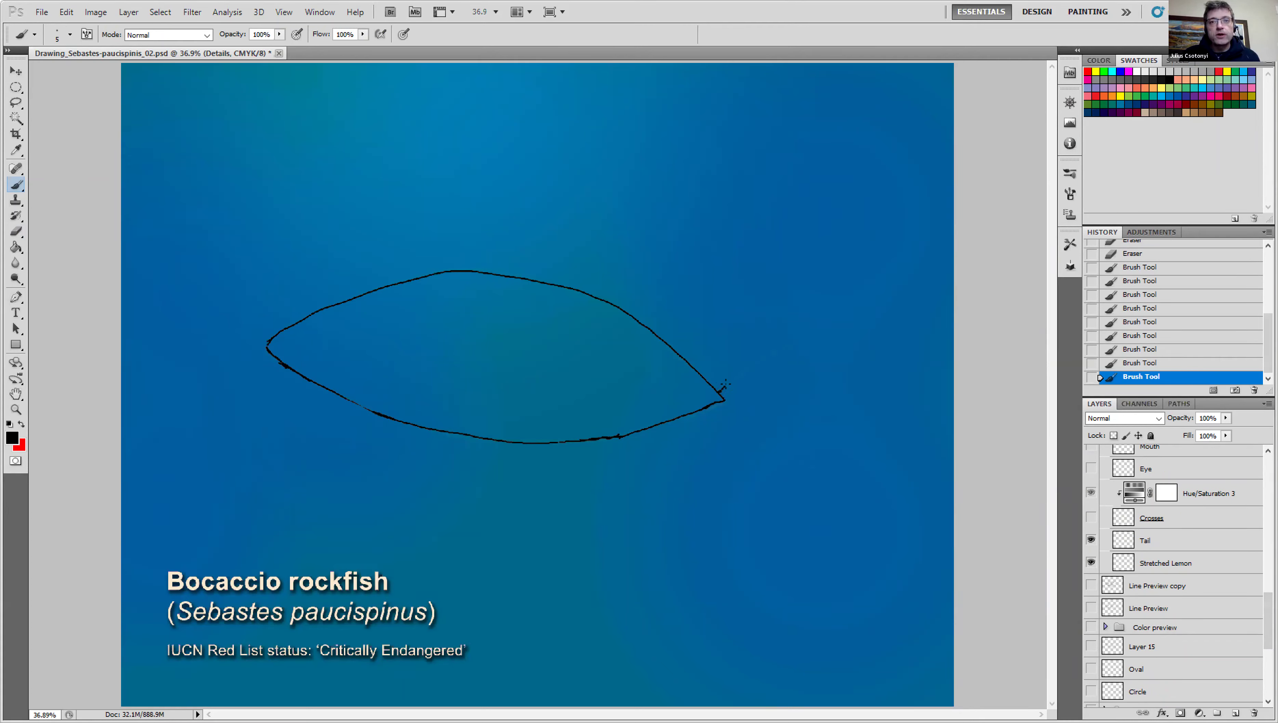
left_click_drag(736, 371, 744, 371)
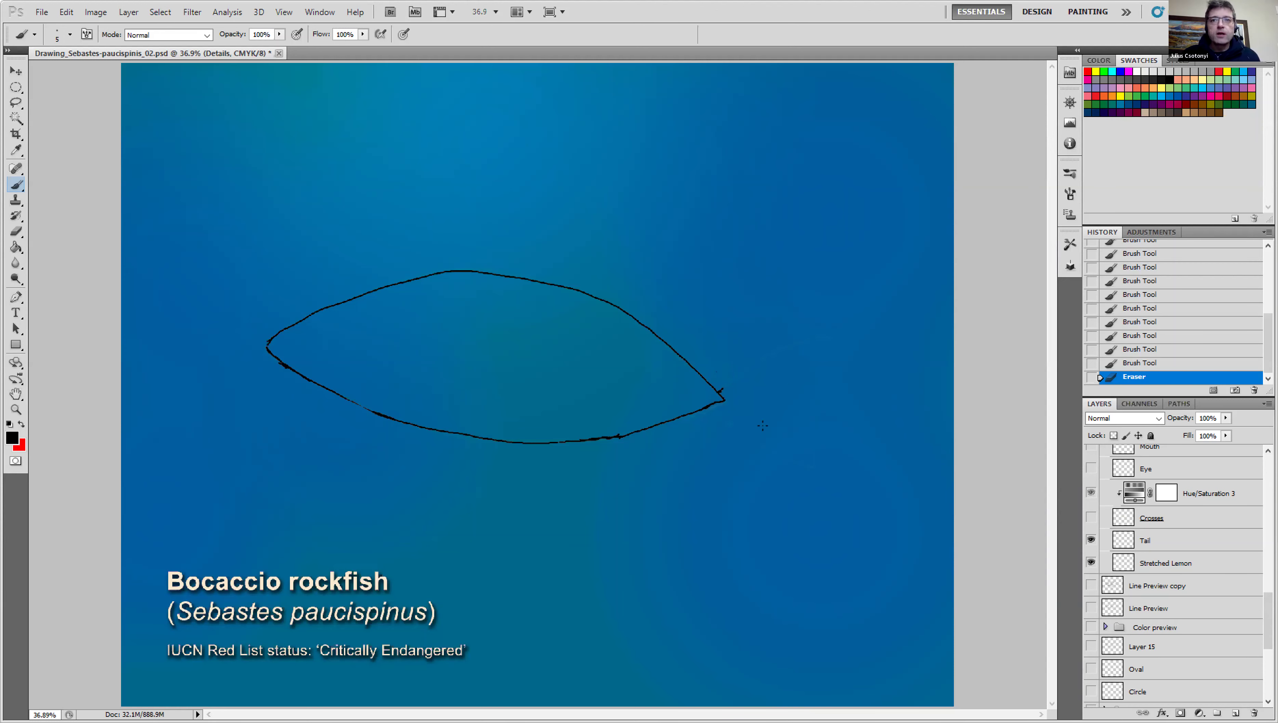
left_click(723, 389)
mouse_move(721, 390)
left_mouse_down()
mouse_move(798, 345)
mouse_move(829, 349)
left_mouse_up()
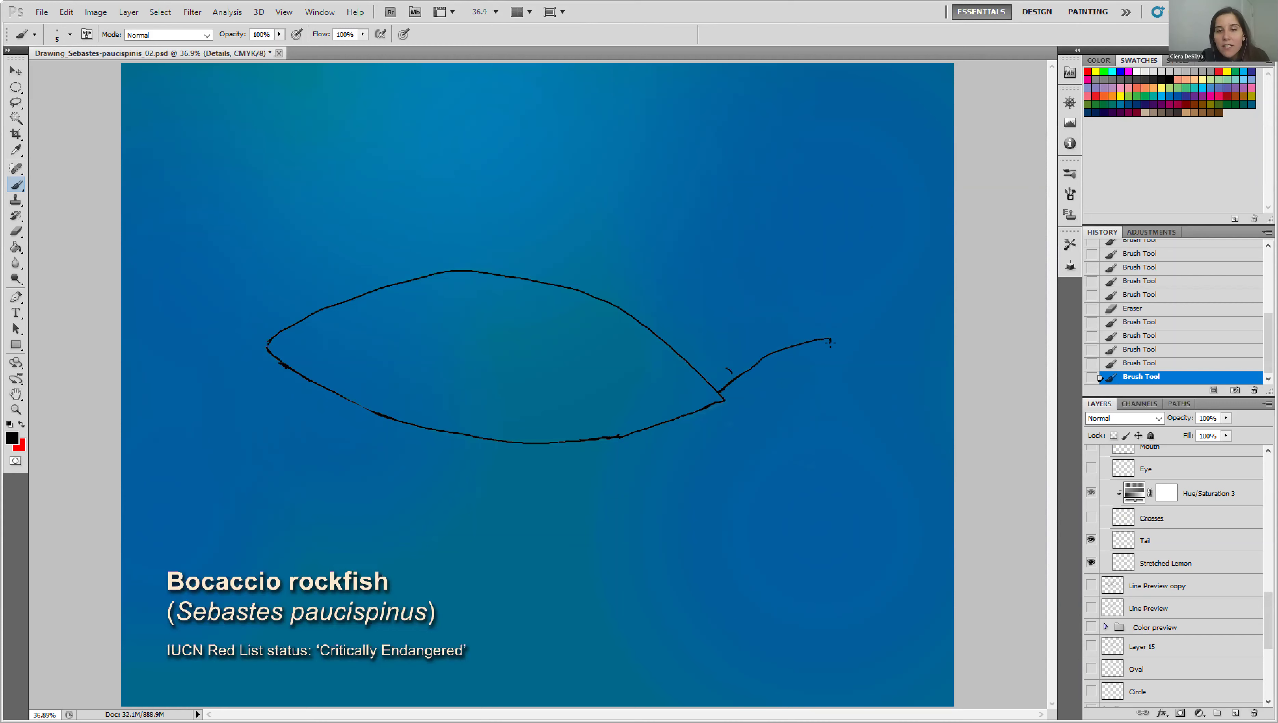
left_click_drag(816, 399, 813, 433)
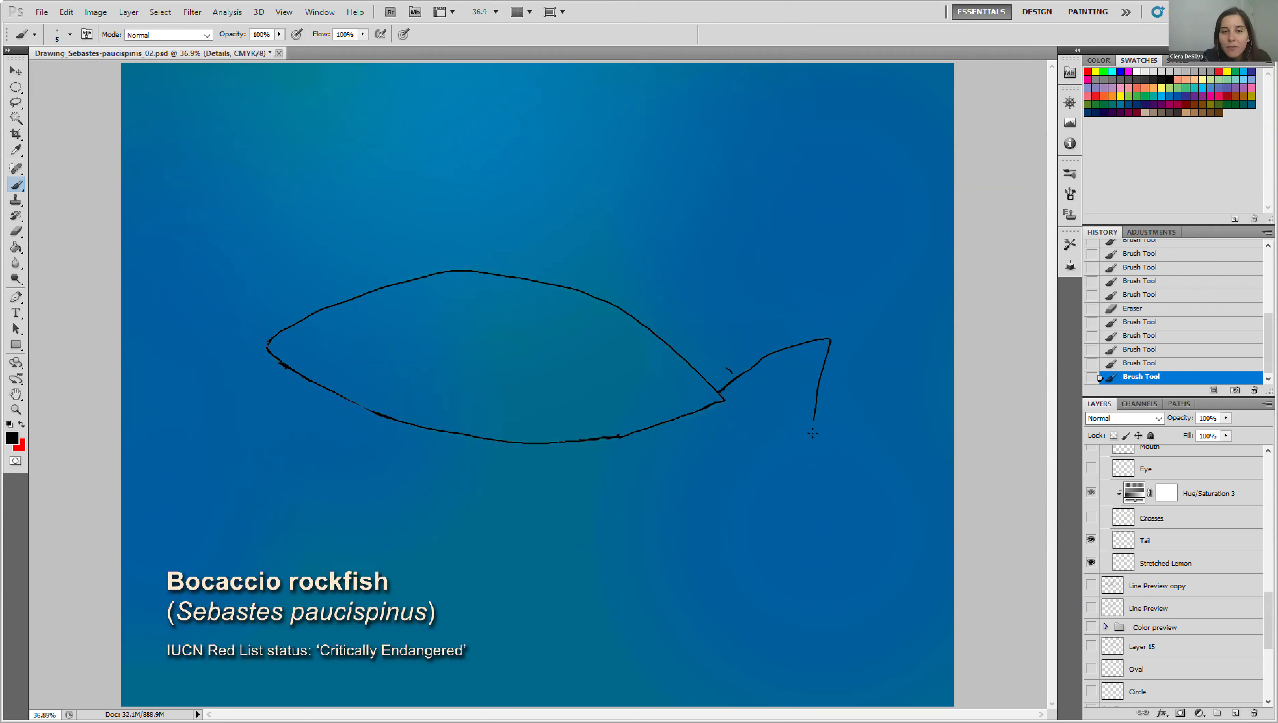
mouse_move(707, 395)
left_mouse_down()
mouse_move(756, 443)
mouse_move(815, 470)
left_mouse_up()
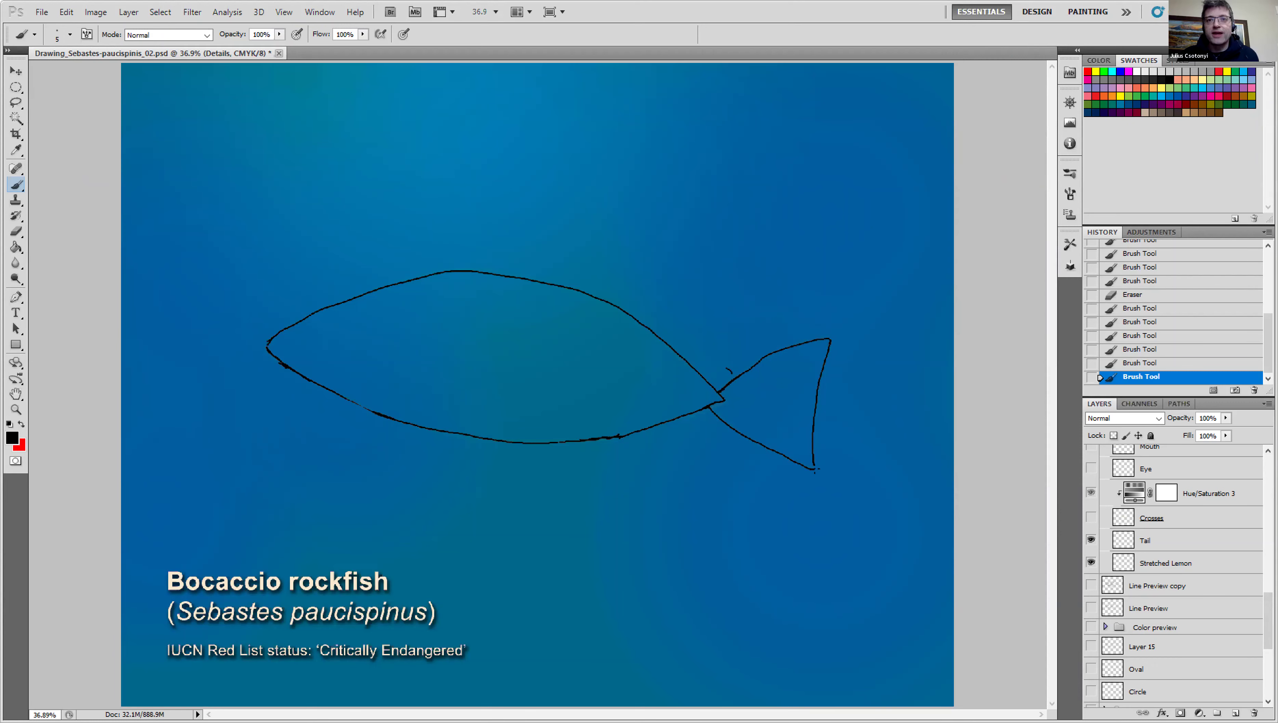
left_click_drag(748, 351, 729, 372)
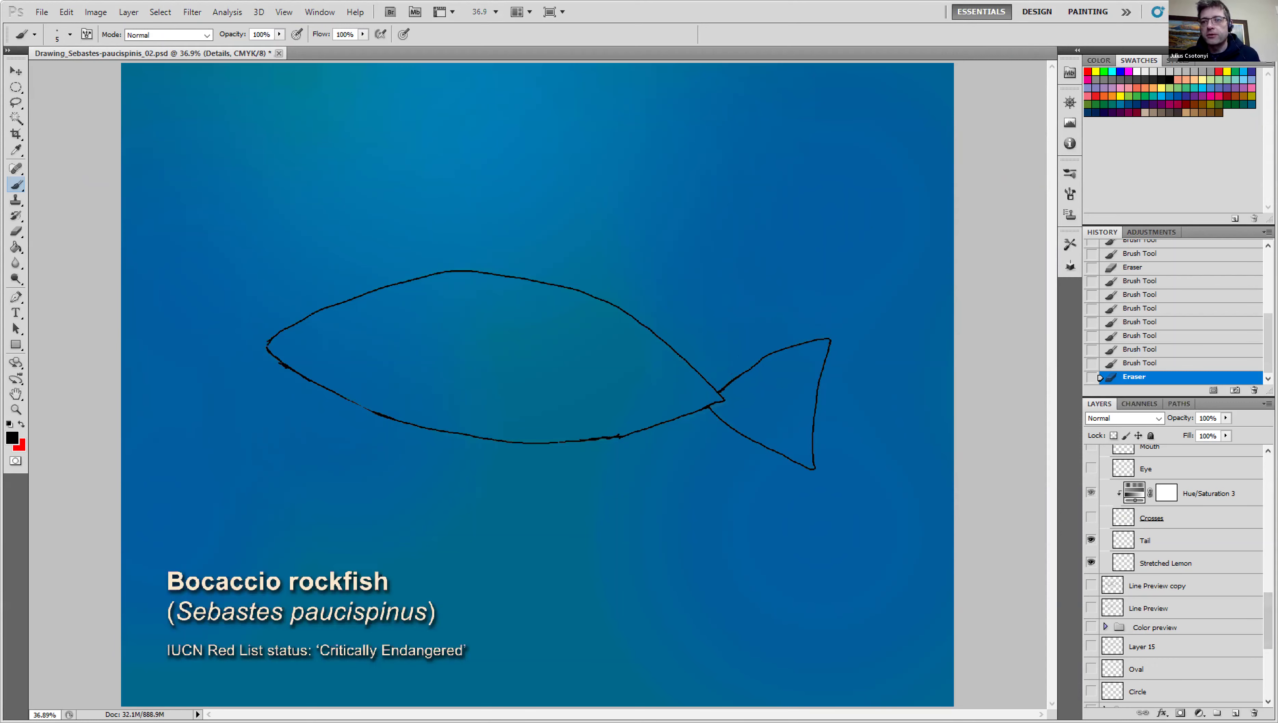
Hide Layer 7, Layer 9, Layer 10, Hue/Saturation 1 and Levels 4 to leave the sketch on a plain white background.
scroll(1268, 623, "down", 2)
scroll(1268, 633, "down", 6)
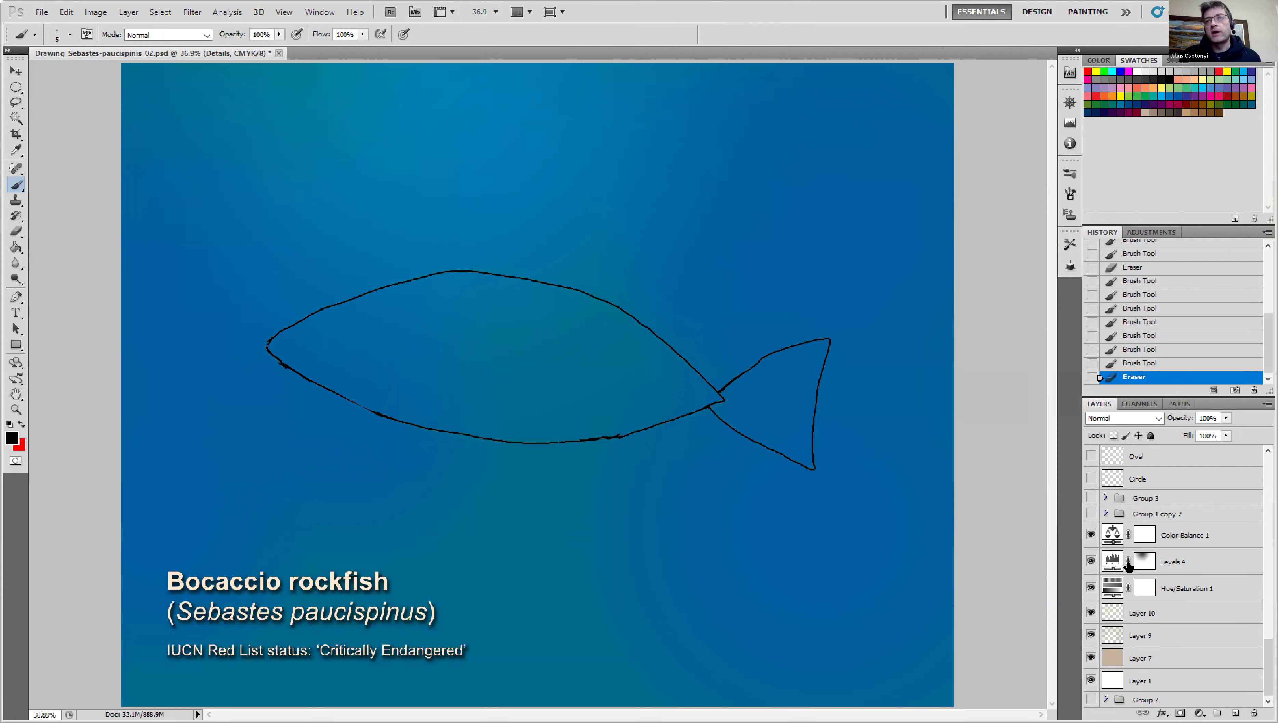
left_click(1091, 659)
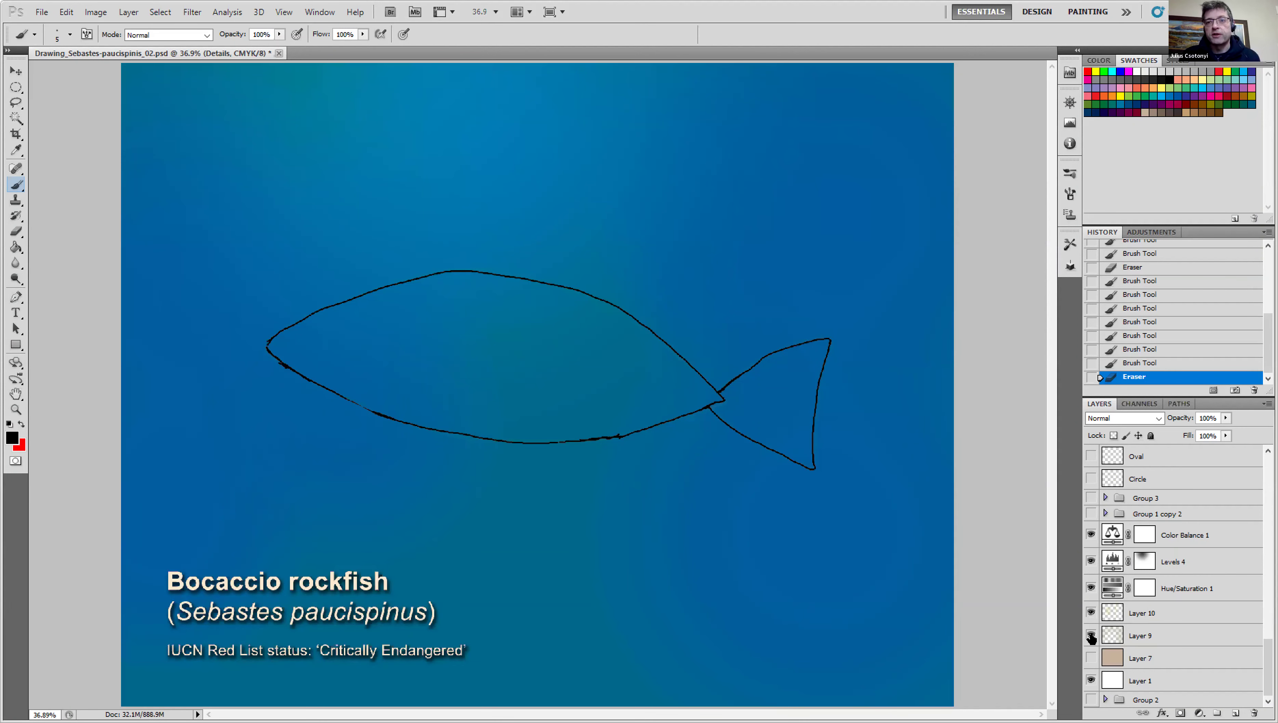
left_click(1090, 637)
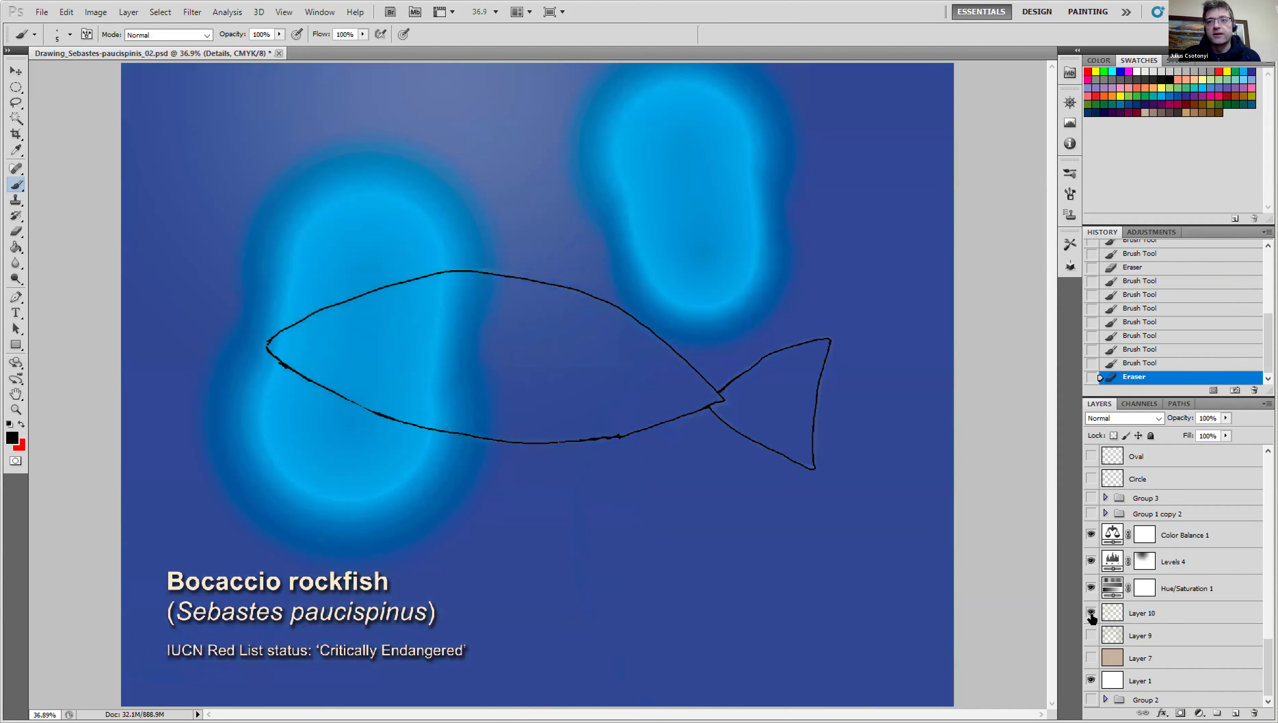
left_click_drag(1091, 615, 1090, 561)
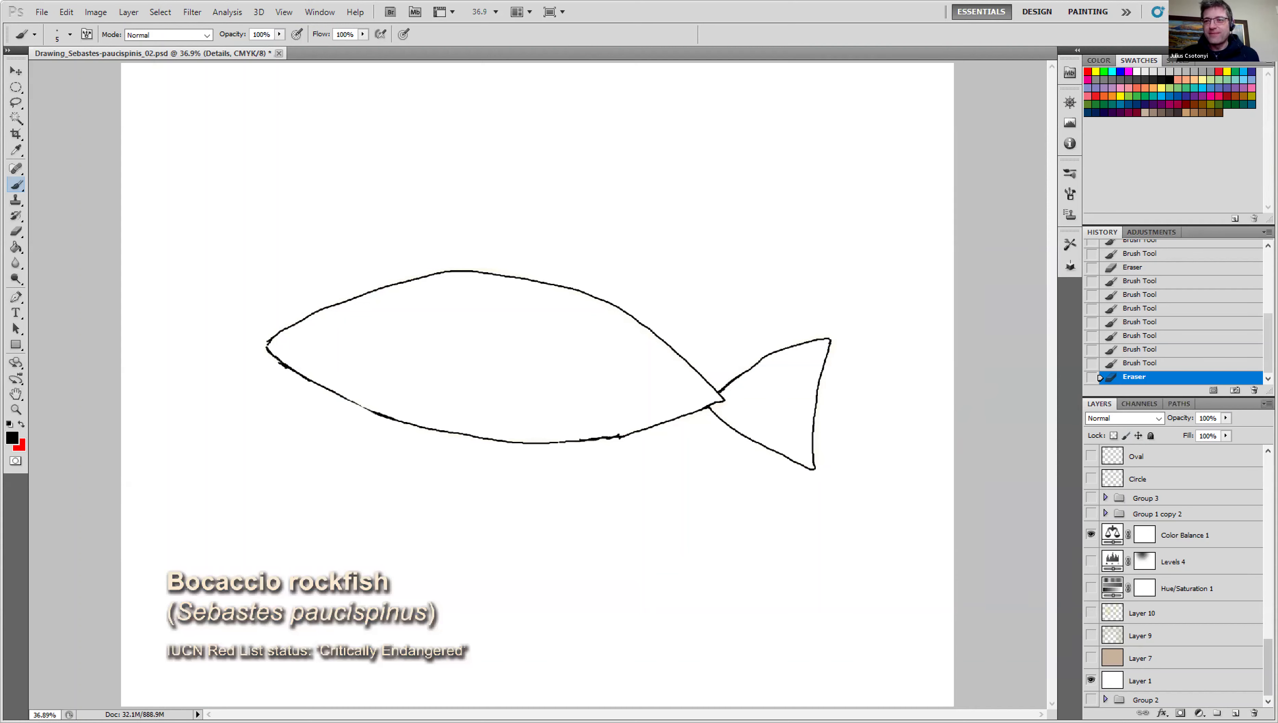
Set the blending mode of the Guides layer group to Multiply.
scroll(1174, 575, "up", 10)
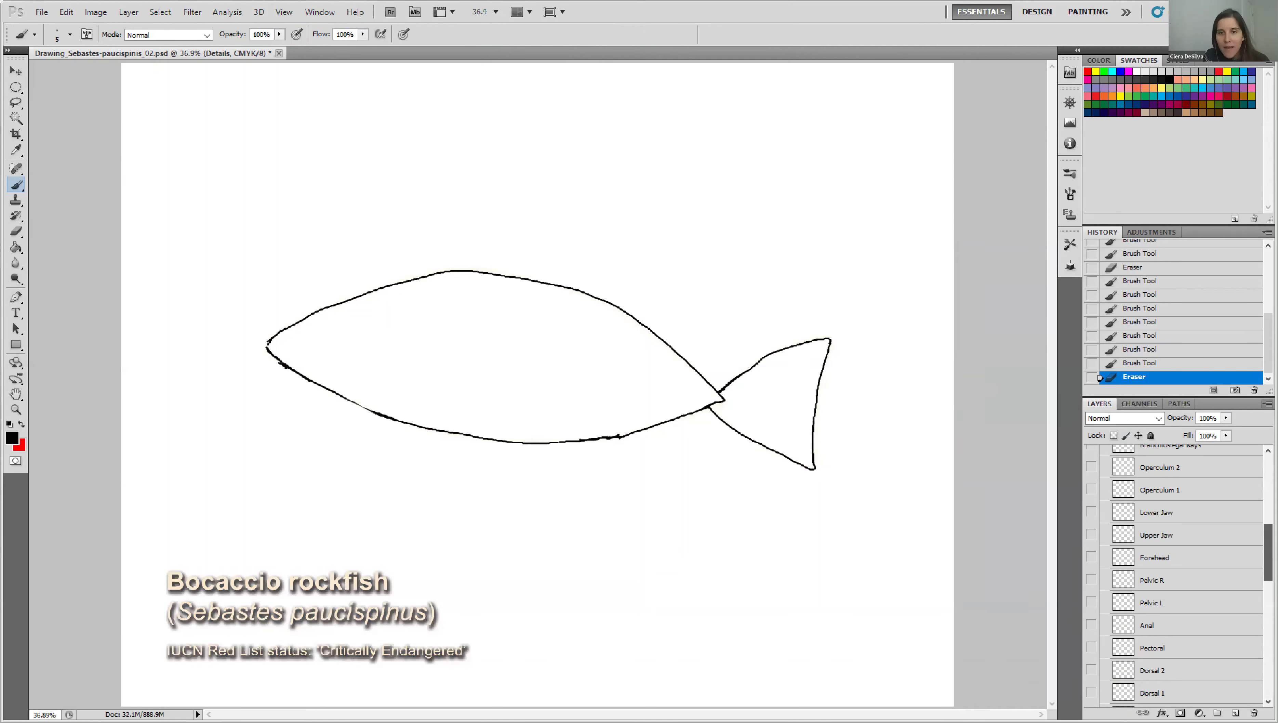
scroll(1174, 575, "down", 10)
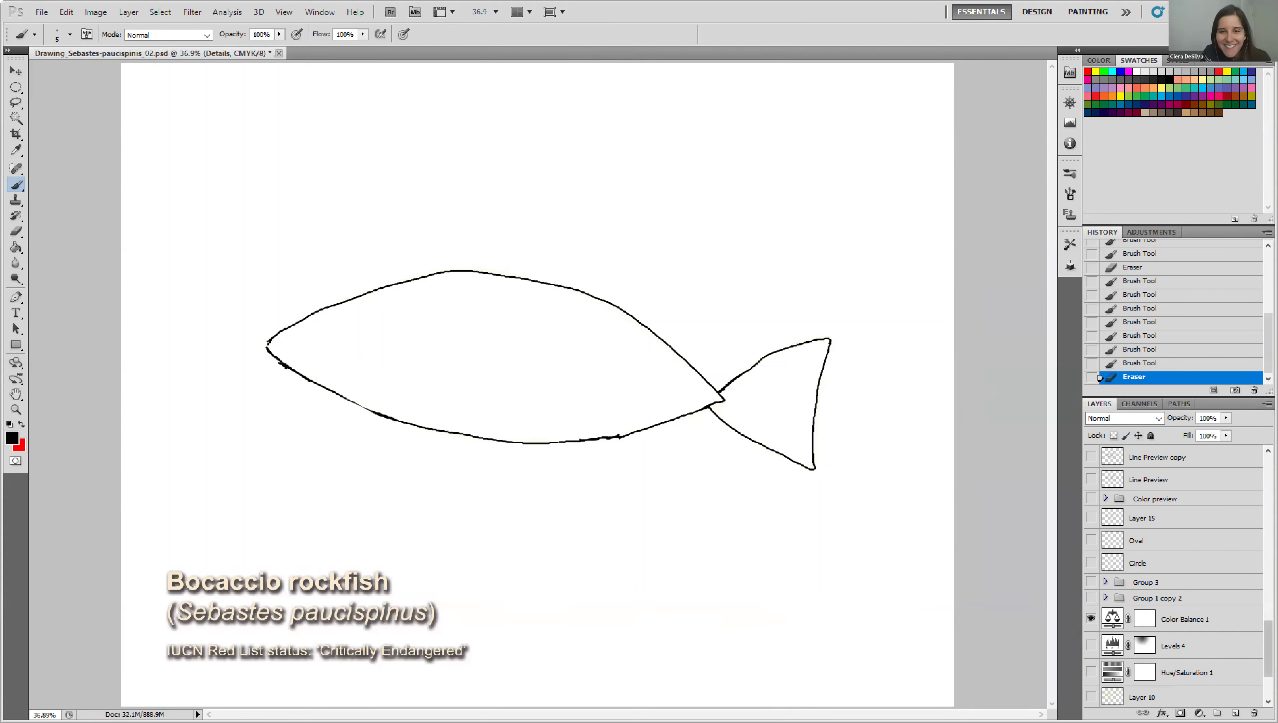
scroll(1174, 578, "up", 2)
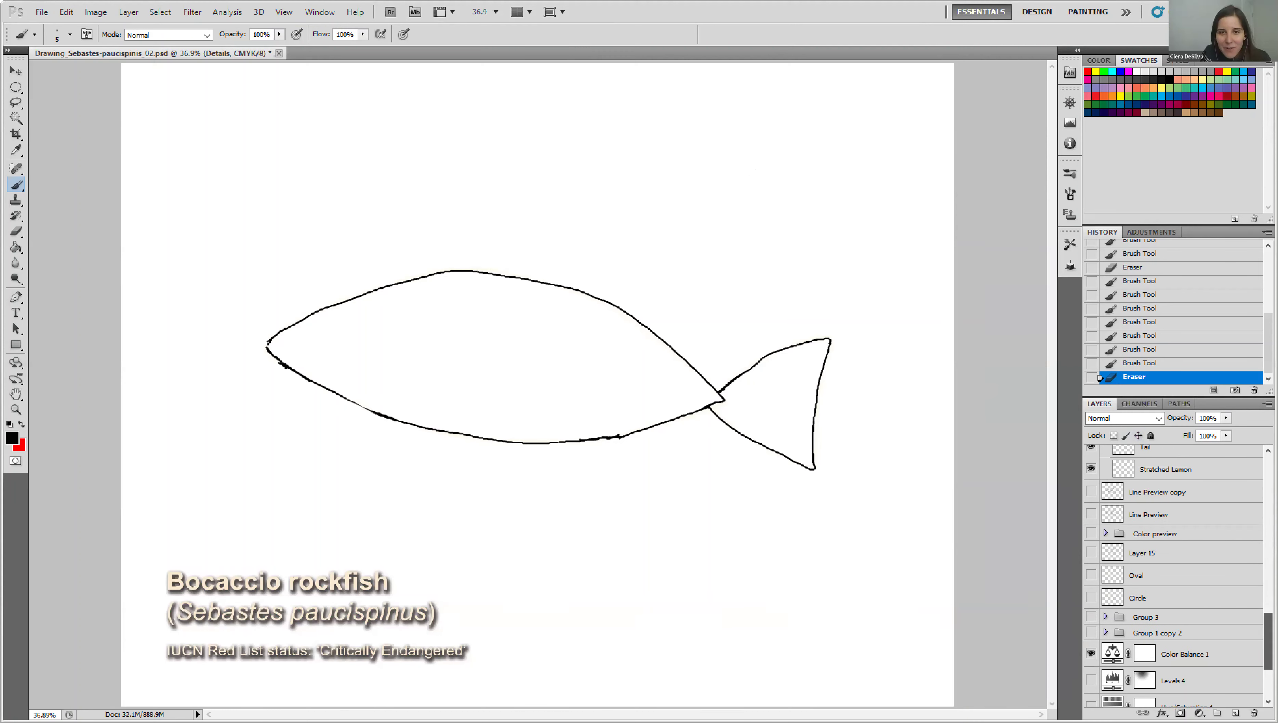
scroll(1174, 577, "up", 5)
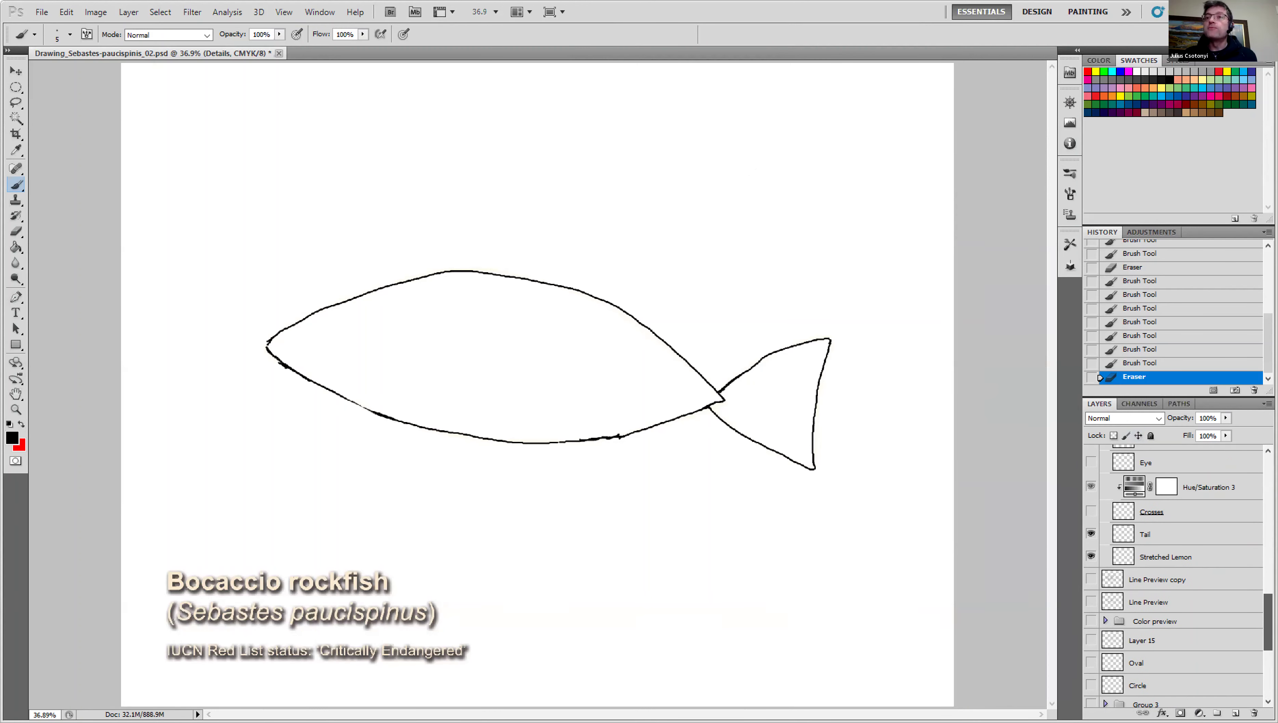
scroll(1174, 577, "up", 4)
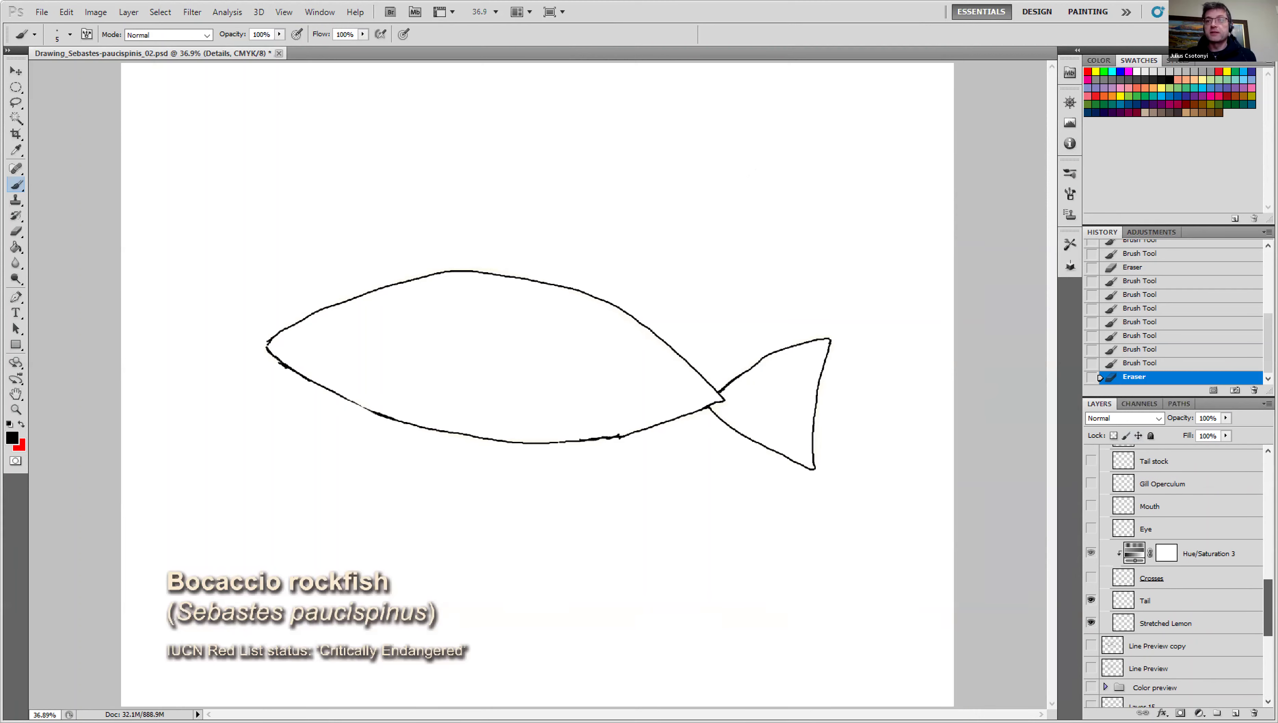
scroll(1174, 578, "up", 1)
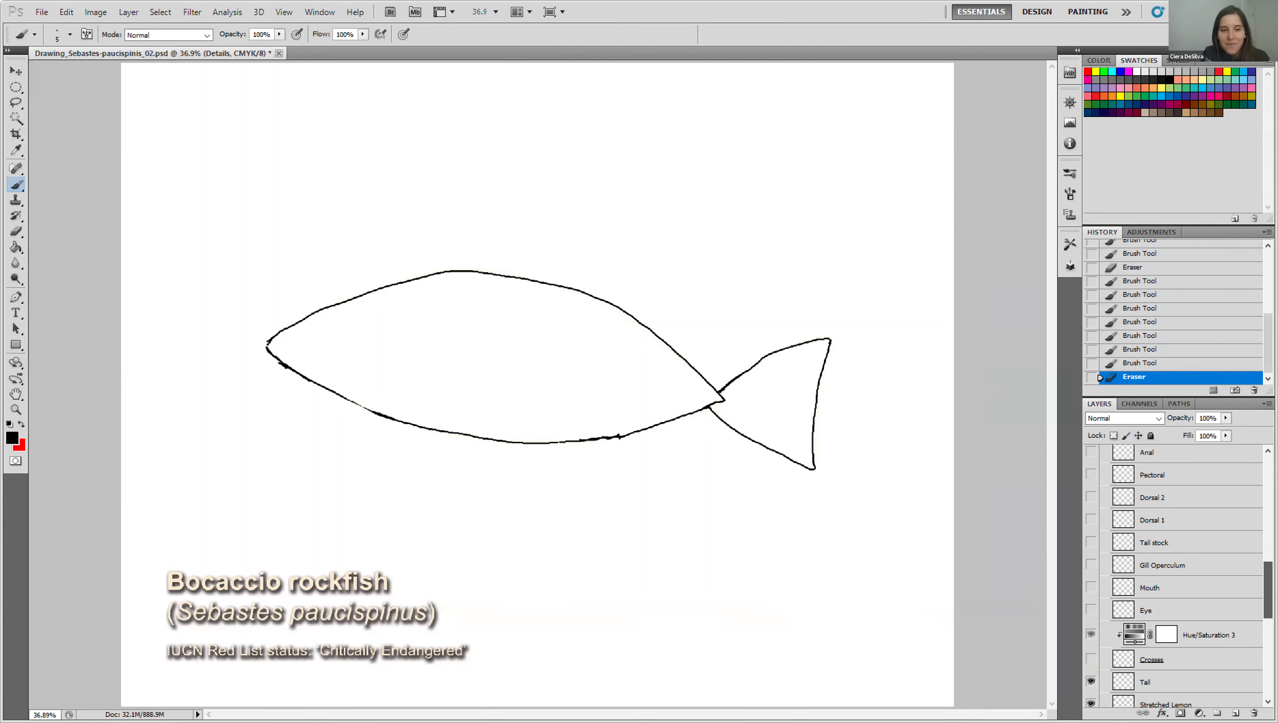
scroll(1174, 577, "up", 8)
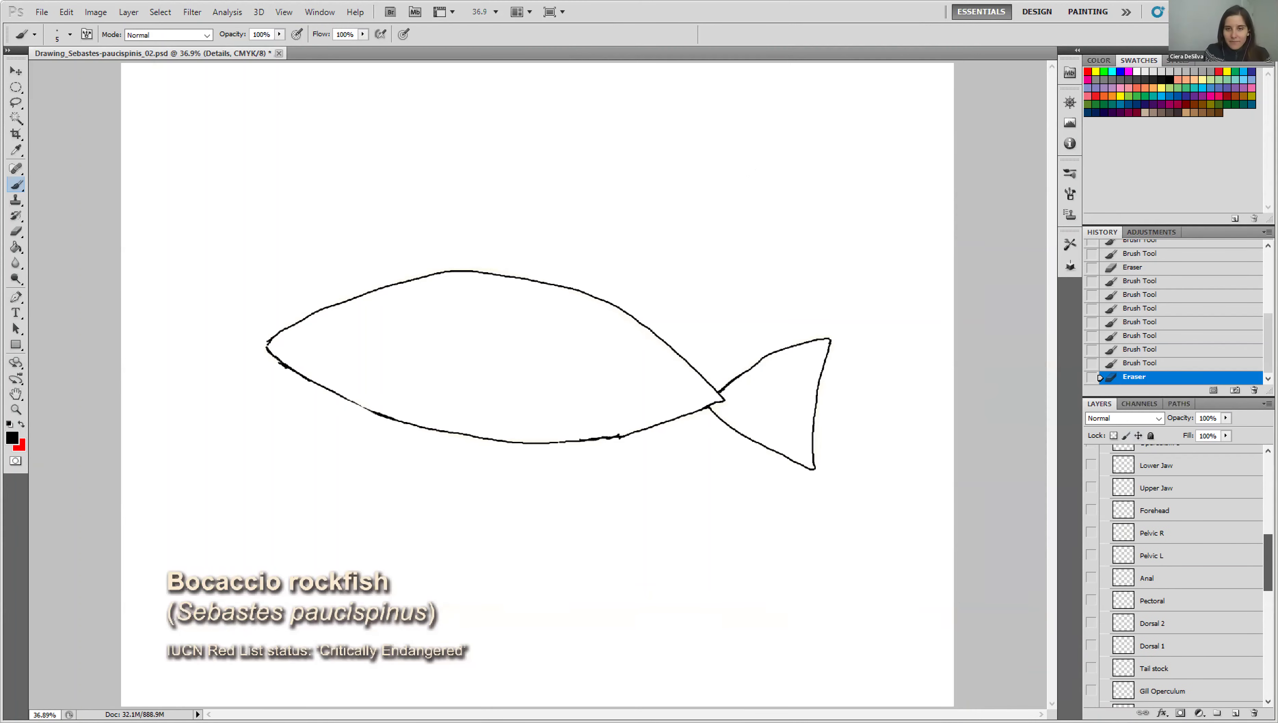
scroll(1174, 578, "up", 5)
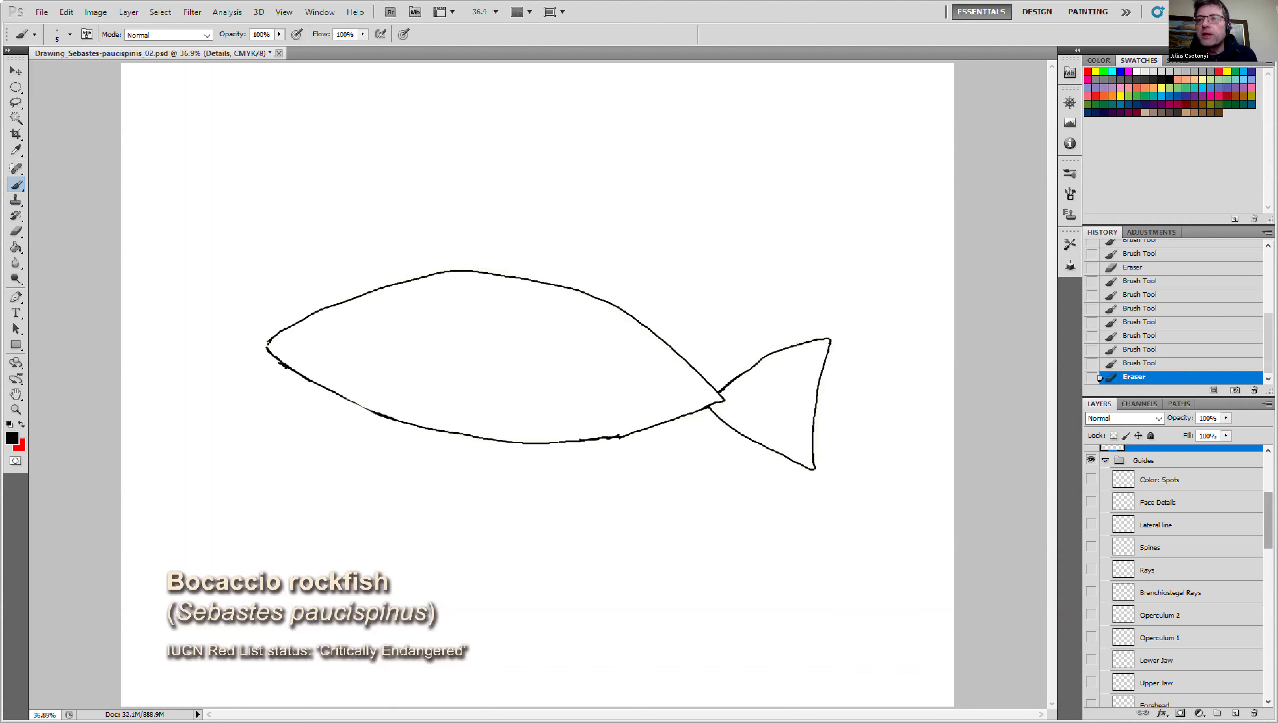
scroll(1269, 521, "up", 1)
left_click_drag(1131, 495, 1135, 471)
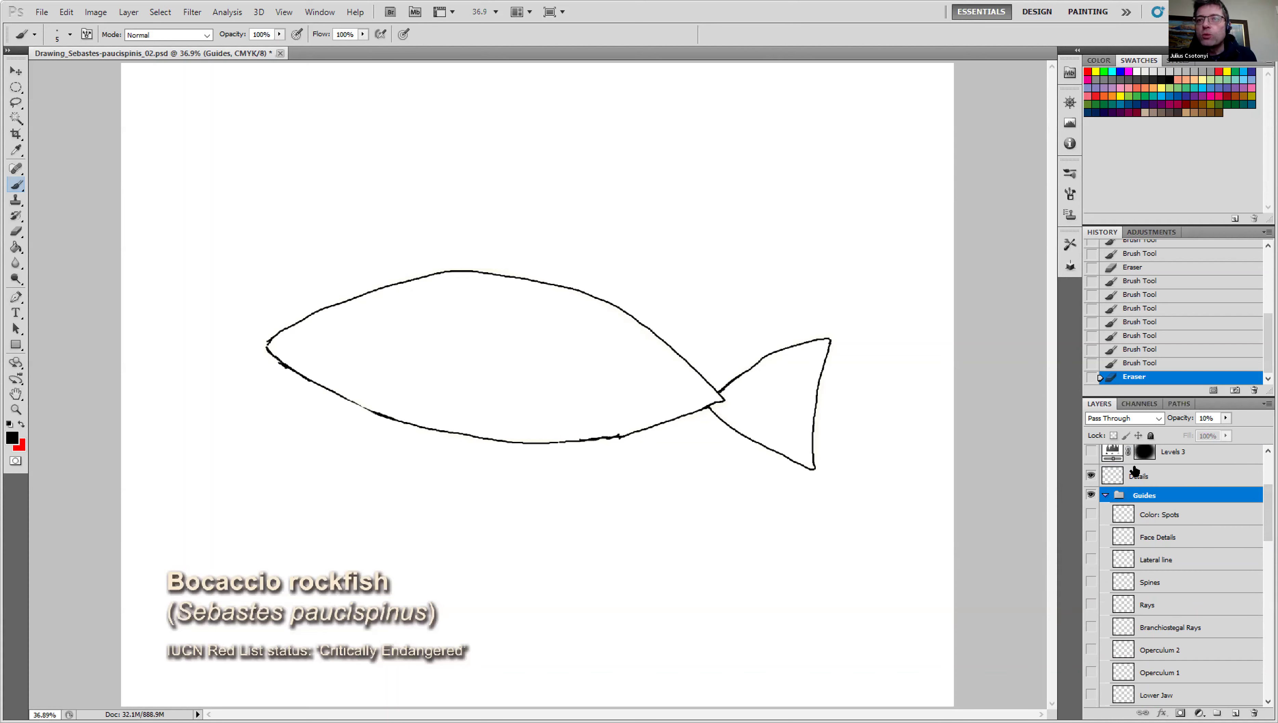
left_click(1120, 417)
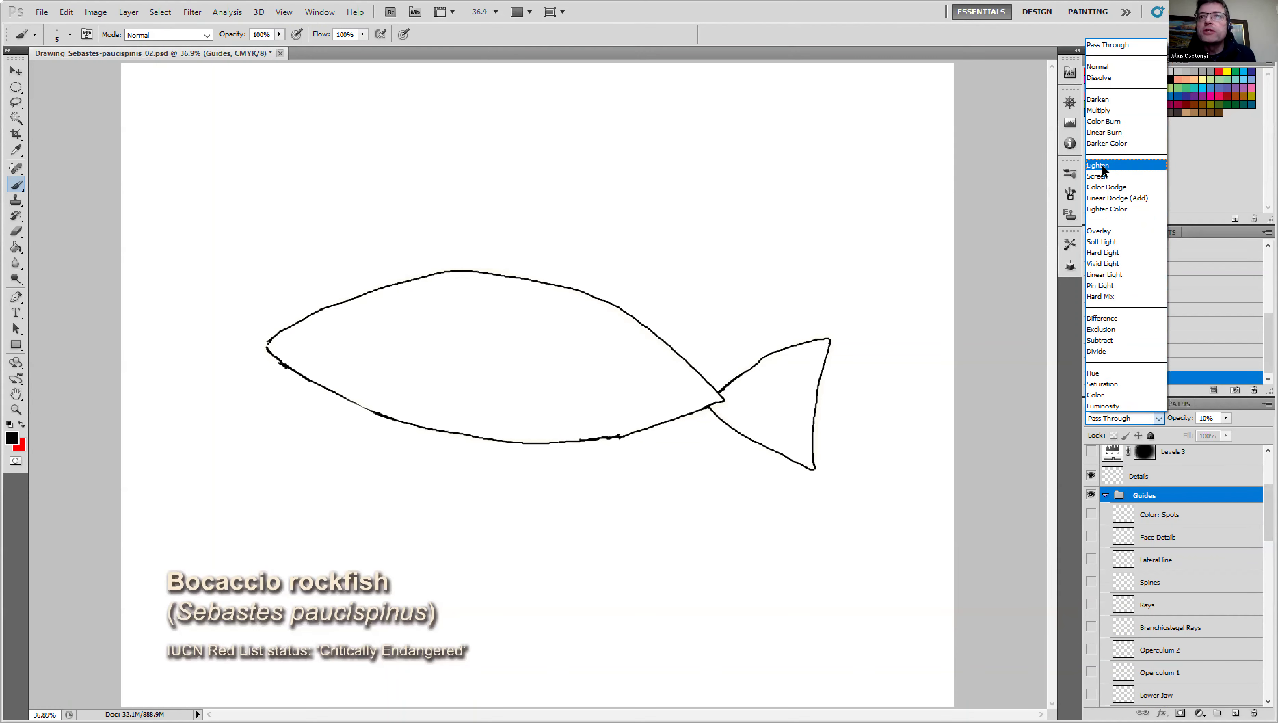
left_click(1098, 109)
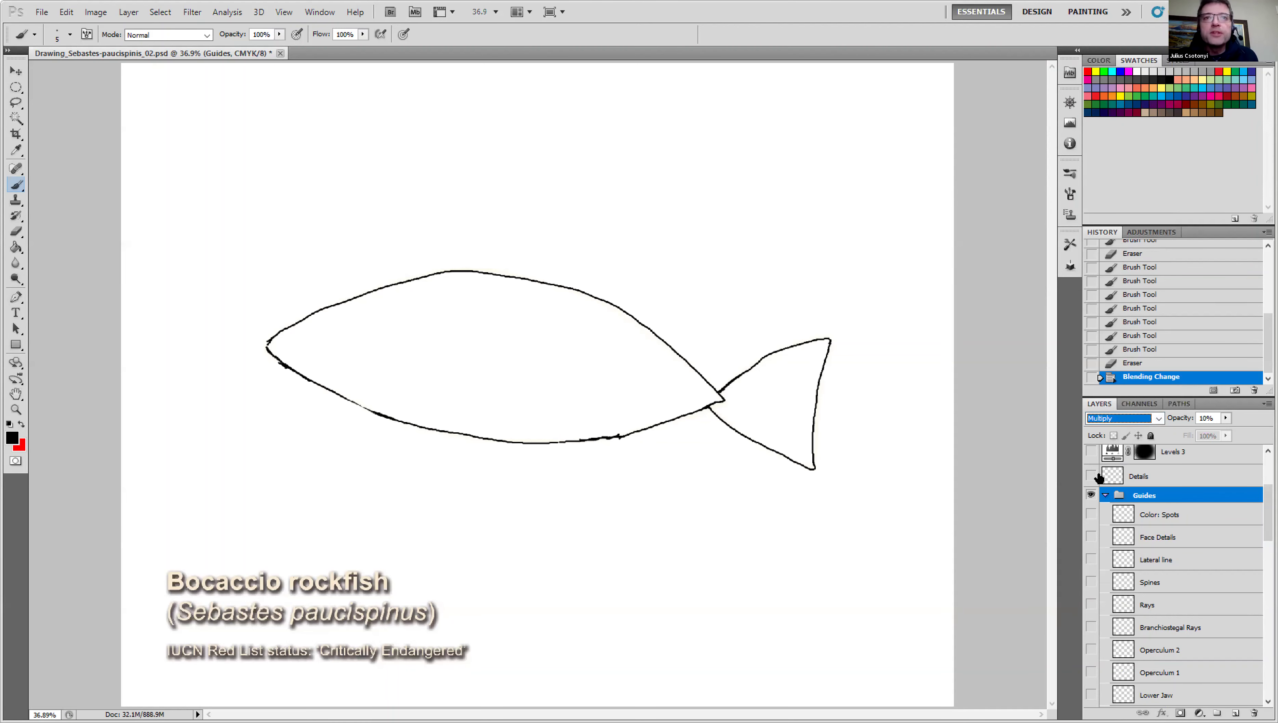
Set the Guides group's opacity to 20% with the Details layer temporarily hidden, and make Details the active layer again.
left_click(1091, 476)
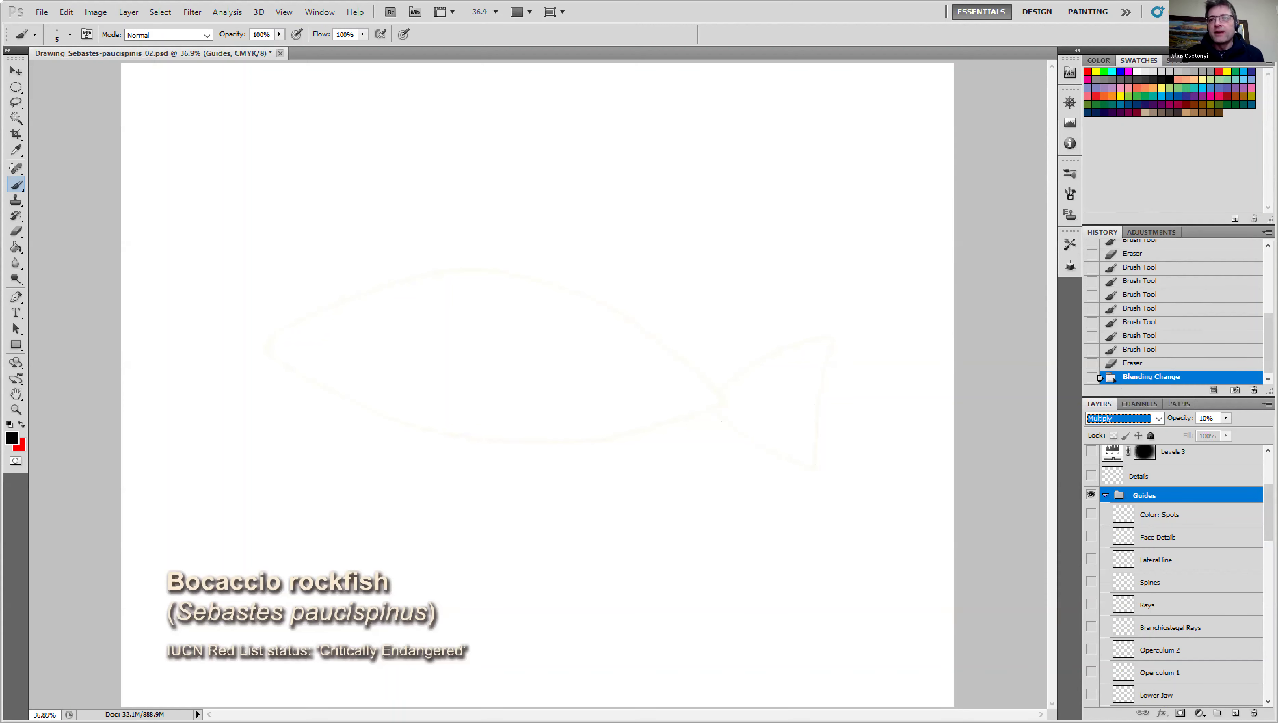
scroll(1174, 575, "down", 1)
scroll(1174, 575, "up", 2)
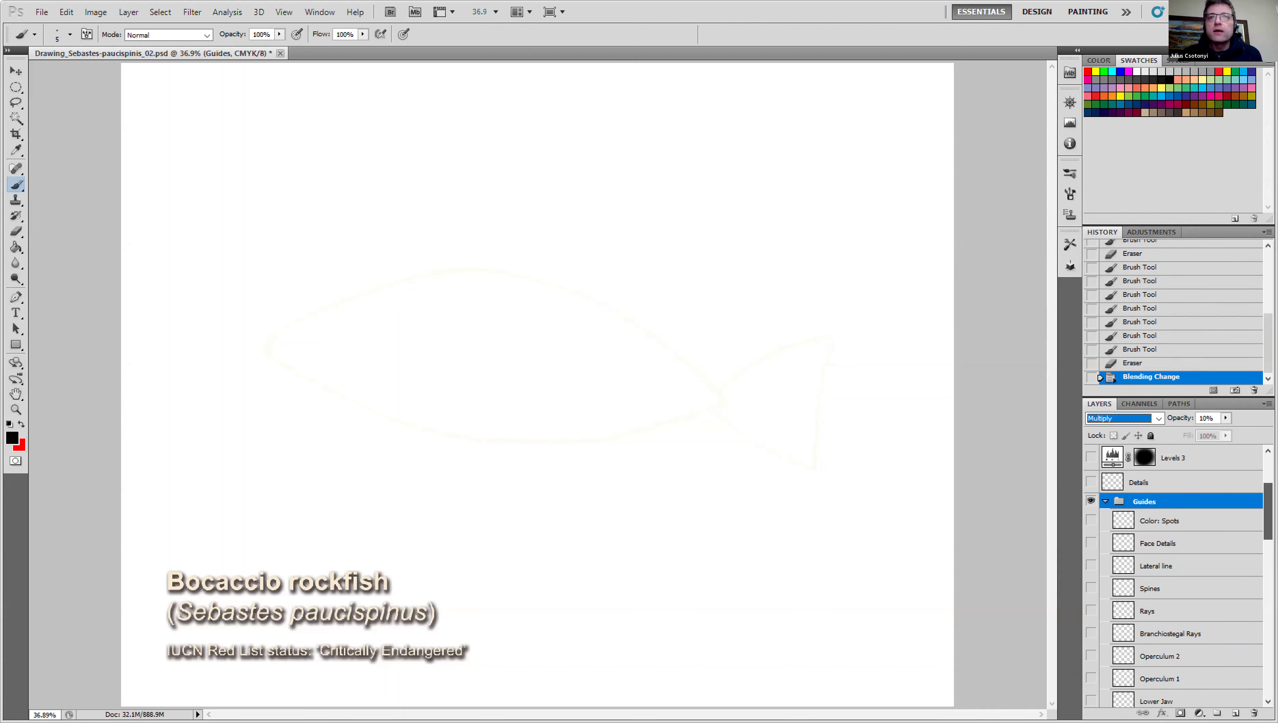
scroll(1174, 575, "down", 5)
scroll(1174, 575, "up", 4)
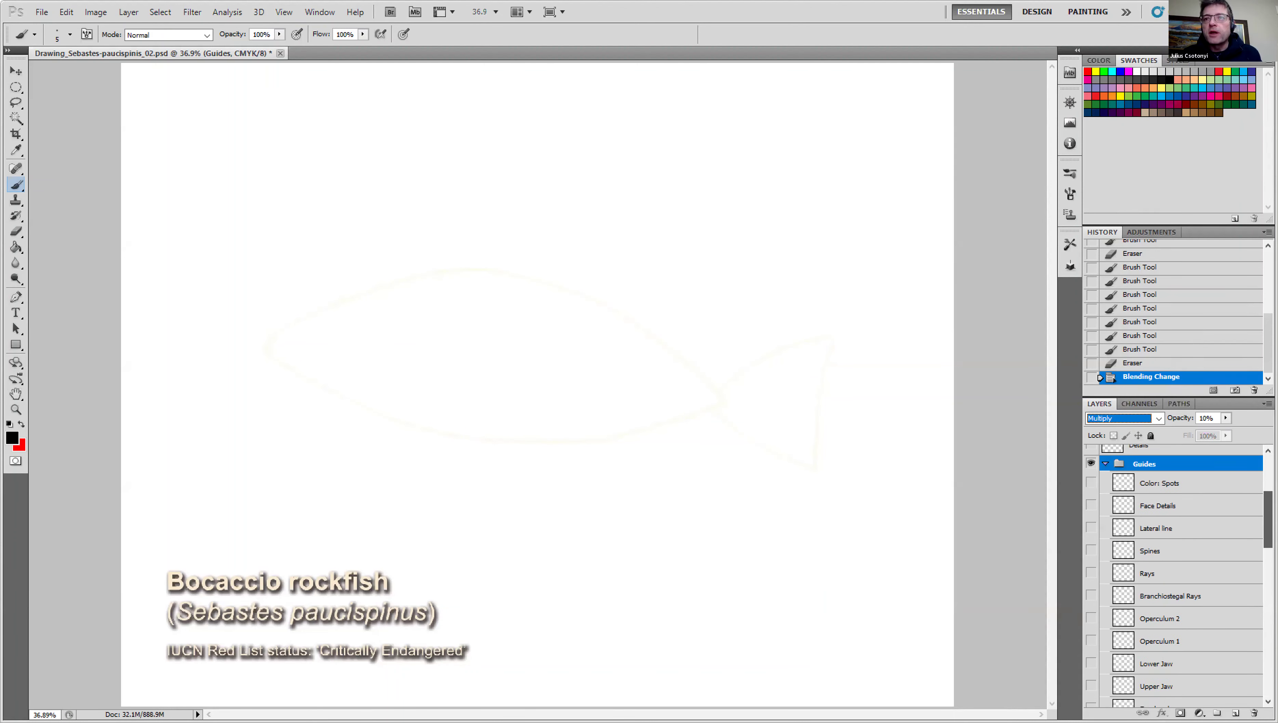
scroll(1221, 480, "up", 4)
left_click_drag(1179, 421, 1180, 420)
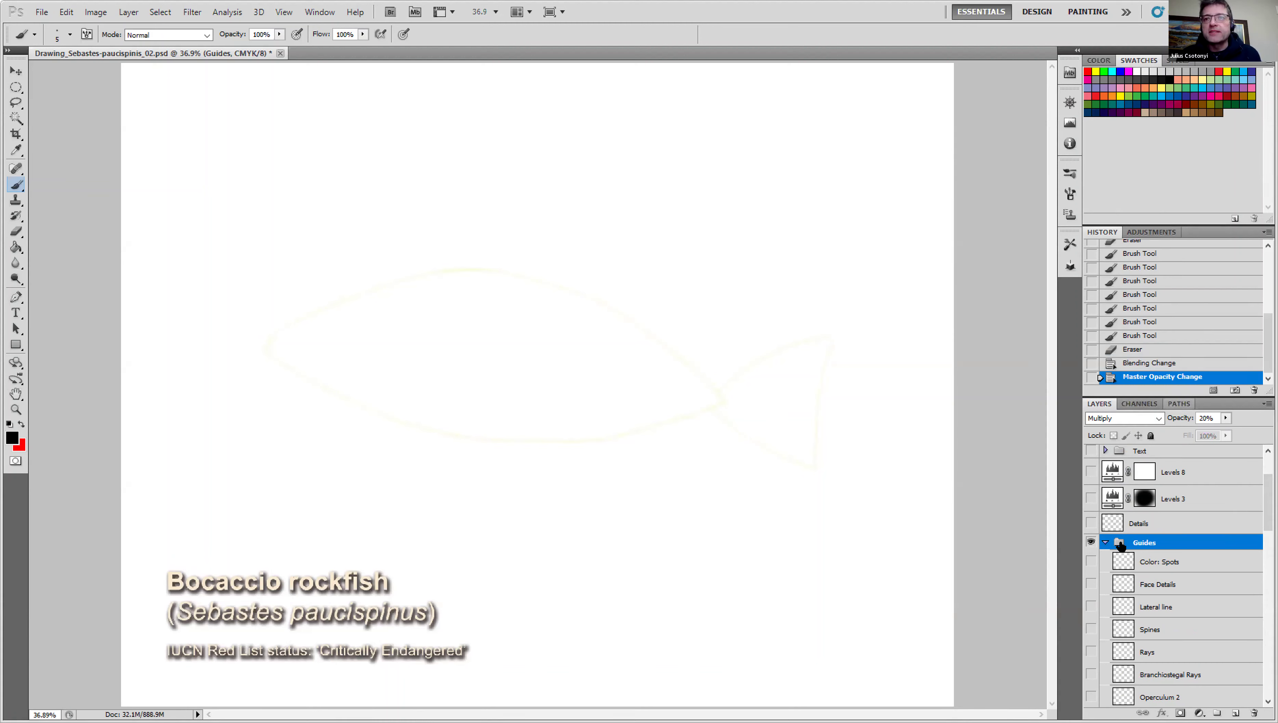
left_click(1091, 524)
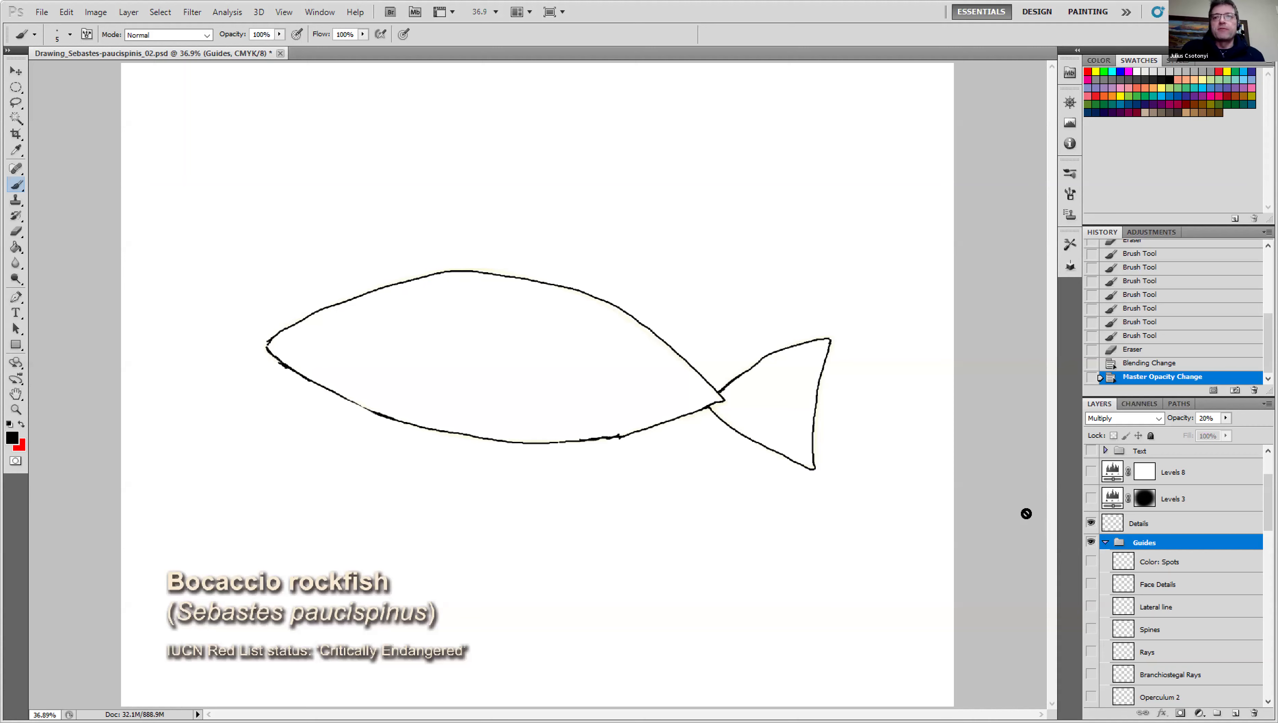
left_click(1119, 527)
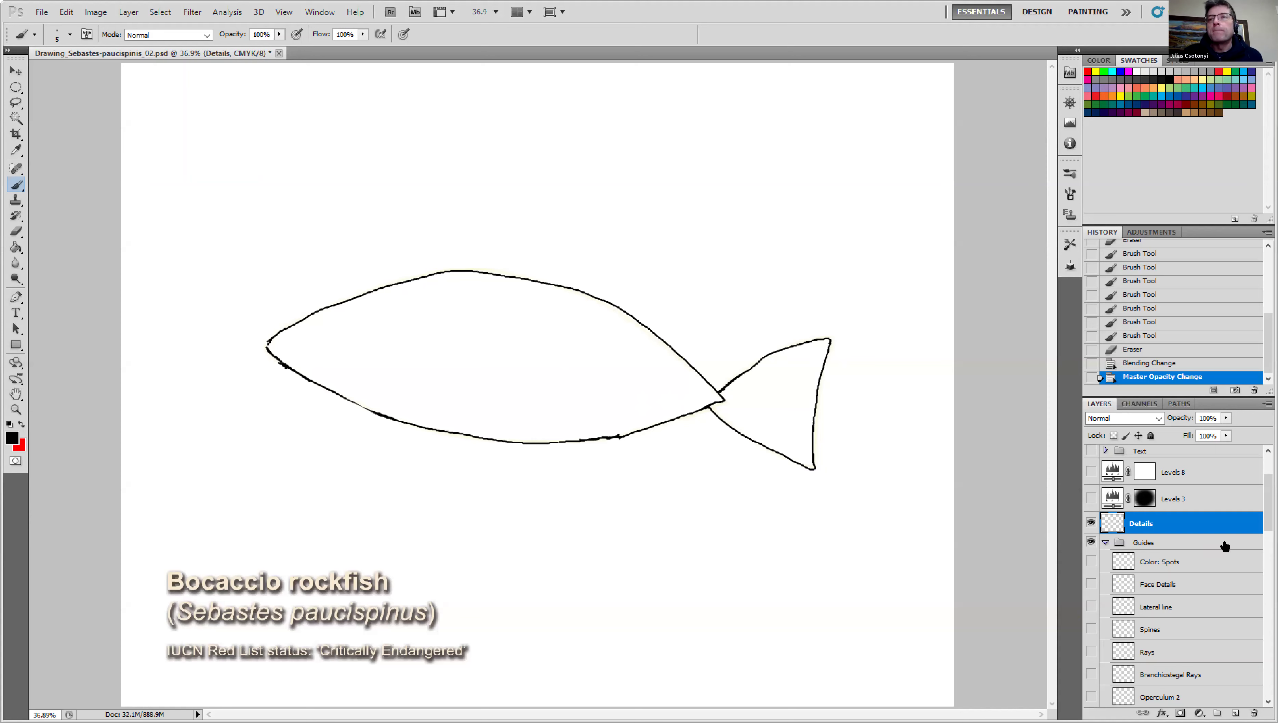
Show the Crosses guide layer in the Guides group.
left_click_drag(1268, 502, 1268, 598)
left_click(1115, 597, "alt")
scroll(1114, 597, "down", 2)
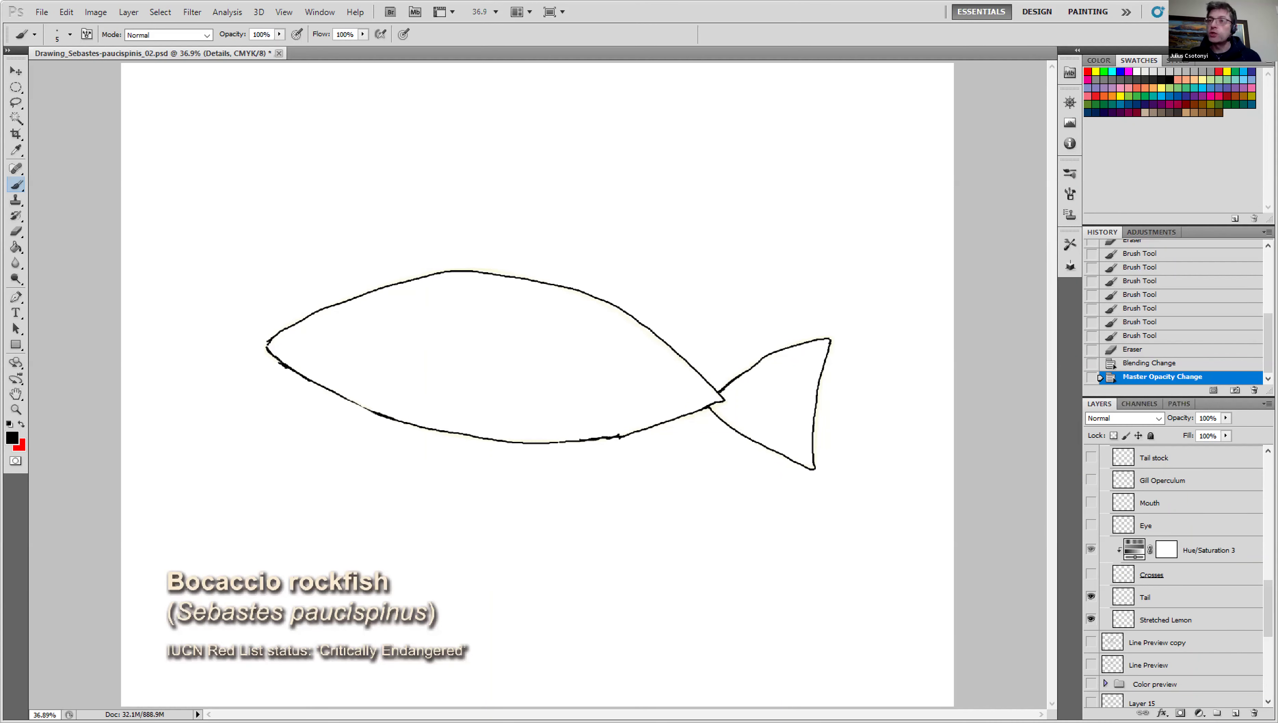
left_click(1092, 574)
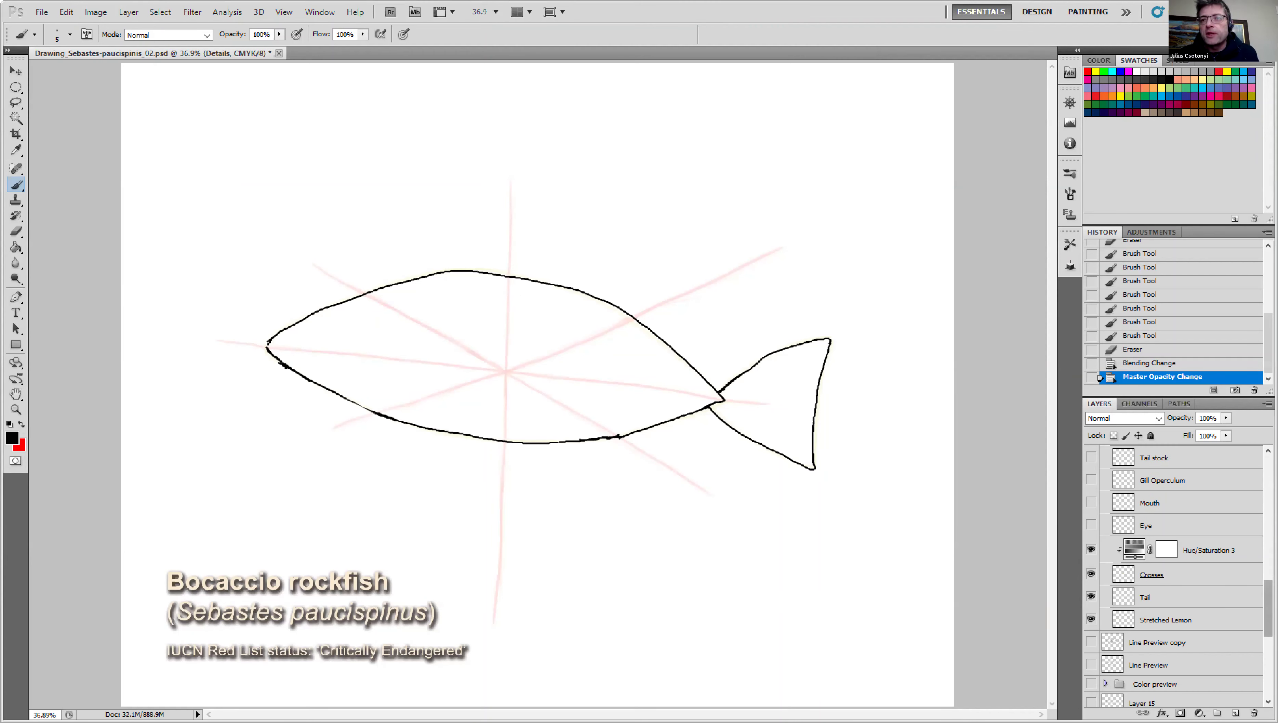
Readjust the Guides group's opacity to 20% and set the Crosses layer's opacity to 30%.
scroll(1174, 577, "up", 5)
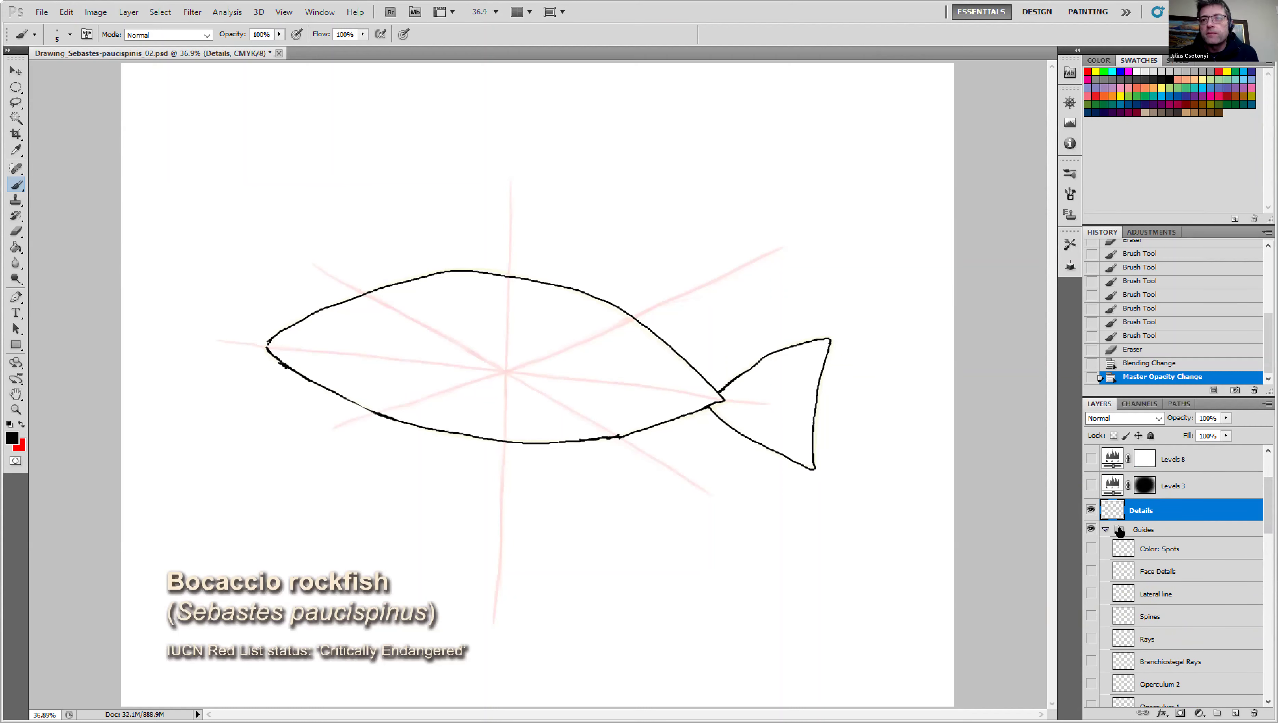
left_click(1120, 530)
left_click_drag(1172, 422, 1178, 425)
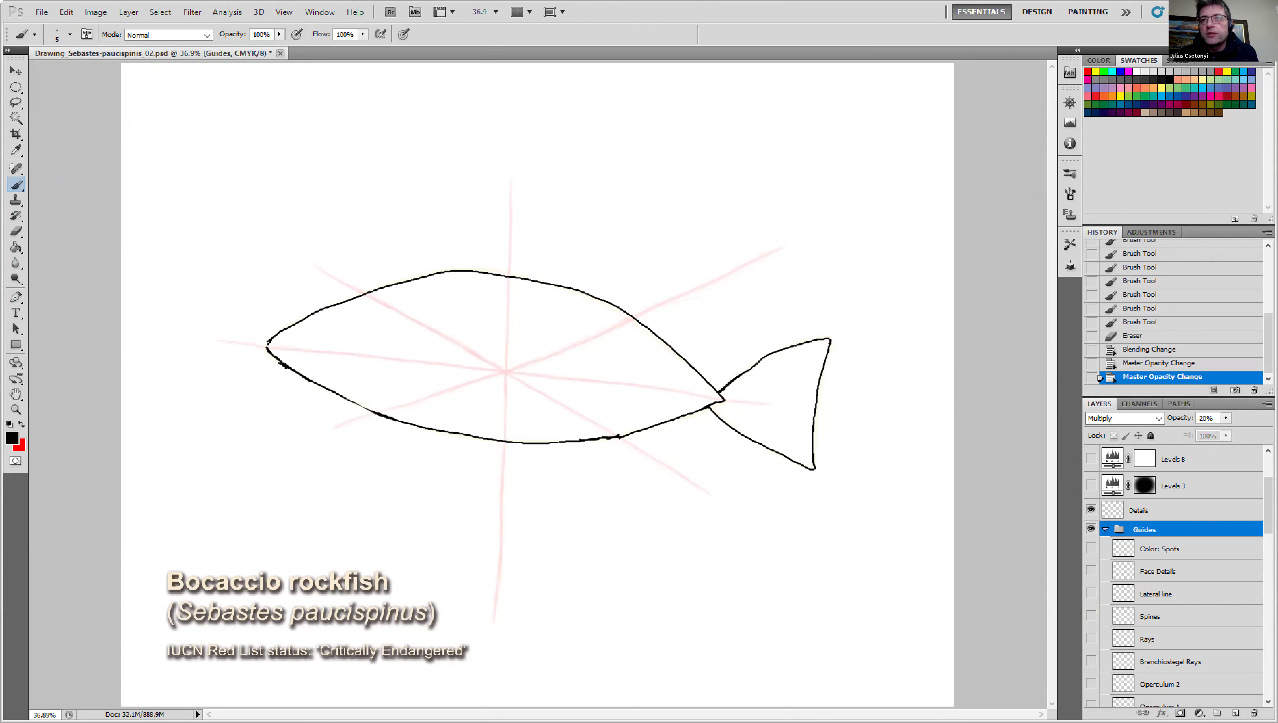
left_click_drag(1268, 504, 1268, 611)
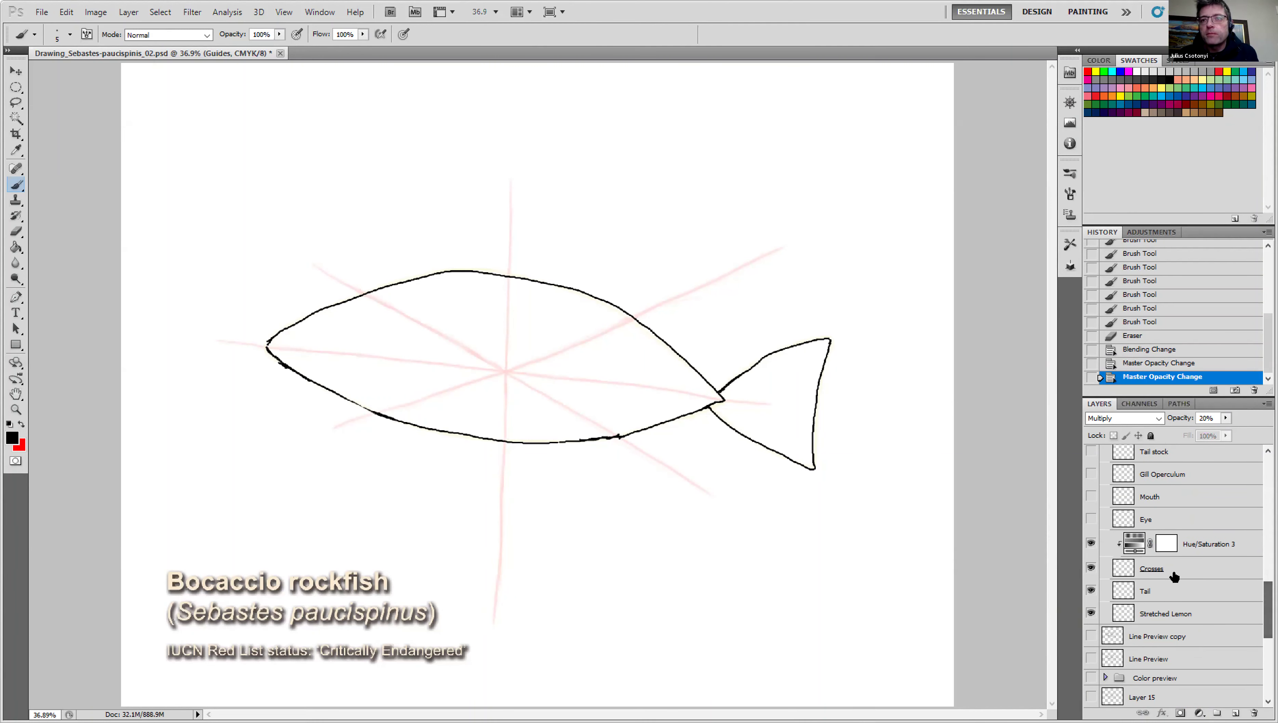
left_click(1134, 569)
left_click_drag(1183, 425, 1146, 415)
On the Details layer, brush a red lengthwise axis from snout through tail and a vertical line across mid-body, following the Crosses guide.
scroll(1165, 483, "up", 10)
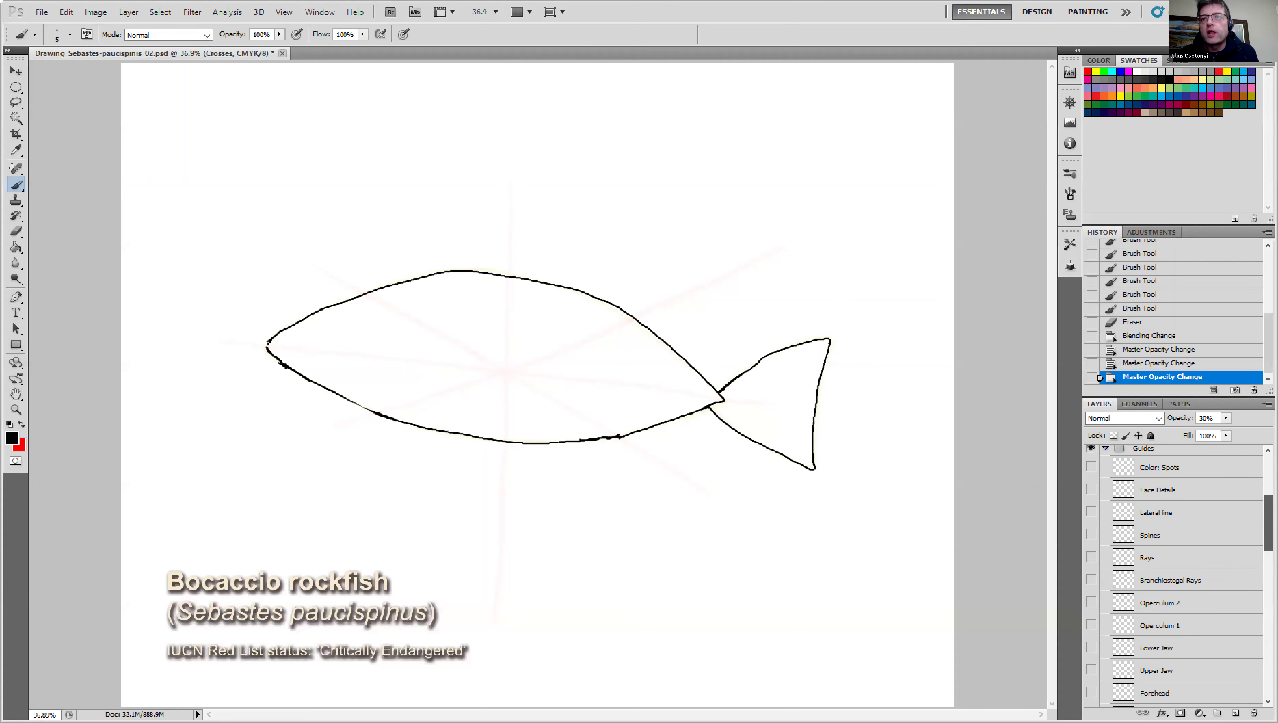
left_click(1116, 511)
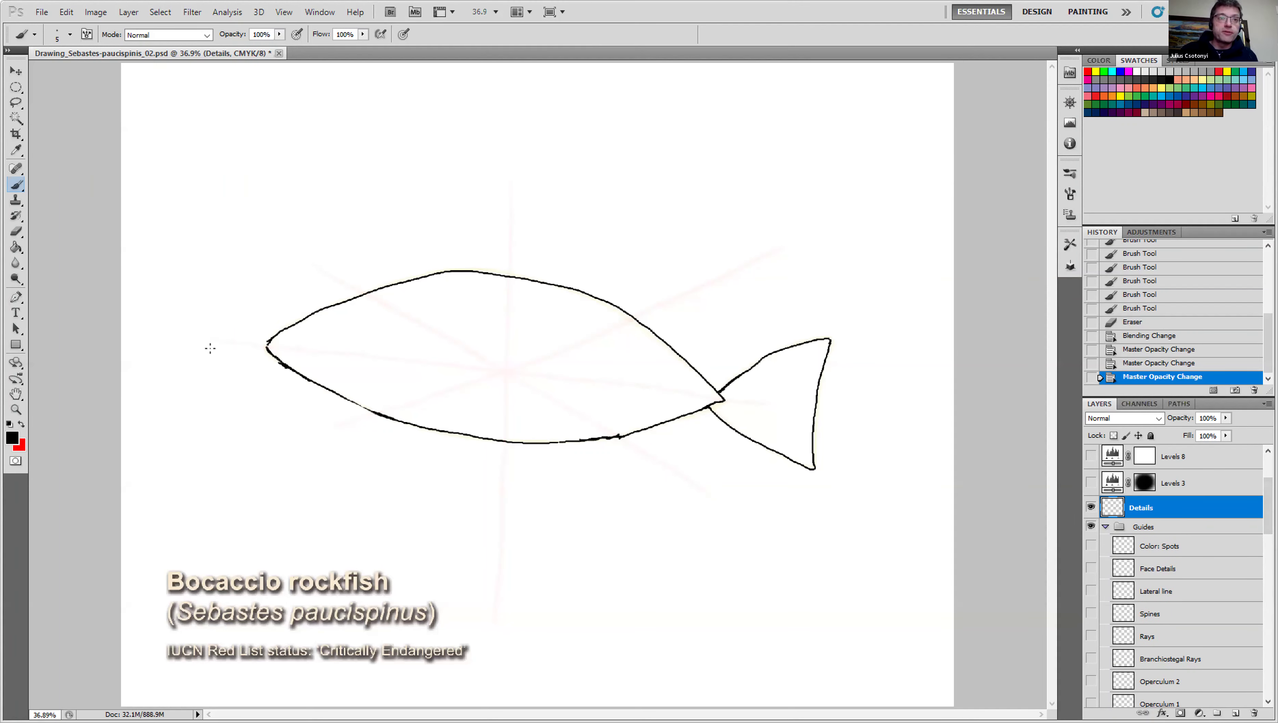
left_click(21, 426)
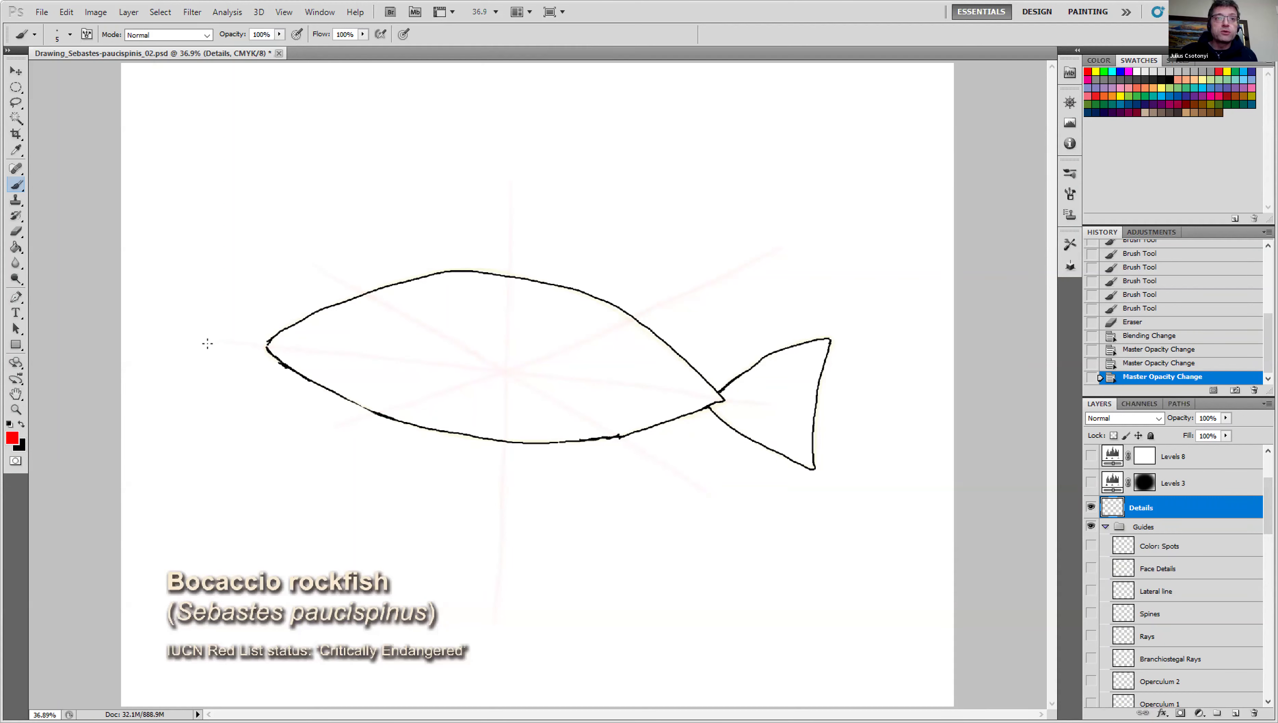
left_click_drag(211, 343, 222, 344)
left_click_drag(223, 343, 883, 408)
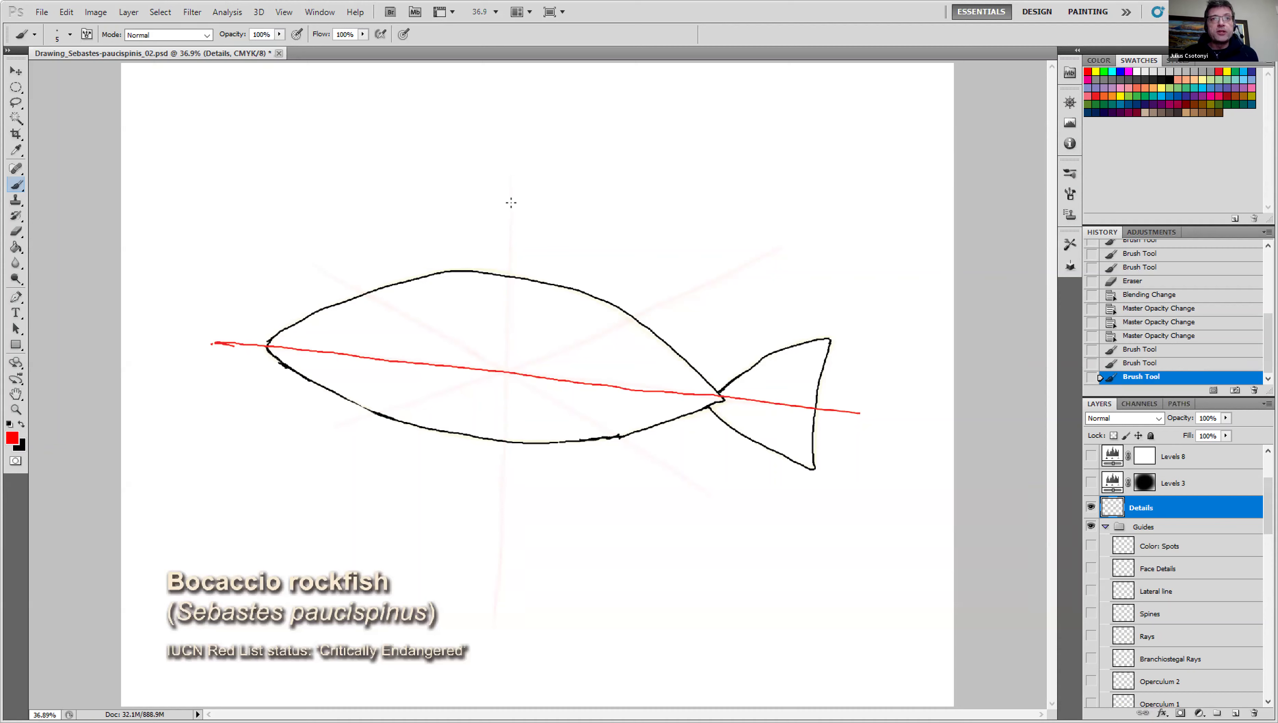
left_click_drag(511, 182, 499, 581)
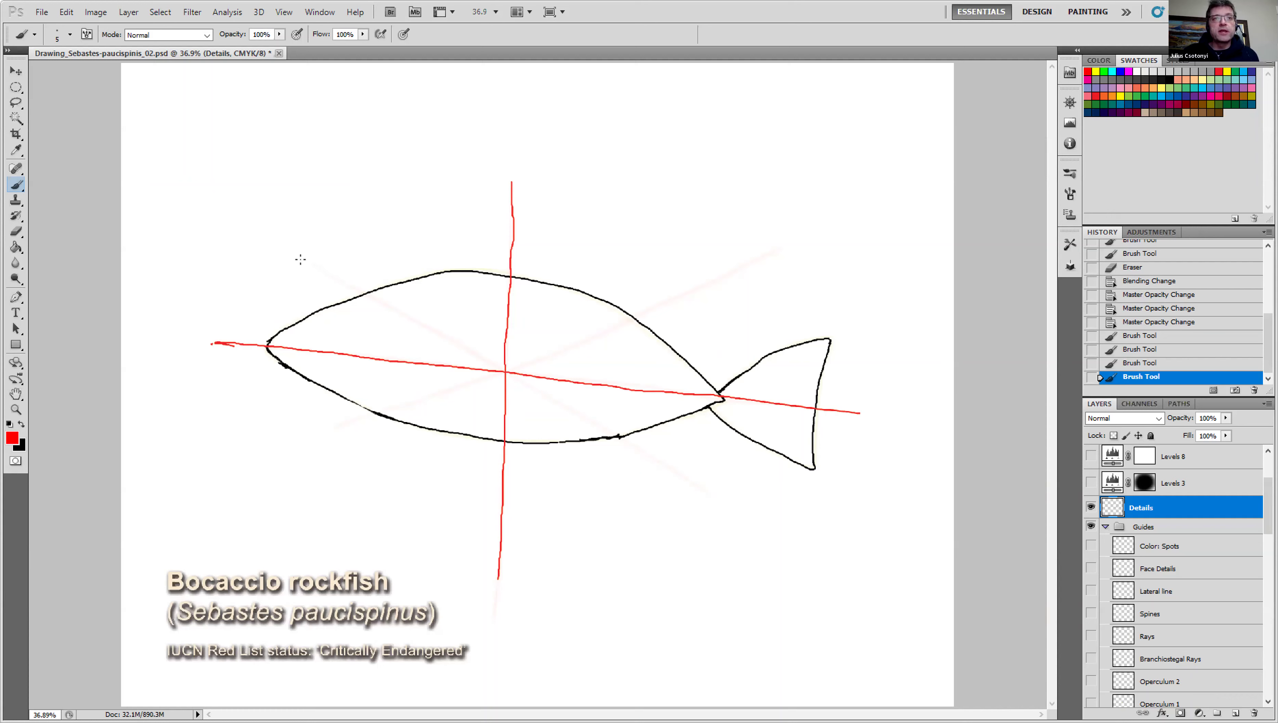
Mark red dots on the upper front and lower rear body outline, and brush a red diagonal through them and the body's center.
mouse_move(304, 260)
left_mouse_down()
mouse_move(332, 276)
mouse_move(293, 262)
mouse_move(320, 252)
left_mouse_up()
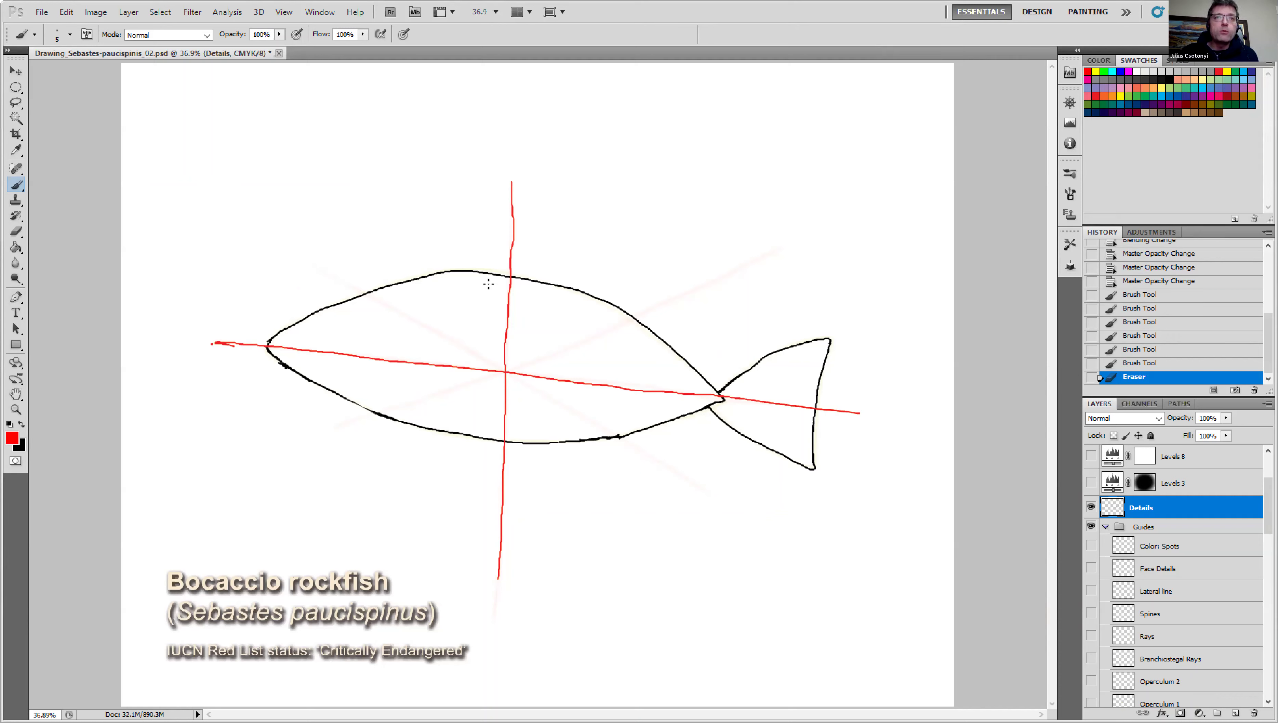
left_click(365, 293)
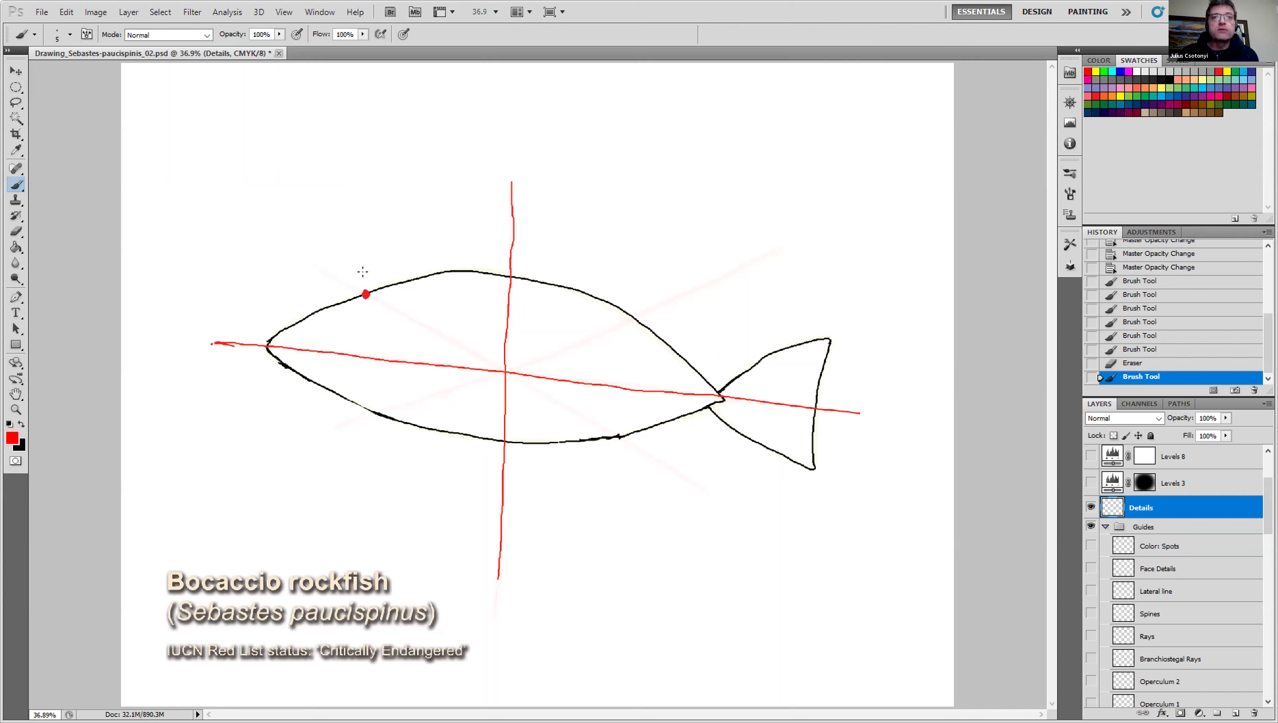
left_click(616, 435)
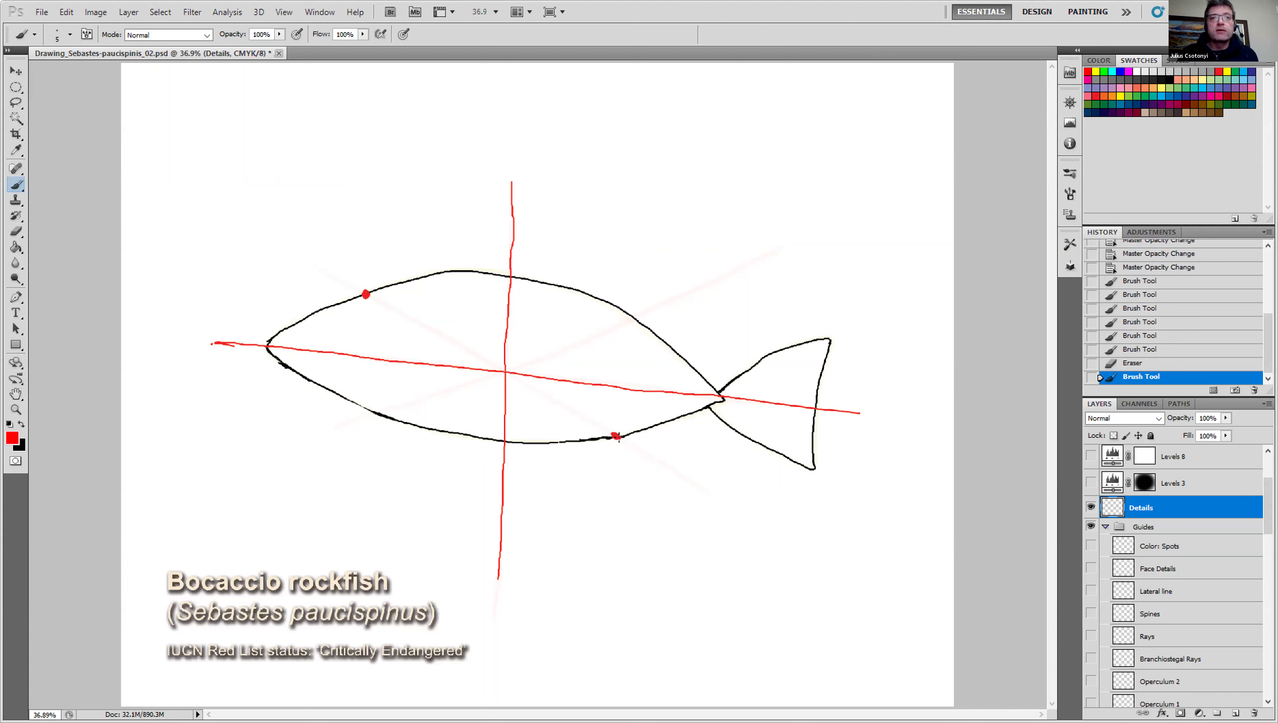
left_click_drag(310, 261, 759, 517)
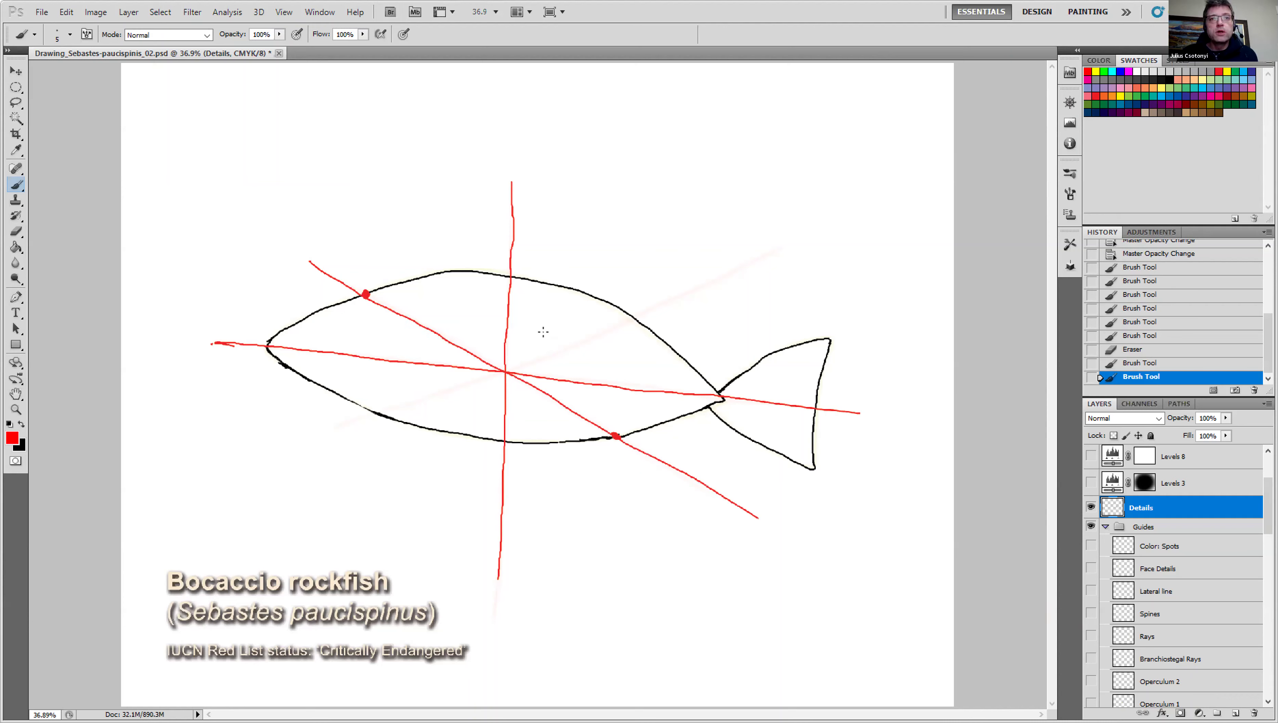
Mark red dots on the upper rear and lower front outline, brush the second diagonal through them, and restore black as the foreground color.
left_click(635, 319)
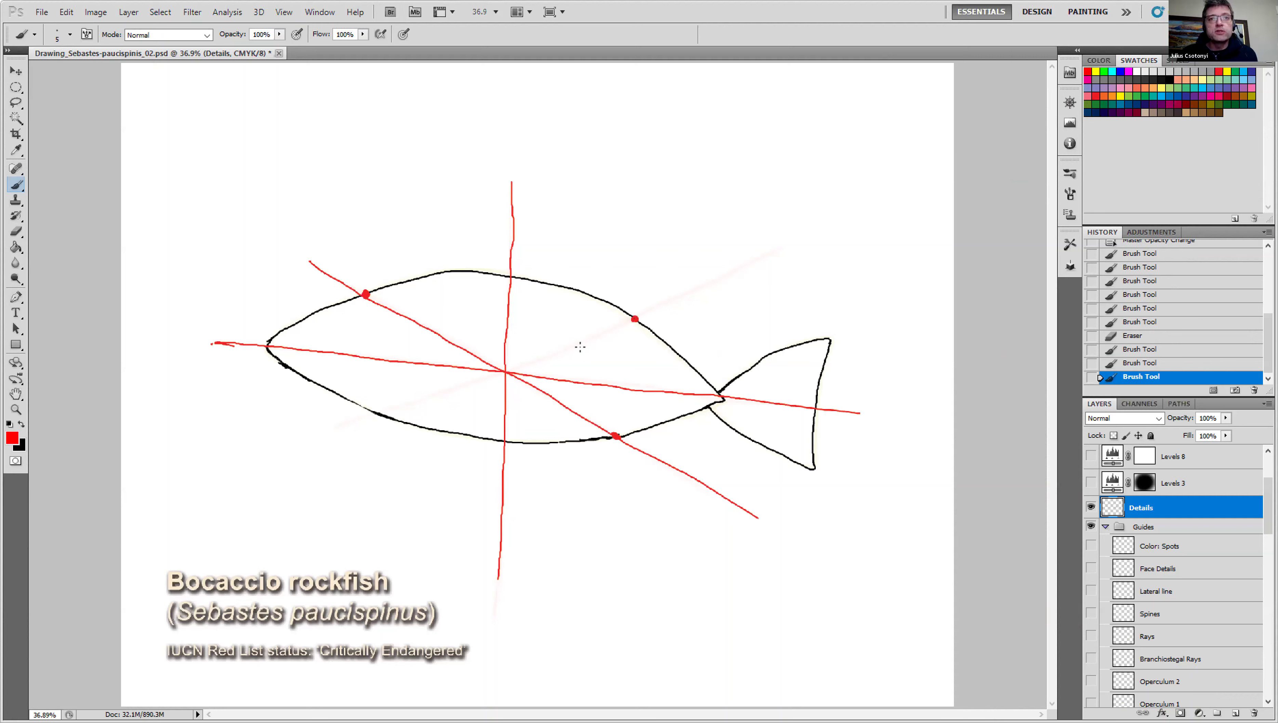
left_click(377, 413)
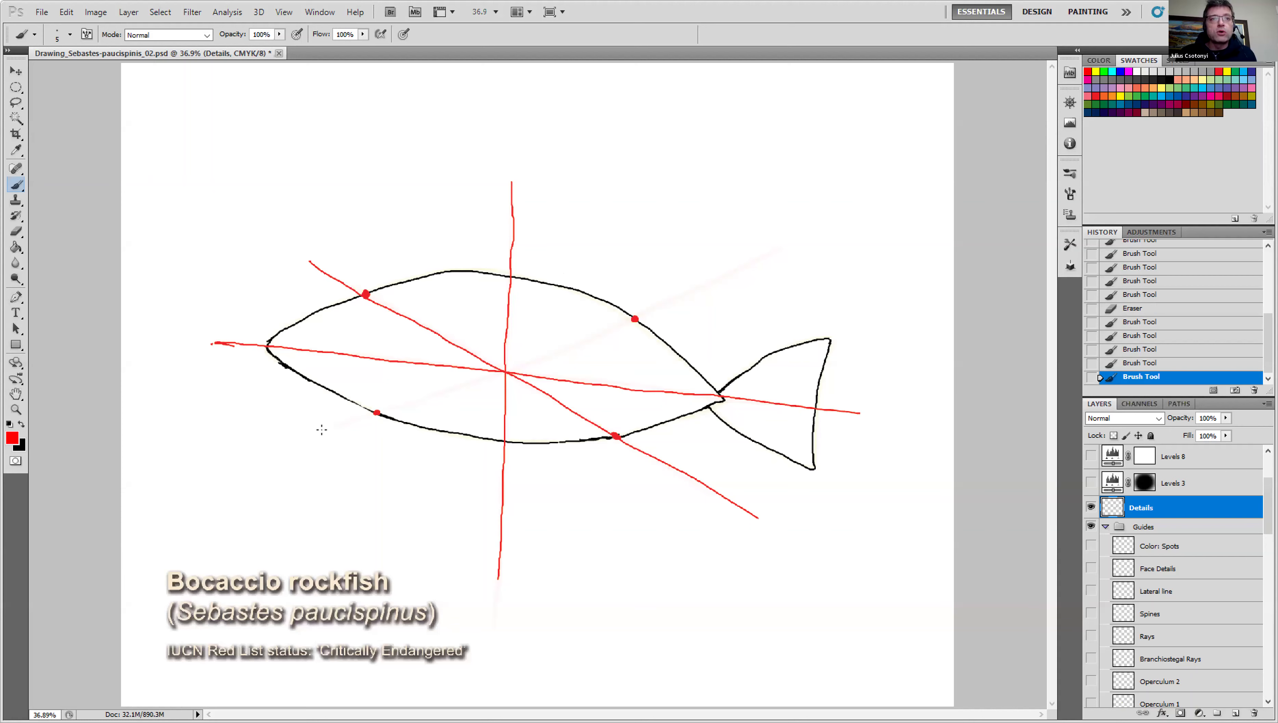
mouse_move(309, 440)
left_mouse_down()
mouse_move(628, 321)
mouse_move(793, 239)
left_mouse_up()
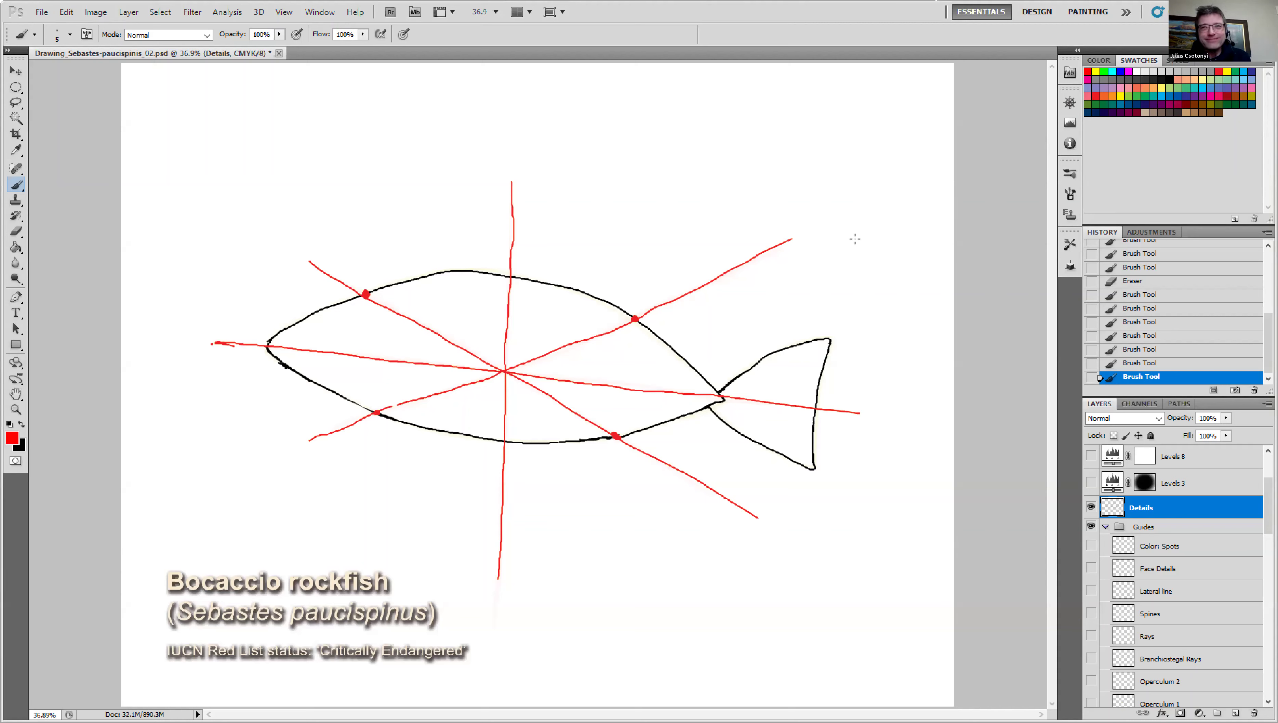
left_click(22, 423)
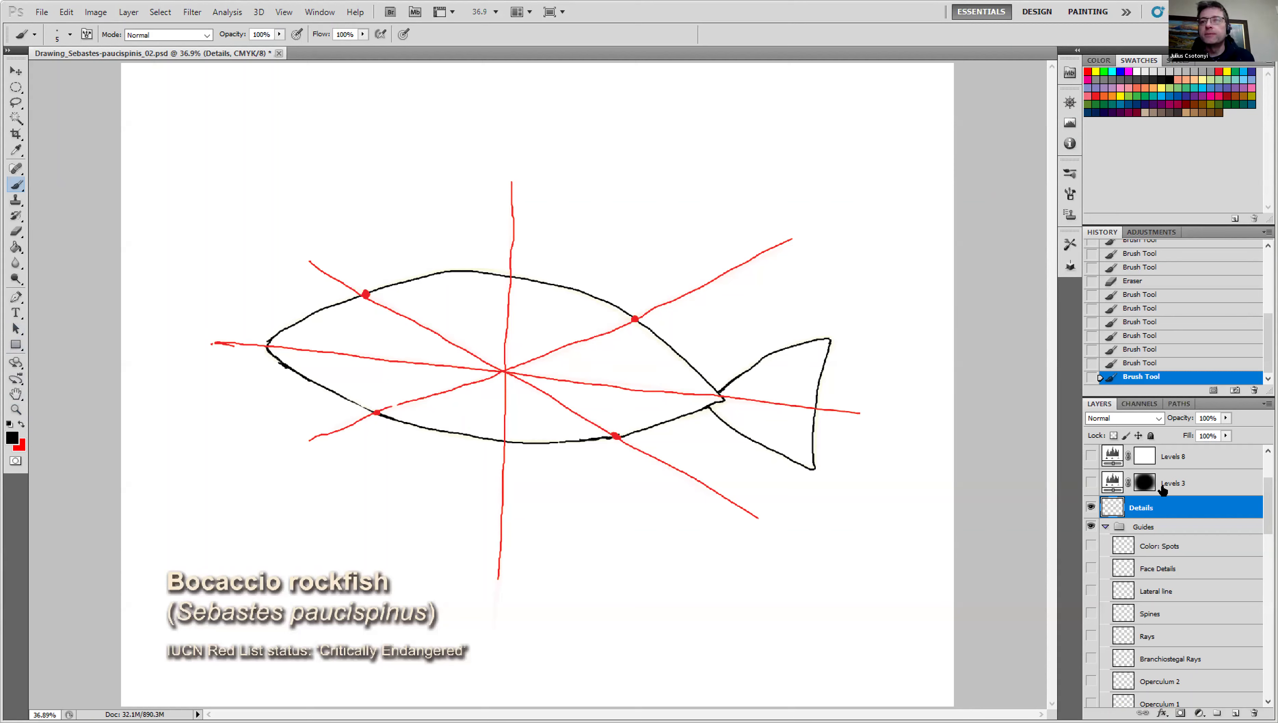
Show the Eye guide layer and add a new layer above the Details layer.
left_click_drag(1268, 506, 1268, 600)
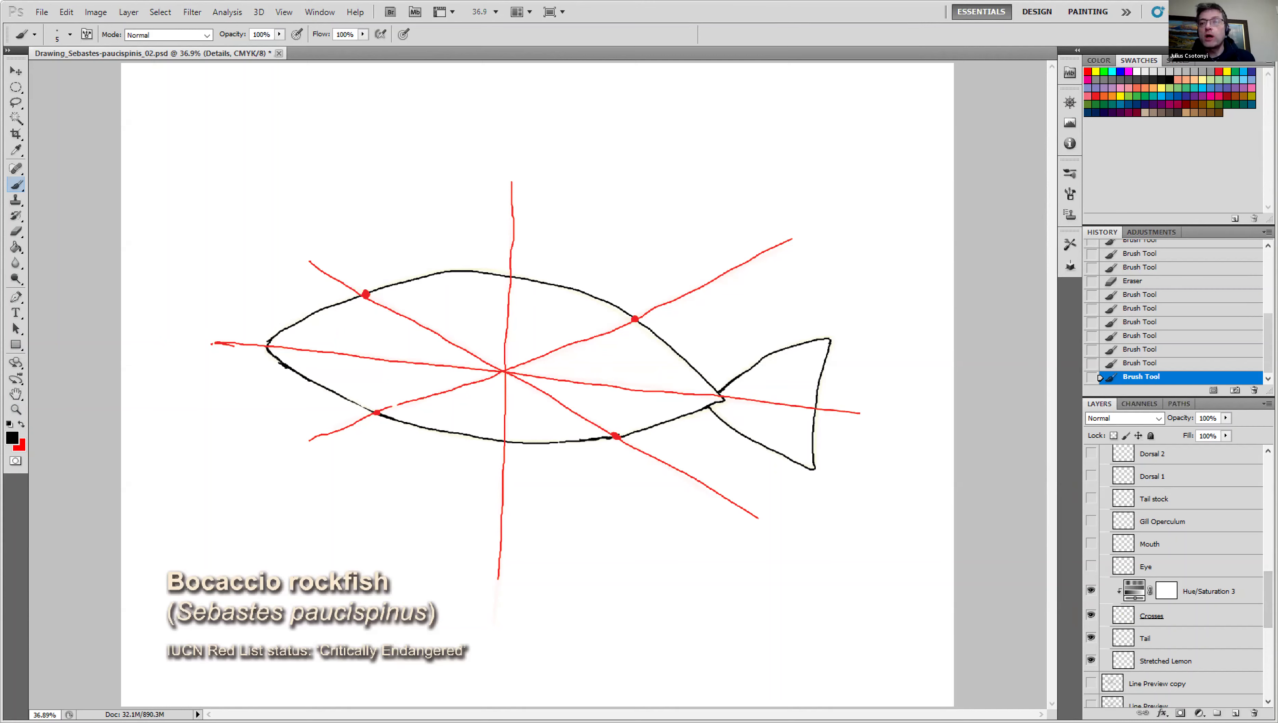
scroll(1174, 577, "down", 1)
scroll(1174, 577, "up", 2)
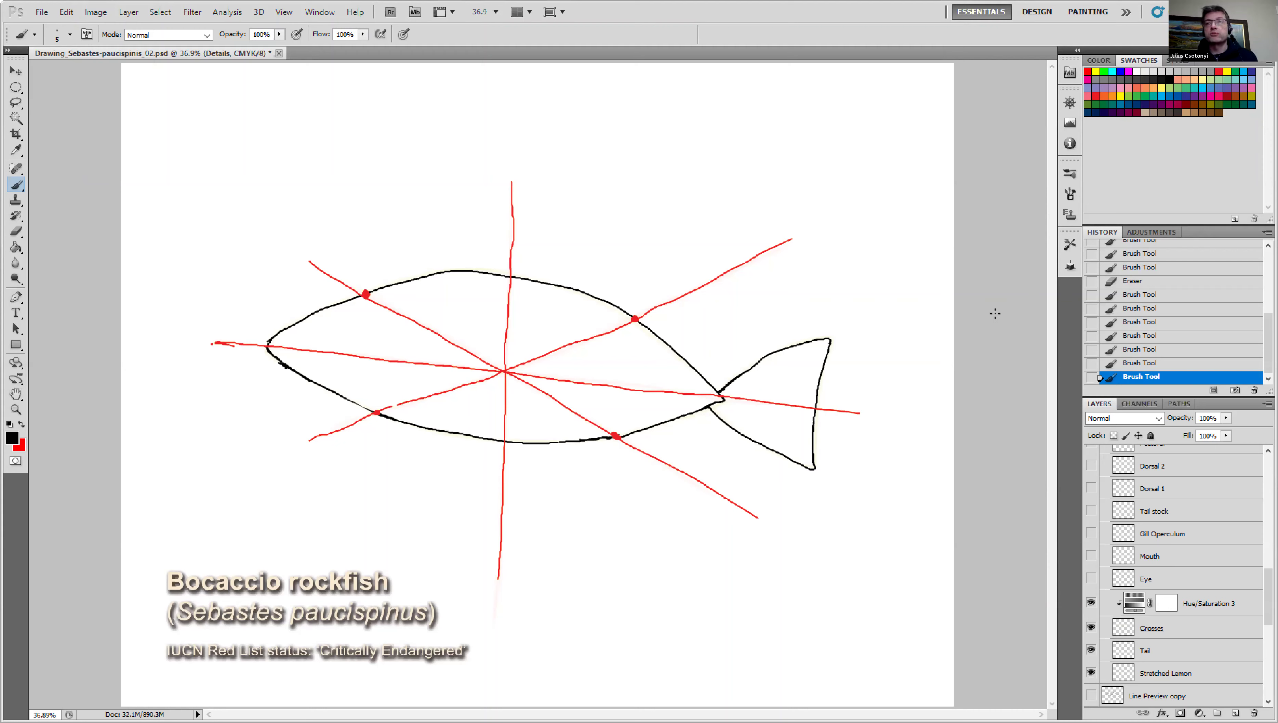
left_click(1091, 579)
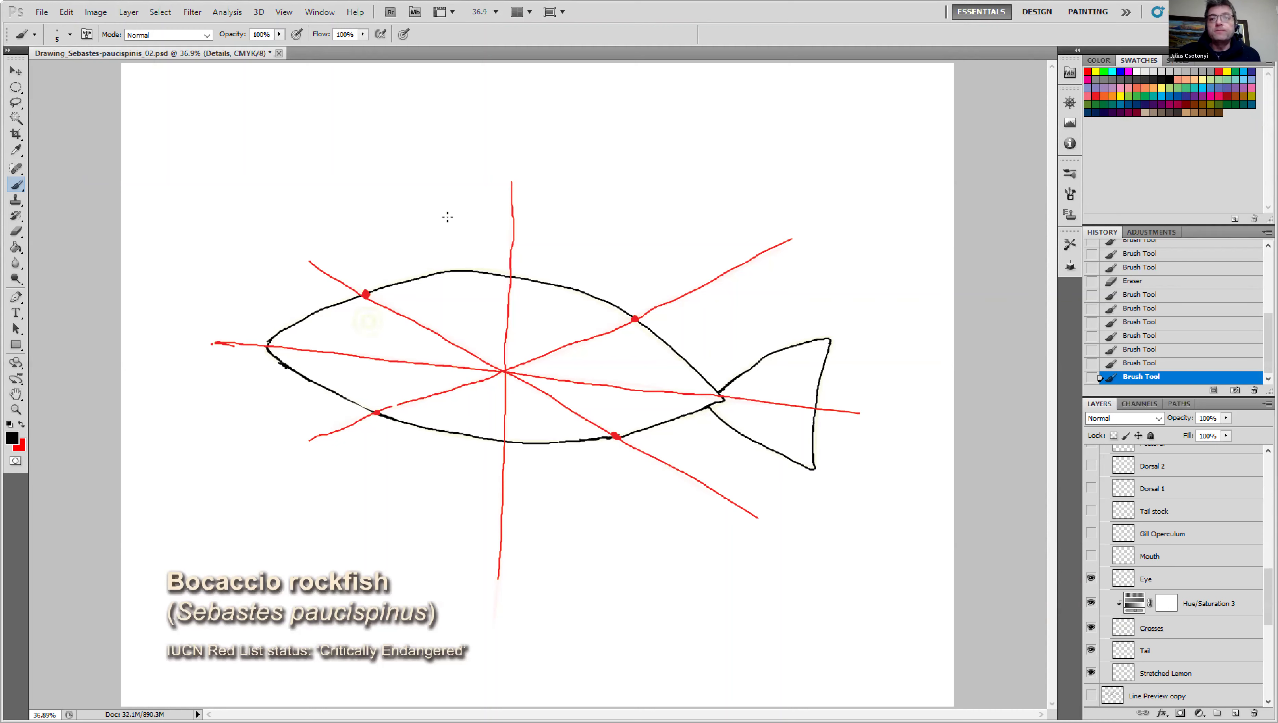
left_click_drag(1268, 597, 1268, 518)
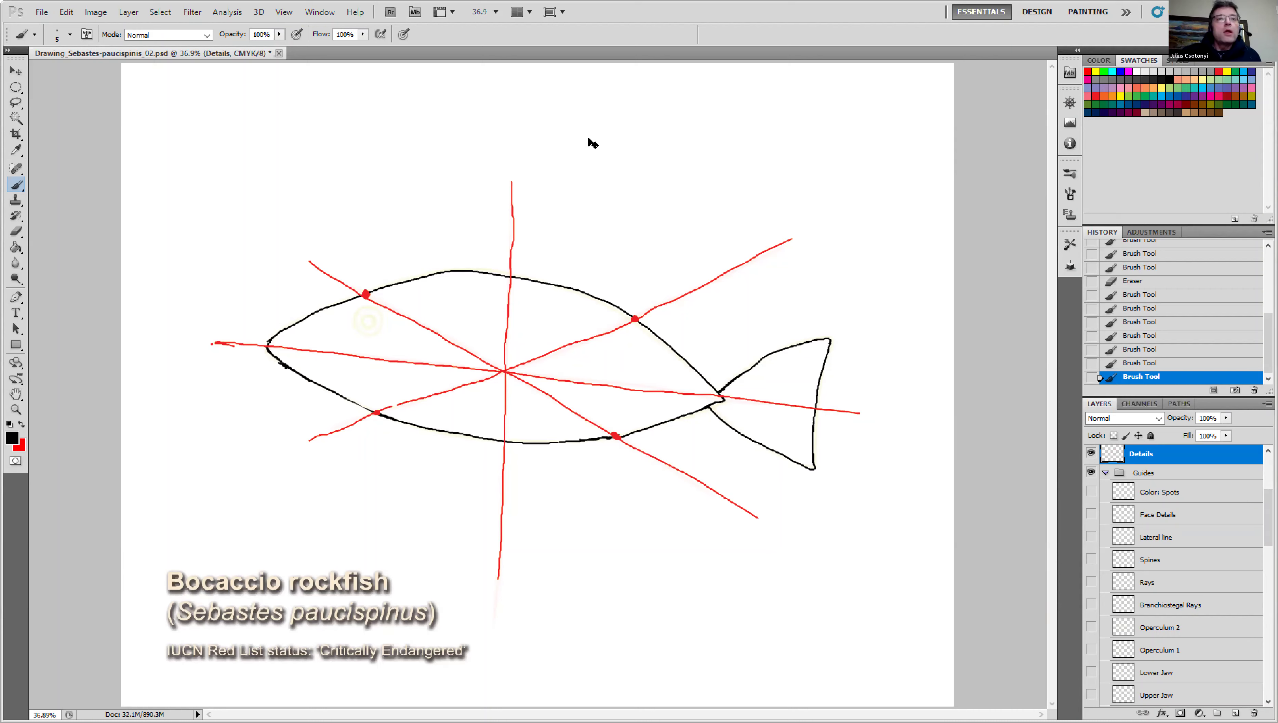
key("ctrl+shift+alt+n")
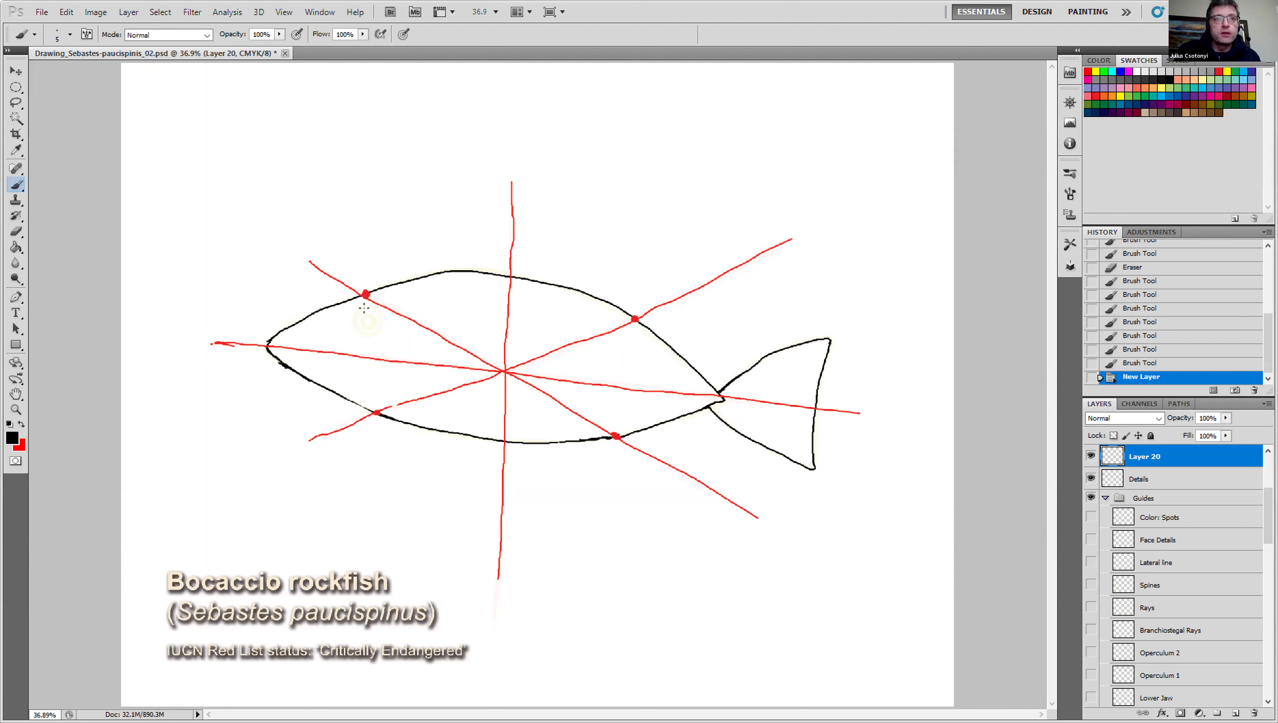
Brush a round black eye outline over the Eye guide and fill in a solid pupil at its center.
mouse_move(364, 308)
left_mouse_down()
mouse_move(379, 330)
mouse_move(353, 319)
left_mouse_up()
left_click_drag(354, 319, 362, 310)
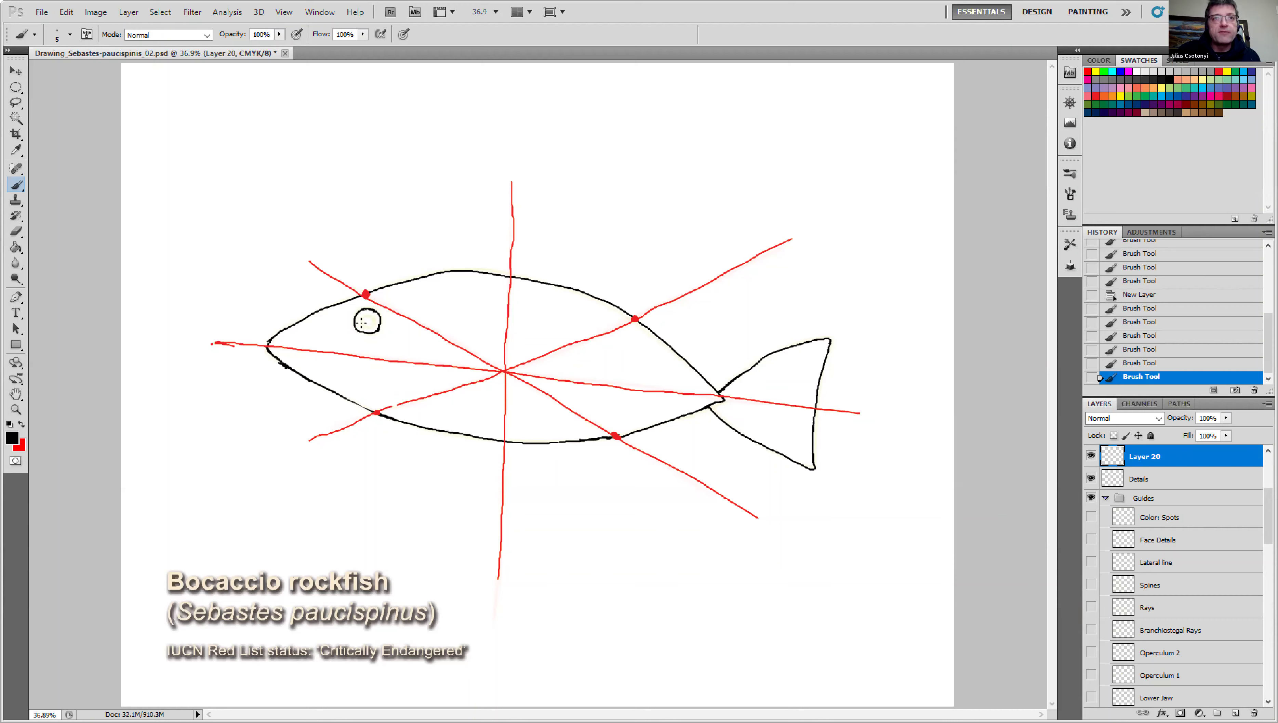
left_click(363, 318)
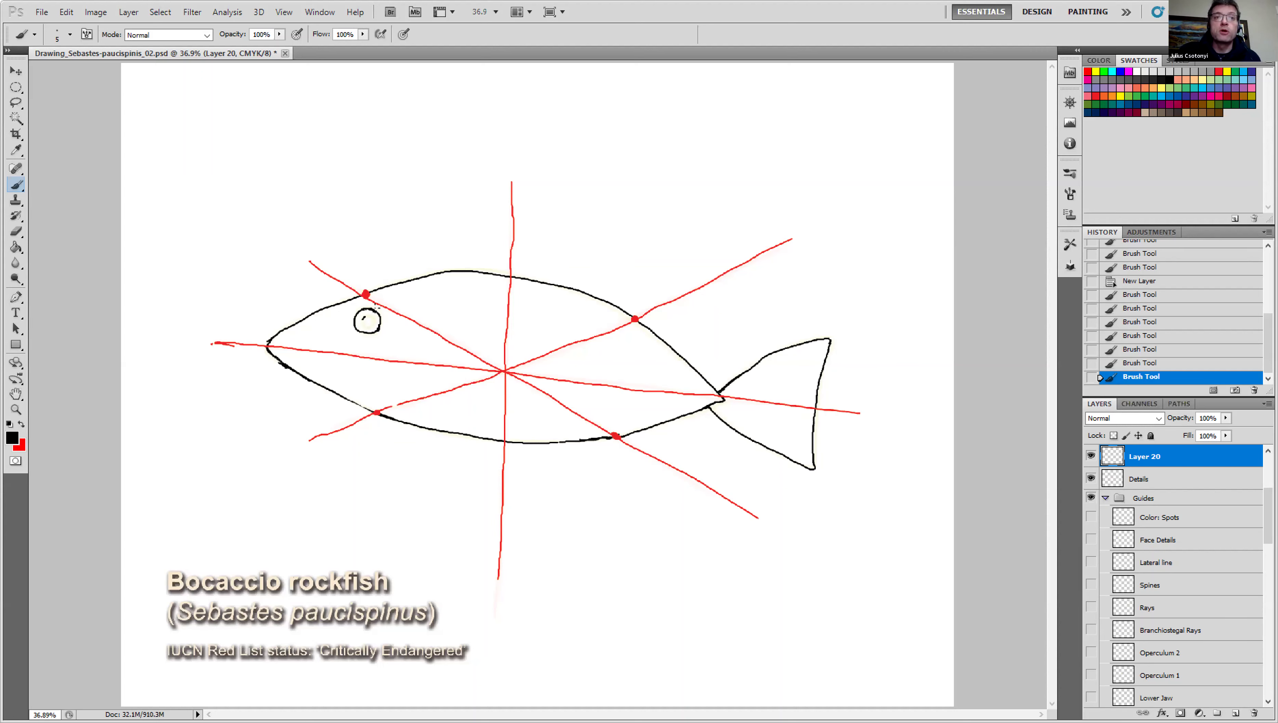
mouse_move(367, 318)
left_mouse_down()
mouse_move(377, 323)
mouse_move(362, 329)
mouse_move(357, 315)
mouse_move(366, 330)
mouse_move(373, 316)
mouse_move(363, 327)
left_mouse_up()
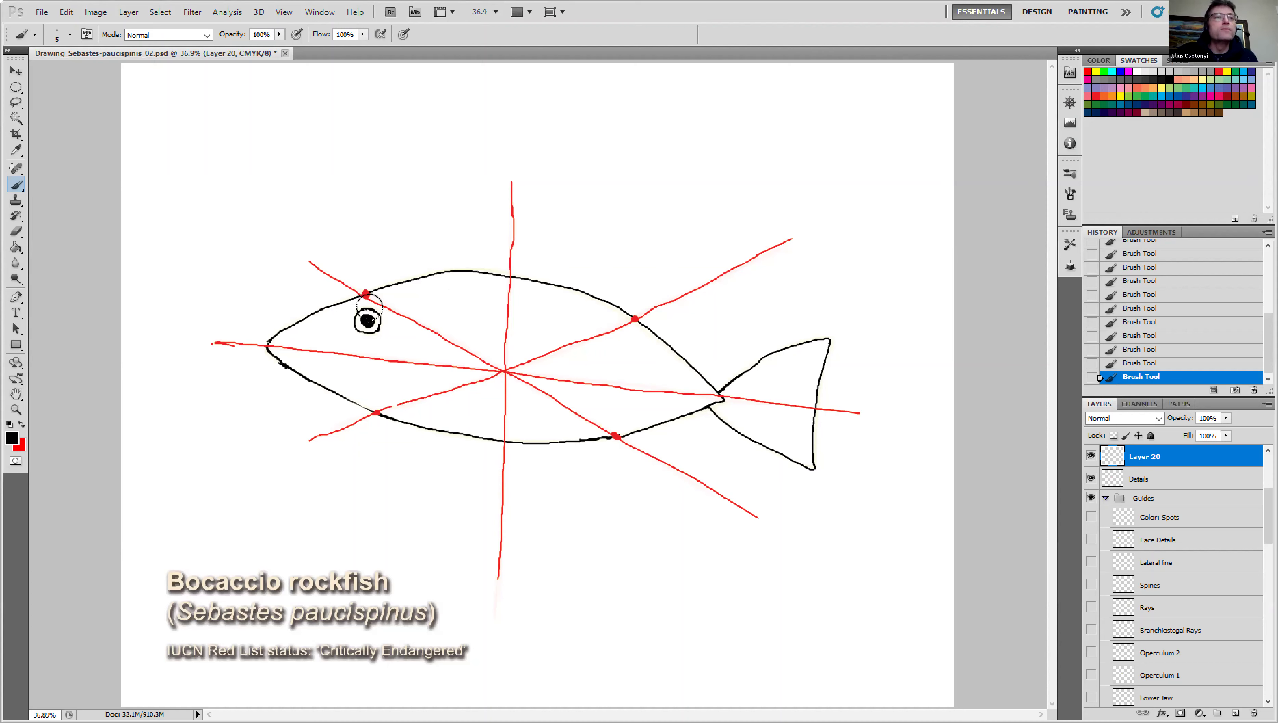
Set the eraser size to 45 px and clean up the ring between the pupil and the eye outline.
left_click(16, 232)
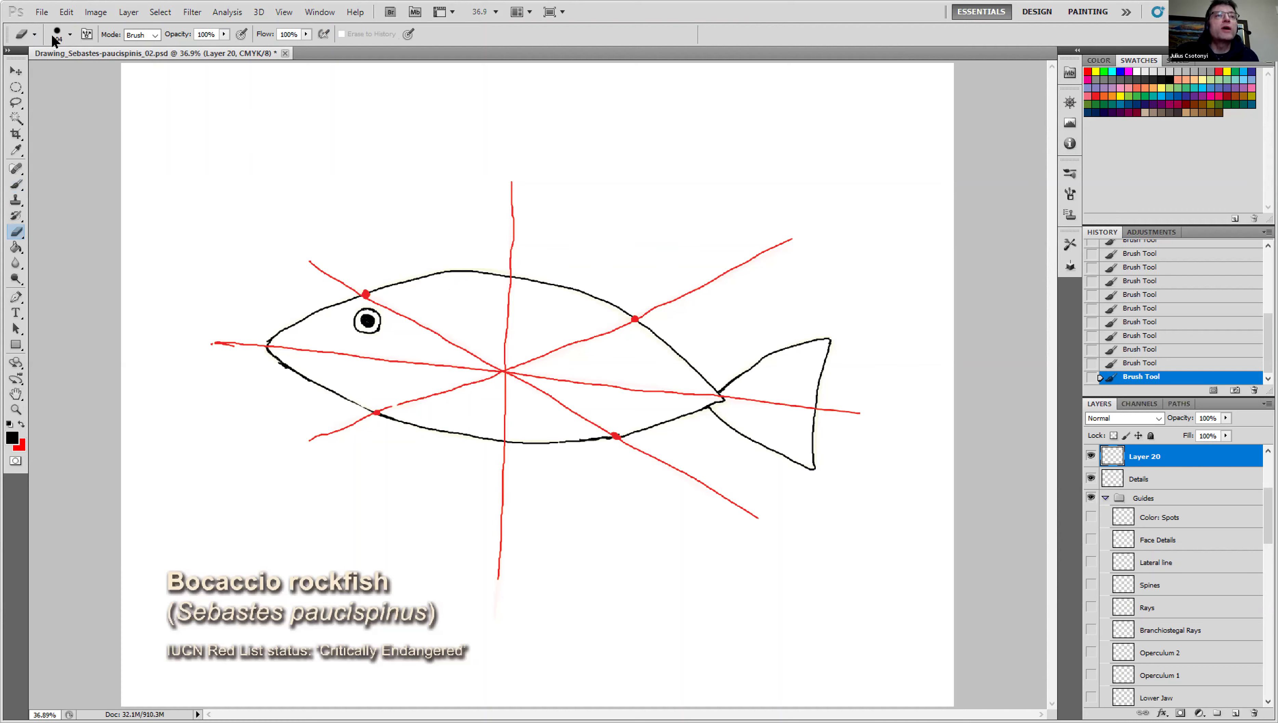
left_click(69, 34)
left_click_drag(89, 72, 50, 72)
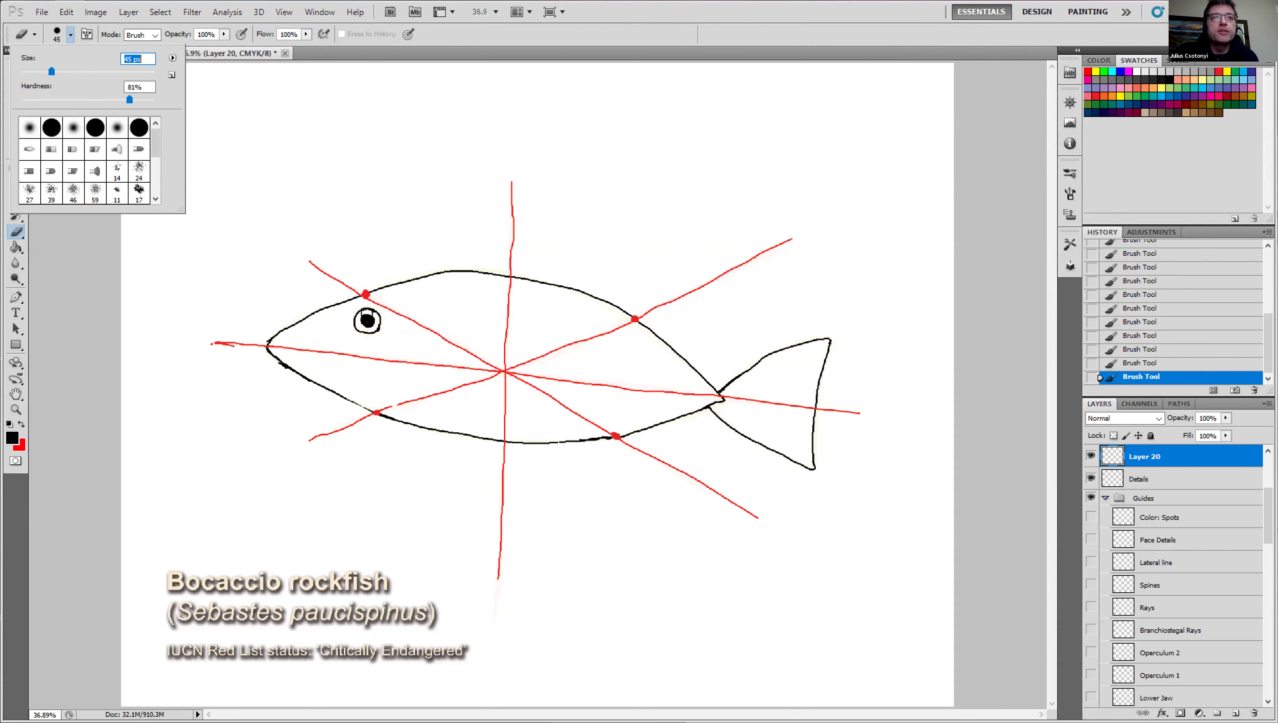
left_click(365, 318)
left_click(364, 315)
left_click(359, 317)
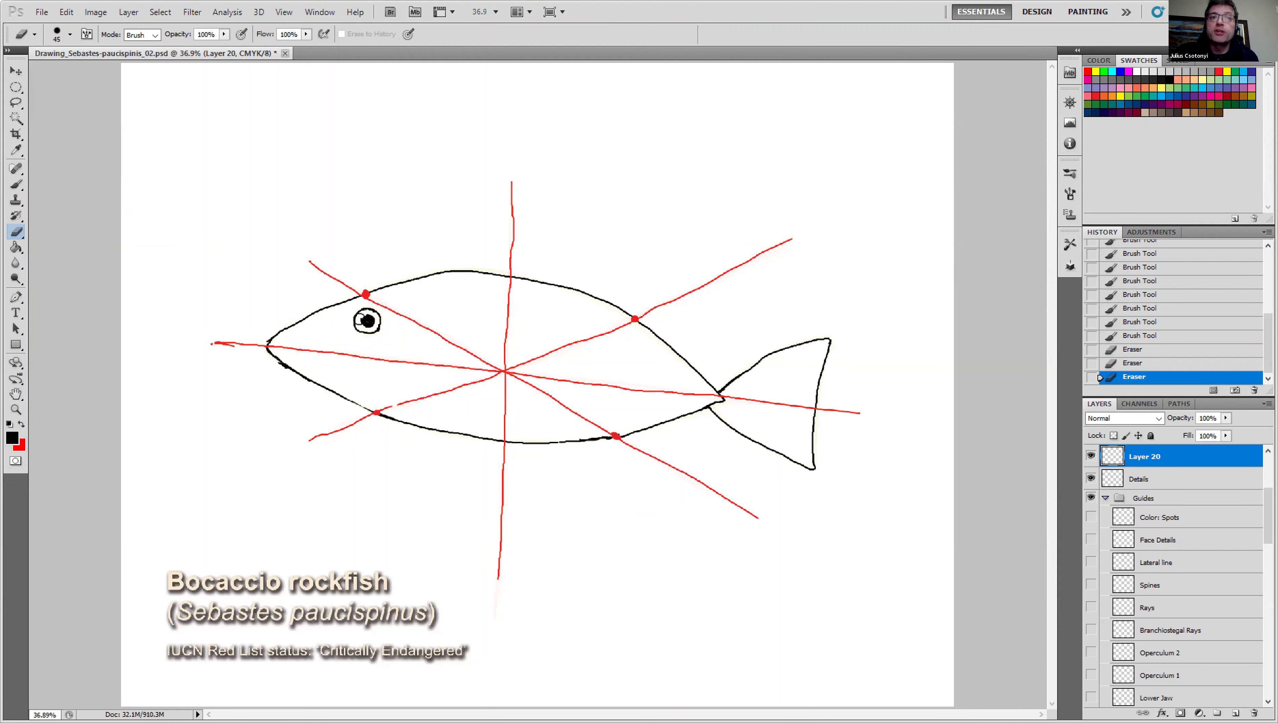
left_click(359, 317)
left_click(366, 311)
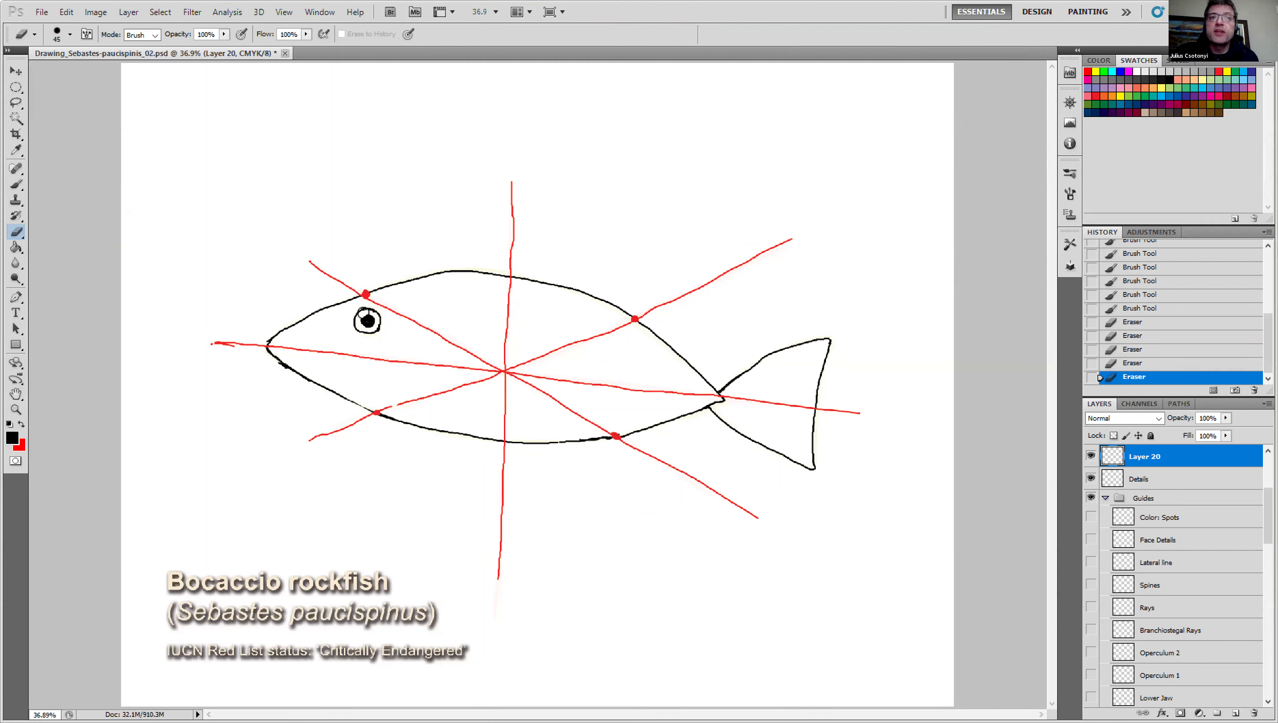
left_click(363, 315)
left_click(400, 343)
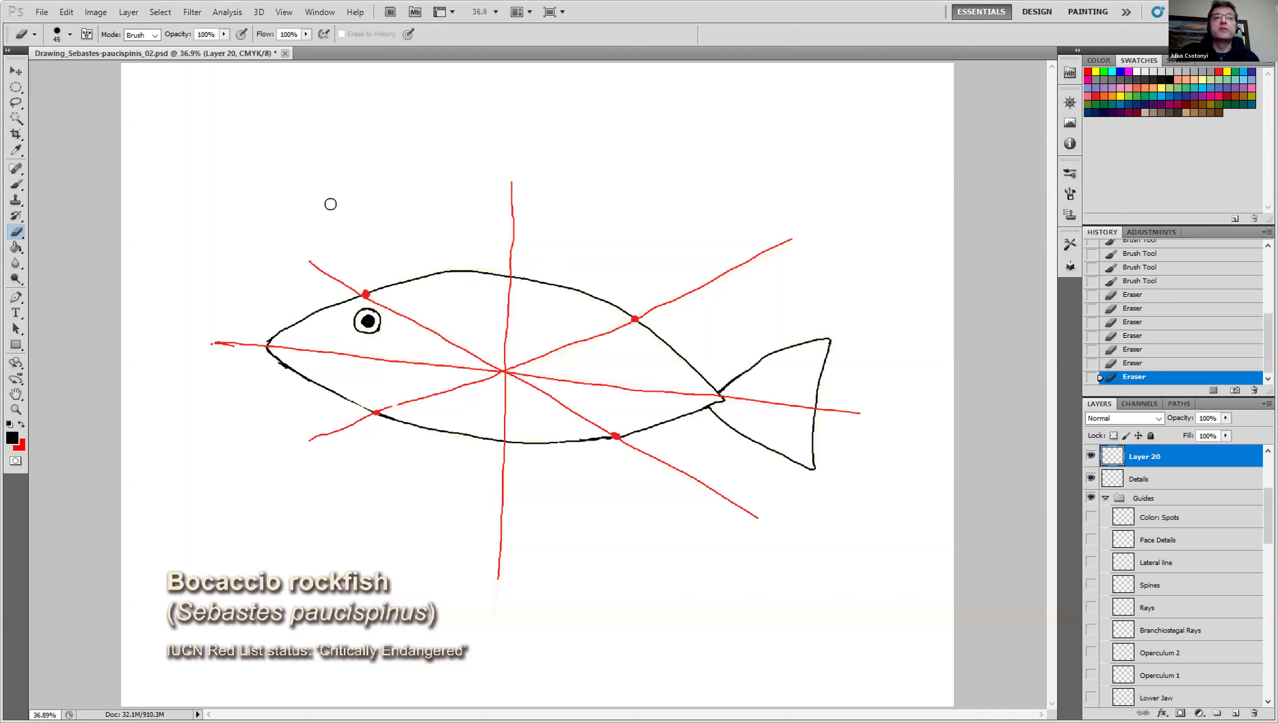
Show the Mouth guide layer and brush the black mouth line from the snout back and down below the eye.
left_click(16, 186)
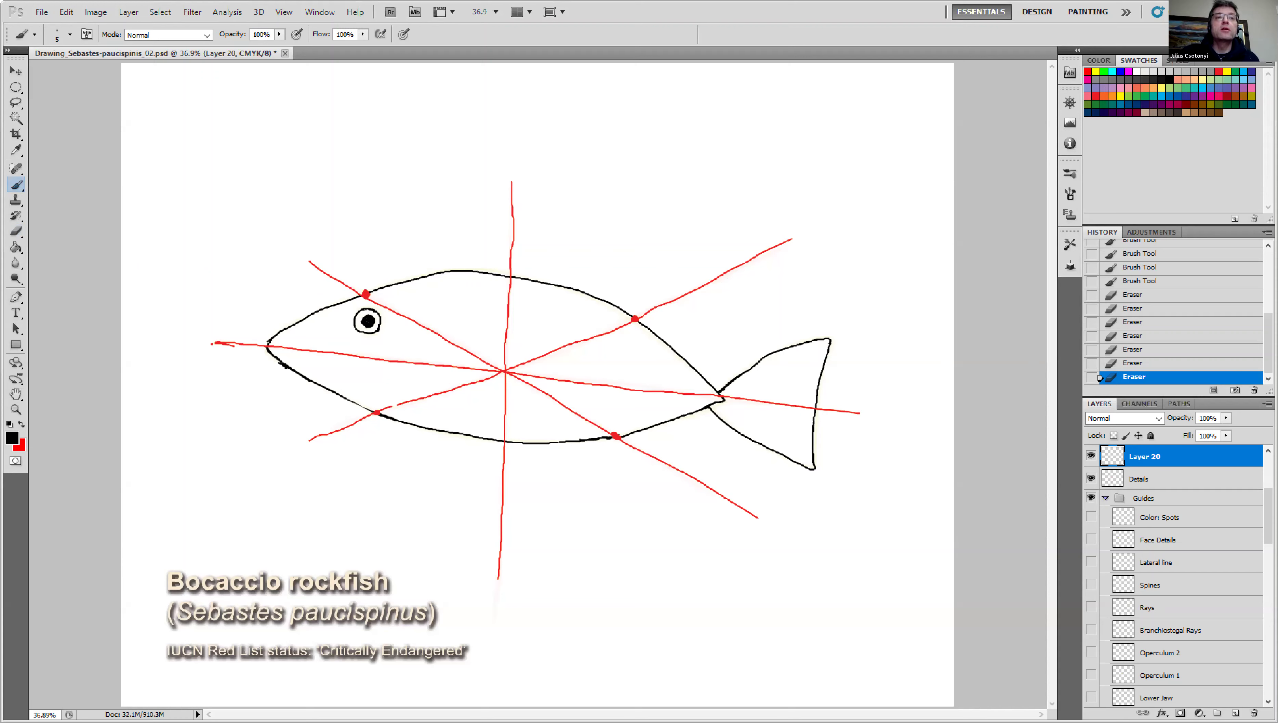
left_click(414, 302)
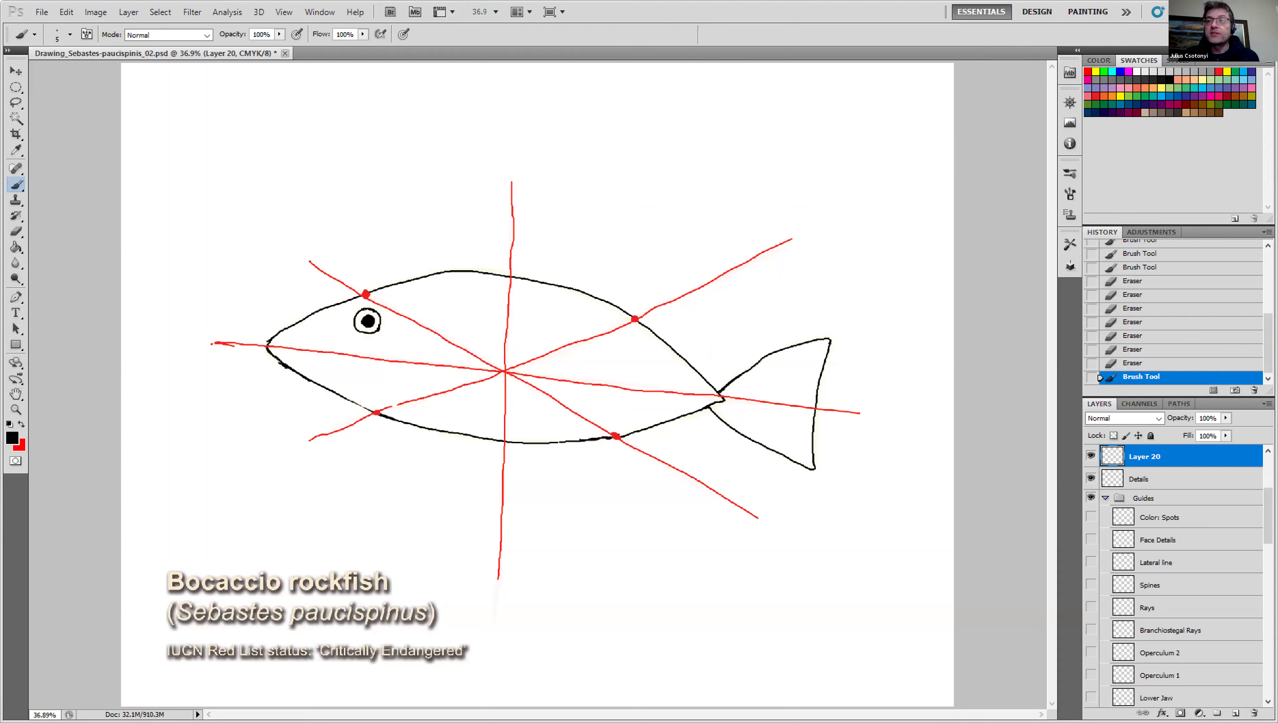
scroll(1174, 577, "down", 10)
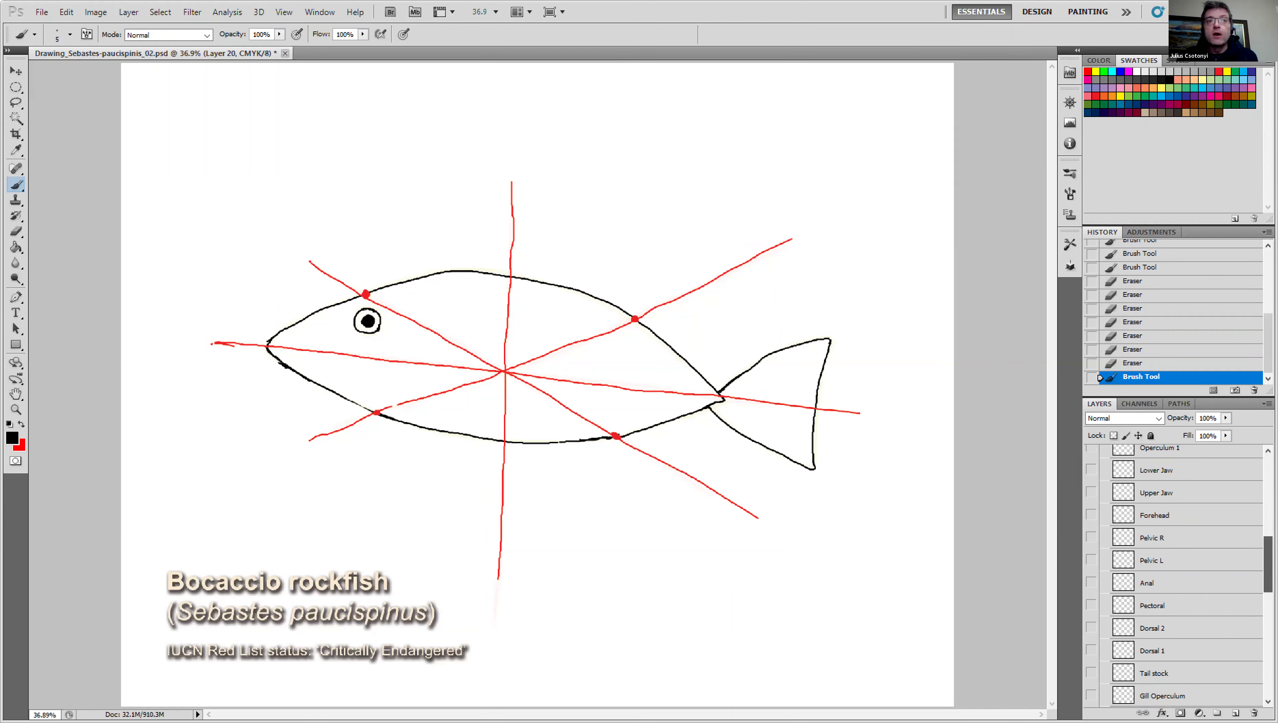
scroll(1157, 478, "down", 1)
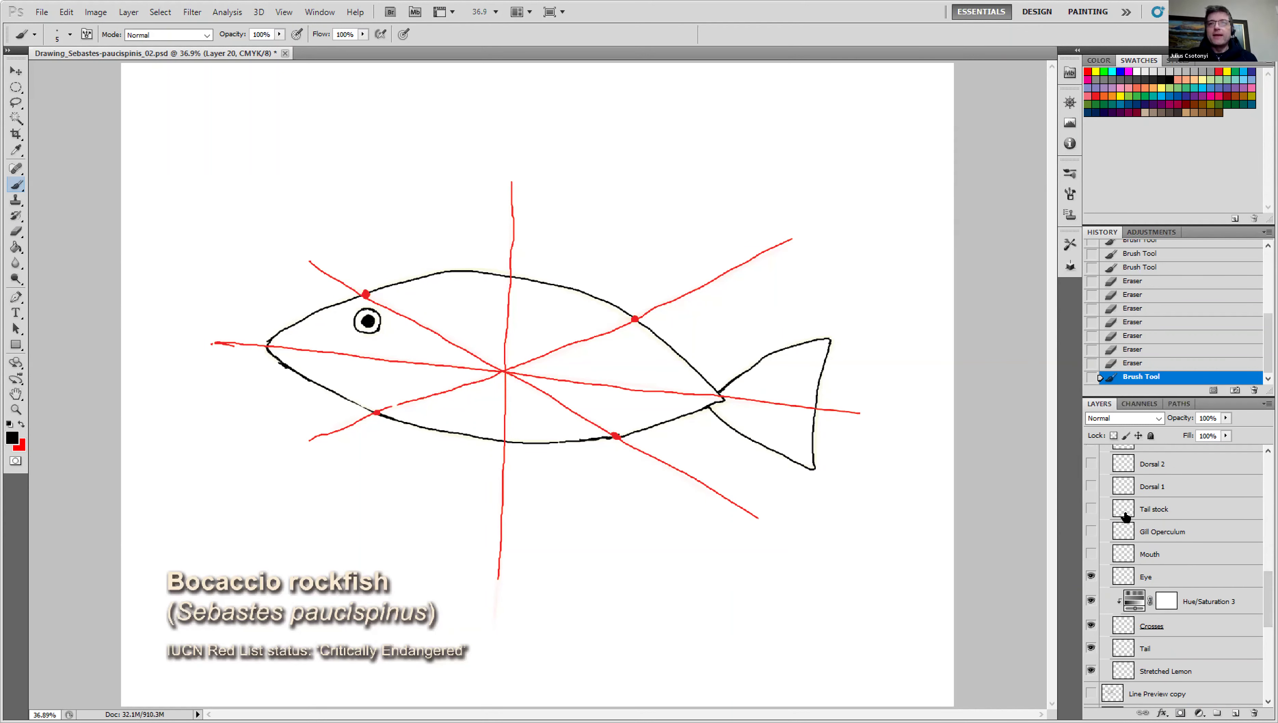
left_click(1091, 553)
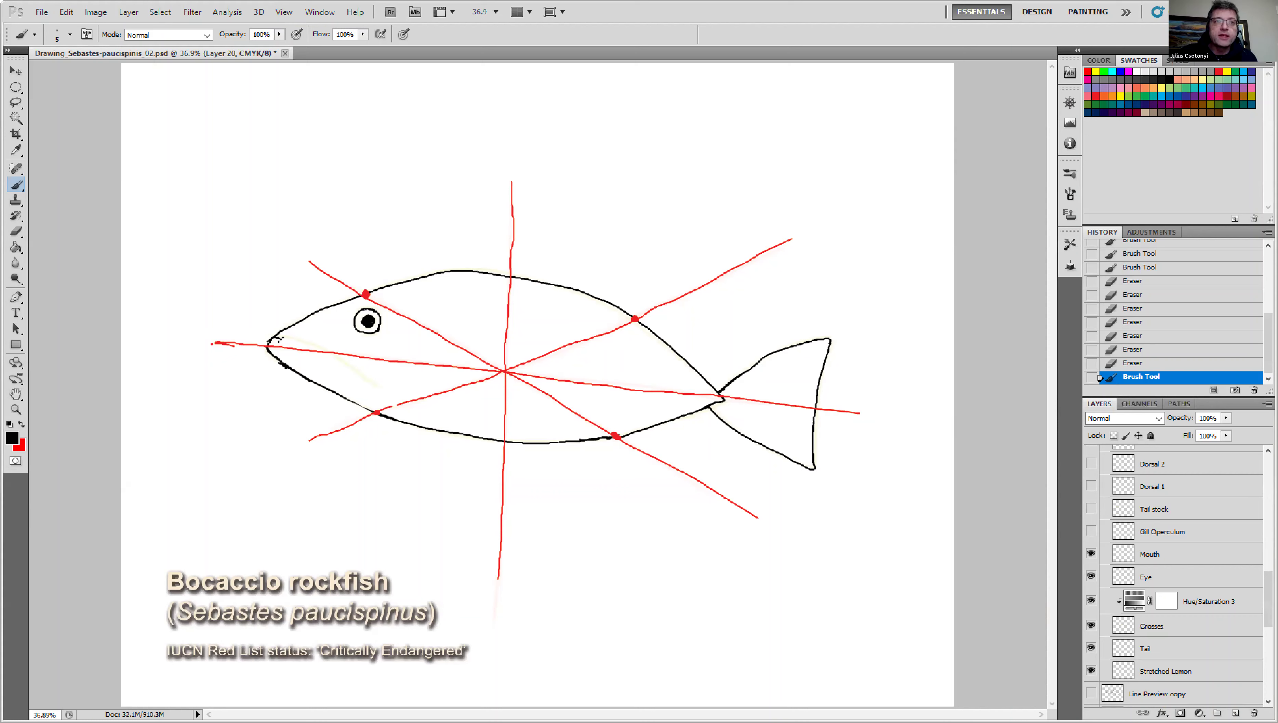
left_click_drag(280, 339, 382, 389)
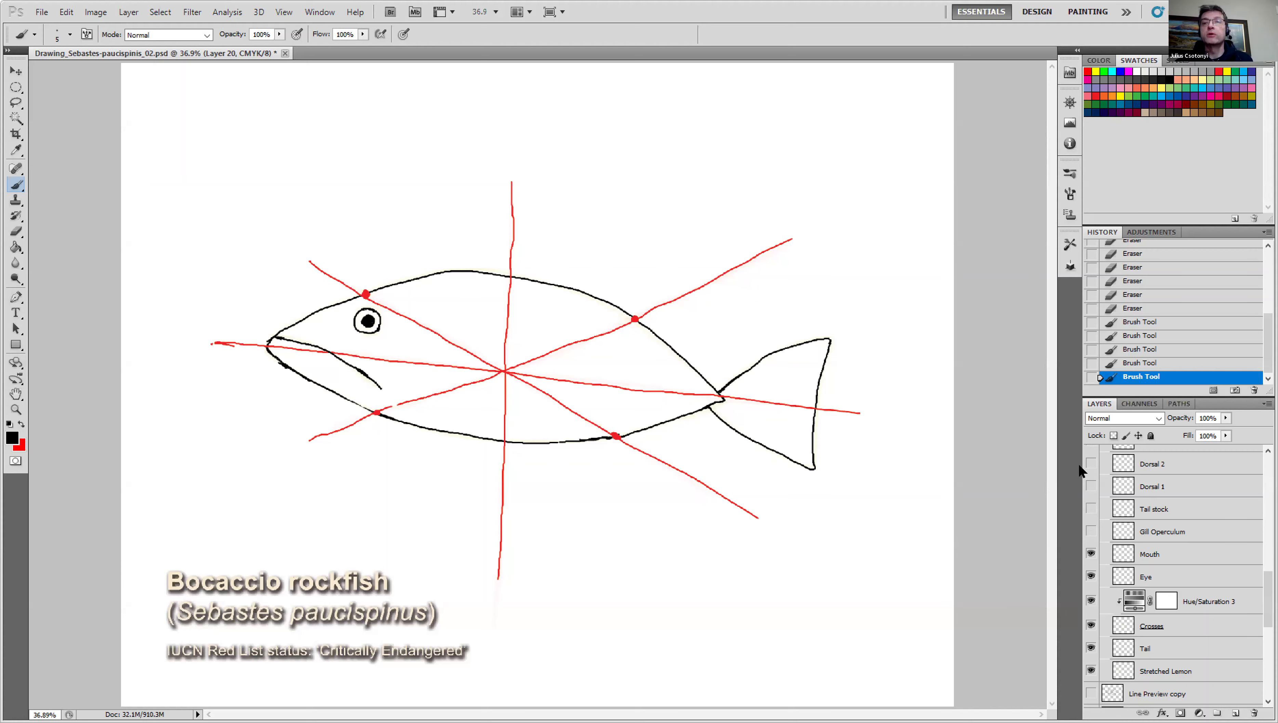
Show the Gill Operculum guide layer and brush the gill cover edge from behind the eye around to the lower body outline.
left_click(1091, 532)
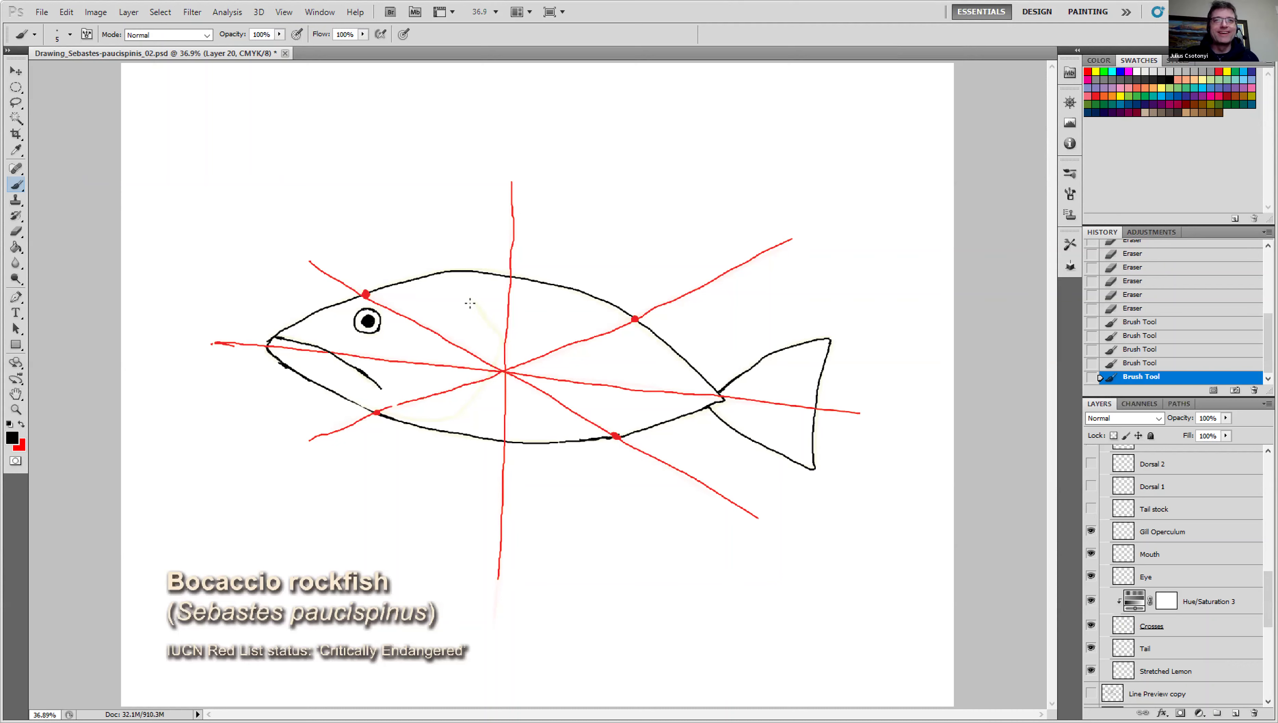
left_click(474, 302)
left_click(475, 303)
left_click_drag(475, 303, 477, 304)
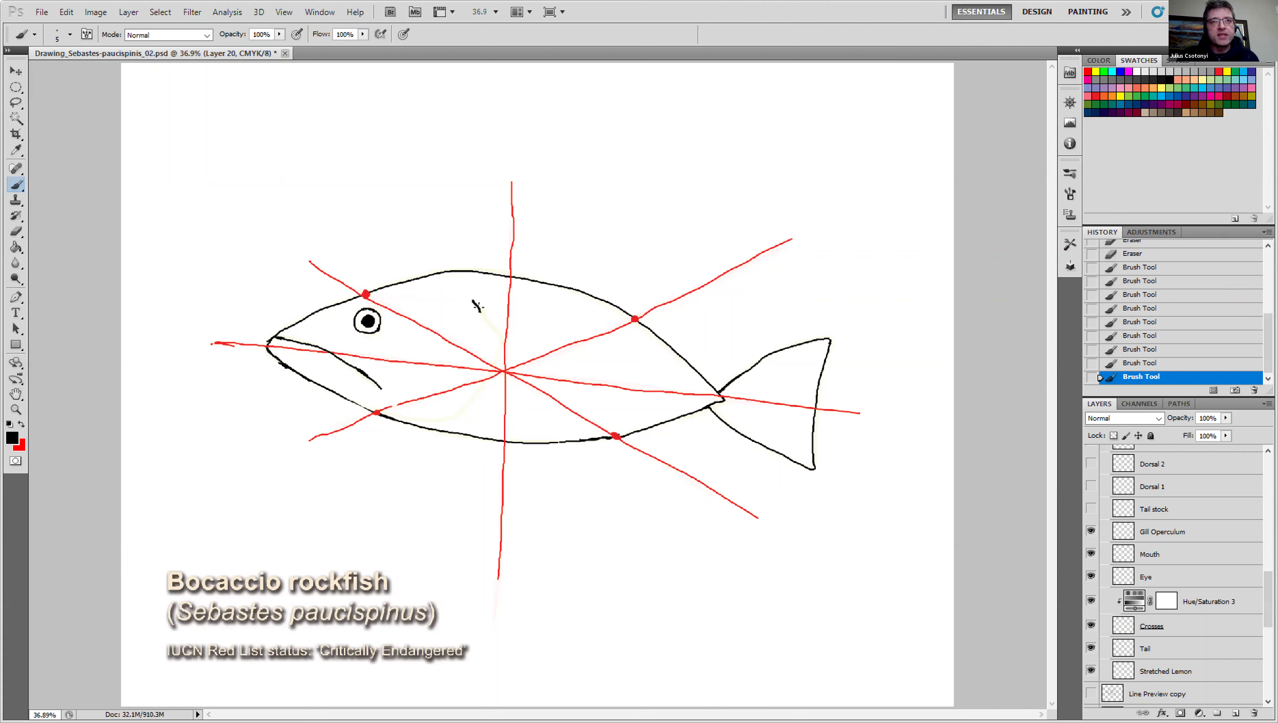
mouse_move(475, 302)
left_mouse_down()
mouse_move(501, 344)
mouse_move(467, 401)
mouse_move(437, 421)
mouse_move(387, 413)
left_mouse_up()
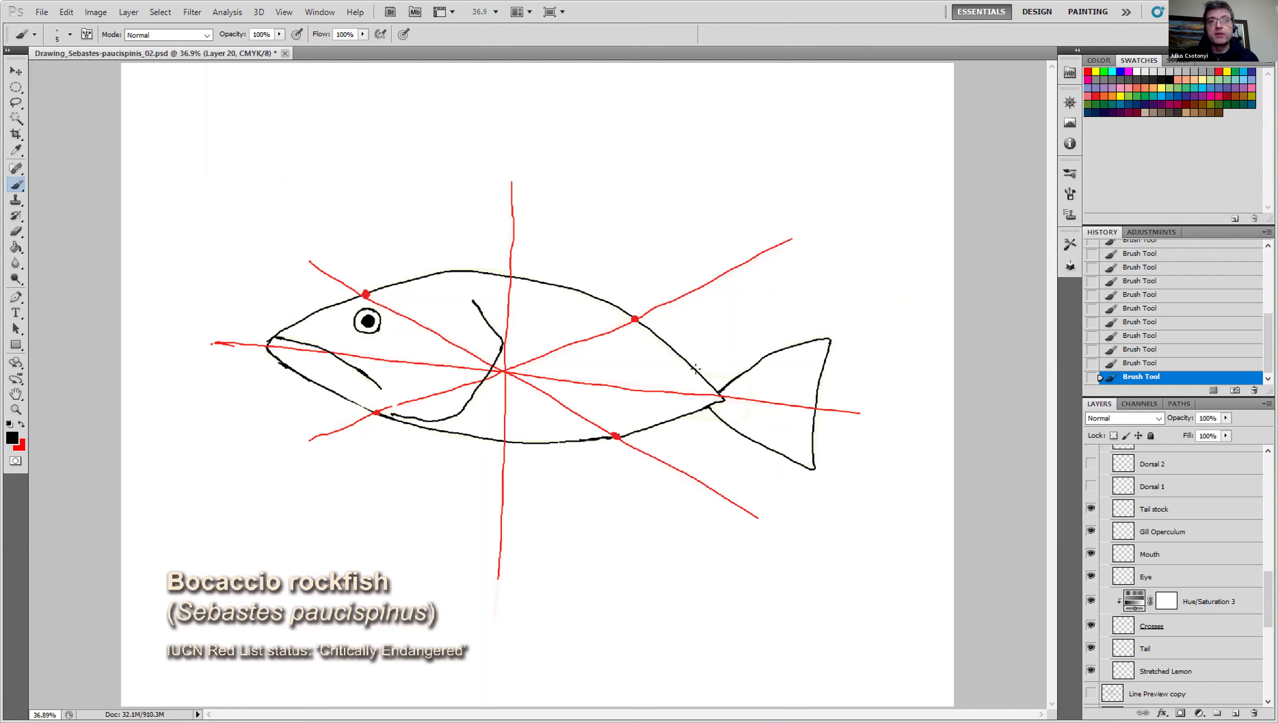
Following the Tail stock guide, brush upper and lower curves joining the body to the tail and a broken arc across the tail base.
left_click_drag(699, 371, 735, 377)
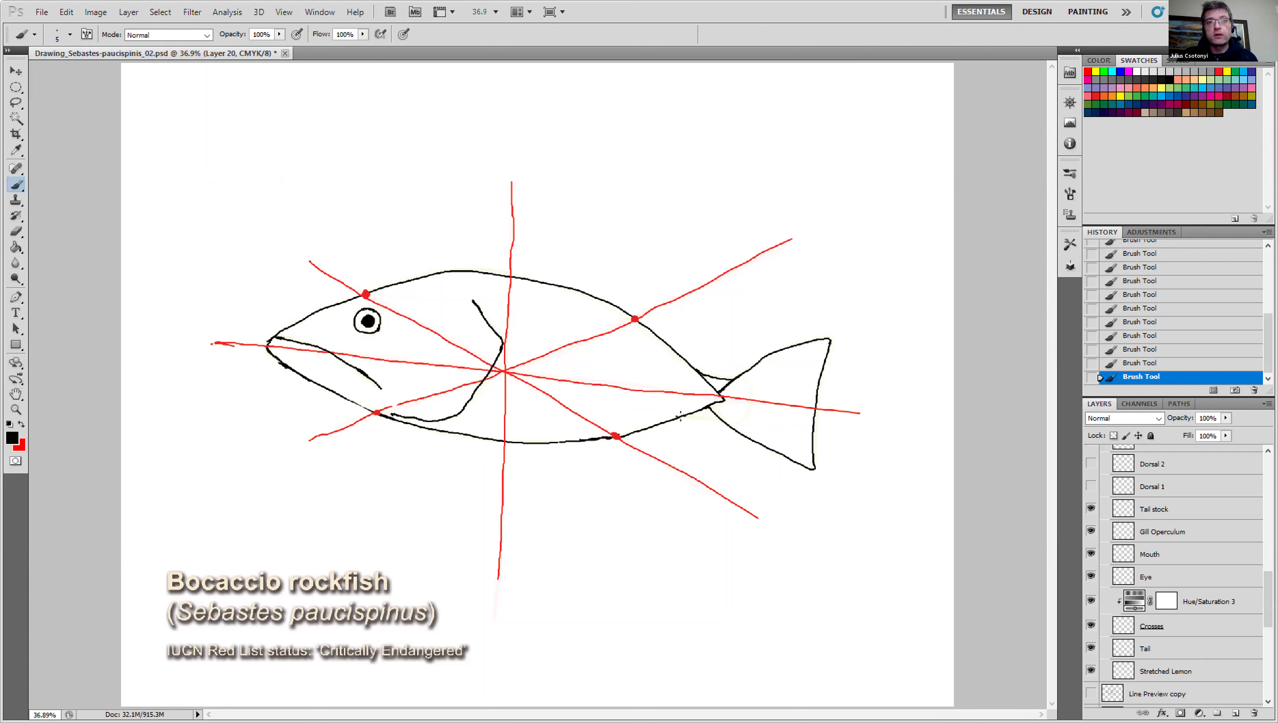
left_click_drag(678, 419, 721, 421)
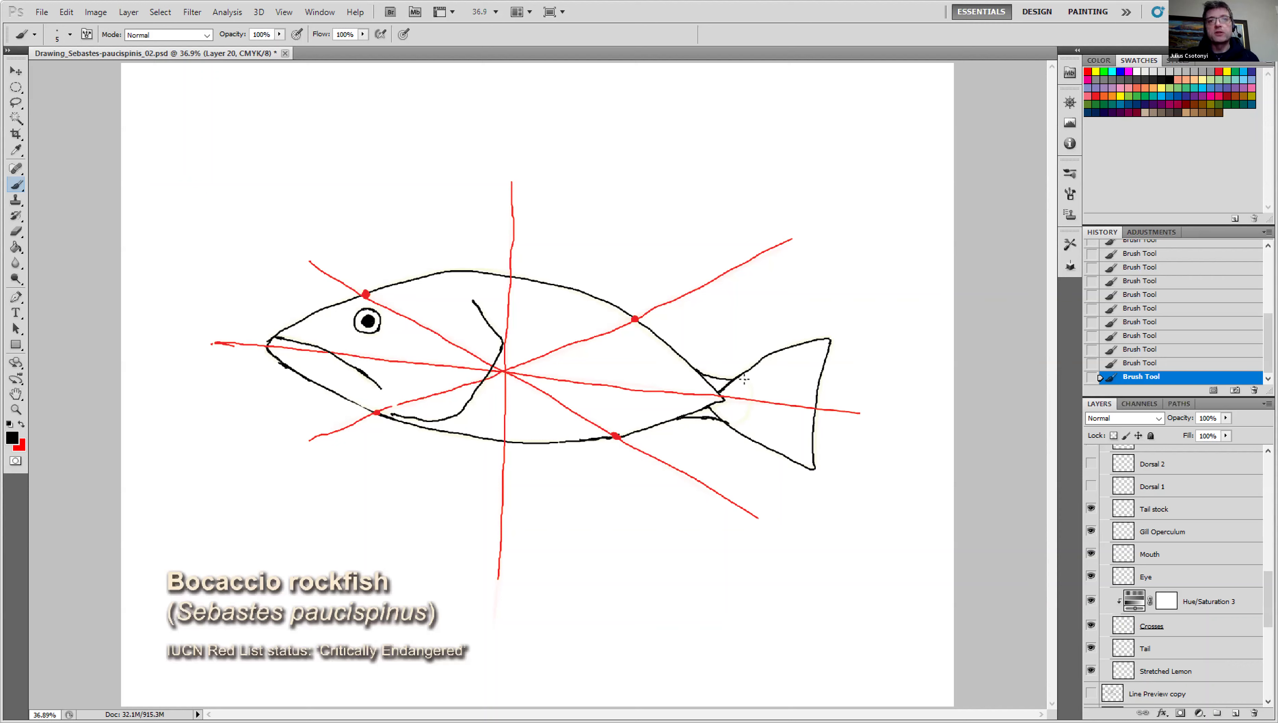
left_click_drag(745, 380, 737, 422)
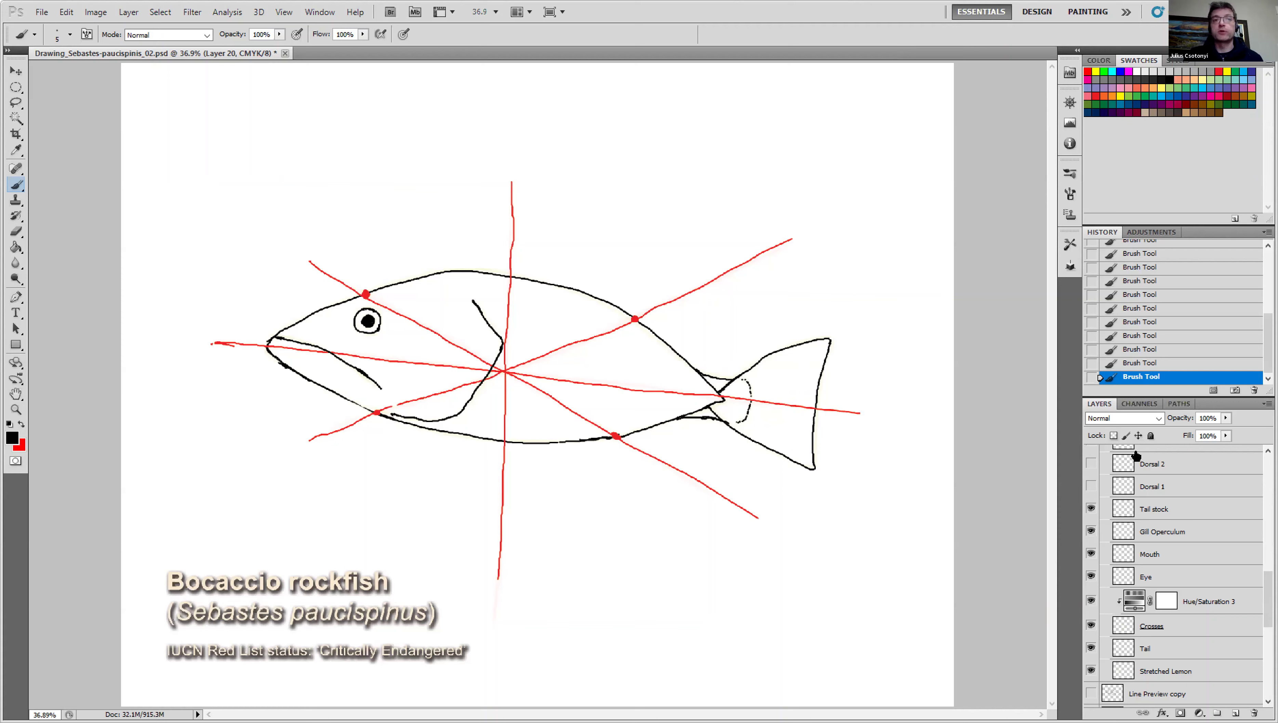
Show the Dorsal 1 and Dorsal 2 guides, brushing the front dorsal fin as a dotted arc and the rear one as a solid outline.
left_click(1092, 487)
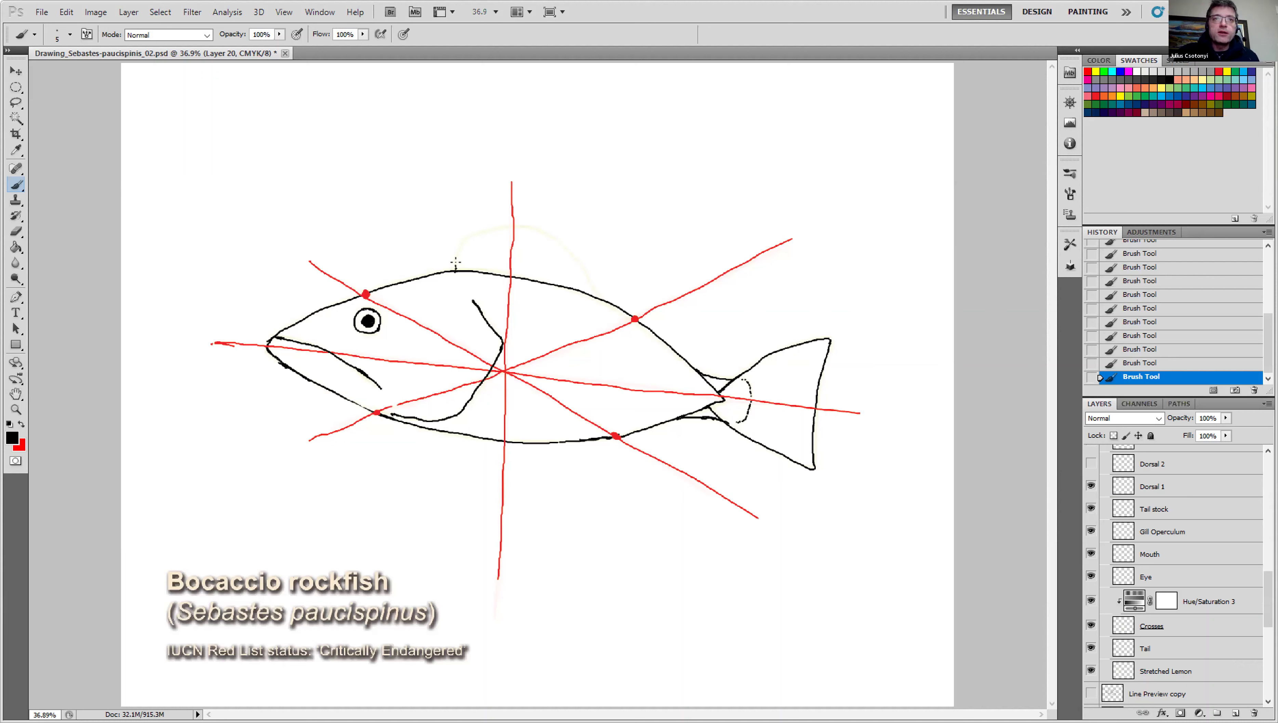
mouse_move(455, 259)
left_mouse_down()
mouse_move(467, 236)
mouse_move(516, 226)
left_mouse_up()
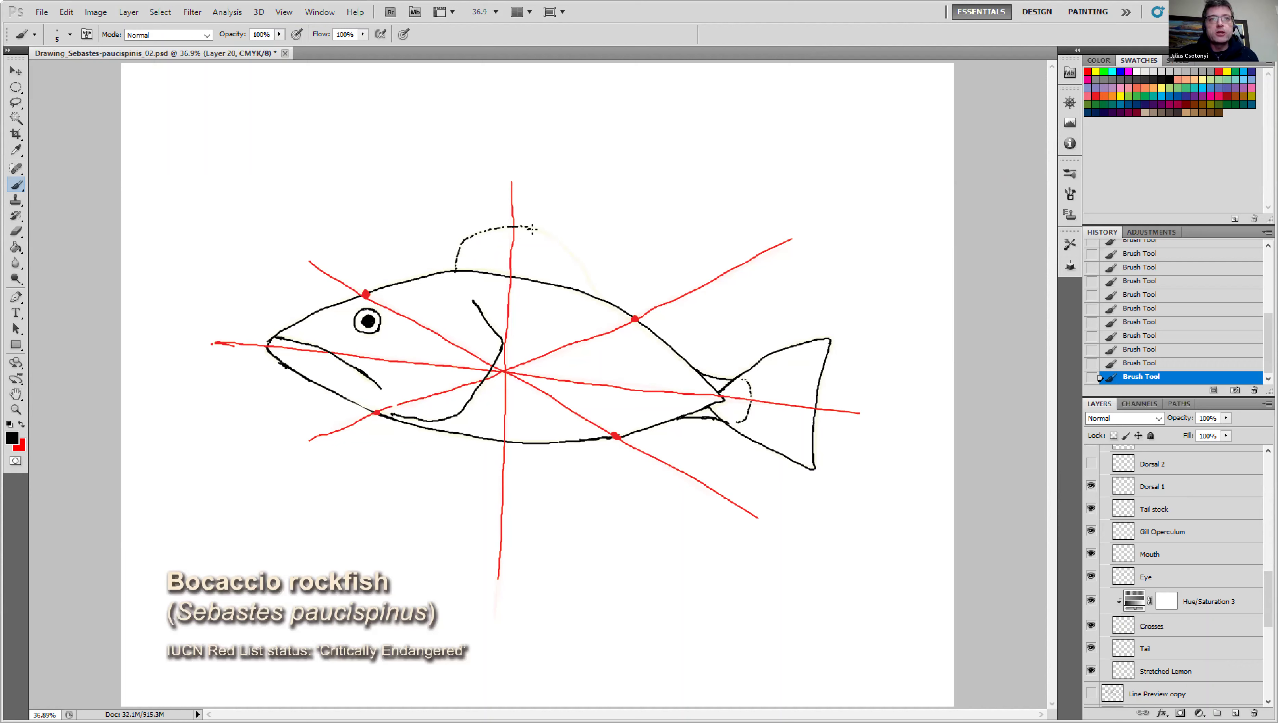
left_click_drag(535, 229, 551, 239)
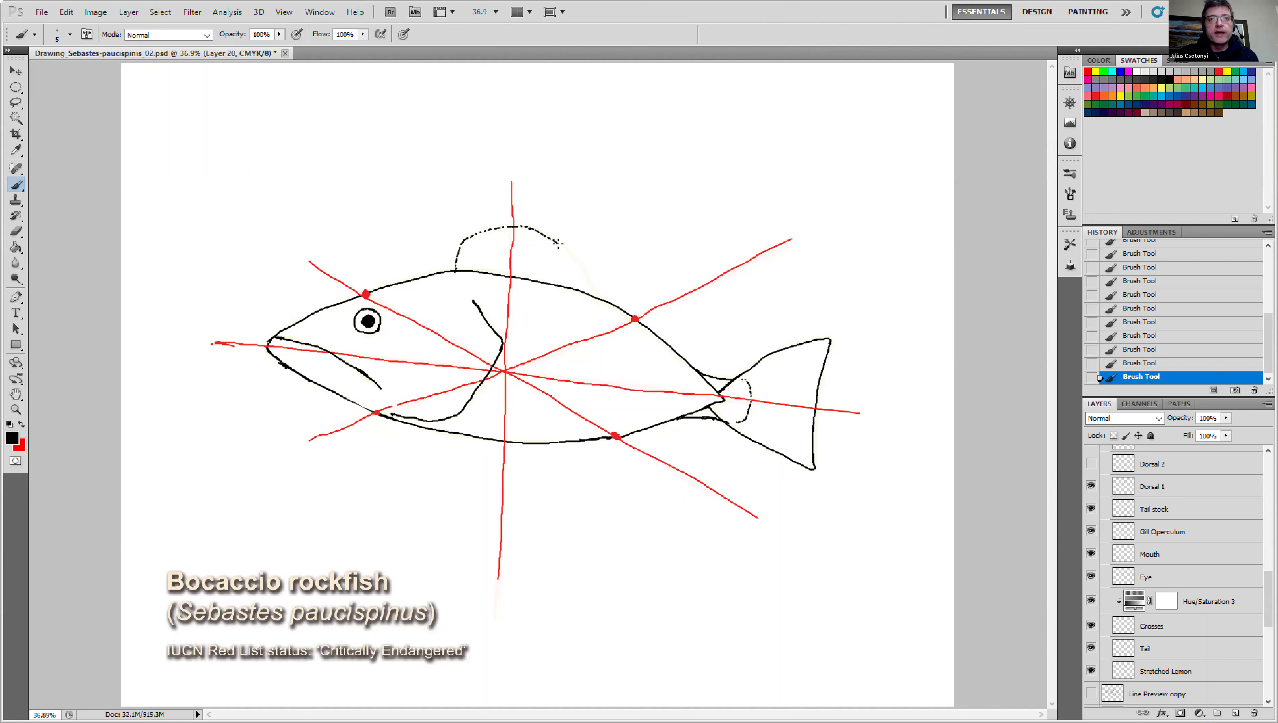
left_click_drag(557, 244, 602, 305)
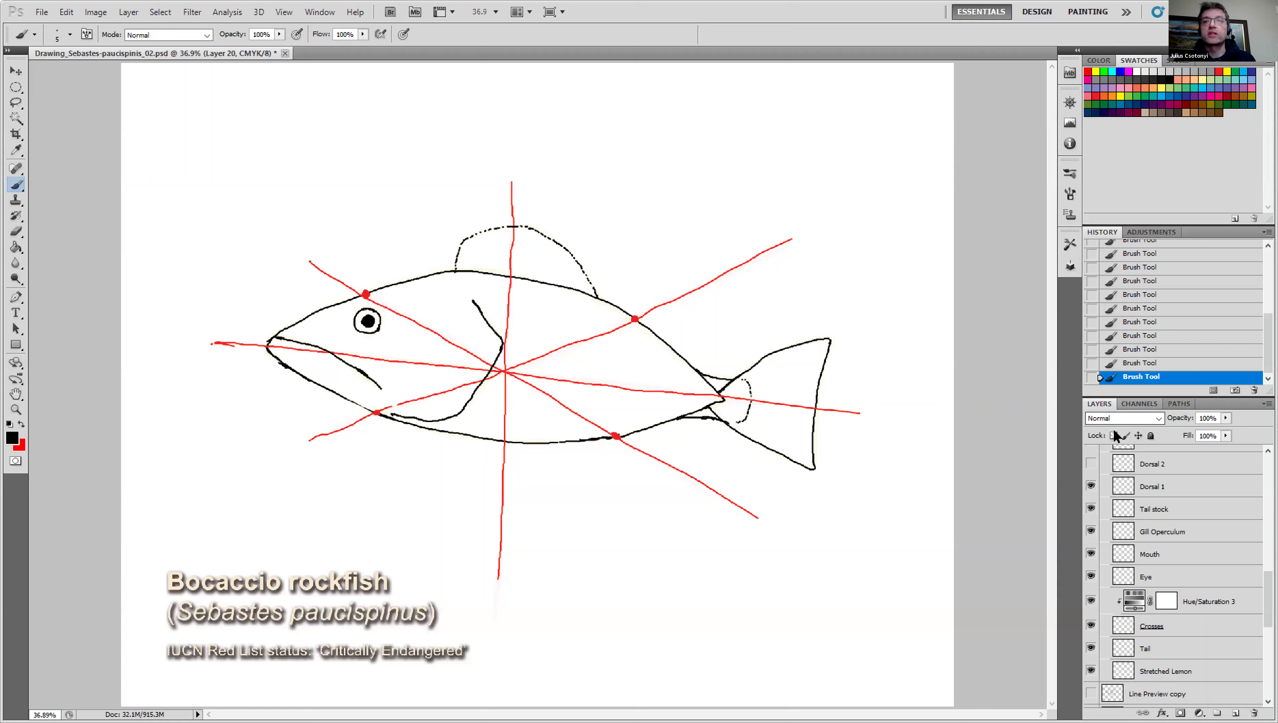
left_click(1091, 464)
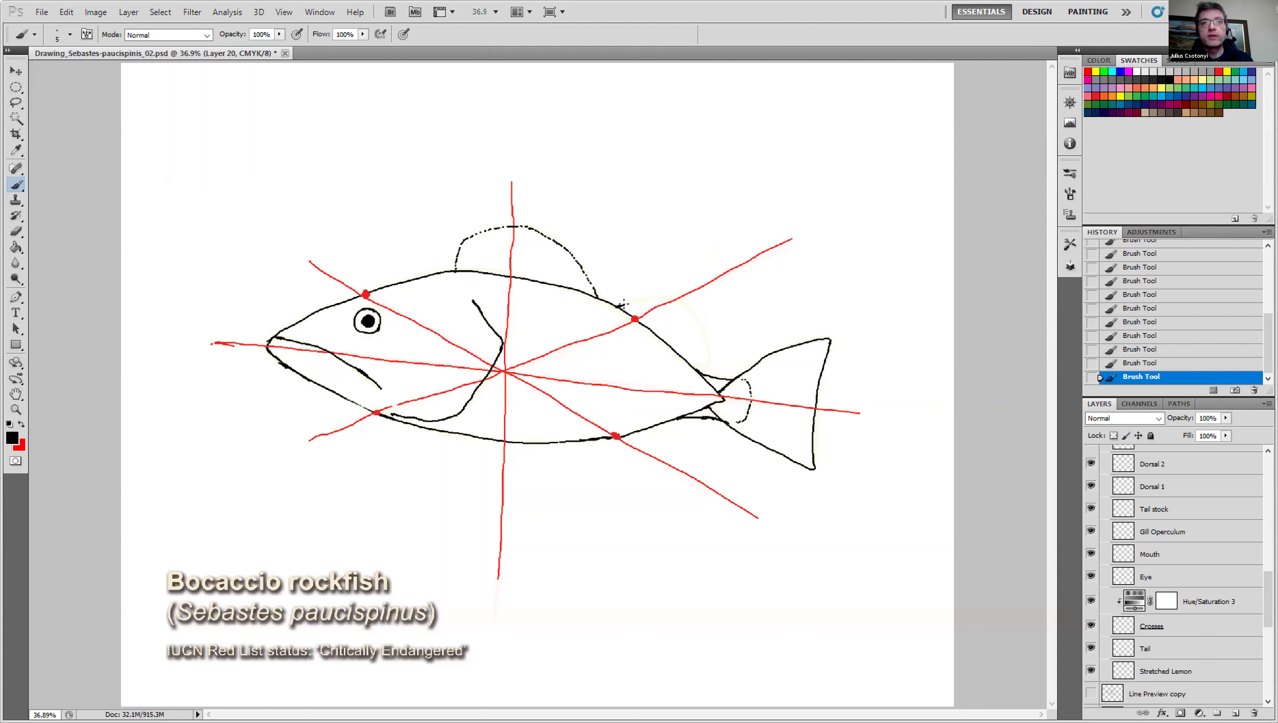
mouse_move(627, 302)
left_mouse_down()
mouse_move(685, 302)
mouse_move(707, 348)
mouse_move(707, 363)
mouse_move(689, 361)
left_mouse_up()
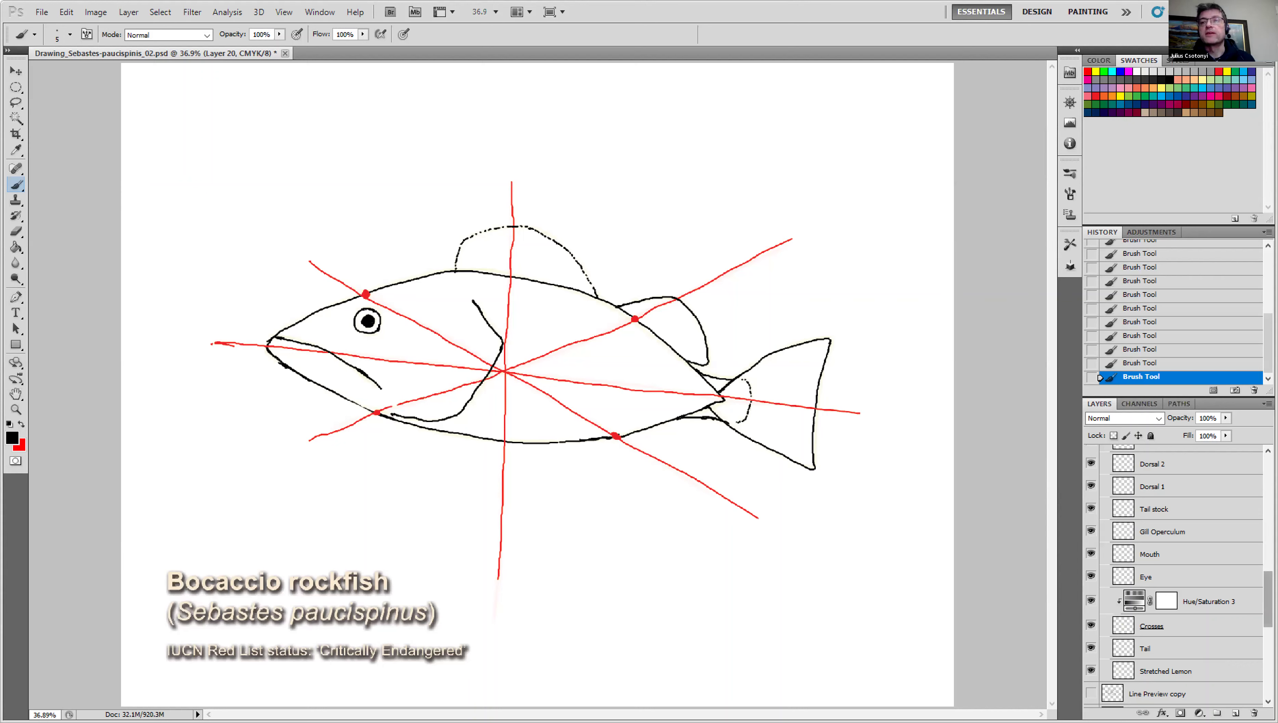
Show the Pectoral guide layer and brush the rounded pectoral fin behind the gill cover, with a broken arc at its base.
scroll(1248, 543, "up", 5)
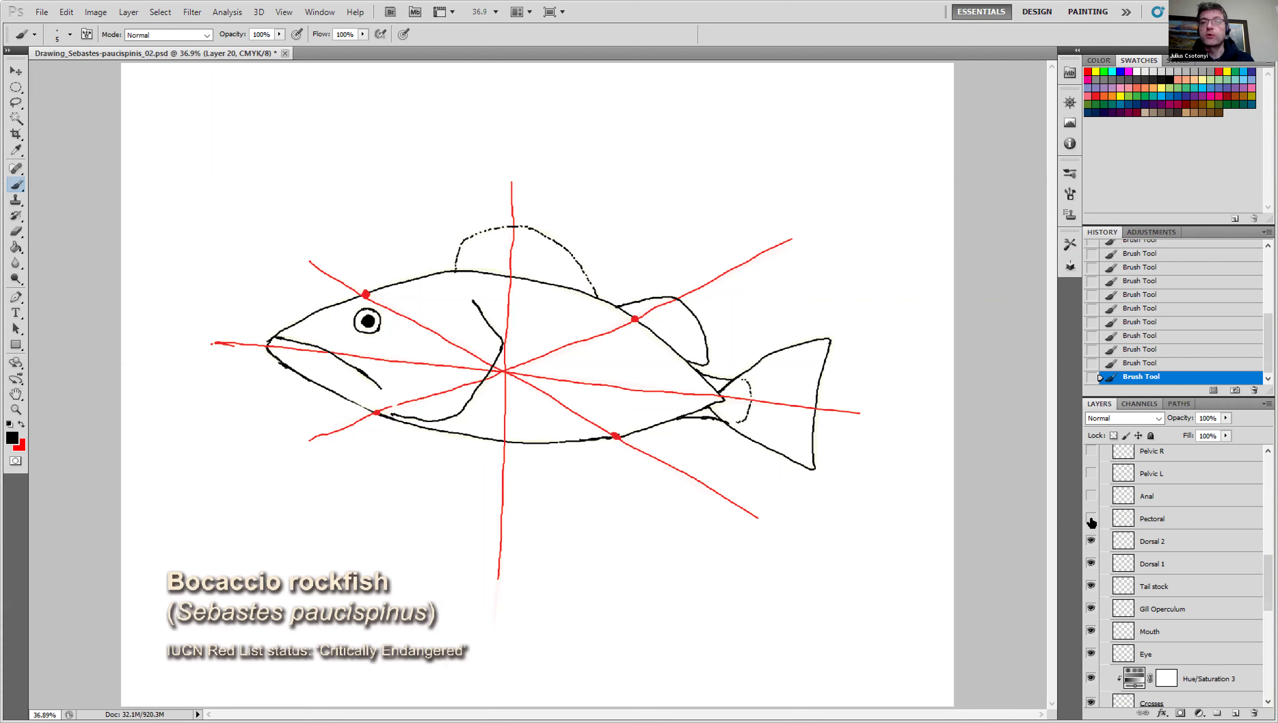
left_click(1092, 519)
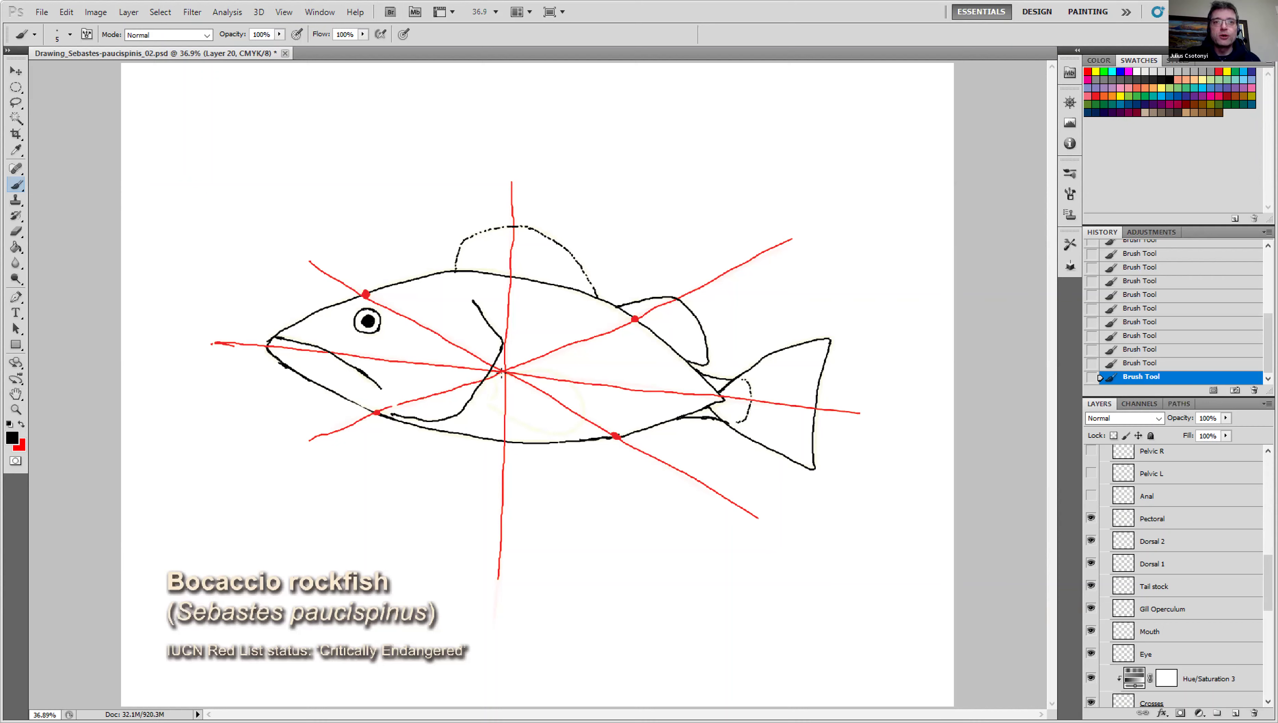
mouse_move(510, 375)
left_mouse_down()
mouse_move(572, 386)
mouse_move(581, 421)
mouse_move(537, 431)
mouse_move(490, 406)
left_mouse_up()
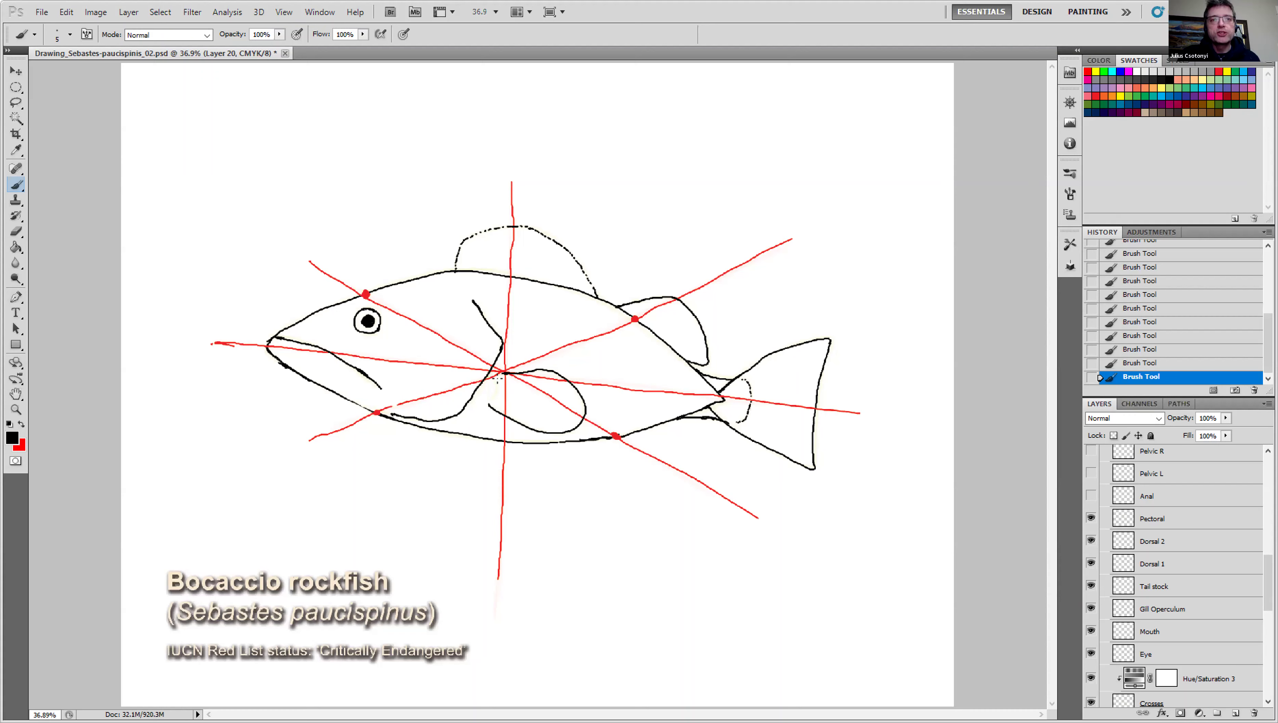
left_click_drag(499, 380, 491, 397)
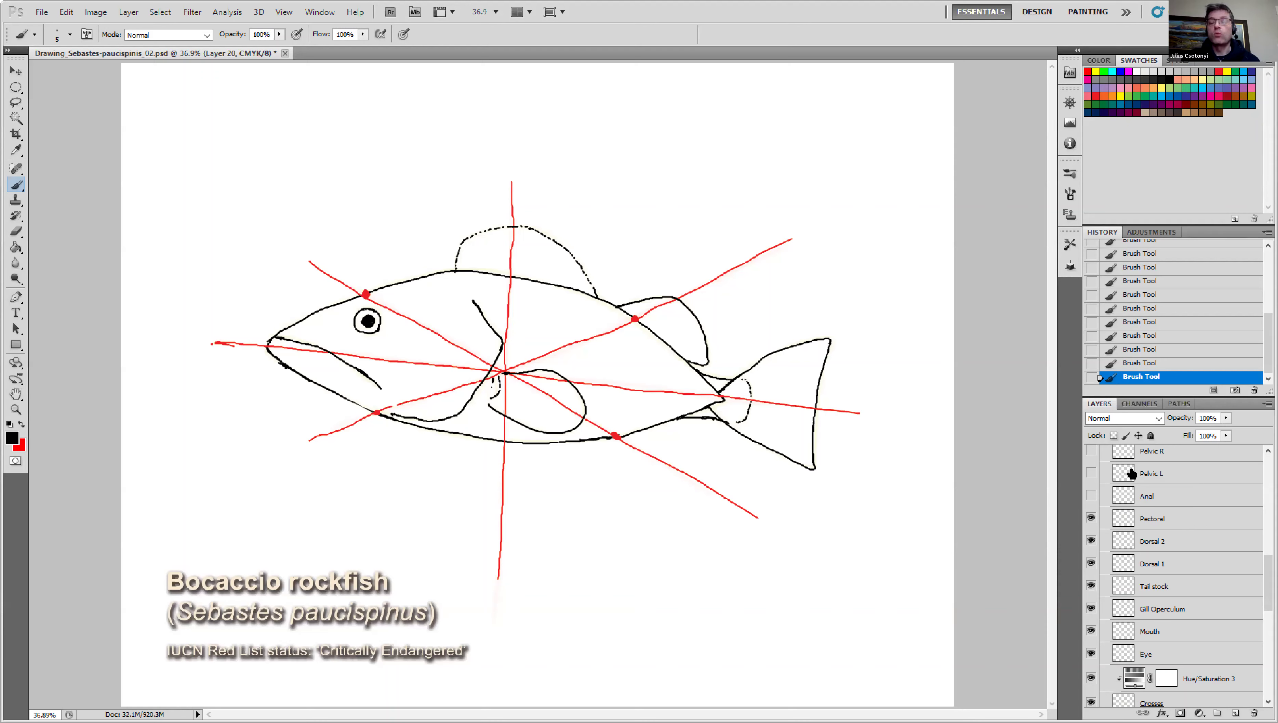
Show the Anal guide layer and brush the anal fin beneath the rear of the body, just ahead of the tail stock.
left_click(1092, 497)
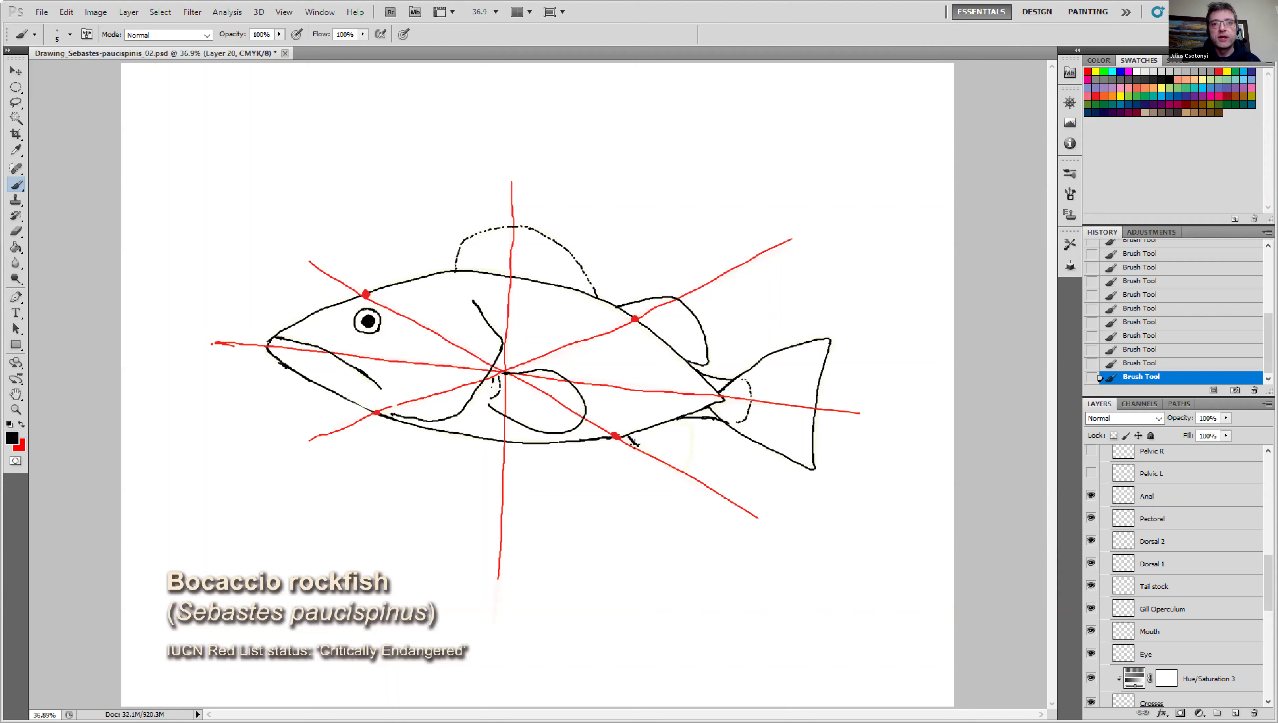
mouse_move(634, 443)
left_mouse_down()
mouse_move(682, 473)
mouse_move(692, 432)
mouse_move(674, 423)
left_mouse_up()
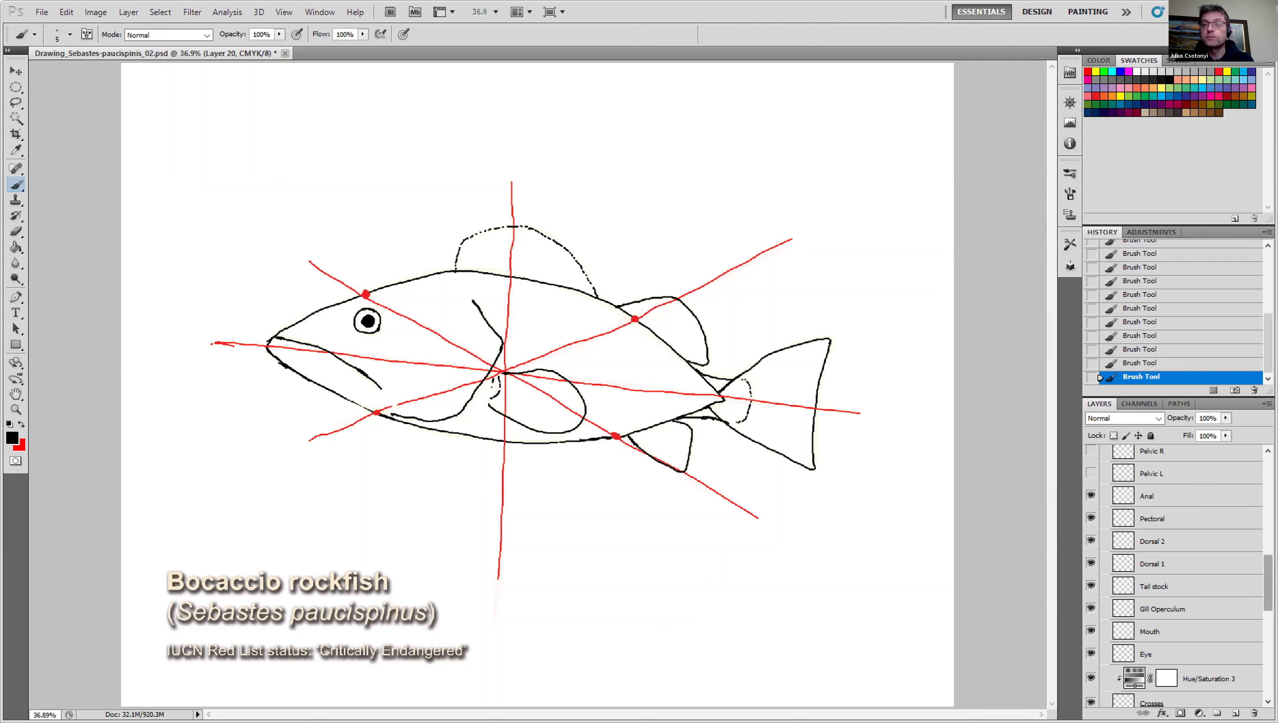
Show the Pelvic L guide, brush the near pelvic fin below the pectoral fin, and erase the temporary arrow drawn to its base.
scroll(1116, 557, "up", 4)
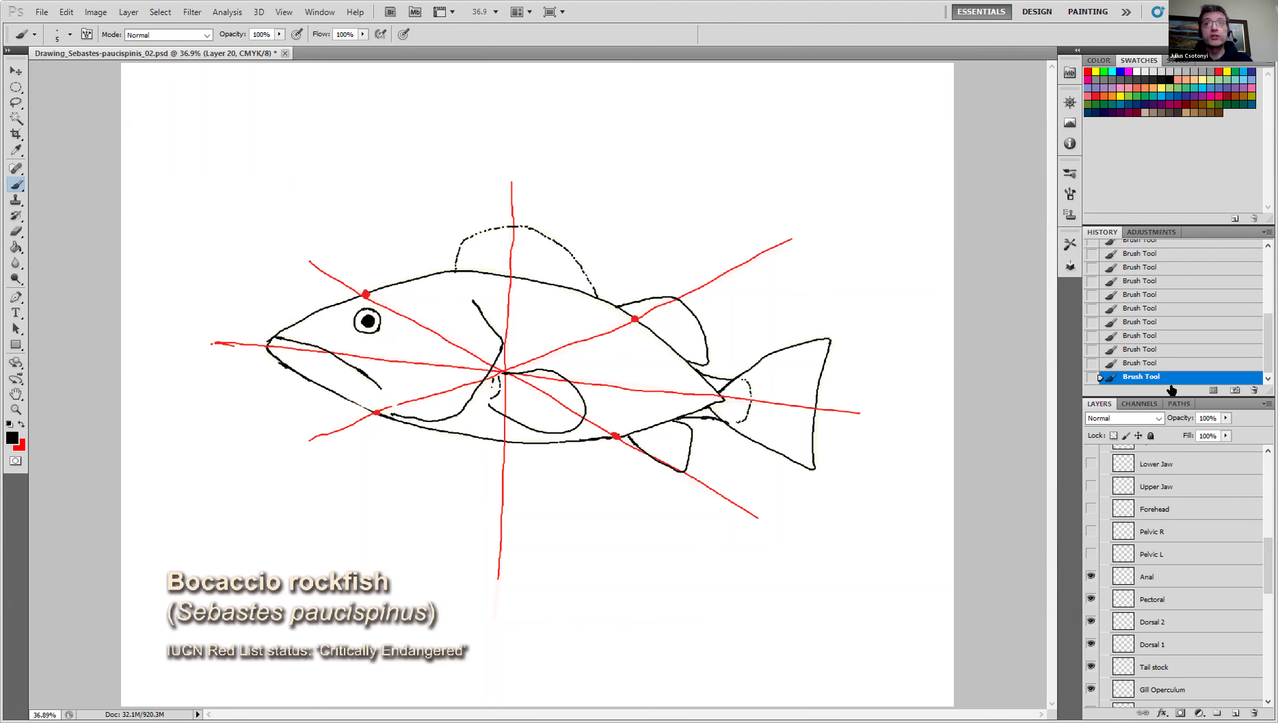
left_click(1091, 554)
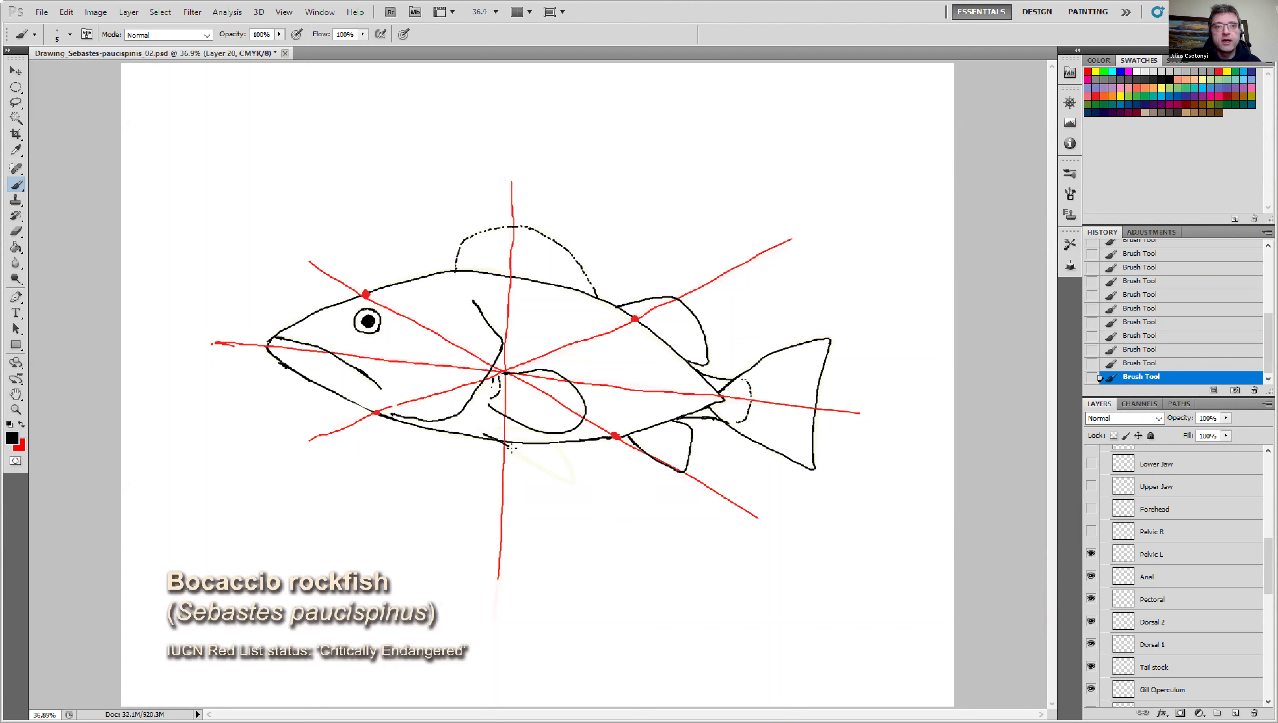
mouse_move(512, 448)
left_mouse_down()
mouse_move(575, 481)
mouse_move(549, 437)
mouse_move(496, 427)
mouse_move(539, 455)
left_mouse_up()
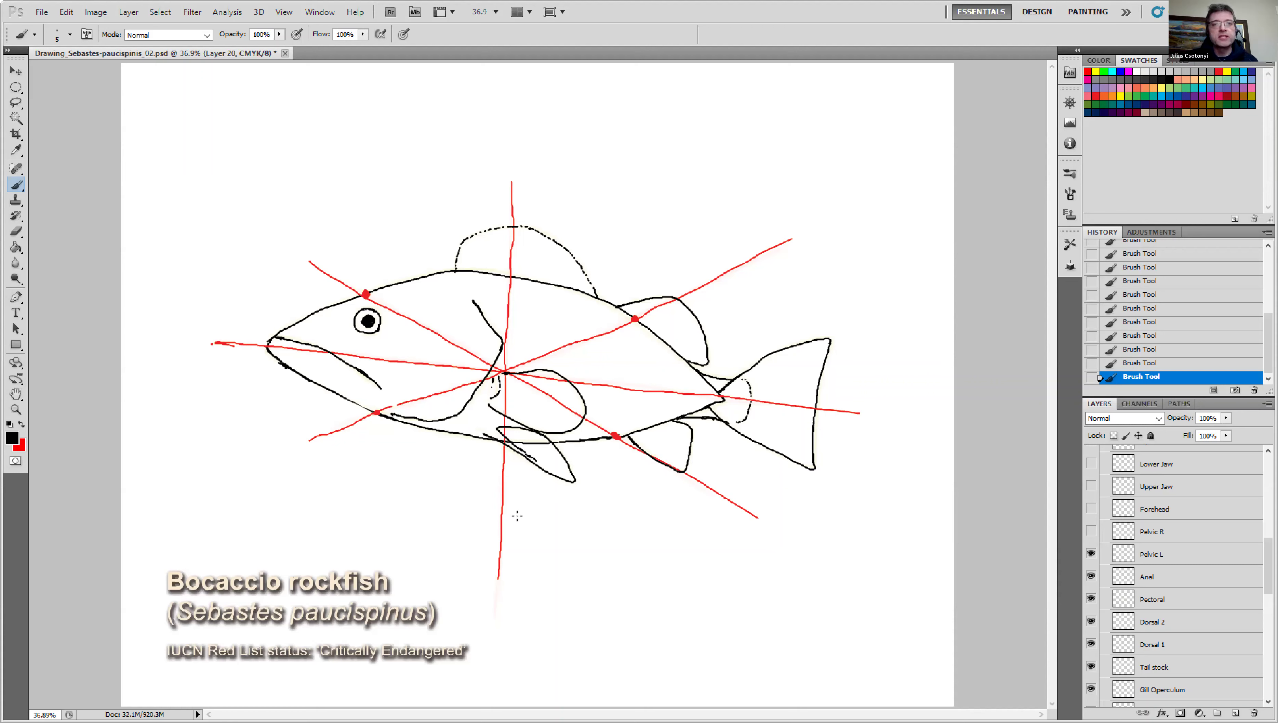
left_click_drag(529, 501, 516, 466)
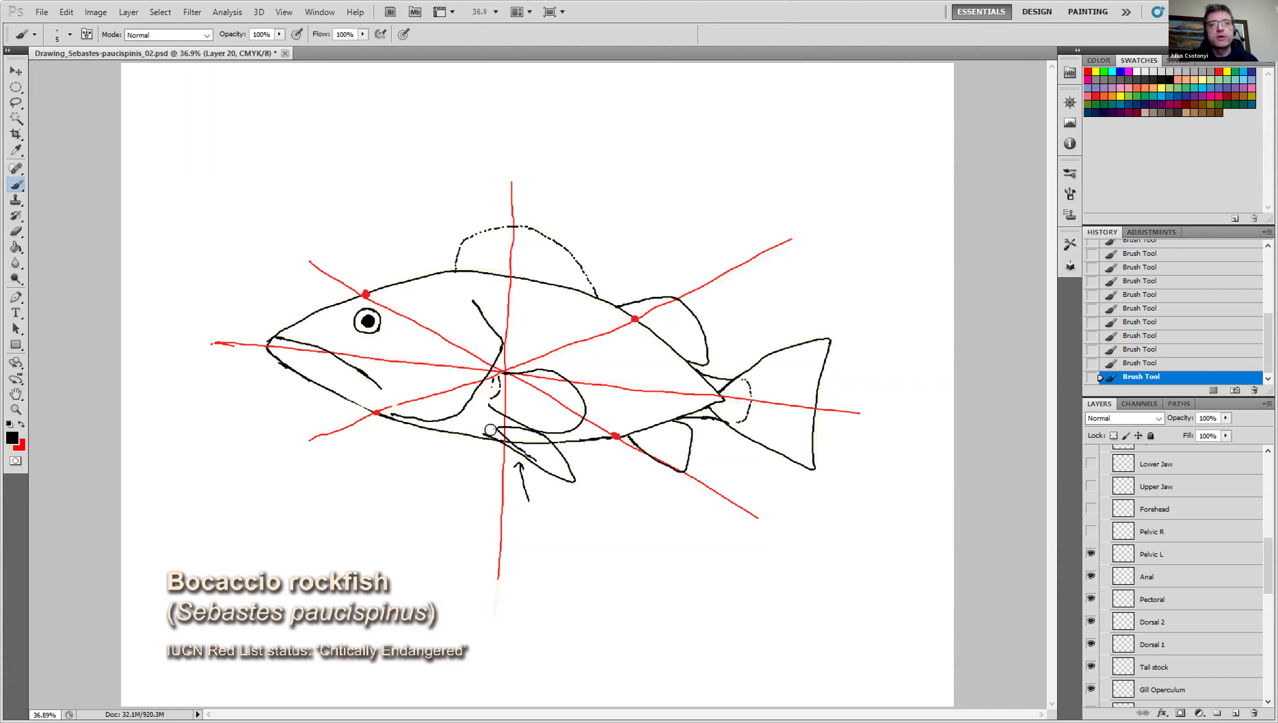
left_click_drag(492, 428, 489, 424)
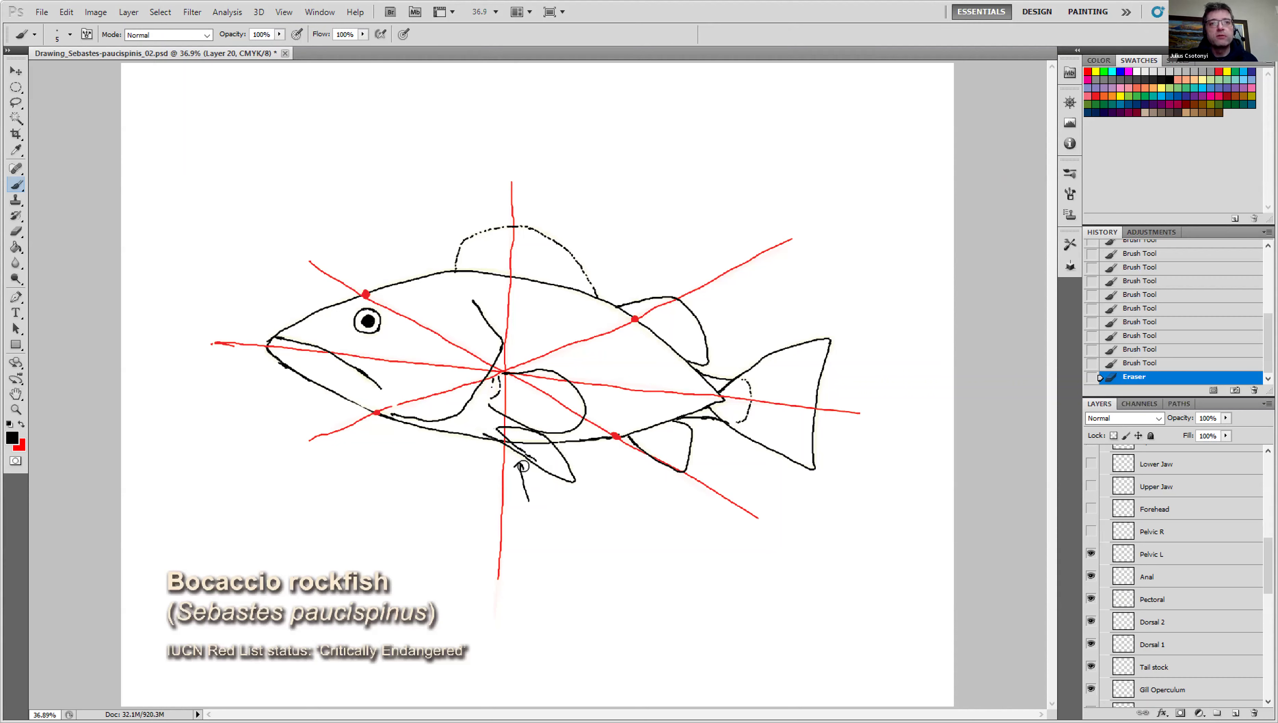
left_click_drag(527, 473, 527, 504)
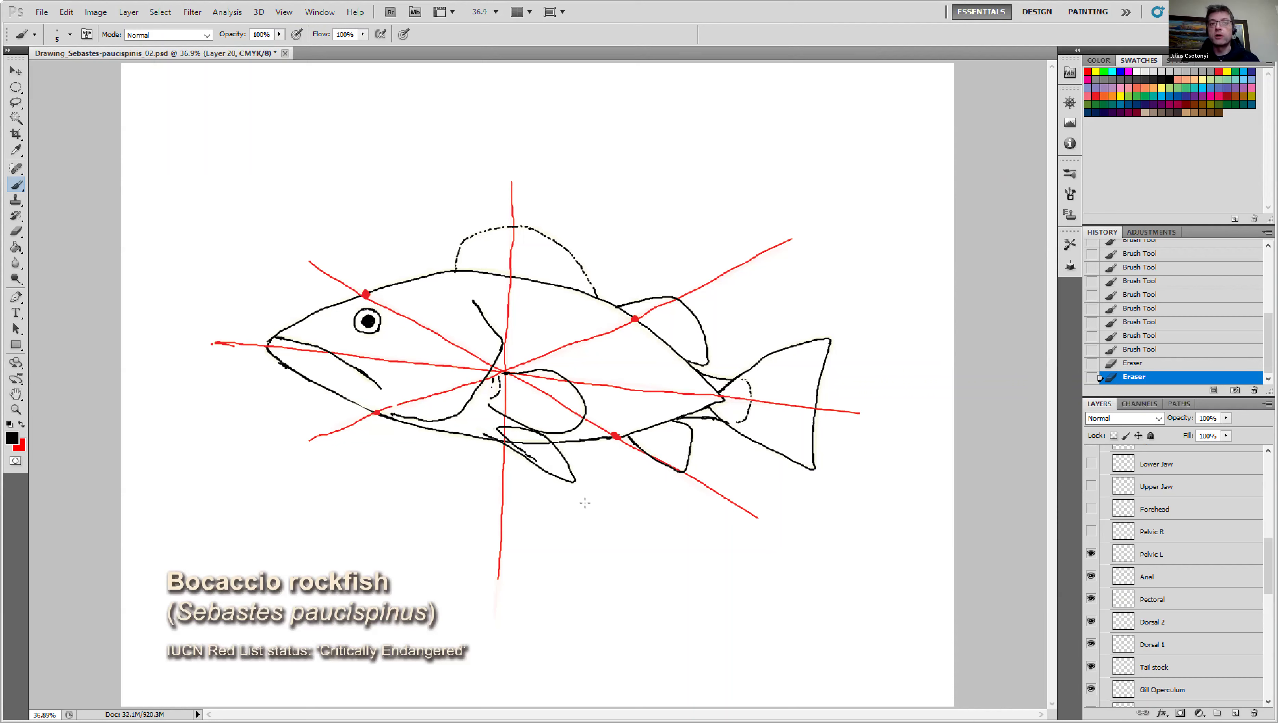
Show the Pelvic R guide layer and brush the far pelvic fin as a small pointed shape emerging from the belly behind the near one.
left_click(1091, 532)
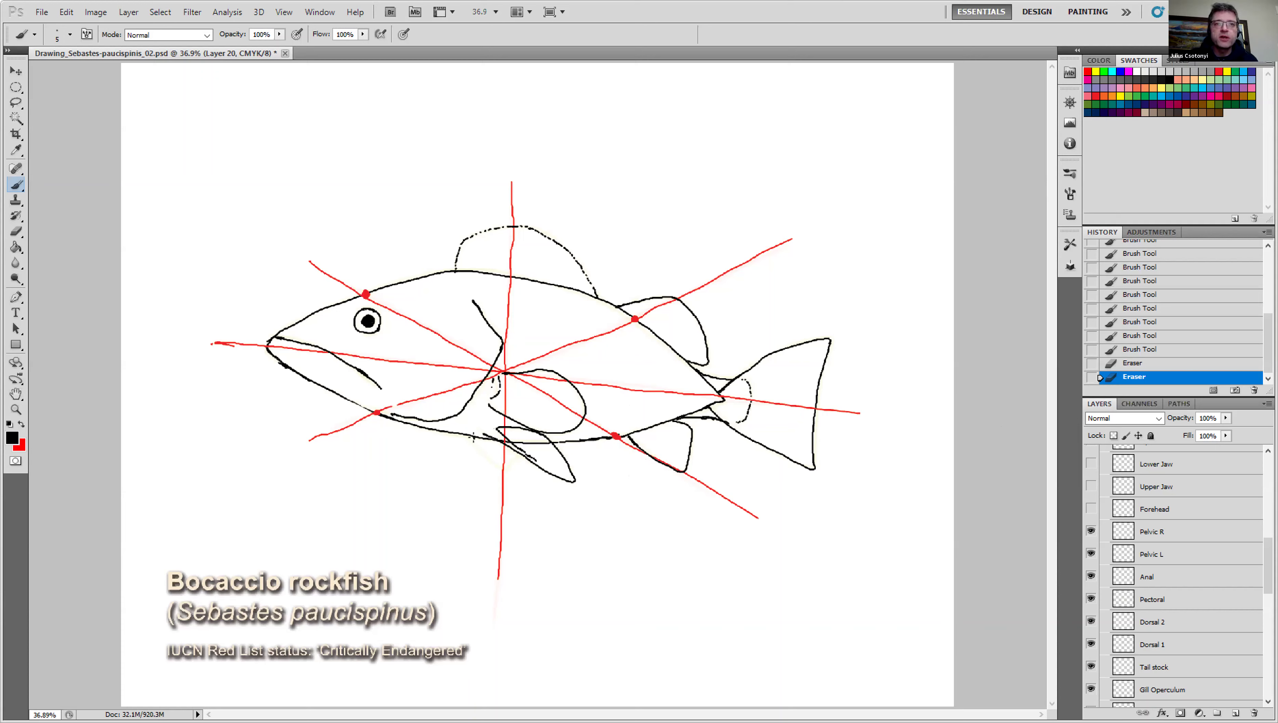
left_click_drag(474, 437, 471, 441)
mouse_move(470, 437)
left_mouse_down()
mouse_move(504, 470)
mouse_move(526, 448)
left_mouse_up()
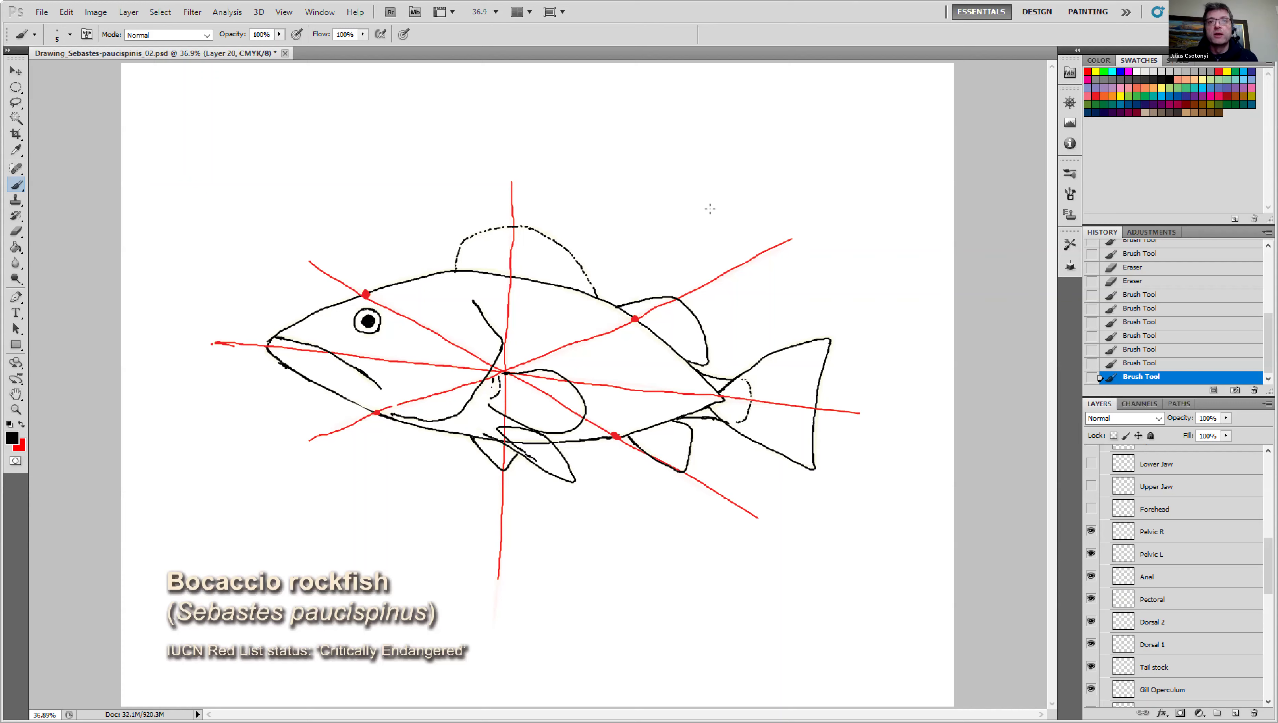
Sketch a small front view above the tail with an oval body and its paired and midline fins, erasing the temporary arrow on the flank.
mouse_move(709, 213)
left_mouse_down()
mouse_move(705, 143)
mouse_move(727, 88)
mouse_move(747, 130)
mouse_move(719, 222)
left_mouse_up()
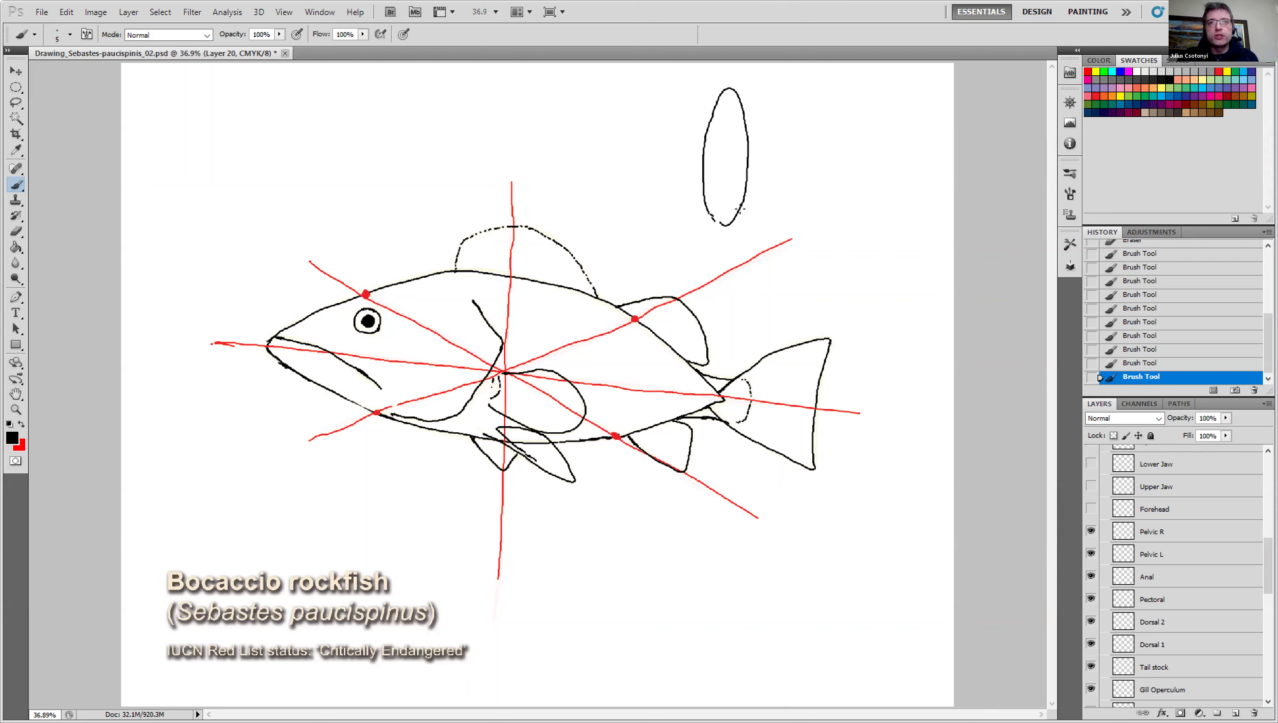
mouse_move(741, 209)
left_mouse_down()
mouse_move(769, 248)
mouse_move(702, 207)
mouse_move(666, 239)
mouse_move(714, 215)
left_mouse_up()
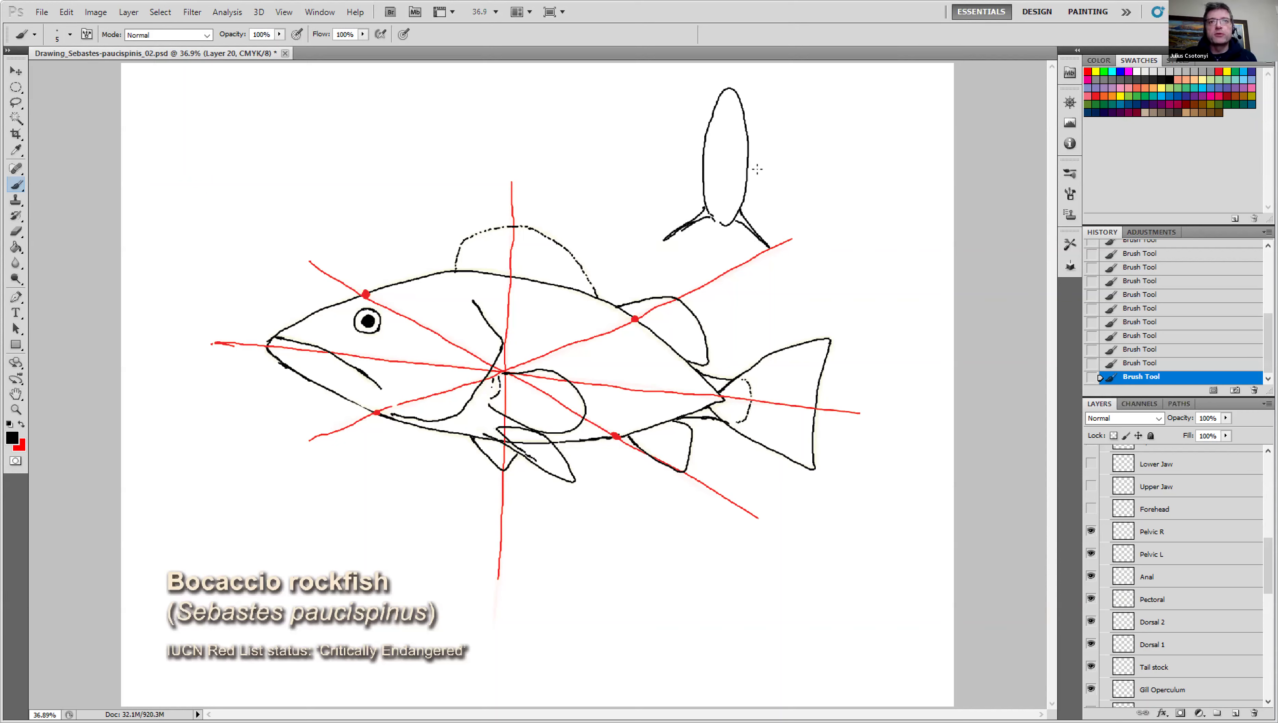
left_click_drag(545, 308, 540, 335)
left_click_drag(541, 335, 550, 328)
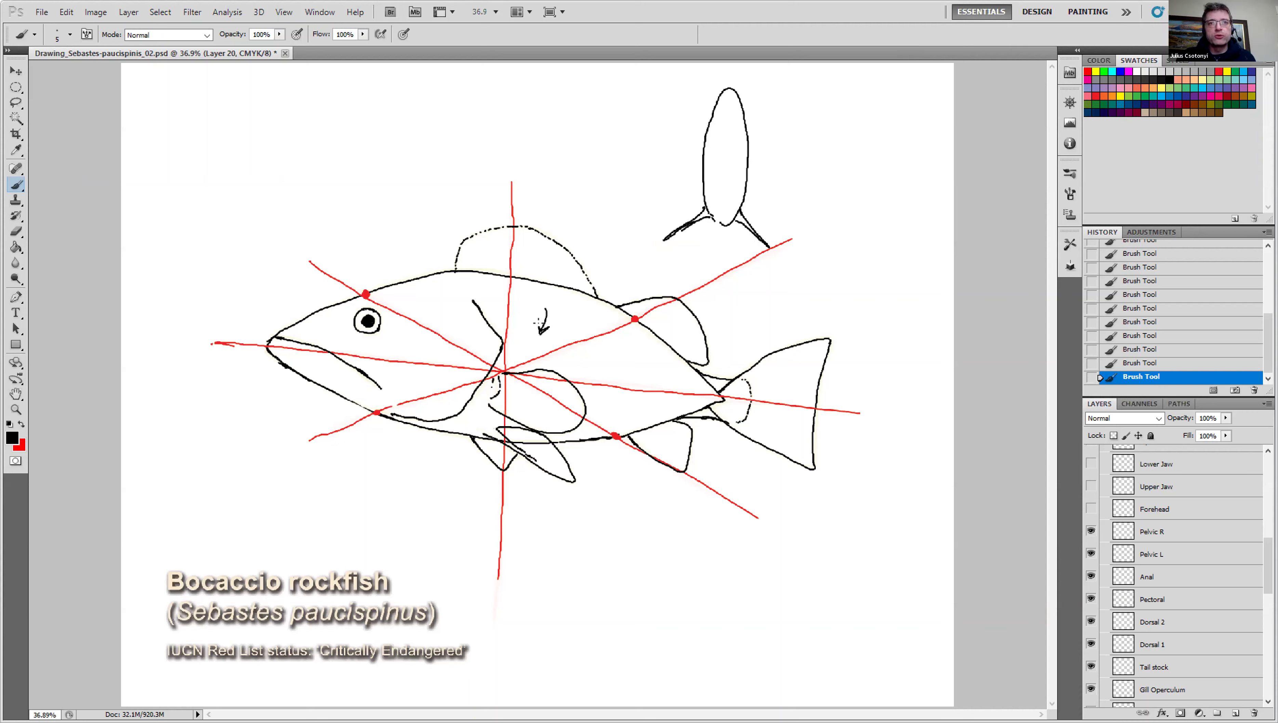
mouse_move(749, 160)
left_mouse_down()
mouse_move(774, 158)
mouse_move(779, 202)
mouse_move(749, 207)
mouse_move(695, 153)
mouse_move(665, 171)
mouse_move(677, 205)
mouse_move(706, 206)
mouse_move(725, 261)
mouse_move(723, 219)
left_mouse_up()
left_click_drag(732, 82, 731, 68)
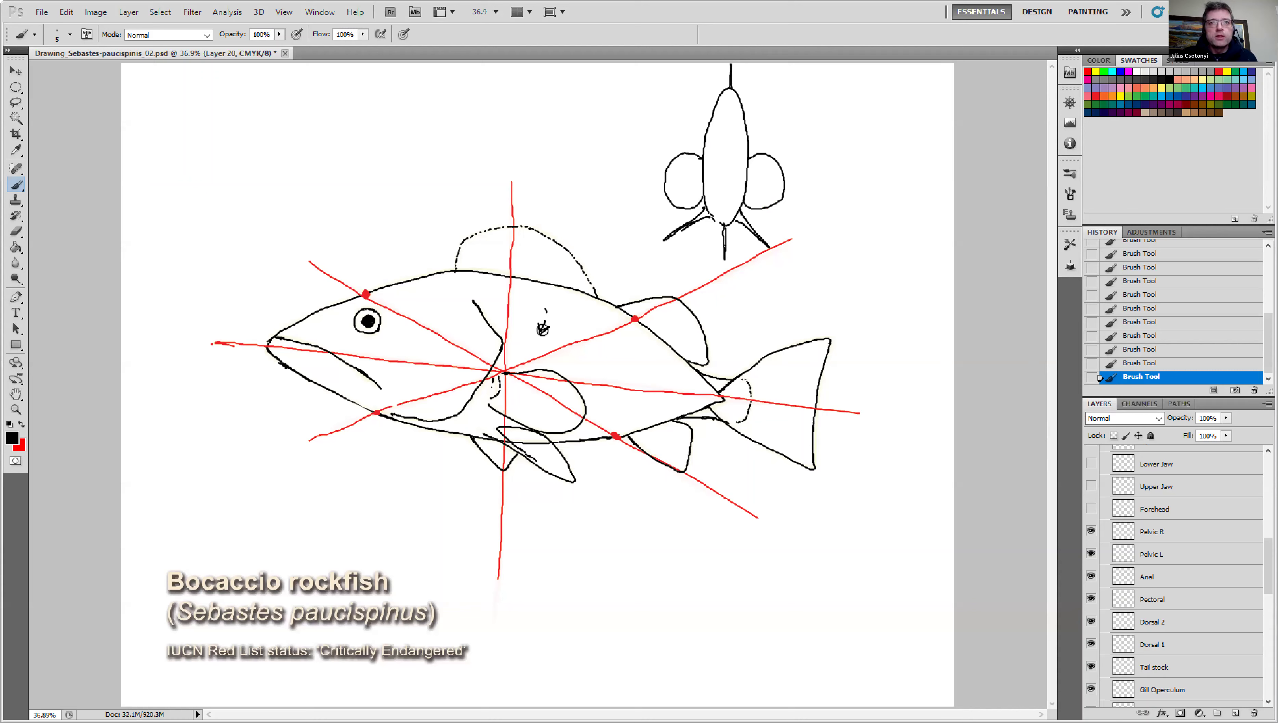
left_click_drag(542, 329, 545, 314)
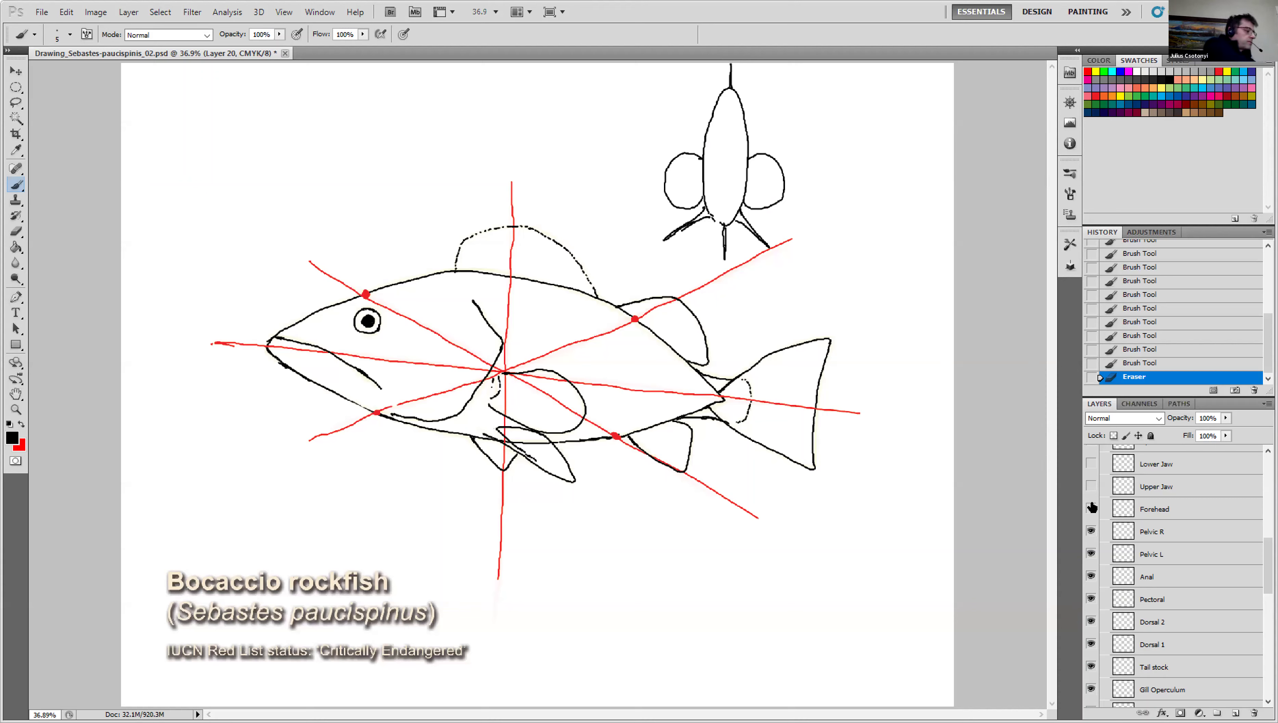
Show the Forehead guide layer and brush a slightly dipped forehead line from the dorsal fin to the snout, adding arrows above it.
left_click(1091, 507)
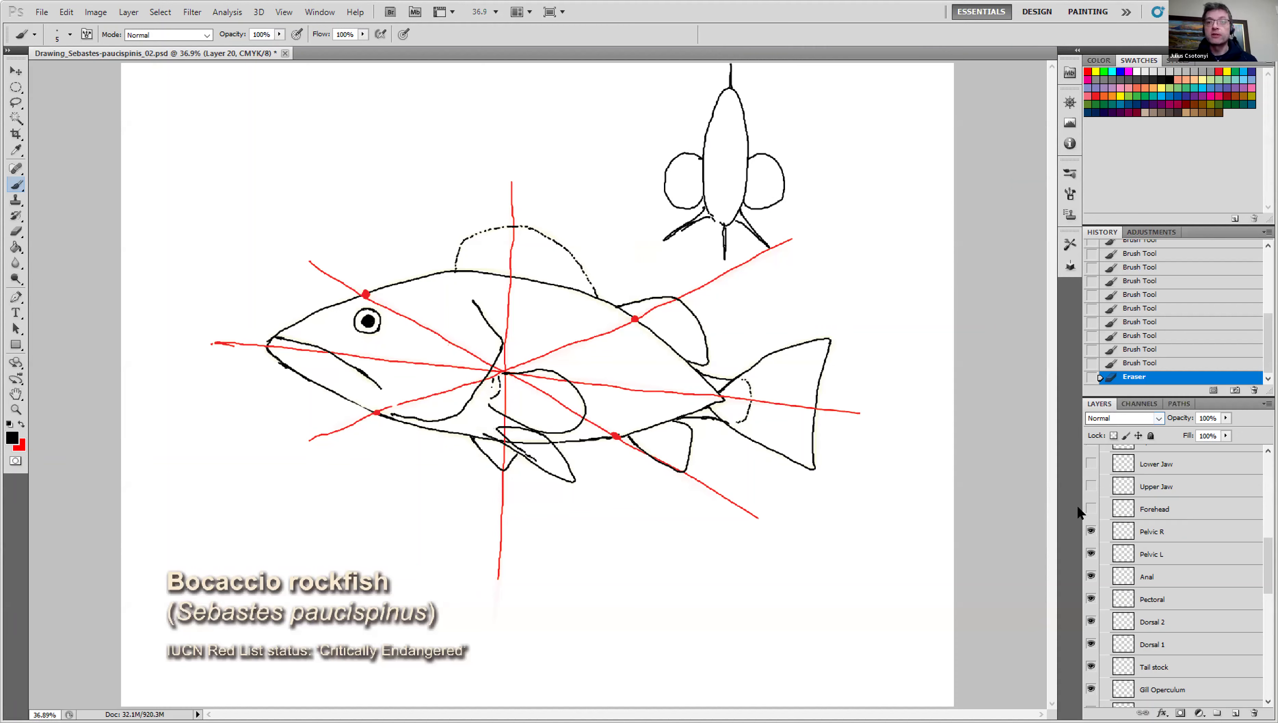
left_click(1092, 511)
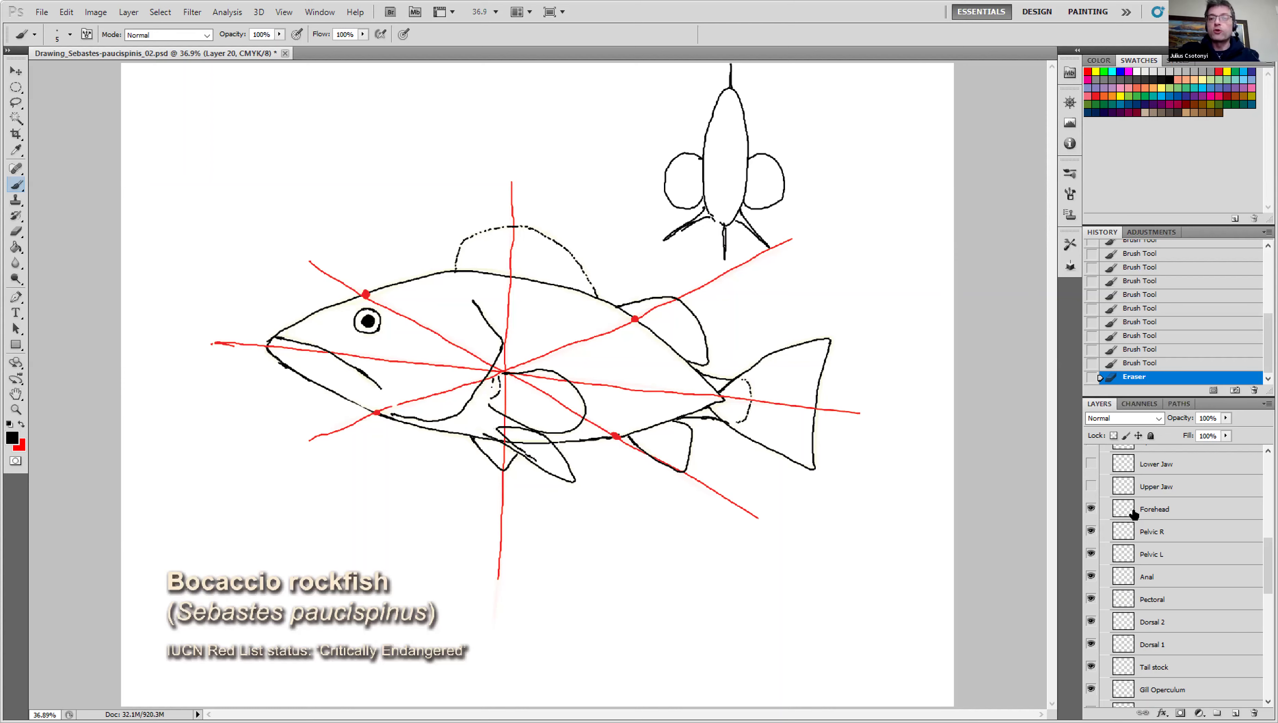
key("ctrl+plus")
key("ctrl+plus")
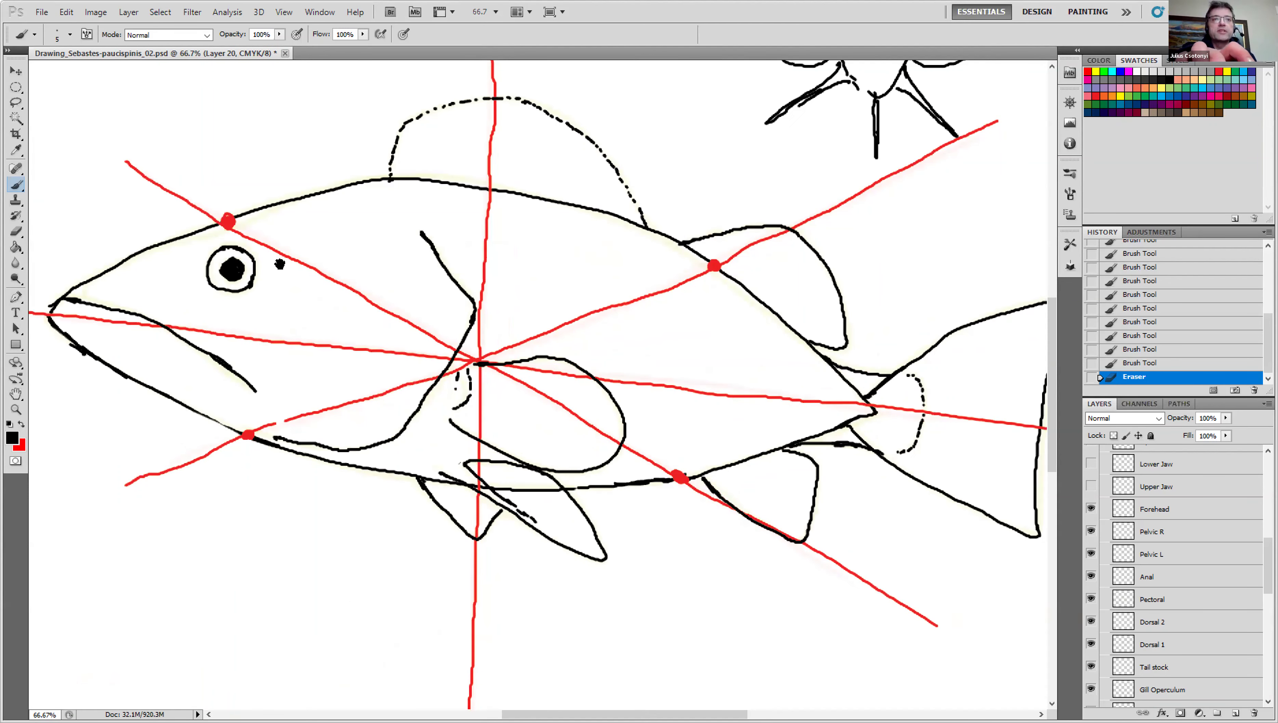
mouse_move(280, 264)
left_mouse_down()
mouse_move(590, 362)
mouse_move(616, 357)
left_mouse_up()
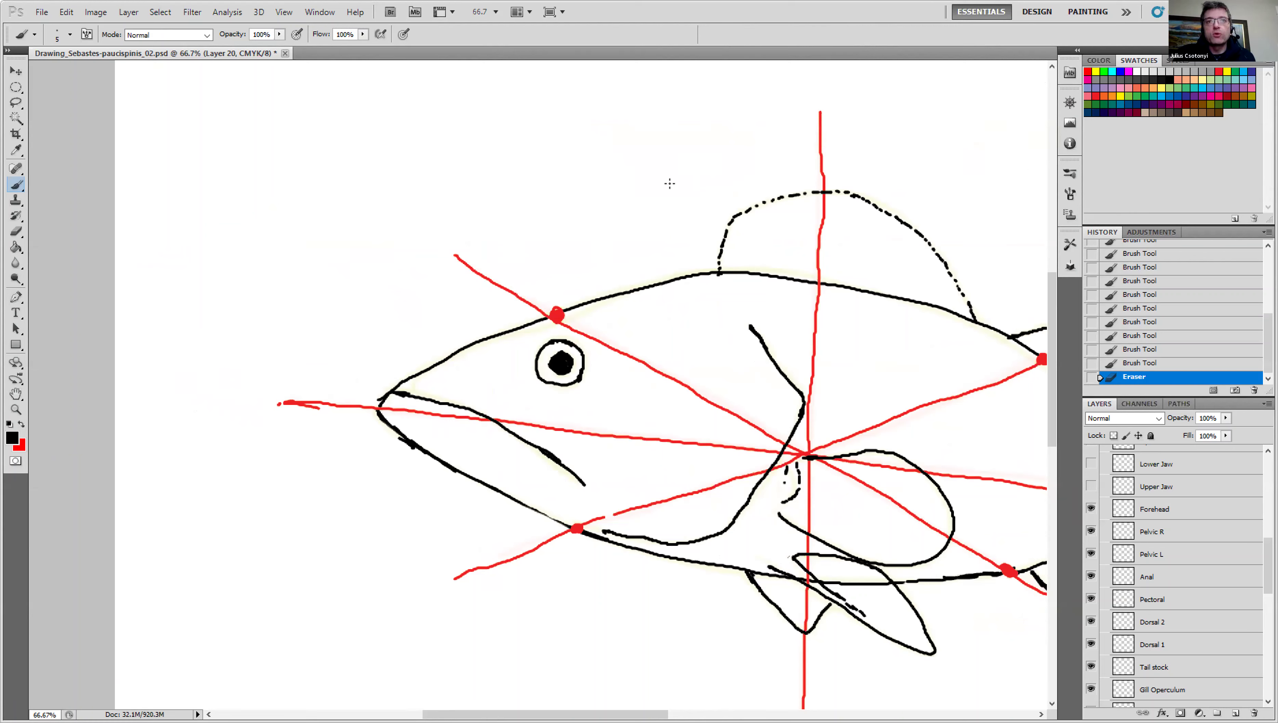
left_click_drag(666, 186, 673, 218)
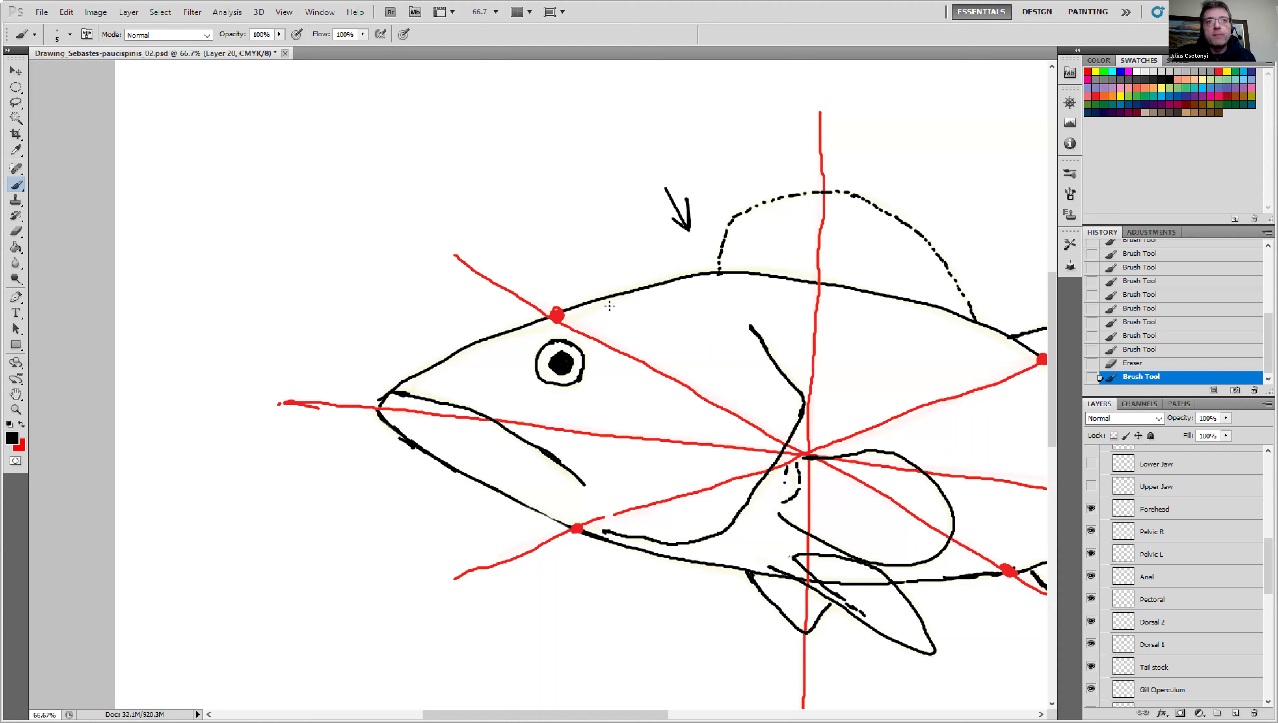
left_click_drag(692, 276, 665, 280)
left_click_drag(665, 279, 439, 358)
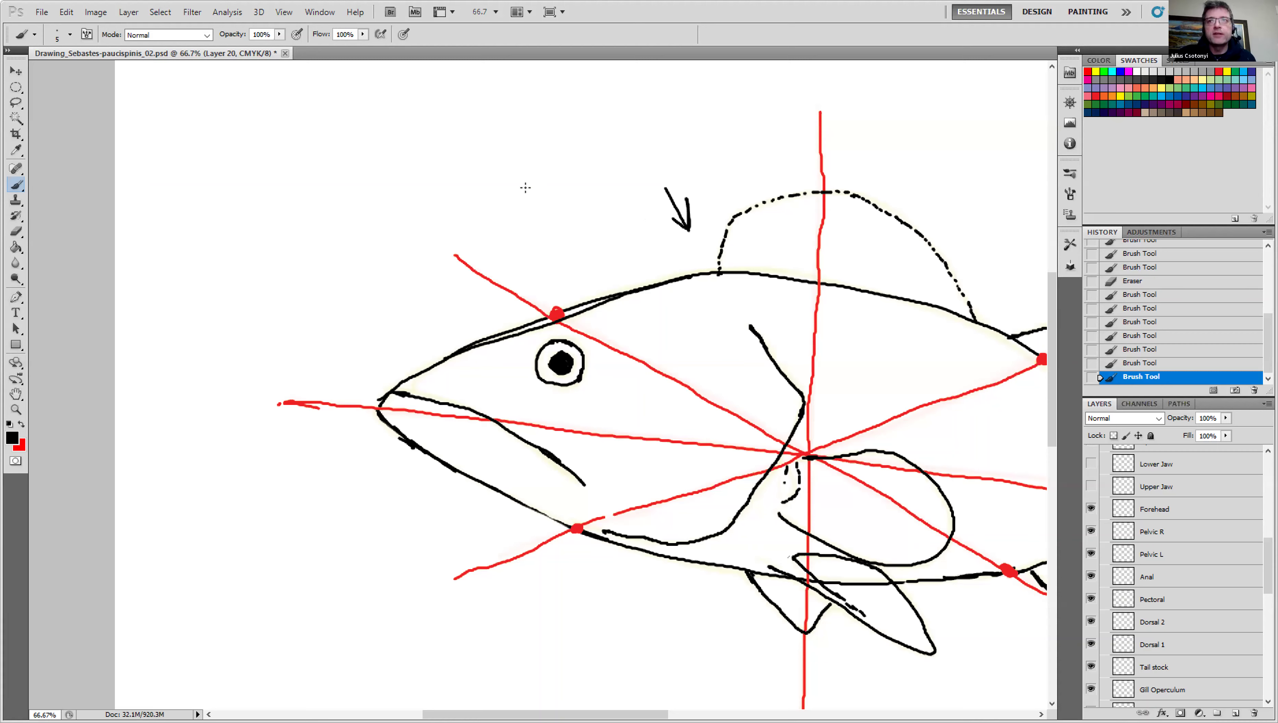
left_click_drag(545, 223, 559, 282)
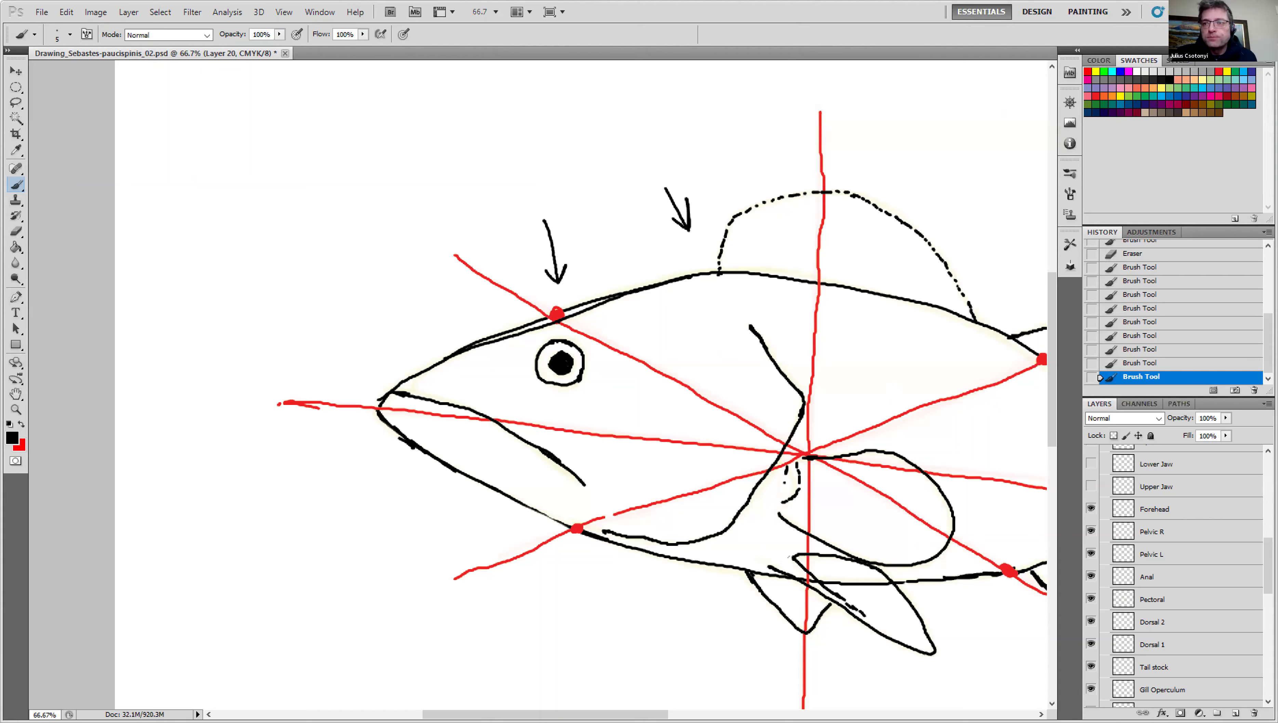
Select the Details layer and brush short hatch marks across the strip between the original head outline and the dipped forehead line.
scroll(1132, 498, "up", 5)
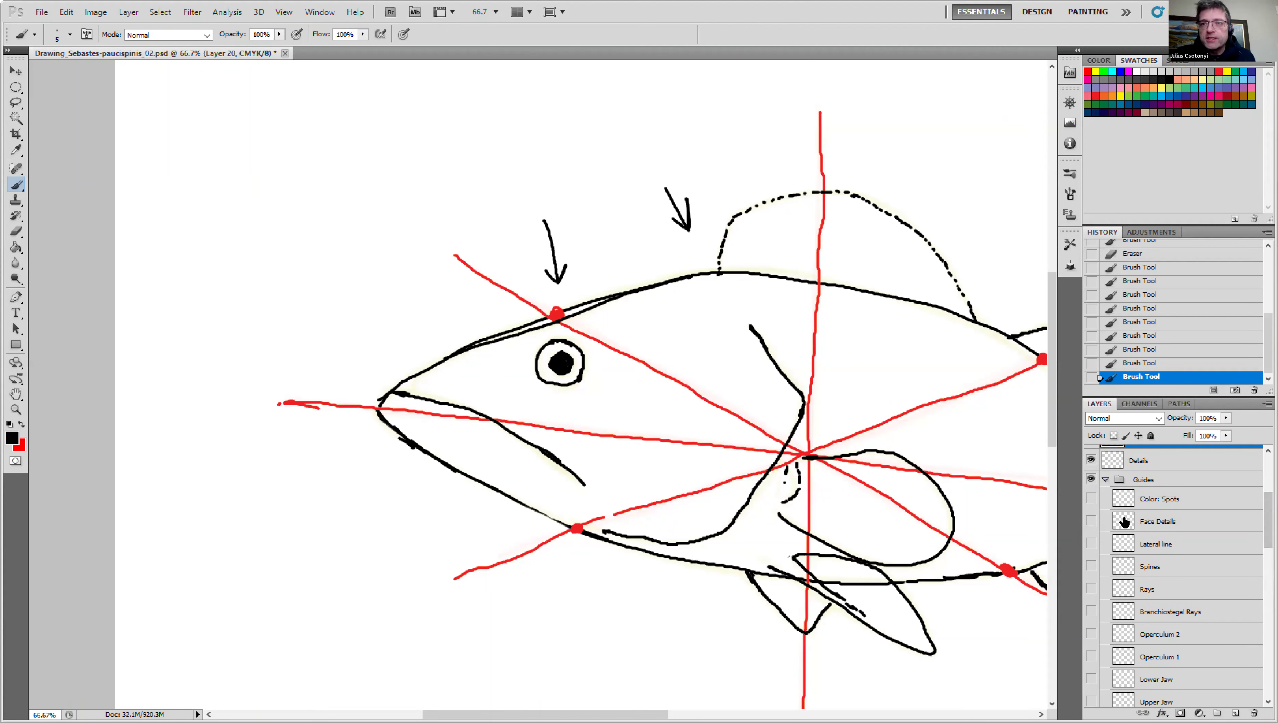
left_click(1118, 462)
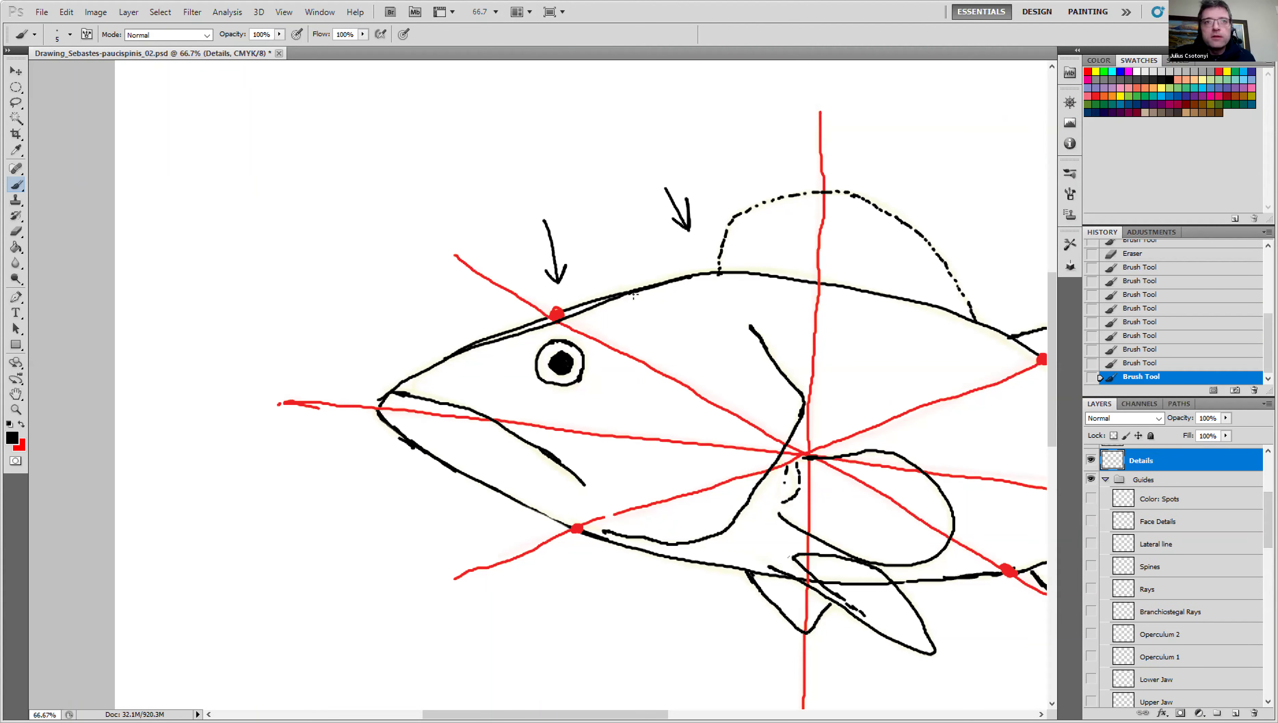
left_click_drag(598, 295, 596, 303)
left_click_drag(591, 297, 574, 308)
left_click_drag(570, 302, 562, 312)
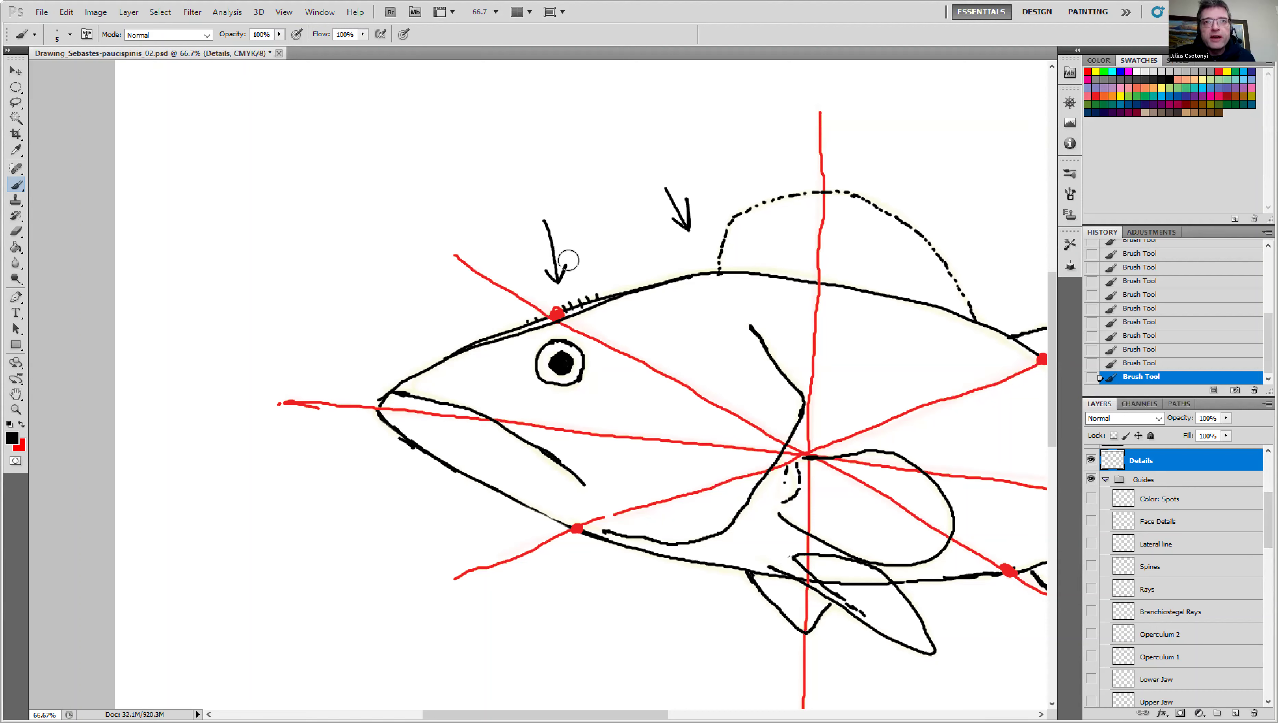
Erase the hatch marks and the original head outline above the eye, leaving only the dipped forehead line.
mouse_move(595, 294)
left_mouse_down()
mouse_move(614, 294)
mouse_move(534, 319)
left_mouse_up()
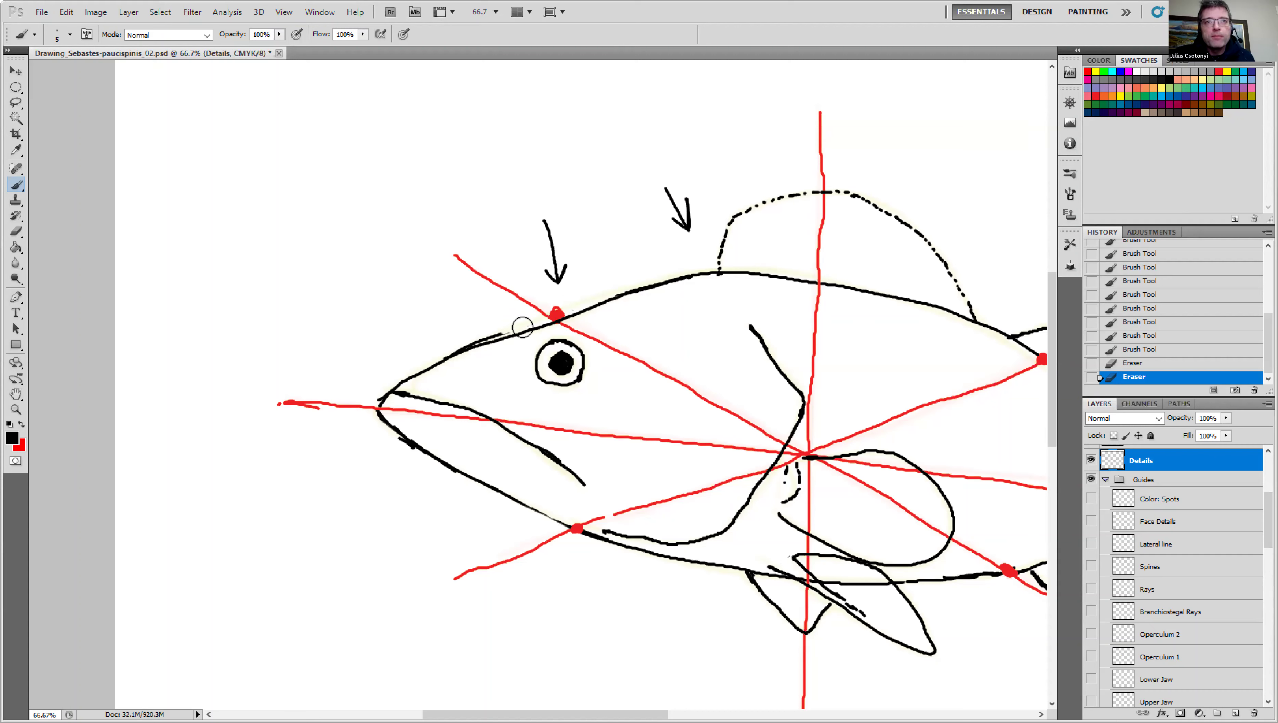
left_click(480, 336)
left_click(465, 337)
left_click(505, 329)
left_click(492, 336)
left_click(474, 337)
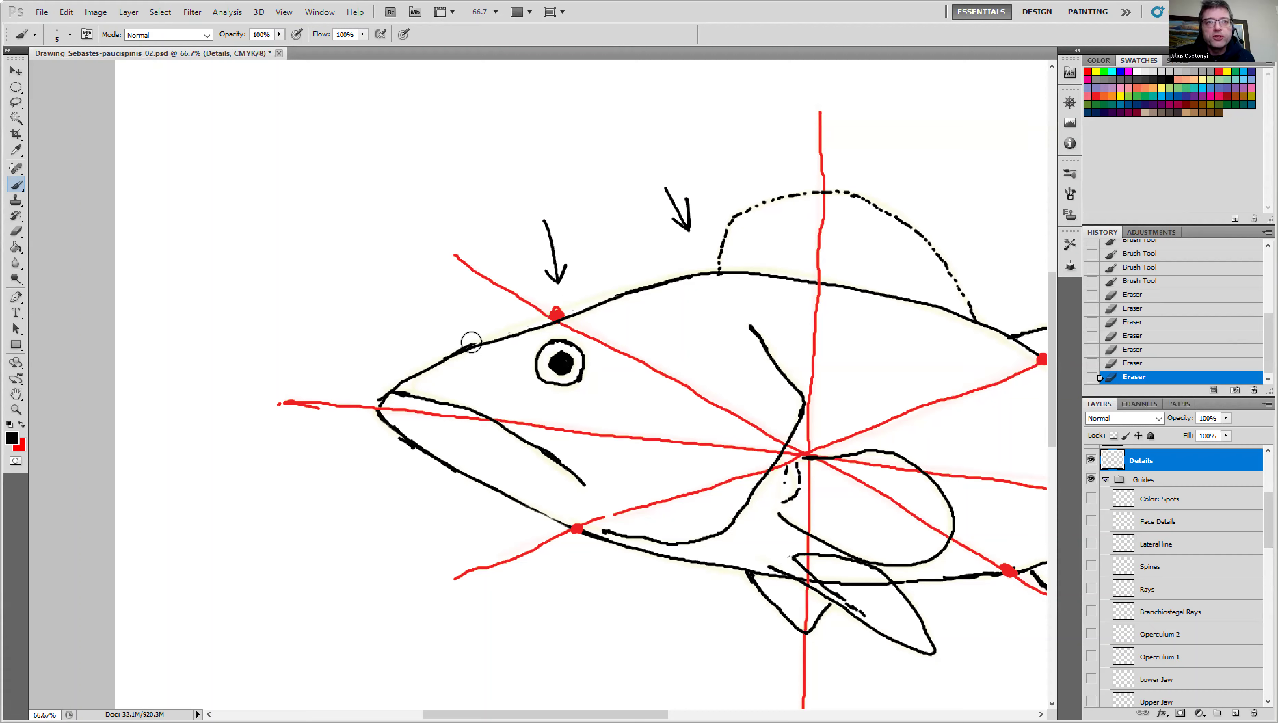
left_click(471, 356)
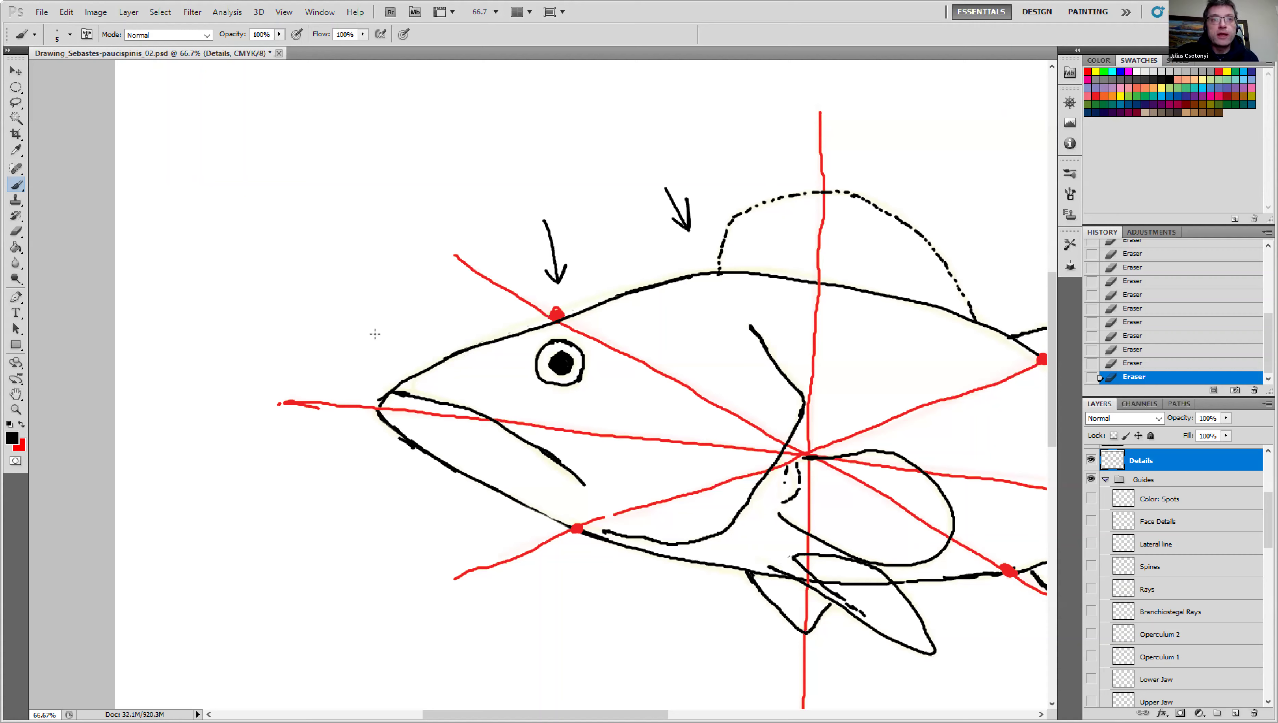
Brush a rounded snout end with an arrow pointing to it, and erase the old outline between the snout and the jaw tip.
left_click_drag(374, 334, 401, 365)
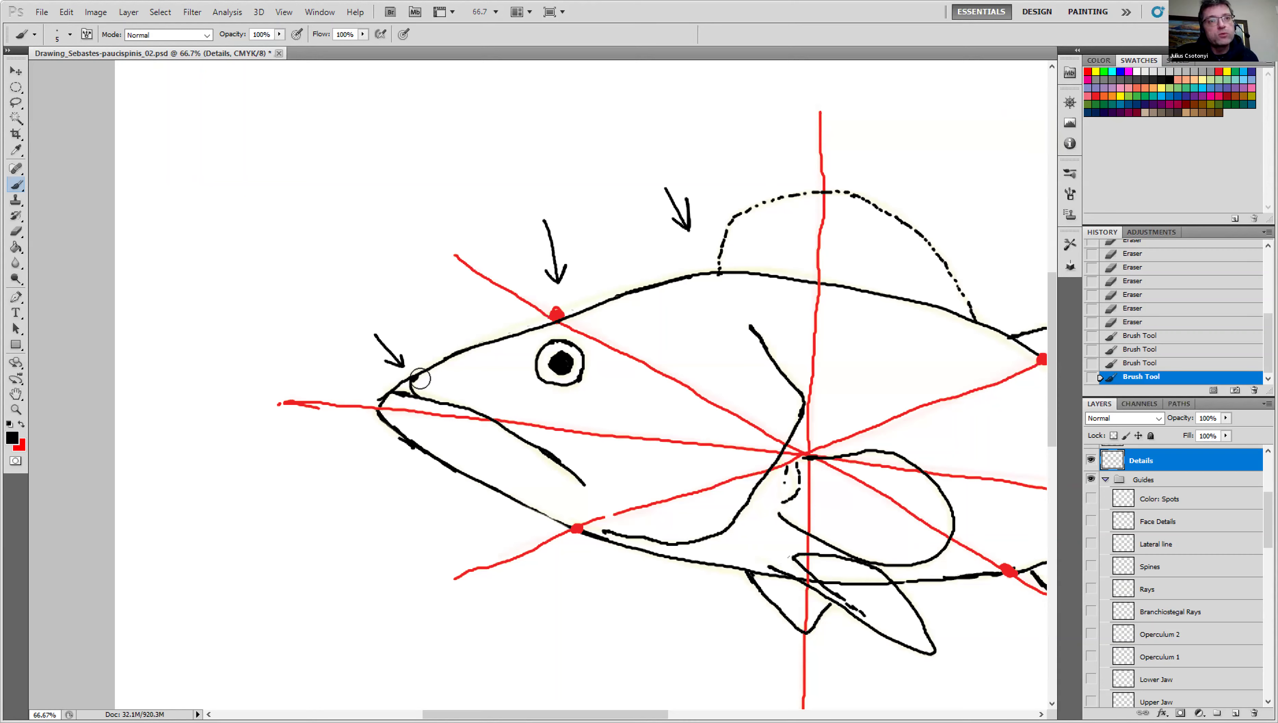
left_click(411, 372)
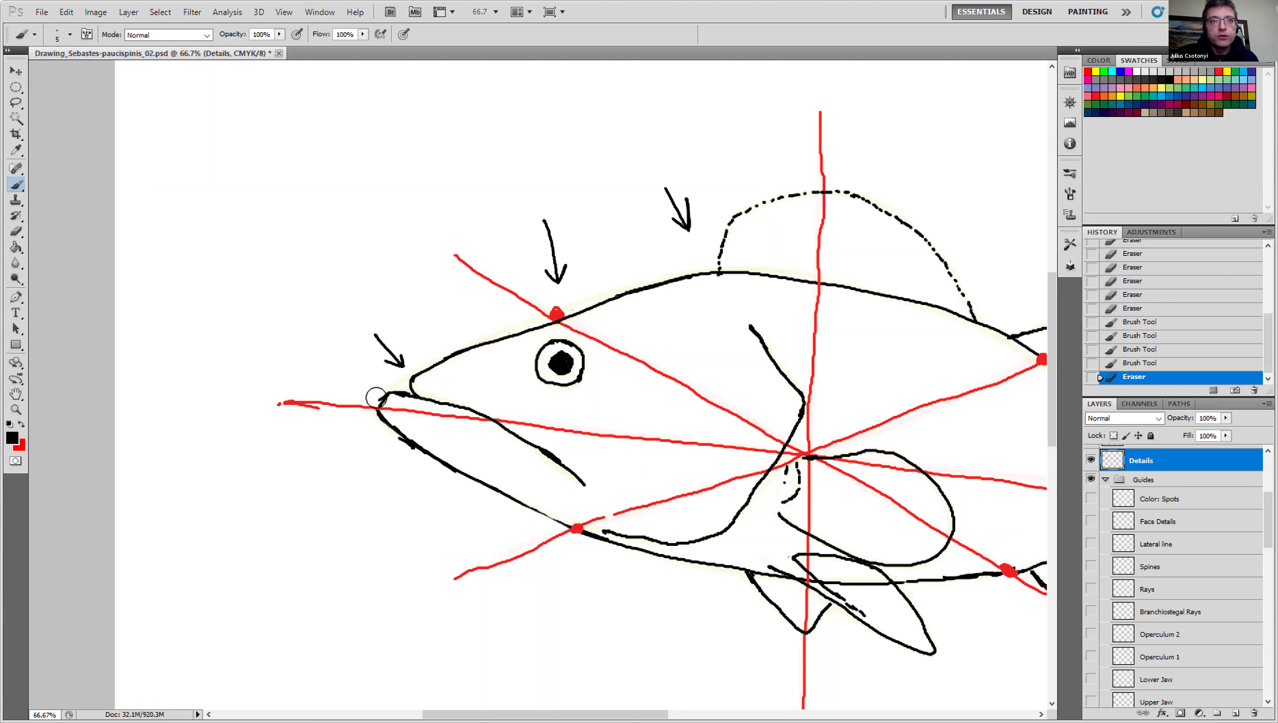
left_click_drag(384, 388, 400, 387)
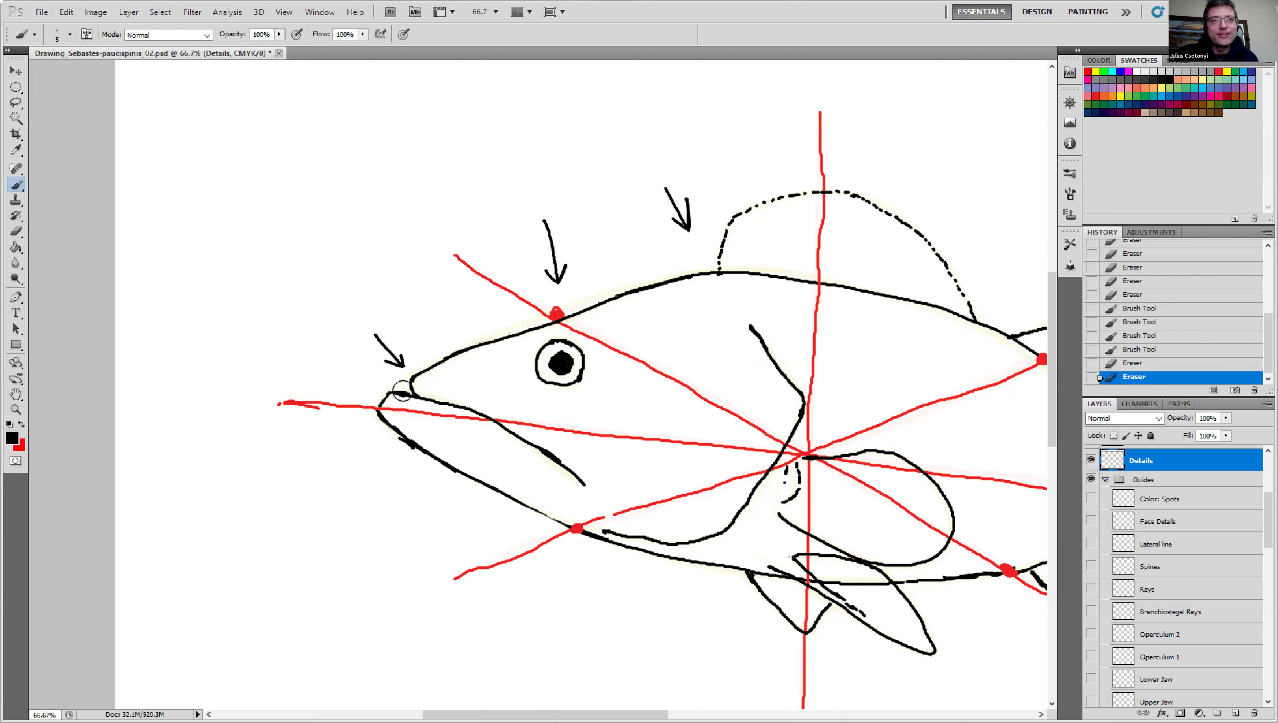
left_click_drag(388, 386, 382, 393)
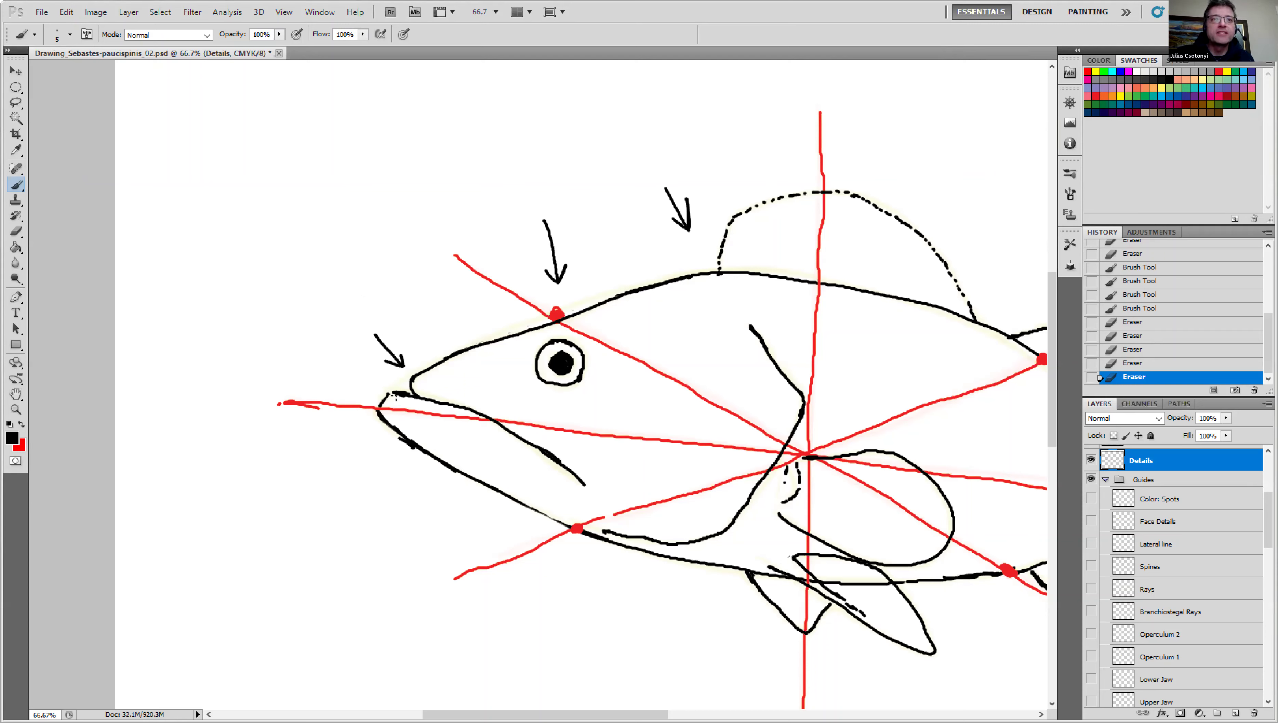
Retouch the tip of the mouth just in front of the rounded snout with short brush strokes.
left_click(397, 389)
left_click(398, 388)
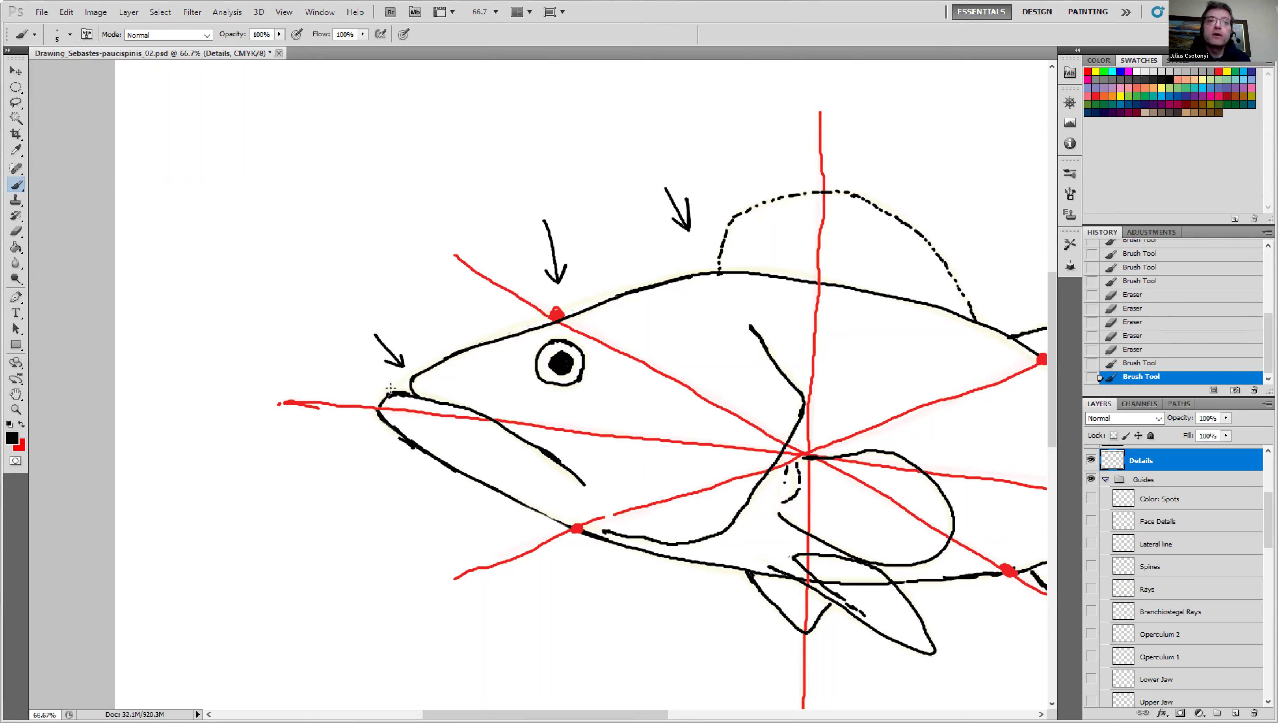
left_click(389, 393)
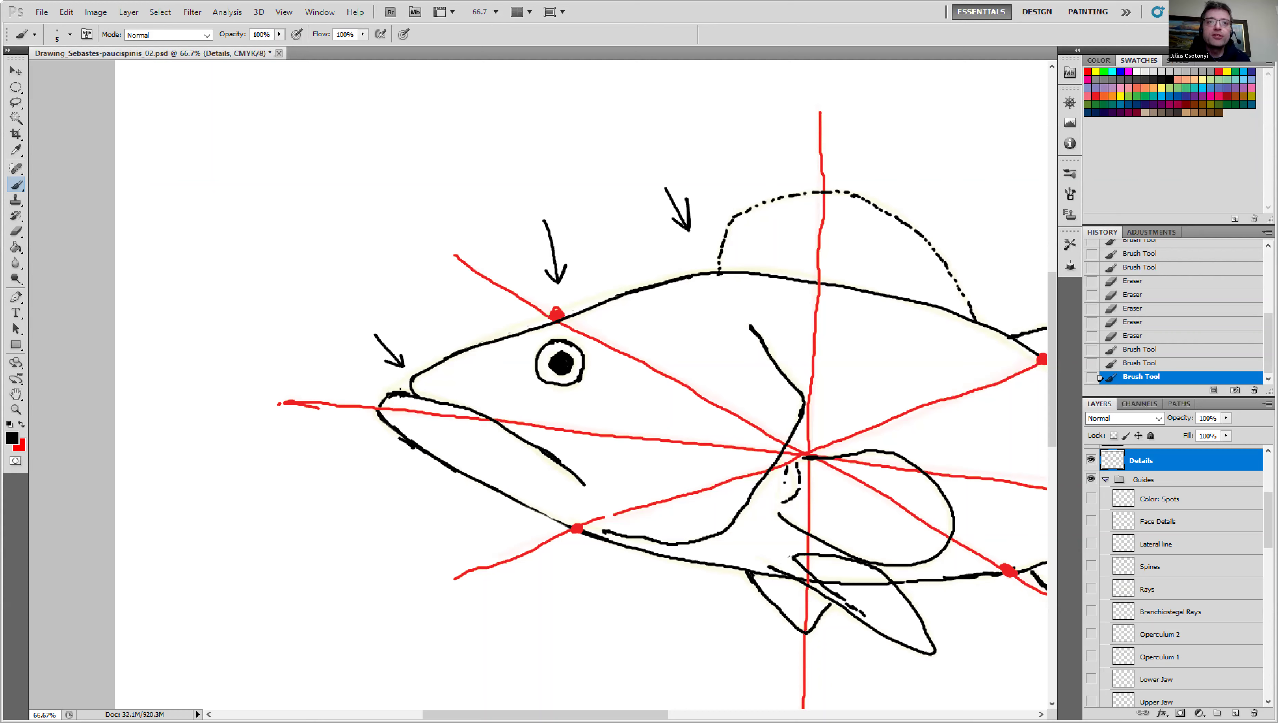
left_click(410, 358)
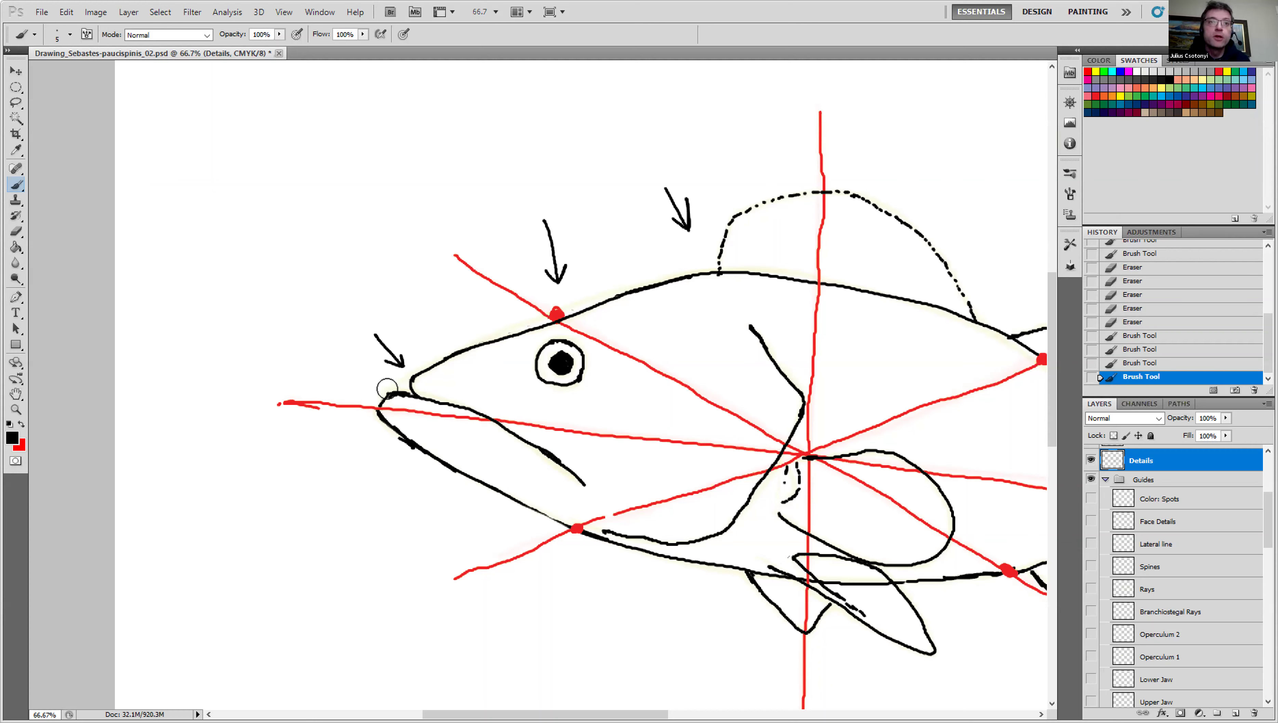
Clean up the tip of the mouth just in front of the rounded snout with small eraser dabs.
left_click(402, 387)
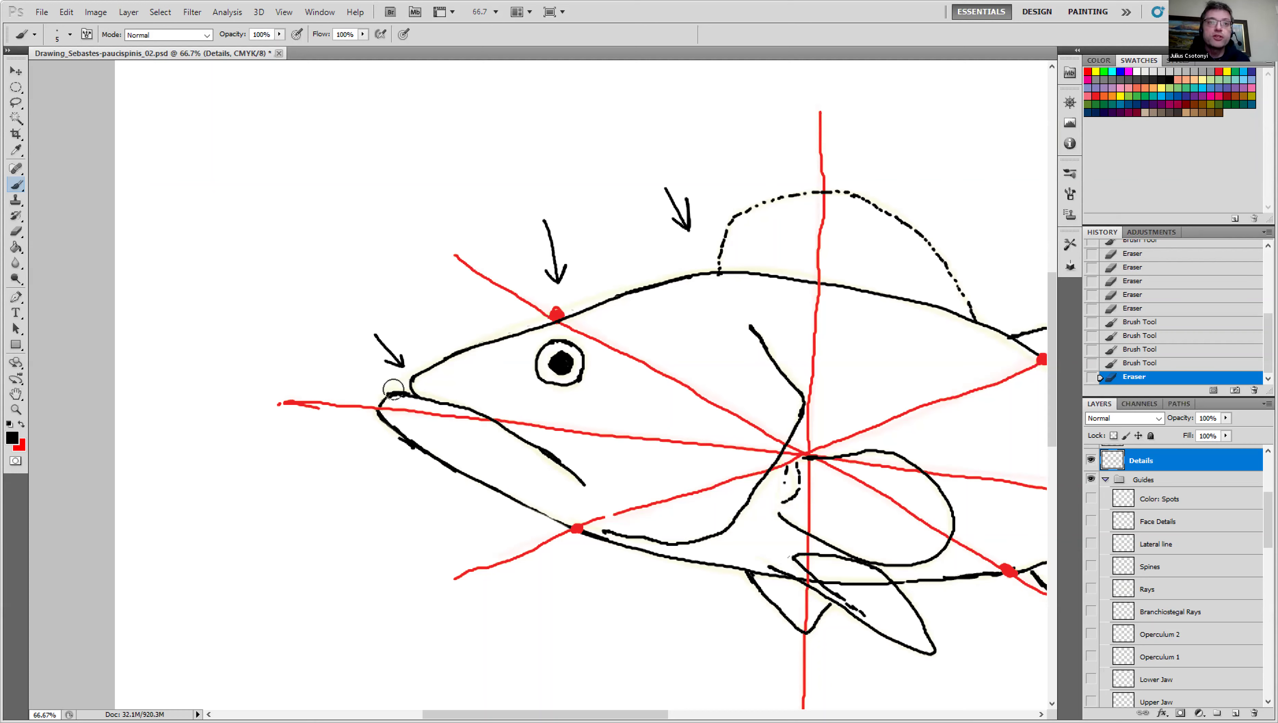
left_click(394, 380)
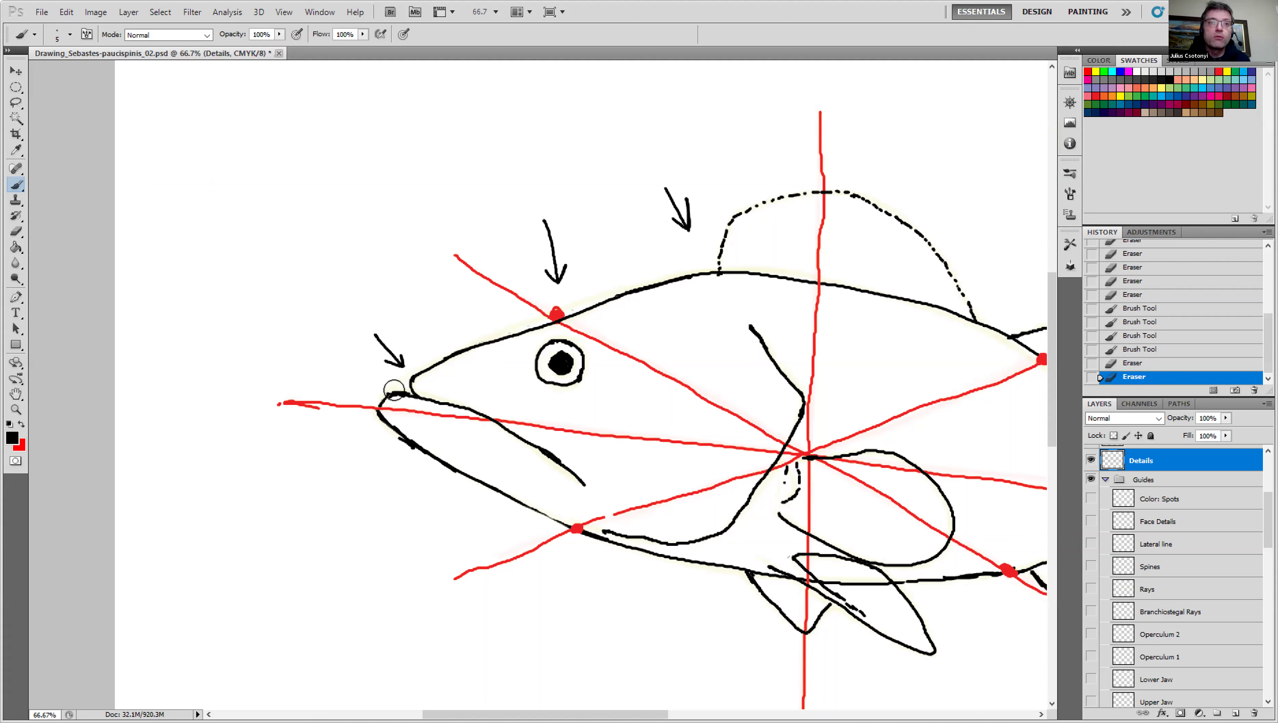
left_click(384, 379)
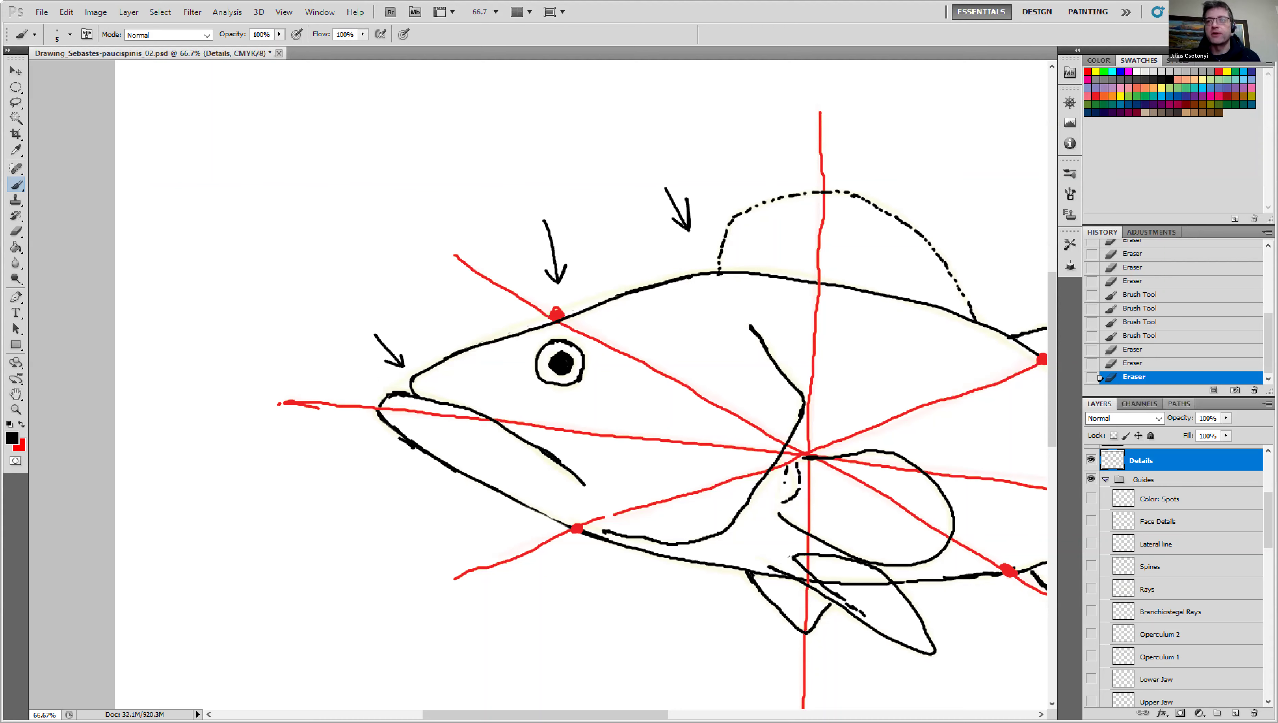
Make Layer 20 the active layer and look through the guide layers down to the jaw guides.
scroll(1268, 518, "up", 3)
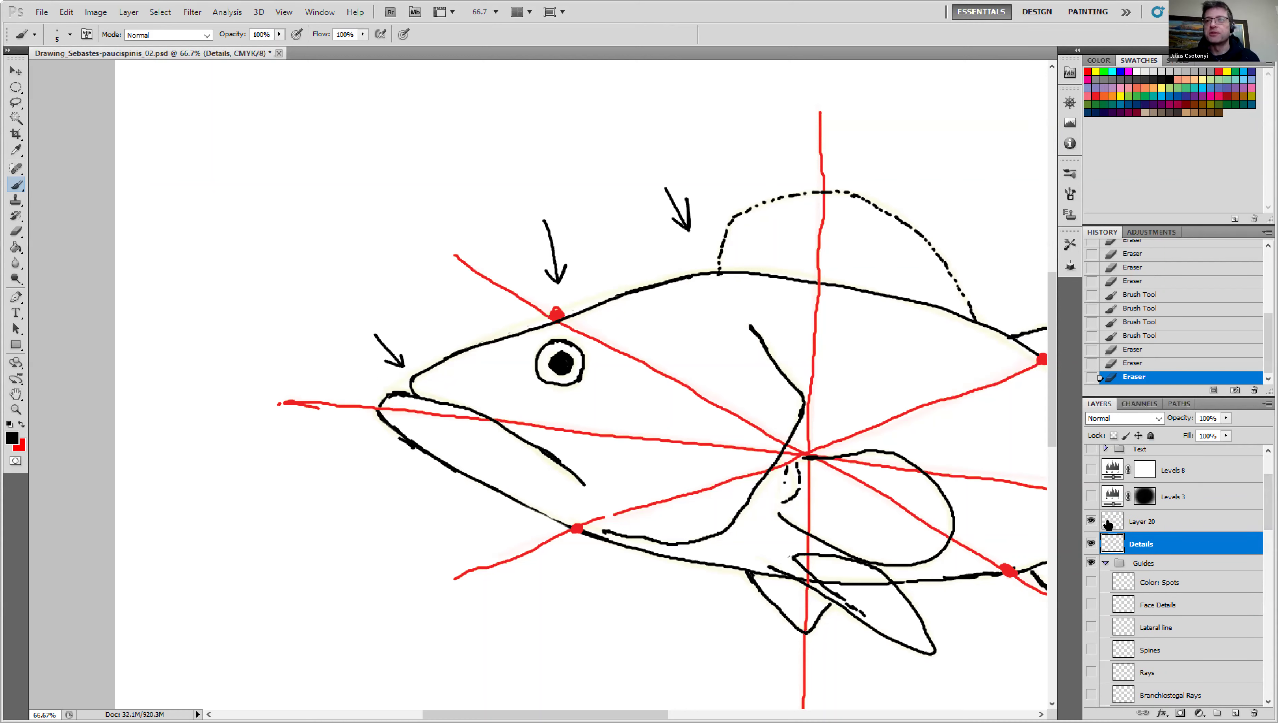
left_click(1220, 520)
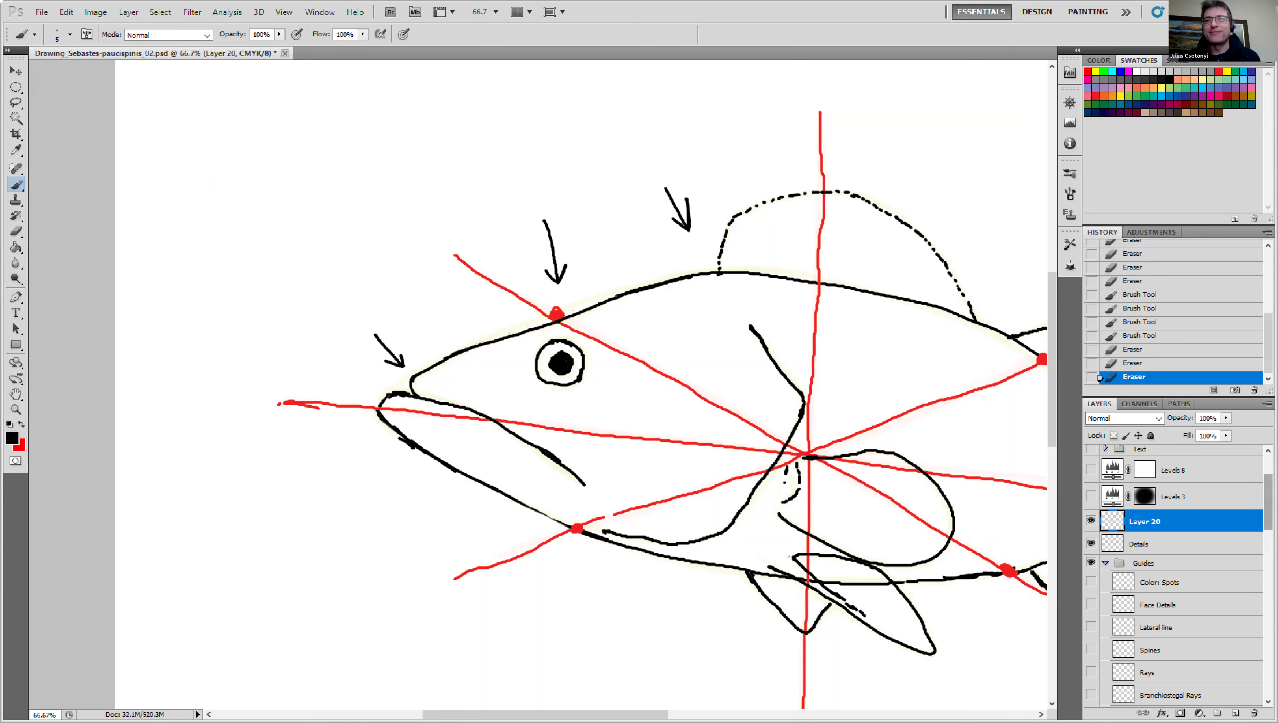
scroll(1268, 506, "down", 5)
scroll(1179, 577, "down", 3)
scroll(1179, 577, "up", 4)
scroll(1205, 551, "down", 1)
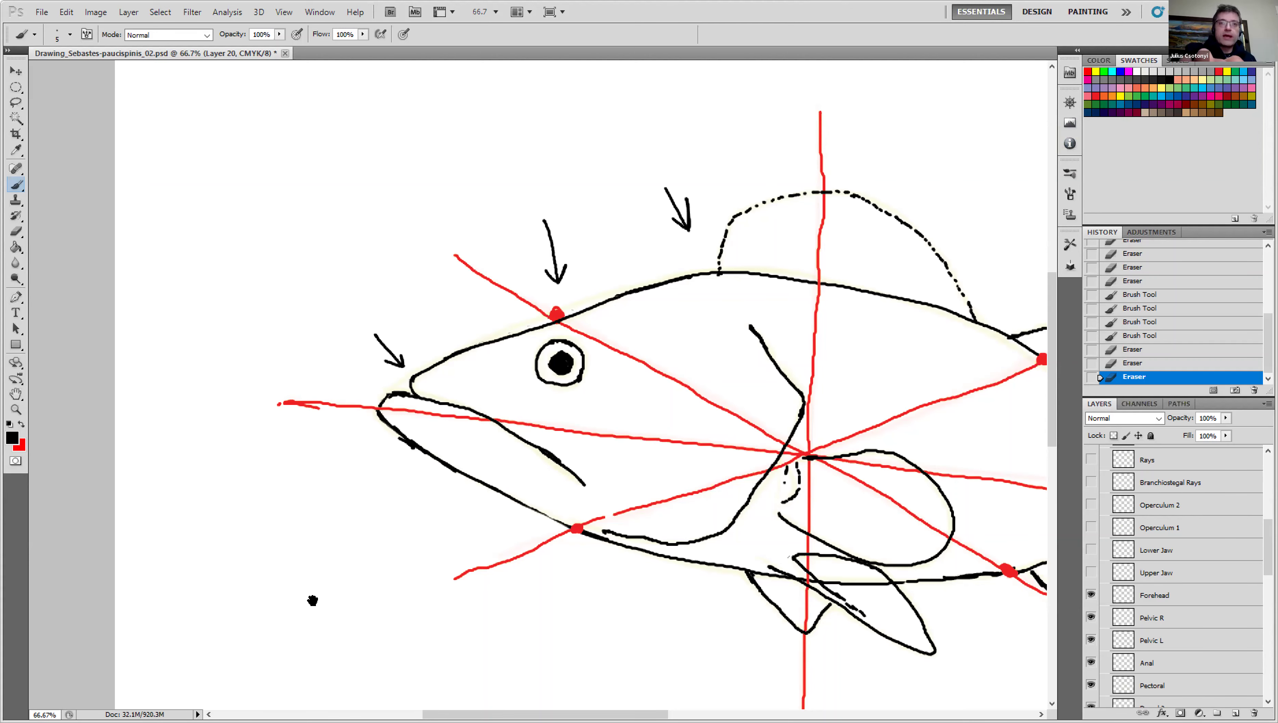
Correct the species name in the title below the fish to "Sebastes paucispinis" and commit the text edit.
left_click_drag(364, 472, 317, 290)
scroll(383, 363, "down", 3)
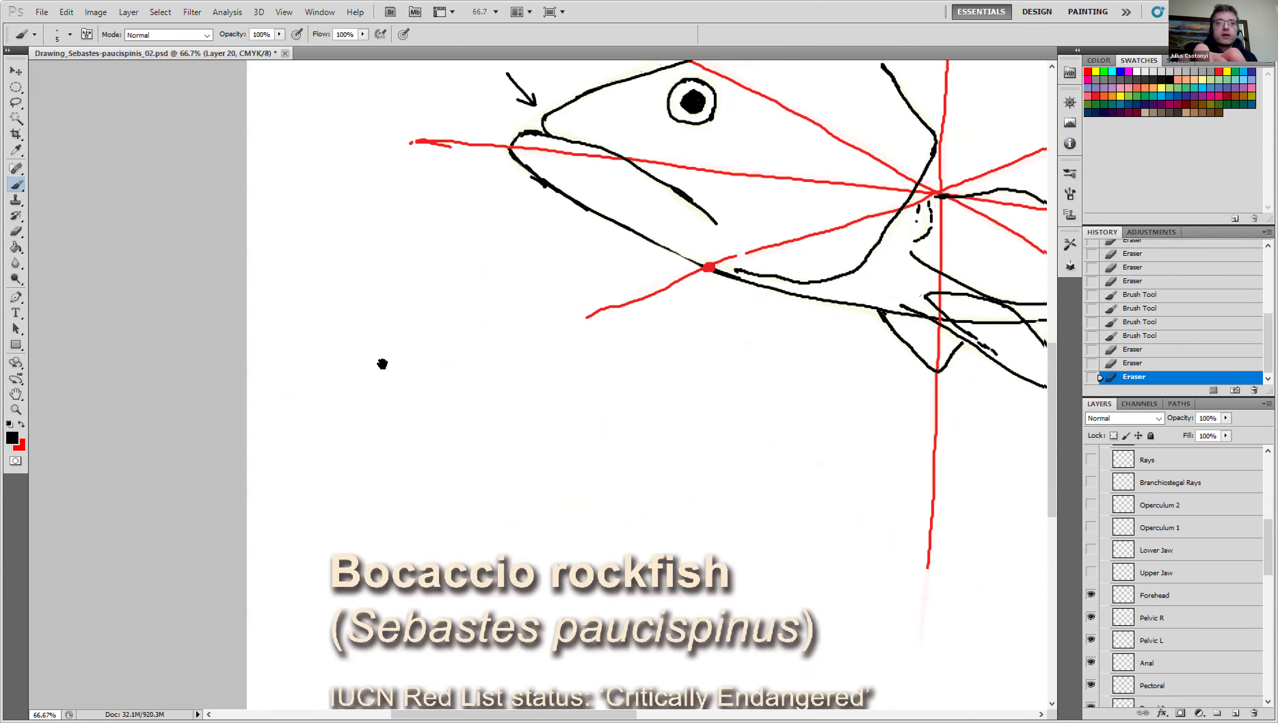
scroll(331, 587, "right", 2)
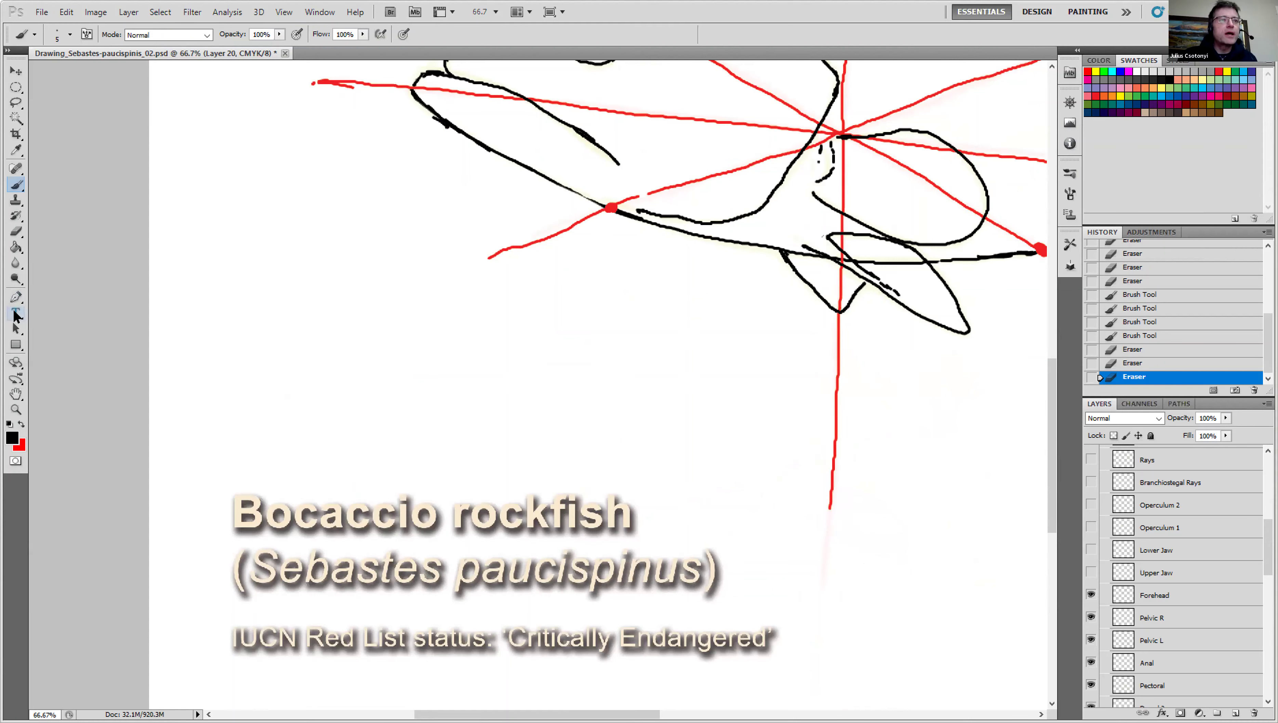
left_click(16, 314)
left_click(680, 582)
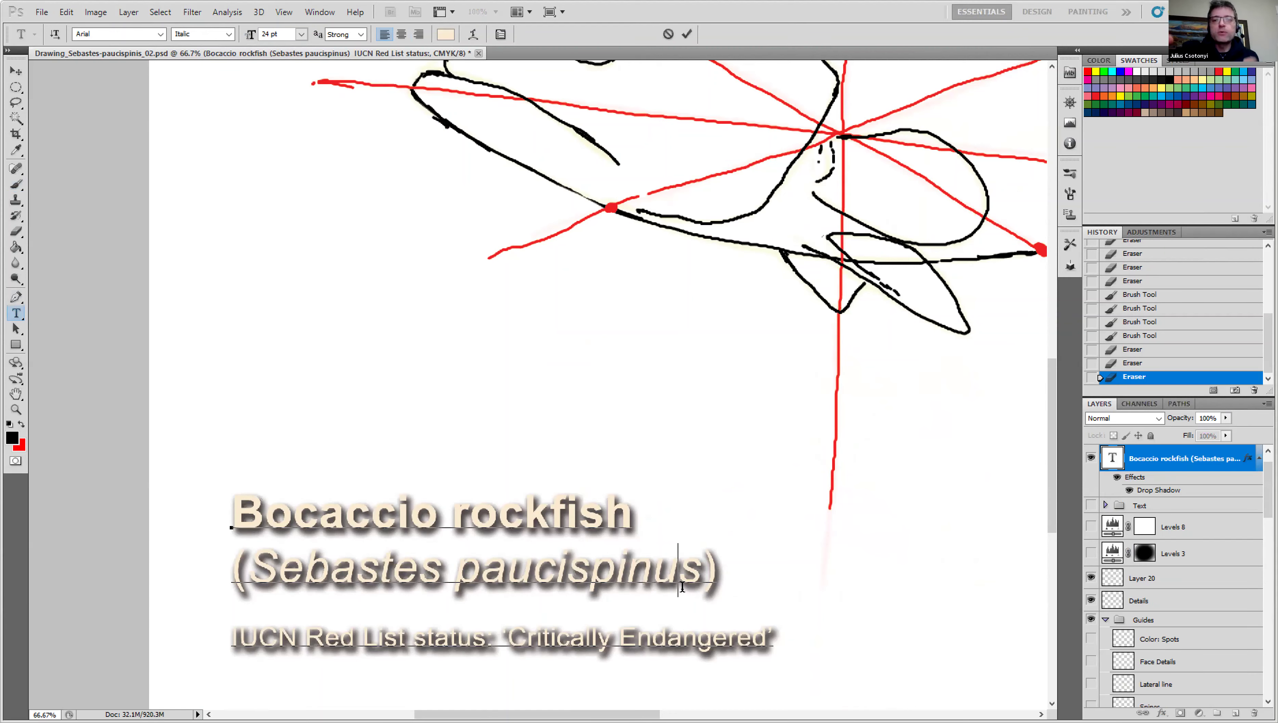
key("BackSpace")
type("i")
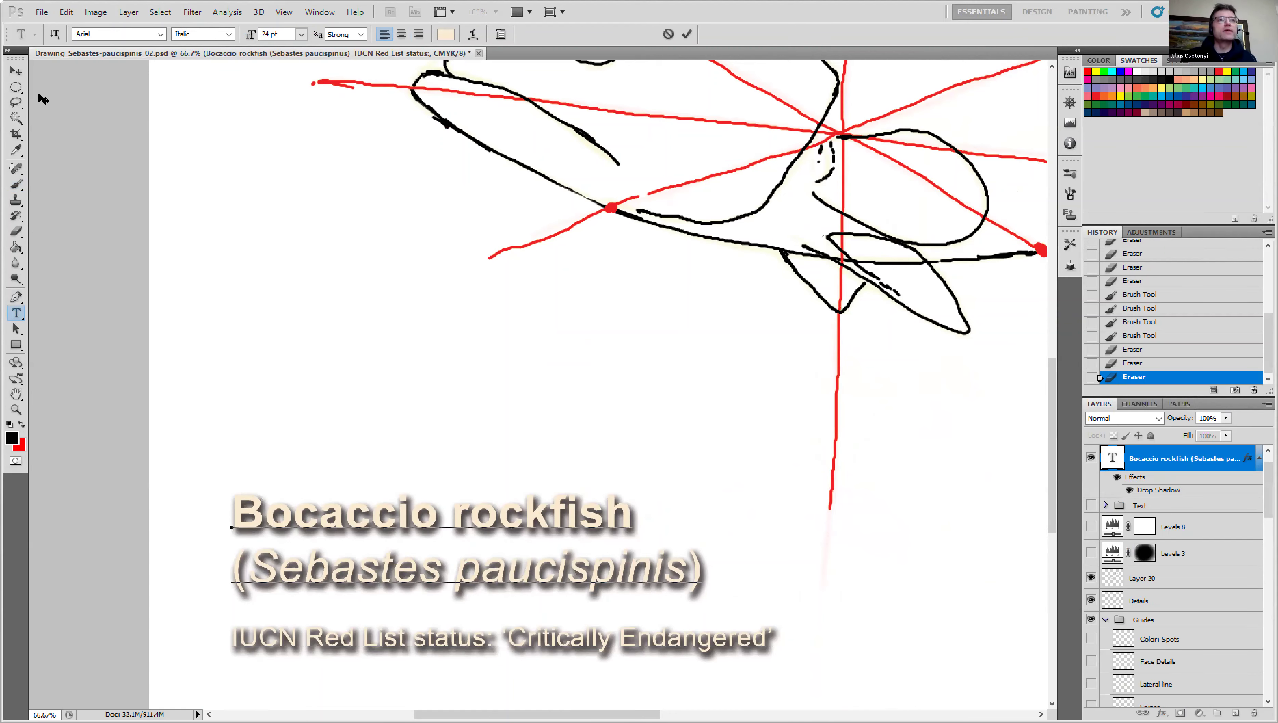
left_click(16, 71)
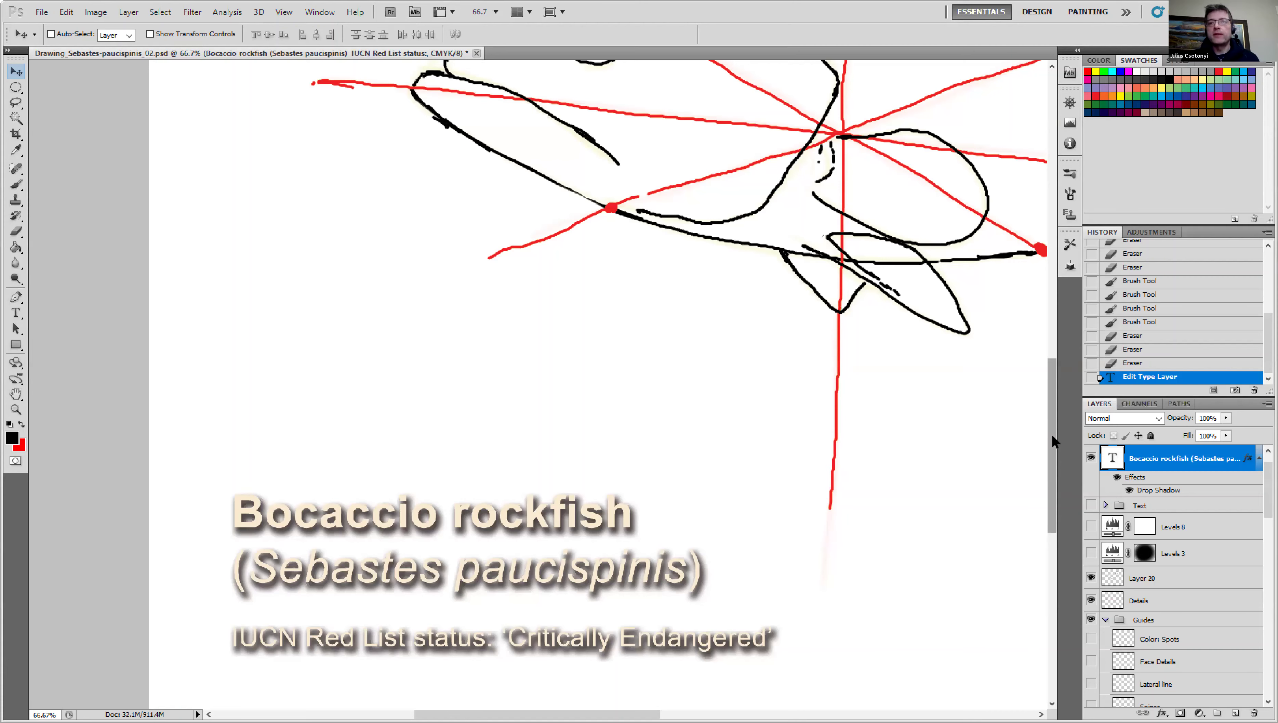
Make Layer 20 the active drawing layer and show the Upper Jaw guide over the fish.
left_click_drag(1052, 432, 1061, 310)
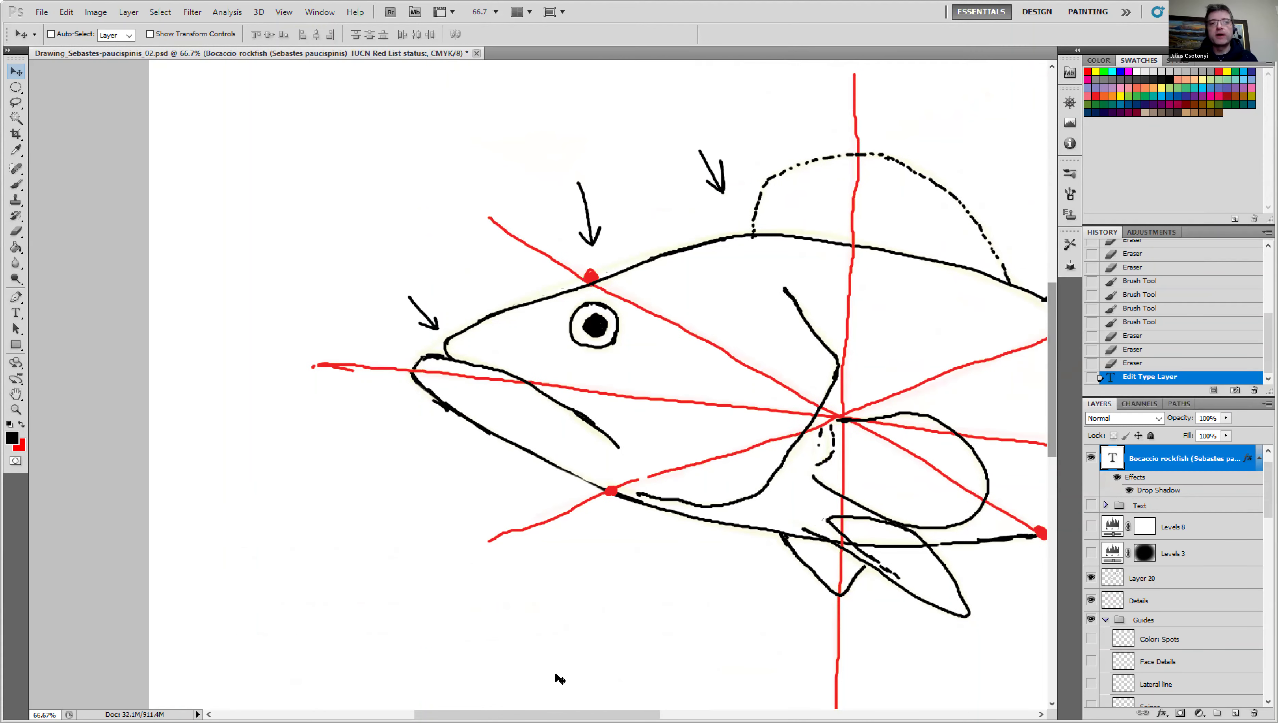
left_click_drag(537, 713, 590, 714)
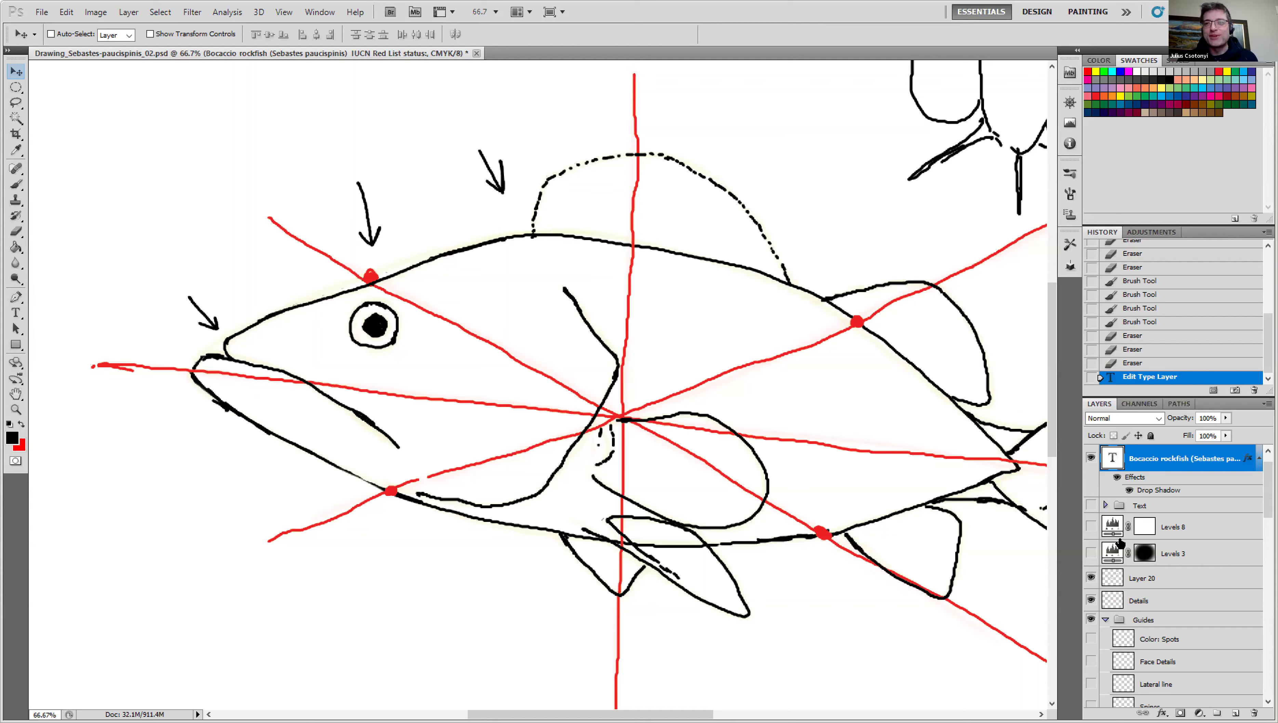
left_click(1127, 583)
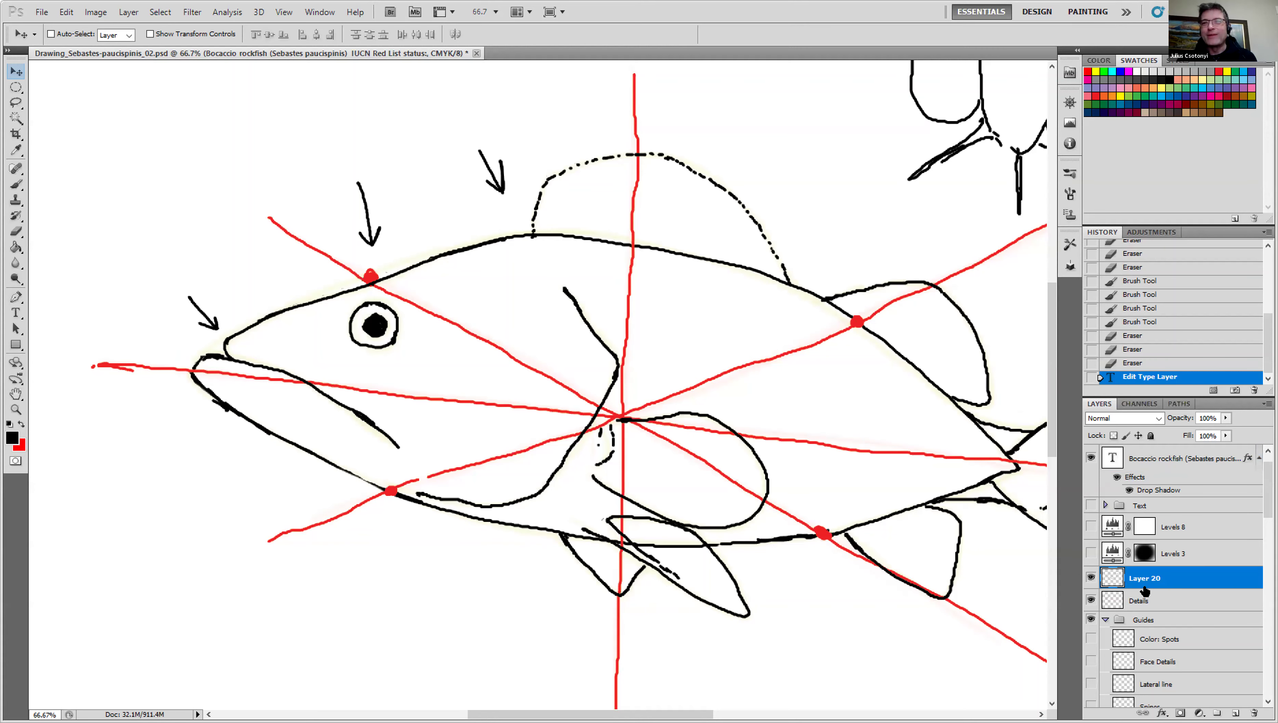
scroll(1235, 567, "down", 10)
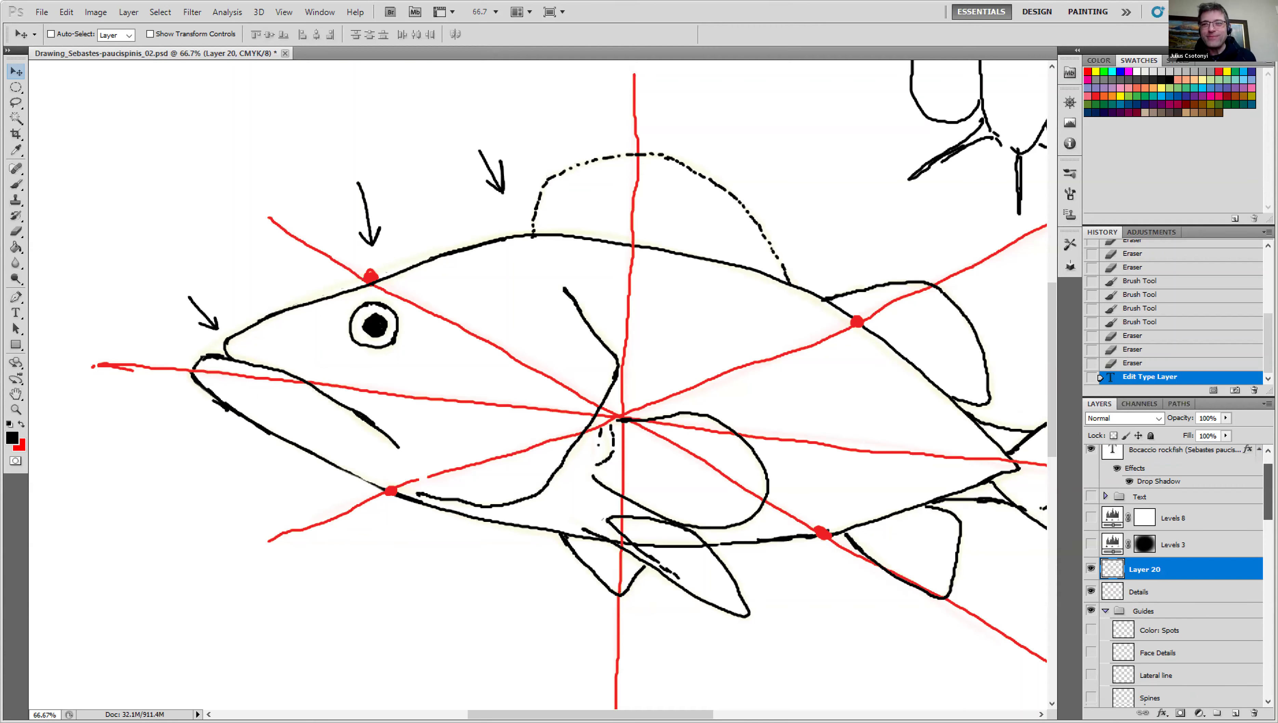
left_click(1092, 556)
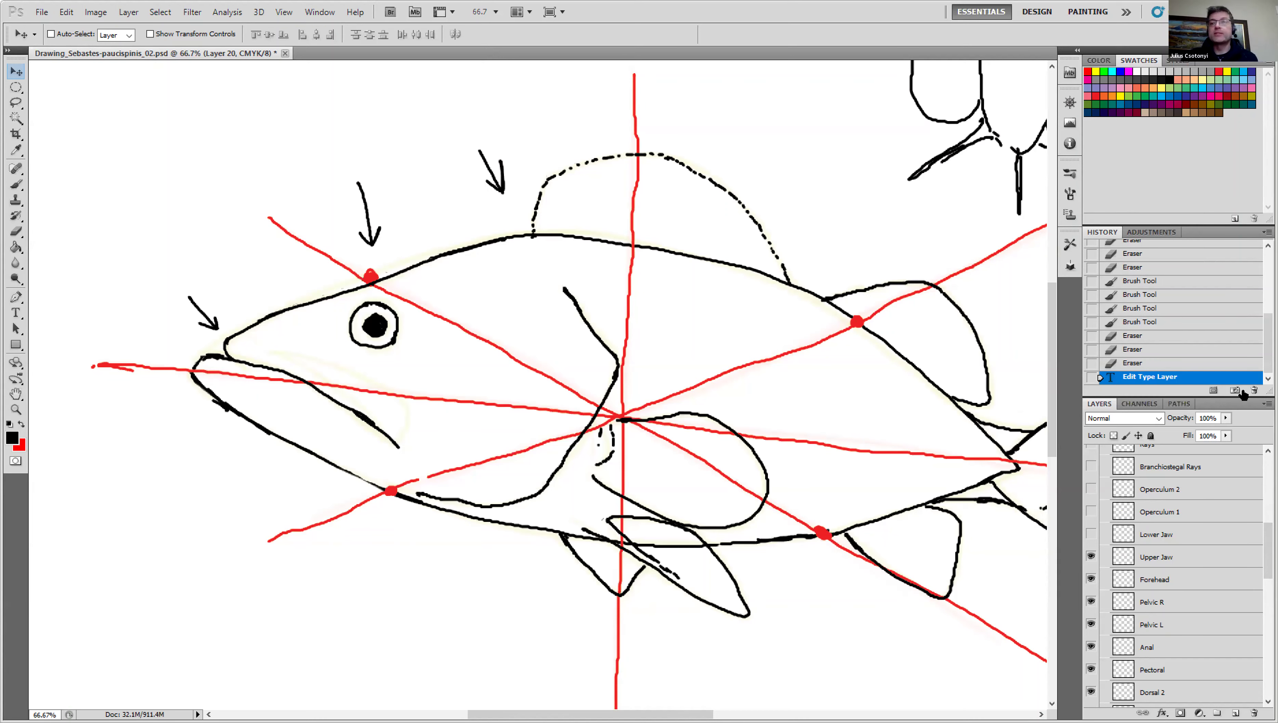
scroll(1179, 577, "up", 4)
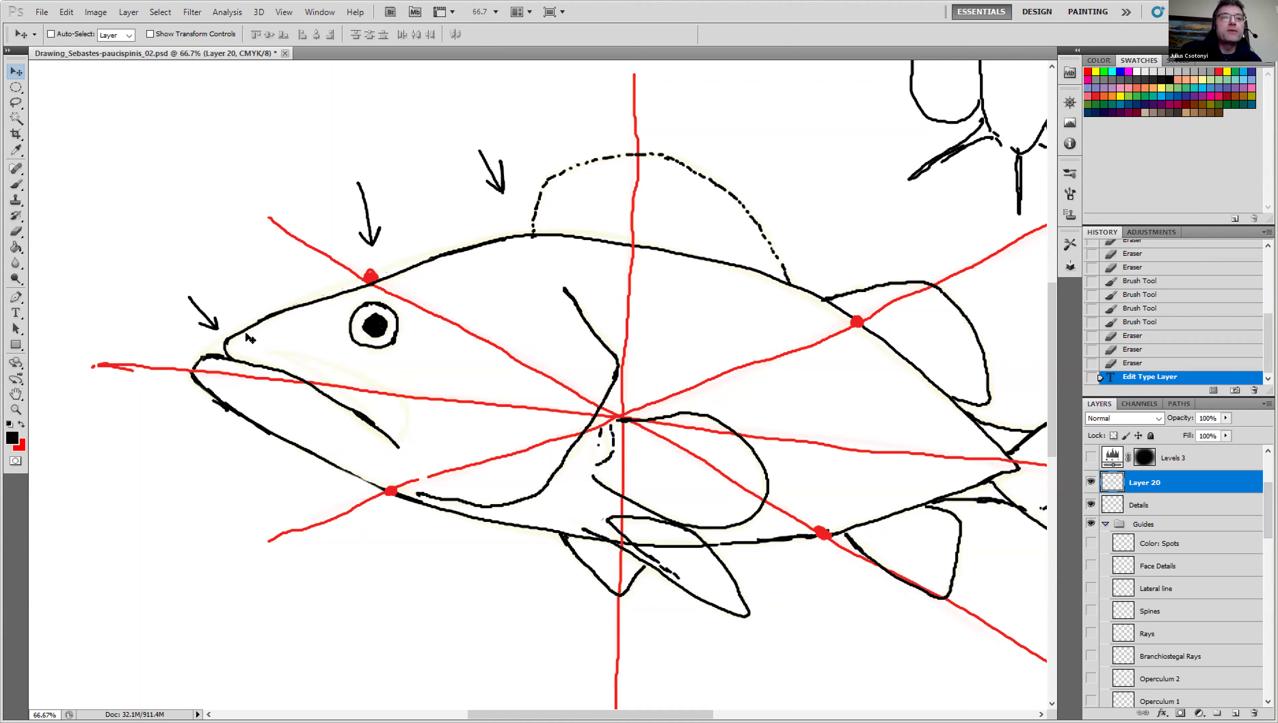
Brush the upper jaw plate along the guide, rounding its rear end and adding dashes beside the mouth line and behind the snout.
left_click(18, 186)
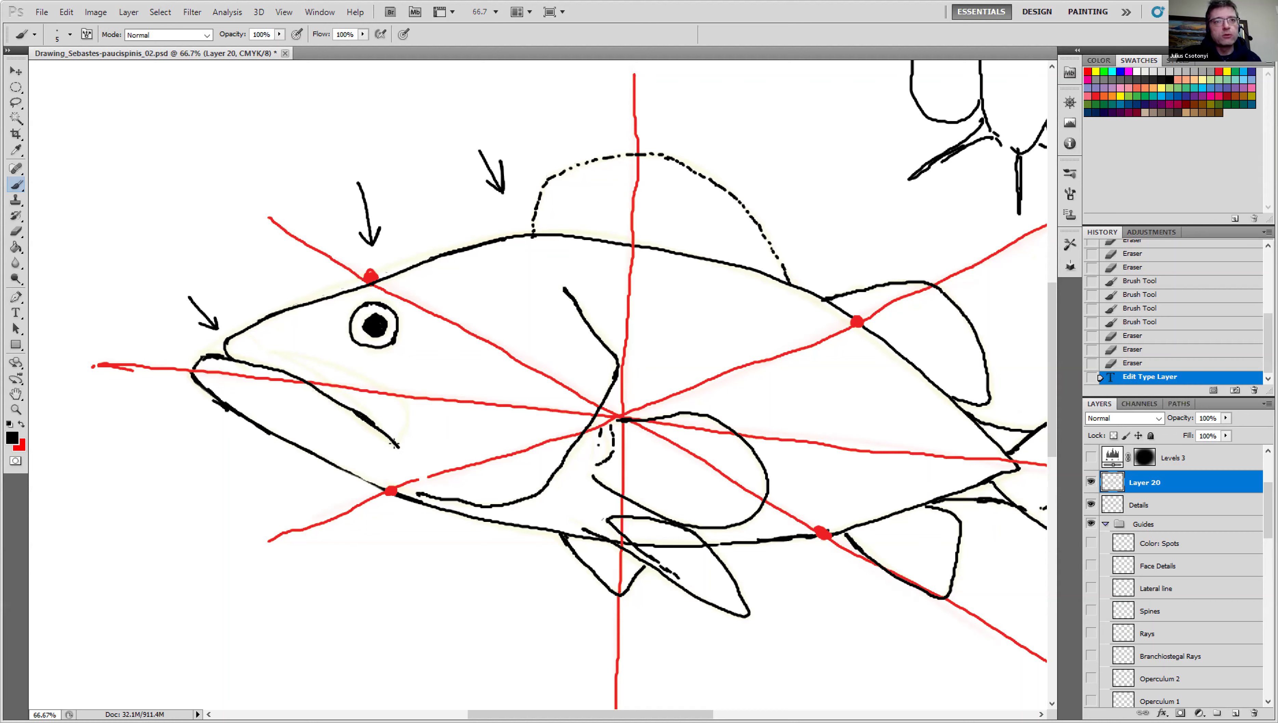
mouse_move(392, 439)
left_mouse_down()
mouse_move(407, 411)
mouse_move(387, 389)
mouse_move(249, 338)
mouse_move(376, 421)
left_mouse_up()
left_click(259, 347)
left_click(264, 350)
left_click(269, 352)
left_click(273, 355)
left_click(380, 423)
left_click(386, 425)
left_click(390, 428)
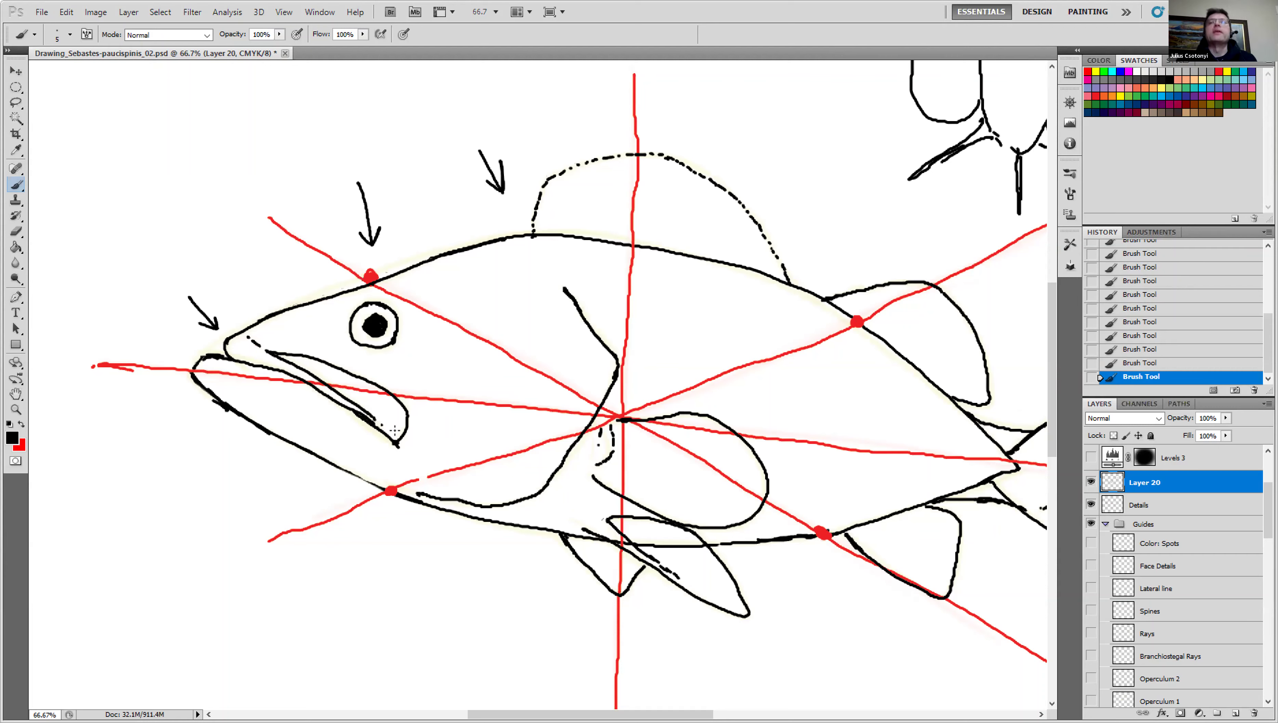
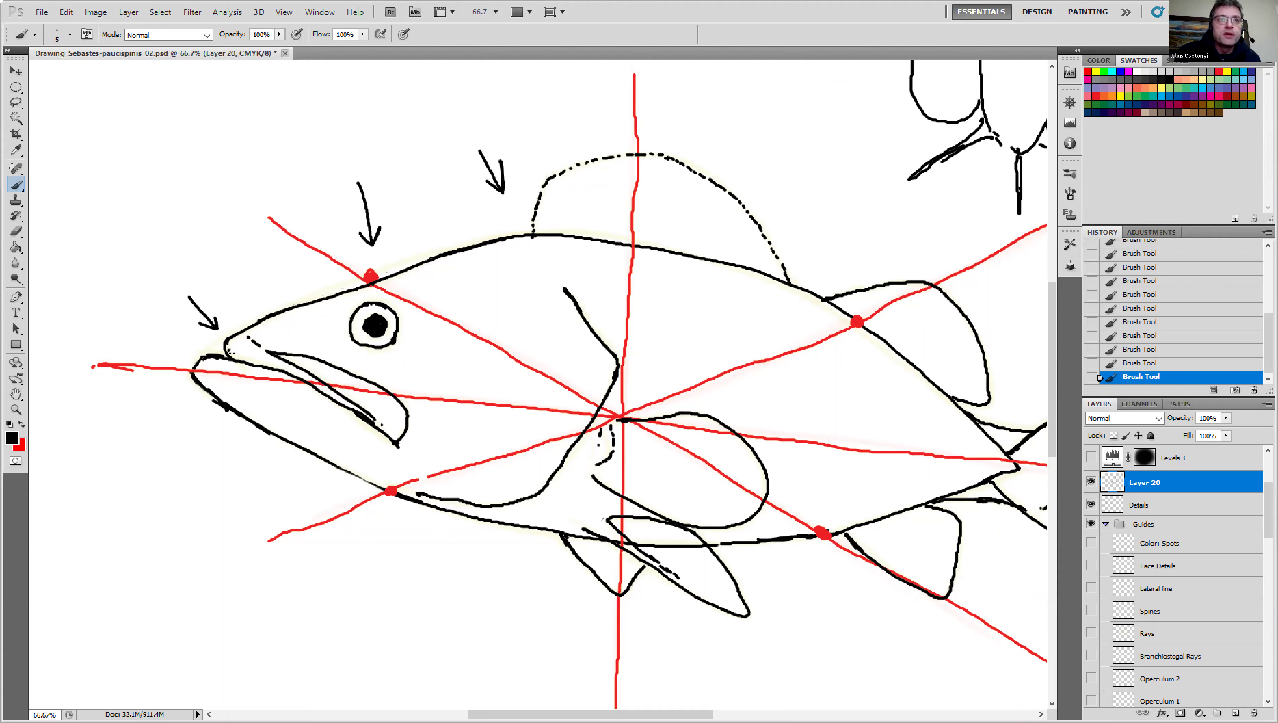
Brush the upper lip line back from the snout and fill the narrow mouth opening beneath it with black.
left_click(232, 350)
left_click_drag(230, 349, 284, 374)
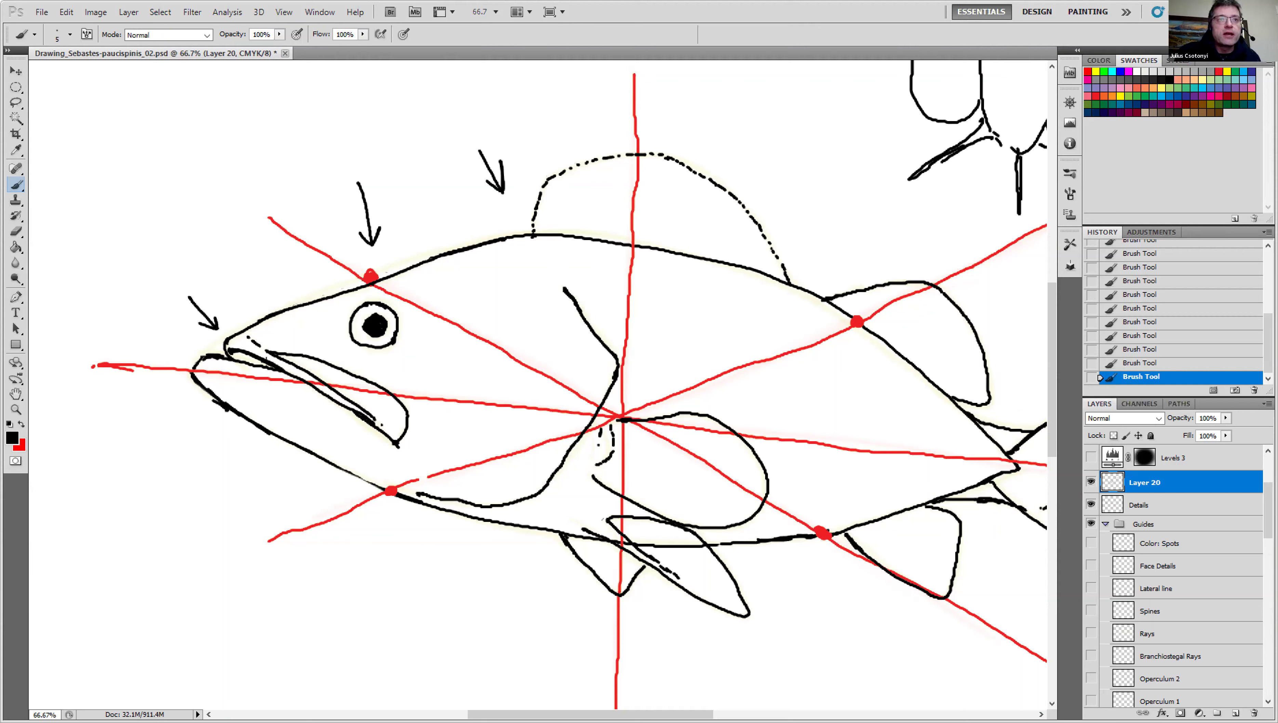
left_click_drag(259, 362, 233, 355)
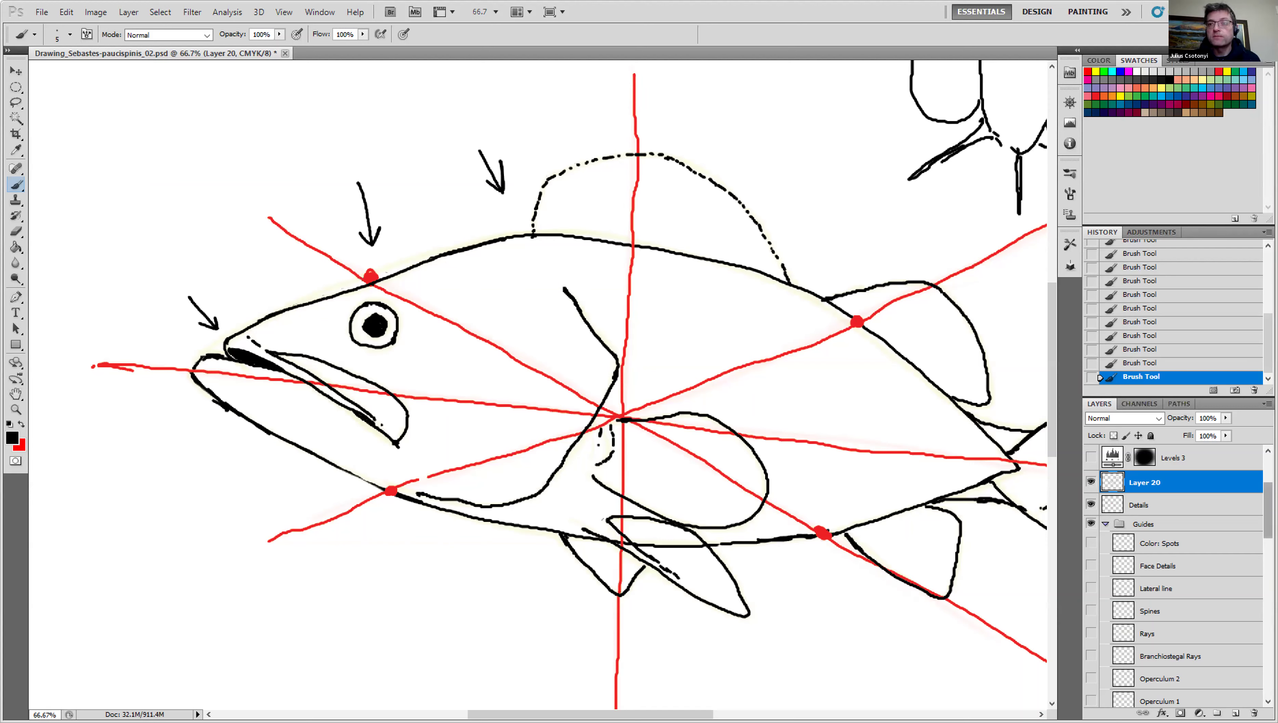
Show the Lower Jaw guide, brush a dash-dot line along the underside of the jaw, and add an upward arrow below its rear end.
scroll(1174, 577, "down", 5)
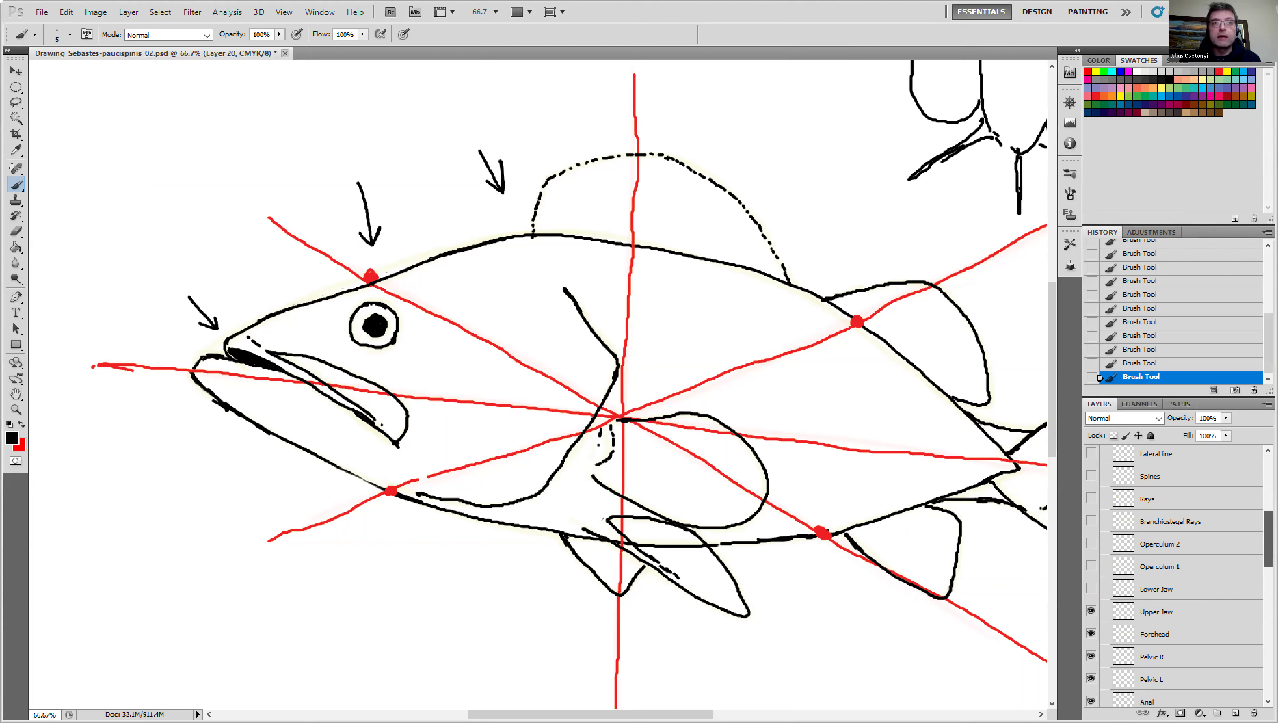
left_click(1092, 589)
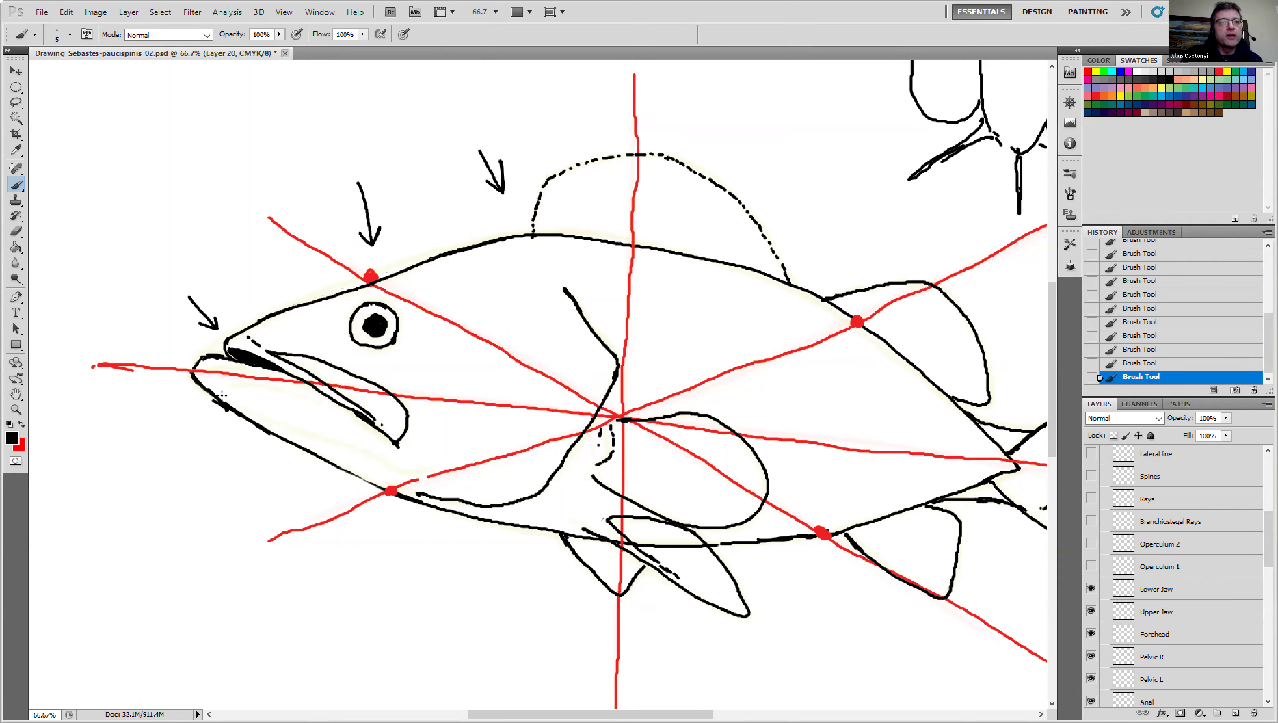
left_click_drag(220, 394, 424, 469)
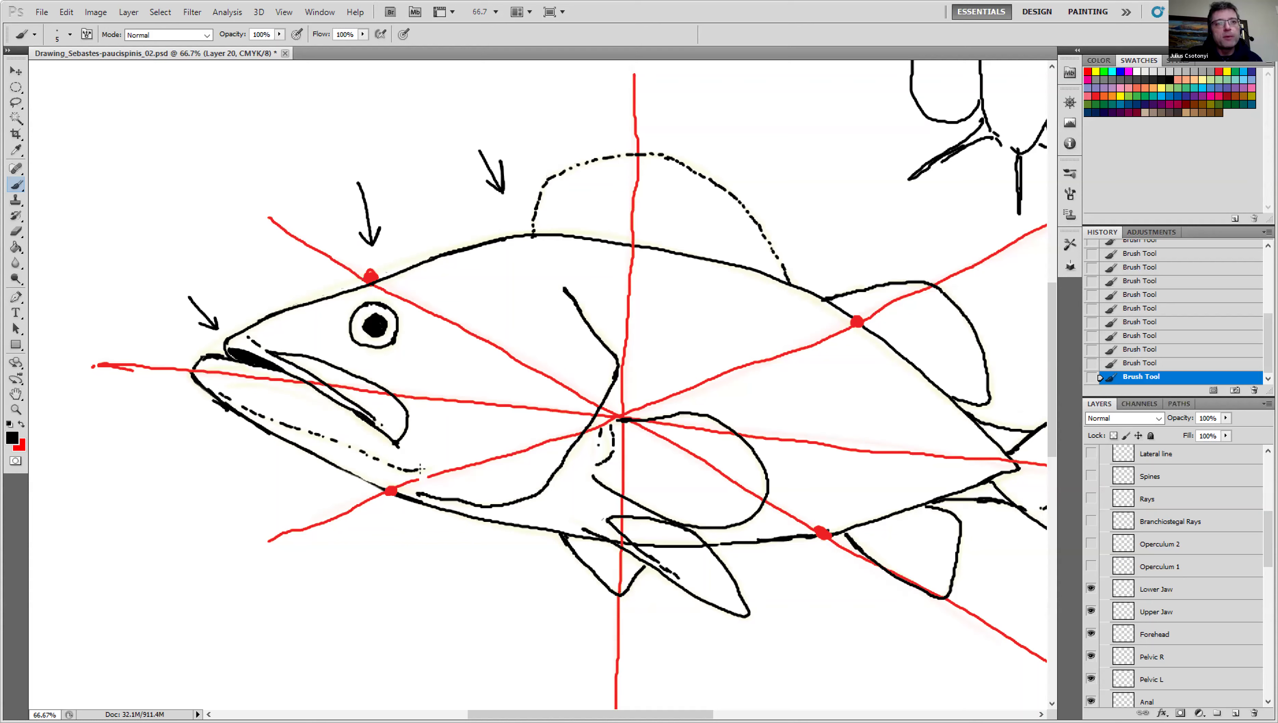
mouse_move(417, 607)
left_mouse_down()
mouse_move(417, 517)
mouse_move(427, 526)
mouse_move(401, 534)
left_mouse_up()
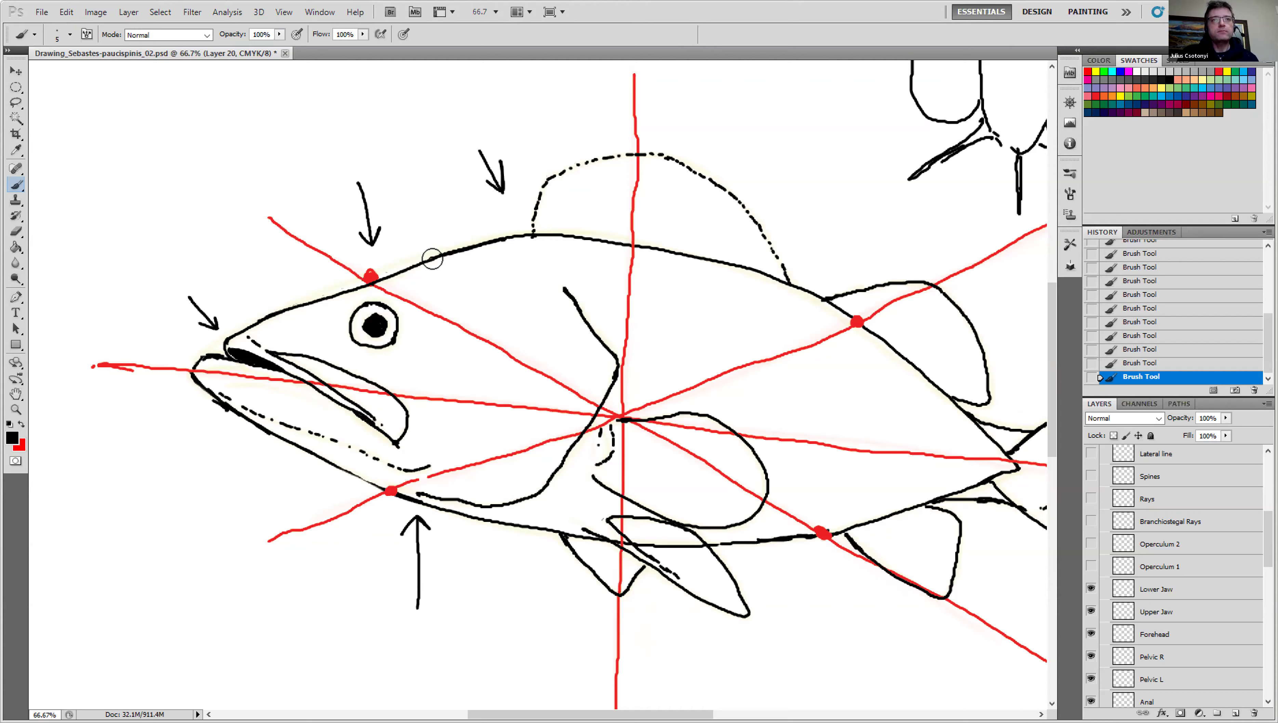
Erase the two arrows above the forehead and back and the arrow below the rear of the jaw.
mouse_move(483, 157)
left_mouse_down()
mouse_move(507, 188)
mouse_move(496, 161)
mouse_move(489, 178)
mouse_move(359, 199)
left_mouse_up()
left_click_drag(369, 228, 372, 243)
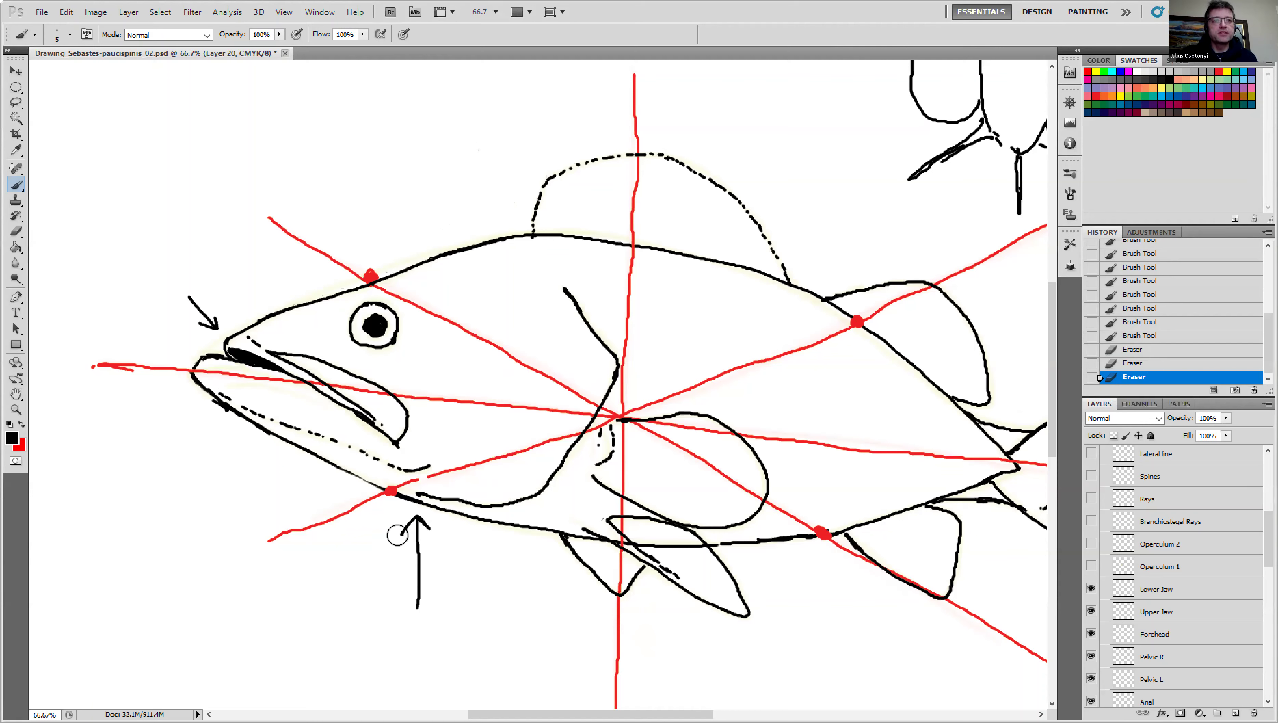
mouse_move(397, 536)
left_mouse_down()
mouse_move(429, 527)
mouse_move(425, 608)
mouse_move(419, 574)
mouse_move(415, 598)
mouse_move(500, 603)
left_mouse_up()
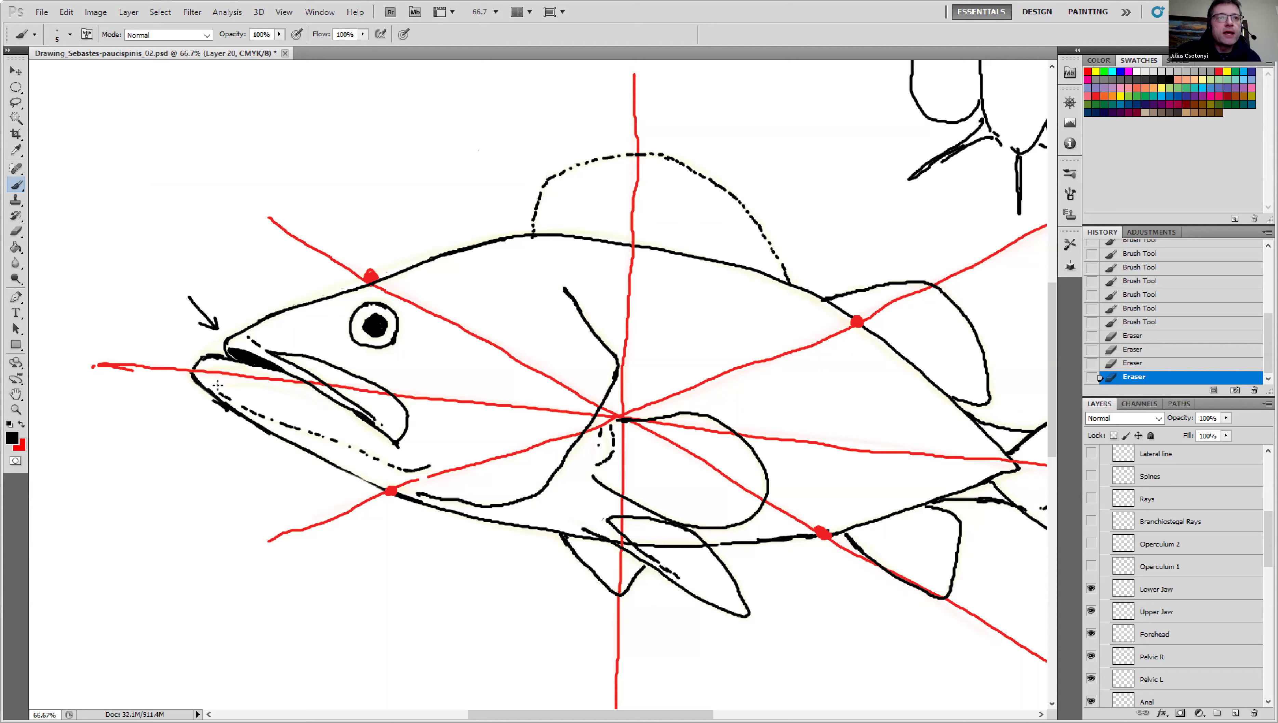
Brush a dash-dot line arching from the front of the lower jaw back below the mouth line.
left_click_drag(222, 386, 238, 382)
left_click_drag(241, 383, 264, 385)
left_click_drag(266, 385, 353, 420)
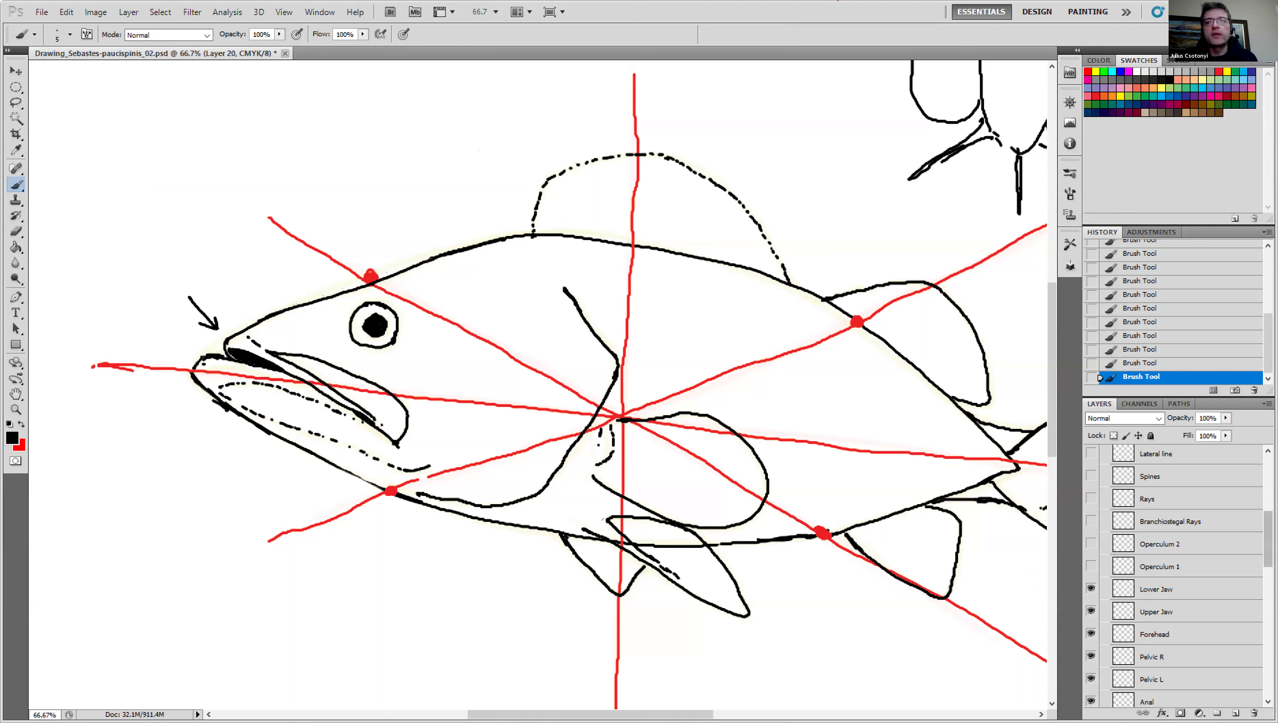
Brush a small arrow pointing up at the chin, and erase it again.
left_click_drag(187, 454, 198, 426)
left_click_drag(191, 413, 180, 427)
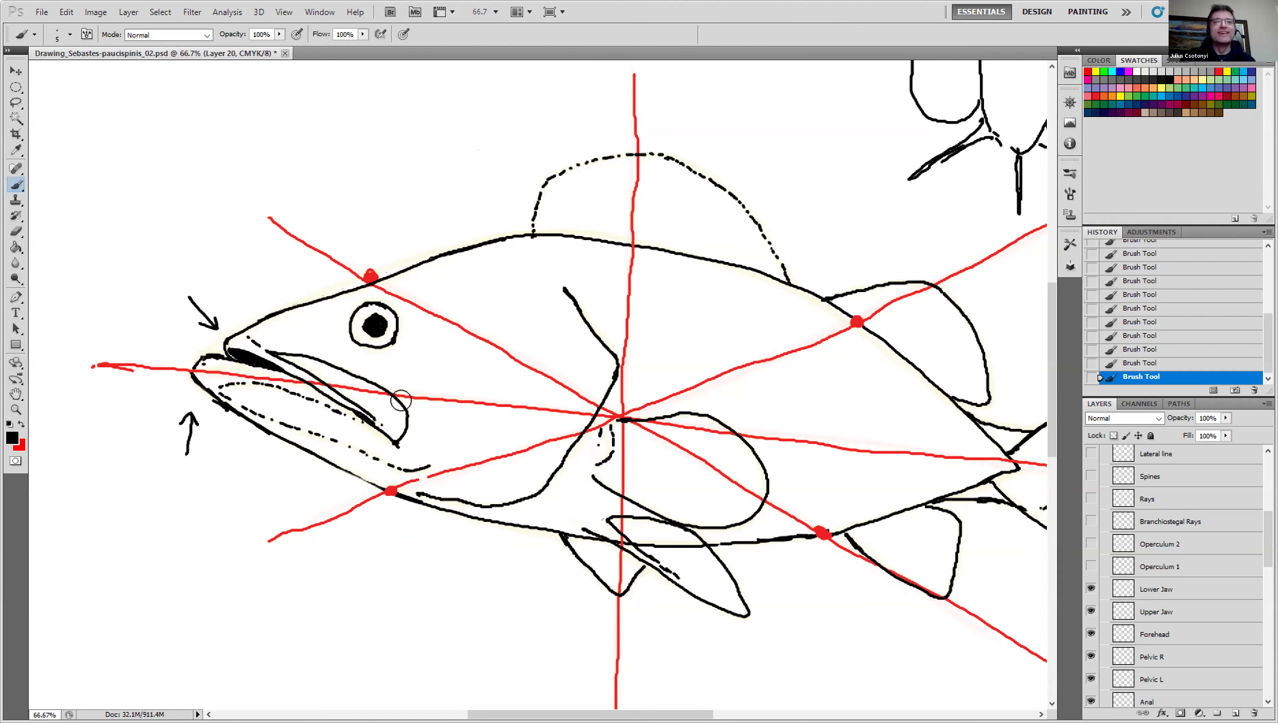
mouse_move(181, 418)
left_mouse_down()
mouse_move(191, 457)
mouse_move(223, 451)
left_mouse_up()
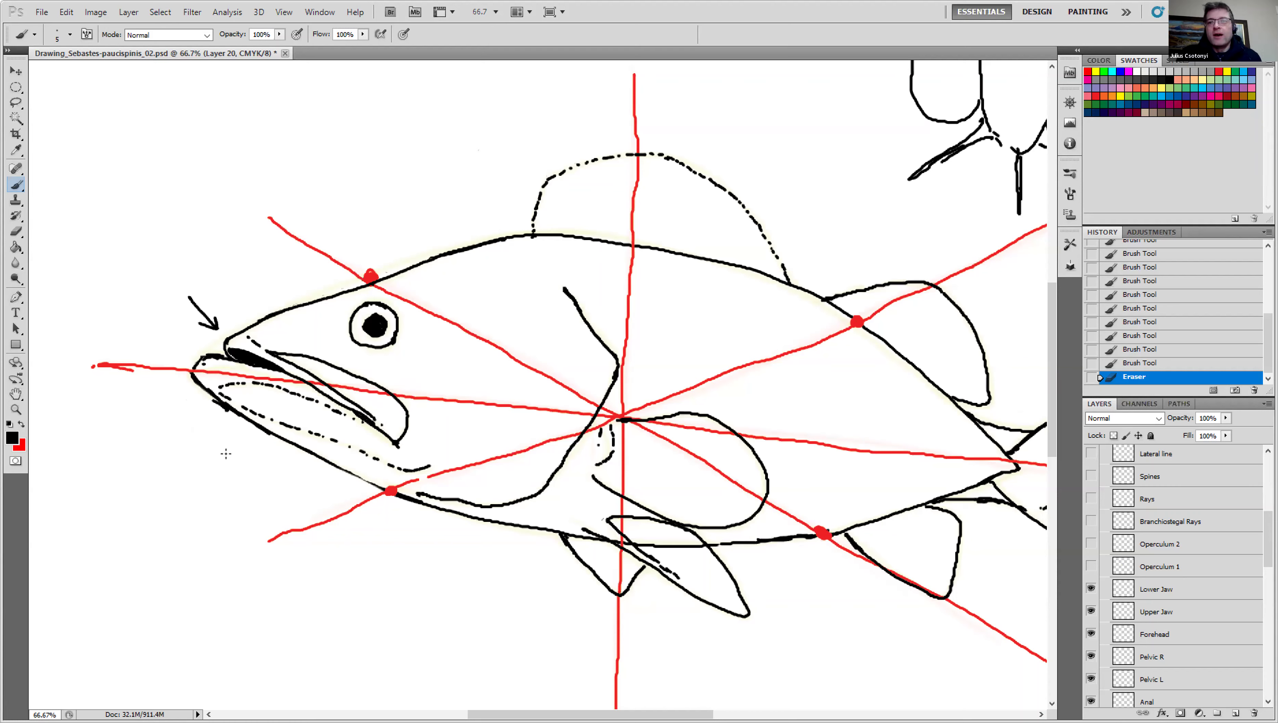
Show the Operculum 1 guide, brush dash-dot lines behind the forehead and down the upper gill cover, and add an arrow pointing to the cover.
left_click(1092, 568)
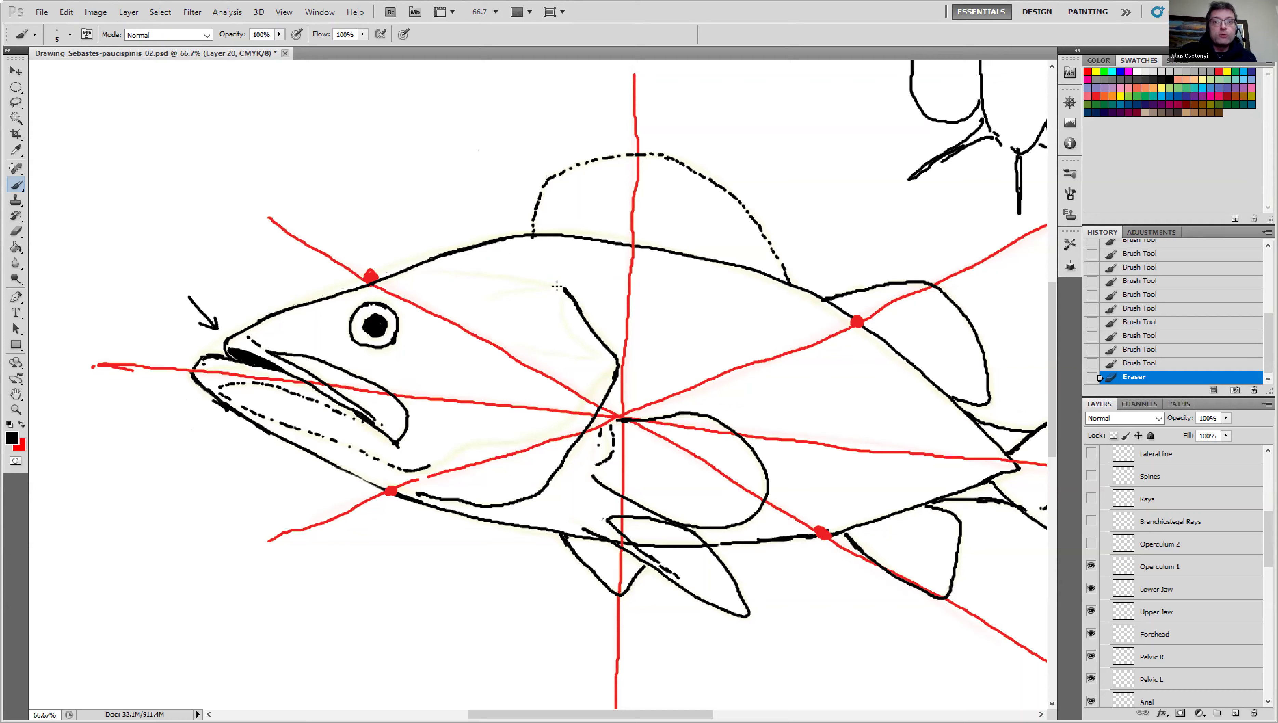
left_click_drag(557, 287, 434, 272)
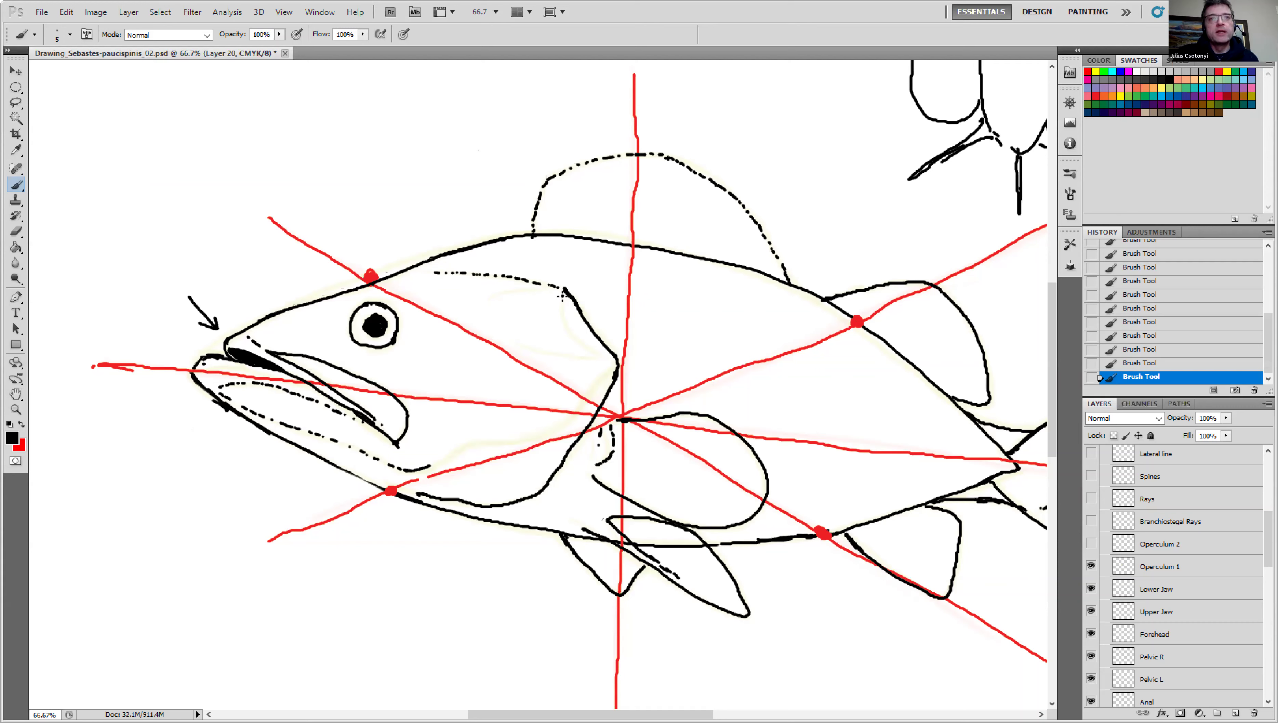
left_click_drag(563, 310, 596, 355)
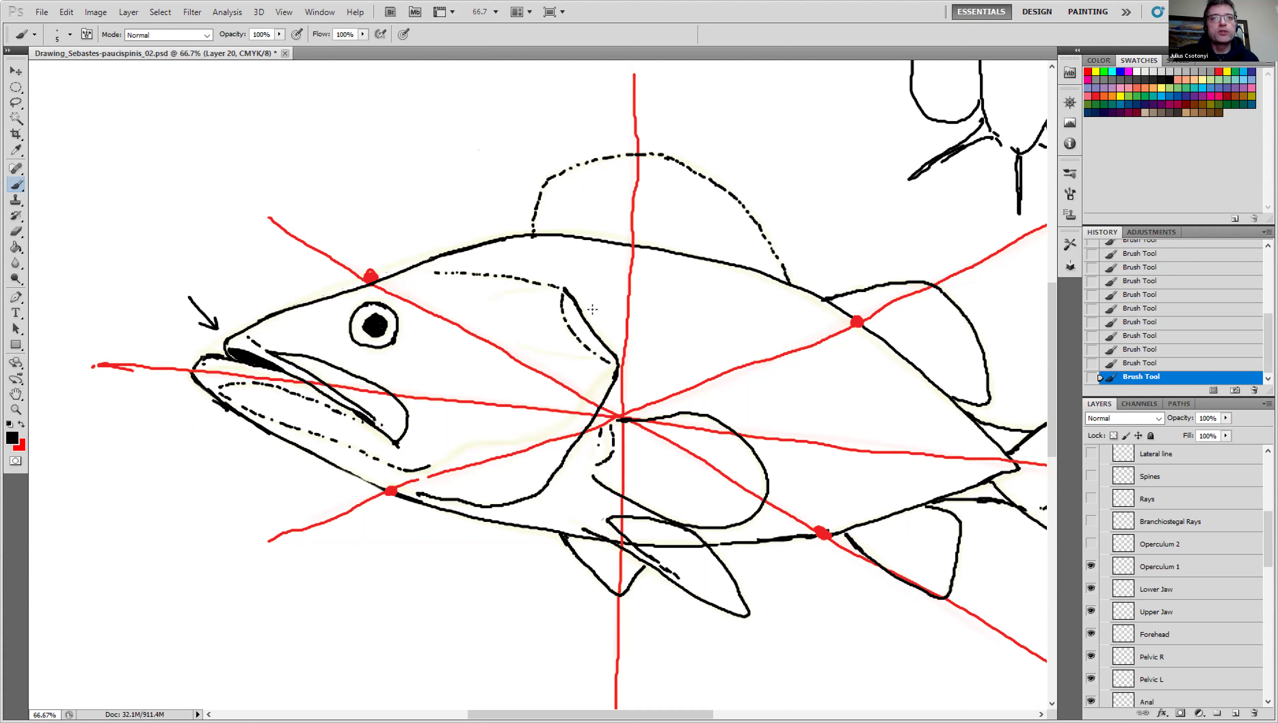
mouse_move(593, 269)
left_mouse_down()
mouse_move(596, 302)
mouse_move(608, 298)
mouse_move(591, 267)
left_mouse_up()
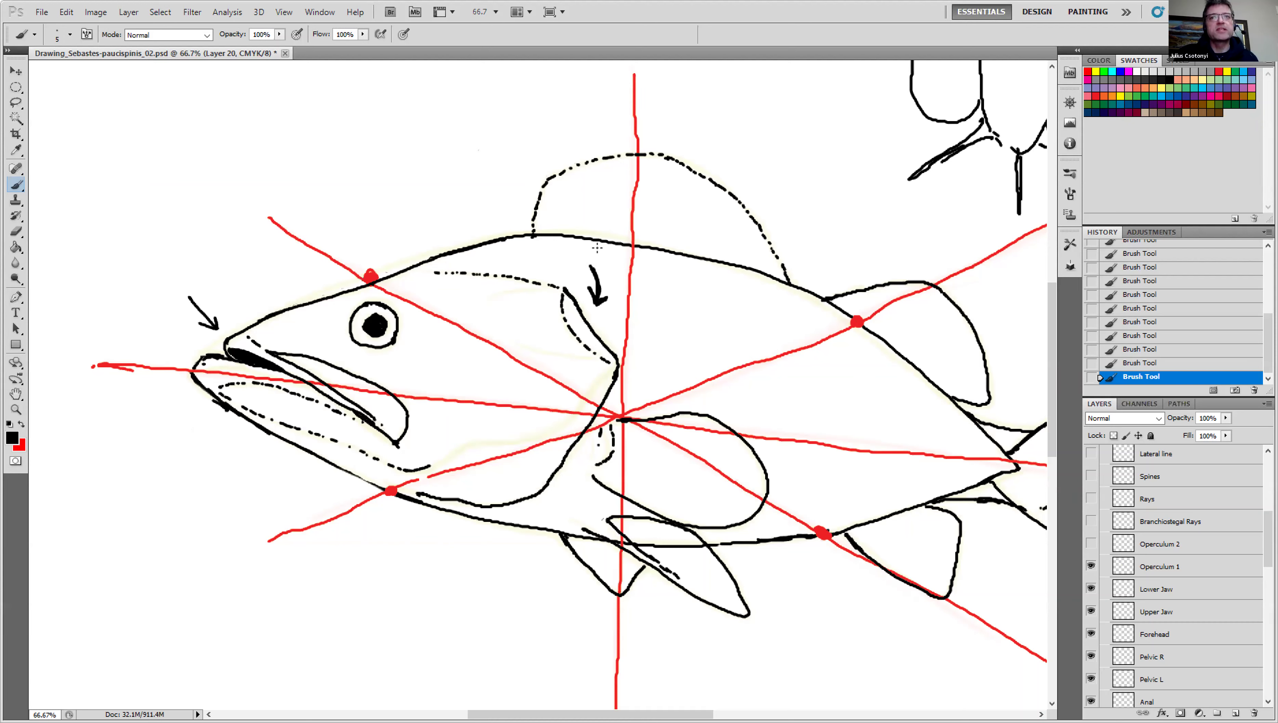
Erase the arrow above the gill cover, and brush arrows pointing to the throat and to the gill cover's rear tip.
mouse_move(589, 278)
left_mouse_down()
mouse_move(603, 306)
mouse_move(596, 297)
mouse_move(627, 299)
left_mouse_up()
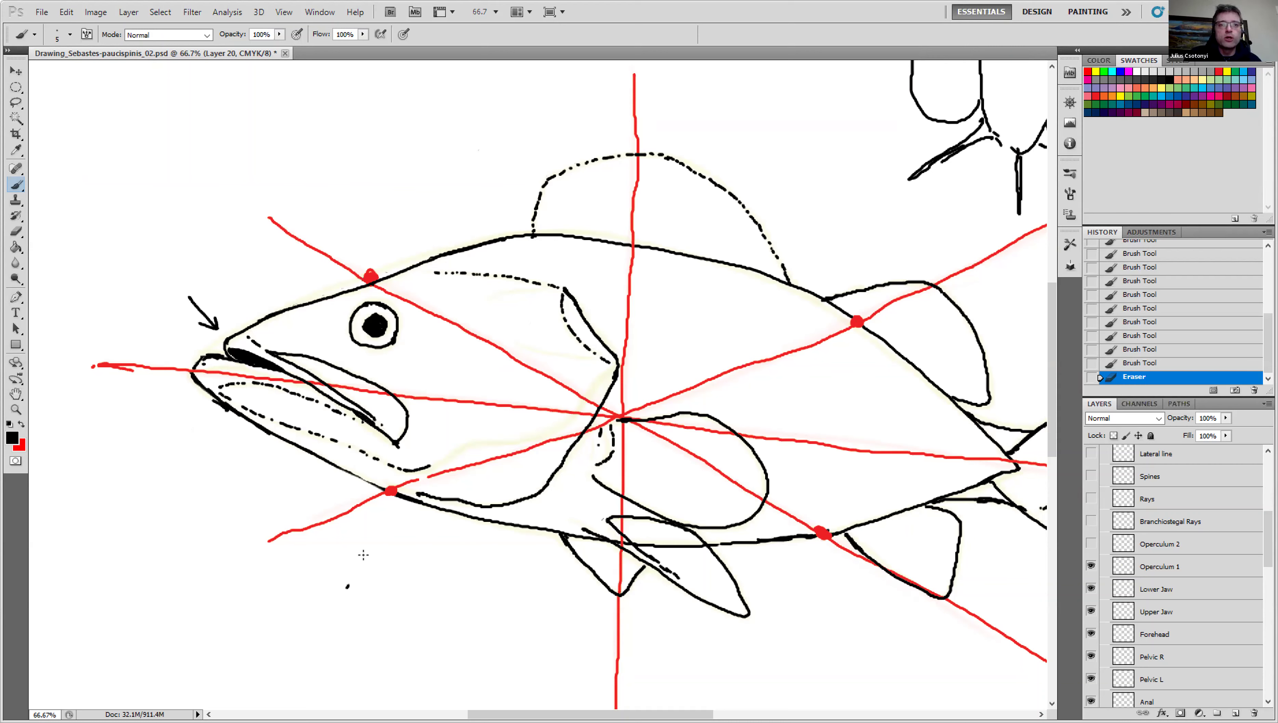
left_click(386, 520, "shift")
mouse_move(385, 520)
left_mouse_down()
mouse_move(383, 534)
mouse_move(371, 527)
left_mouse_up()
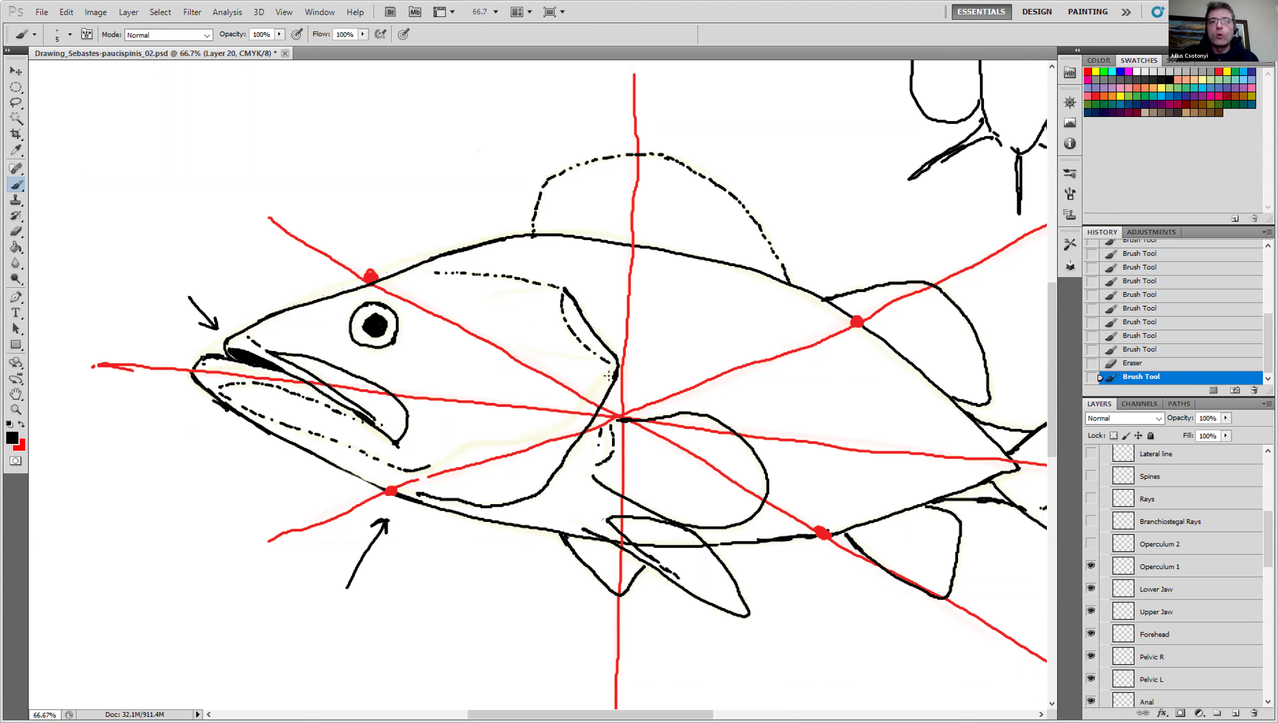
mouse_move(685, 336)
left_mouse_down()
mouse_move(652, 351)
mouse_move(666, 337)
mouse_move(669, 357)
mouse_move(656, 342)
left_mouse_up()
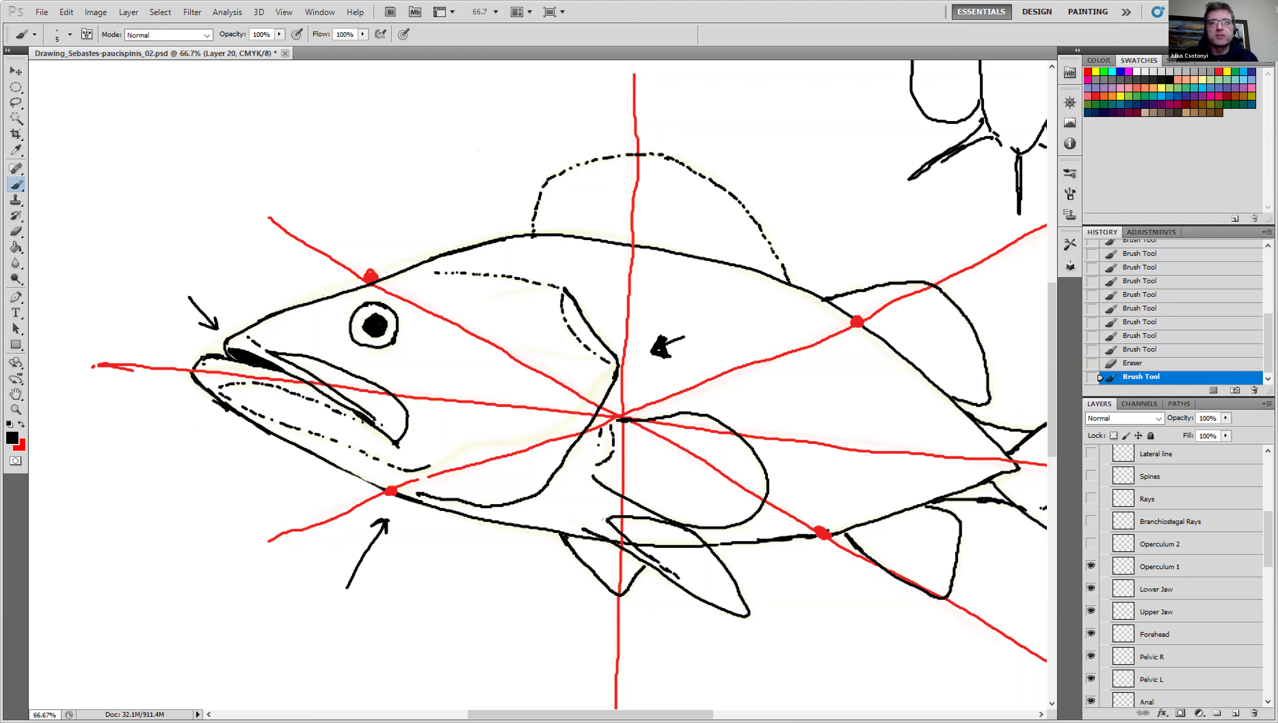
Brush the gill cover's lower edge from its rear tip forward to the jaw, and add two dotted lines running forward across the cover.
left_click_drag(589, 362, 614, 375)
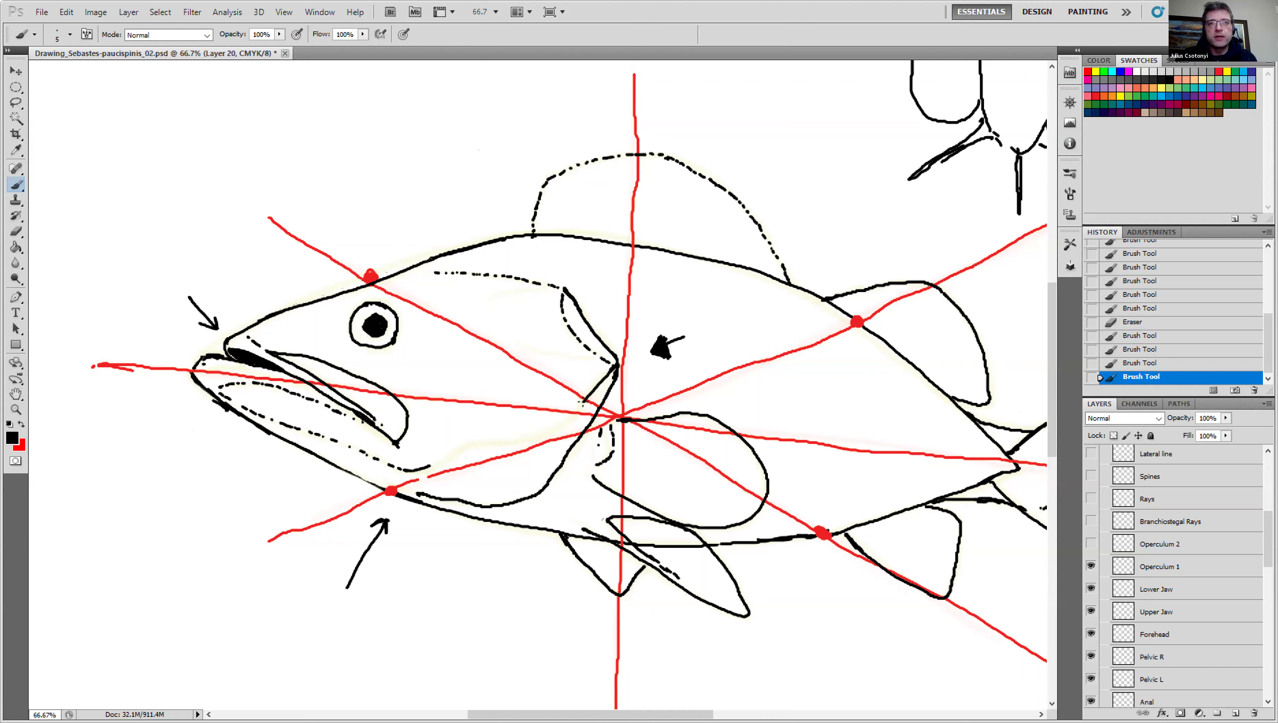
mouse_move(582, 402)
left_mouse_down()
mouse_move(535, 437)
mouse_move(465, 441)
mouse_move(434, 460)
left_mouse_up()
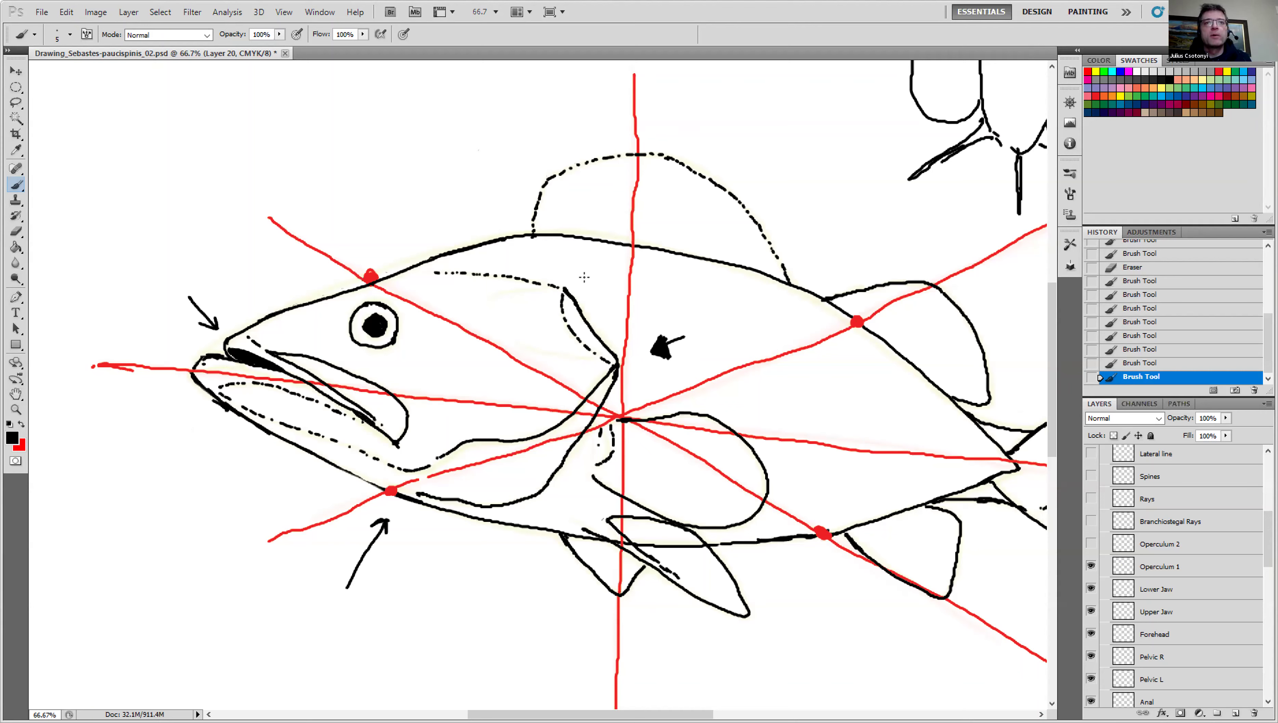
left_click_drag(558, 287, 463, 308)
left_click_drag(601, 363, 506, 341)
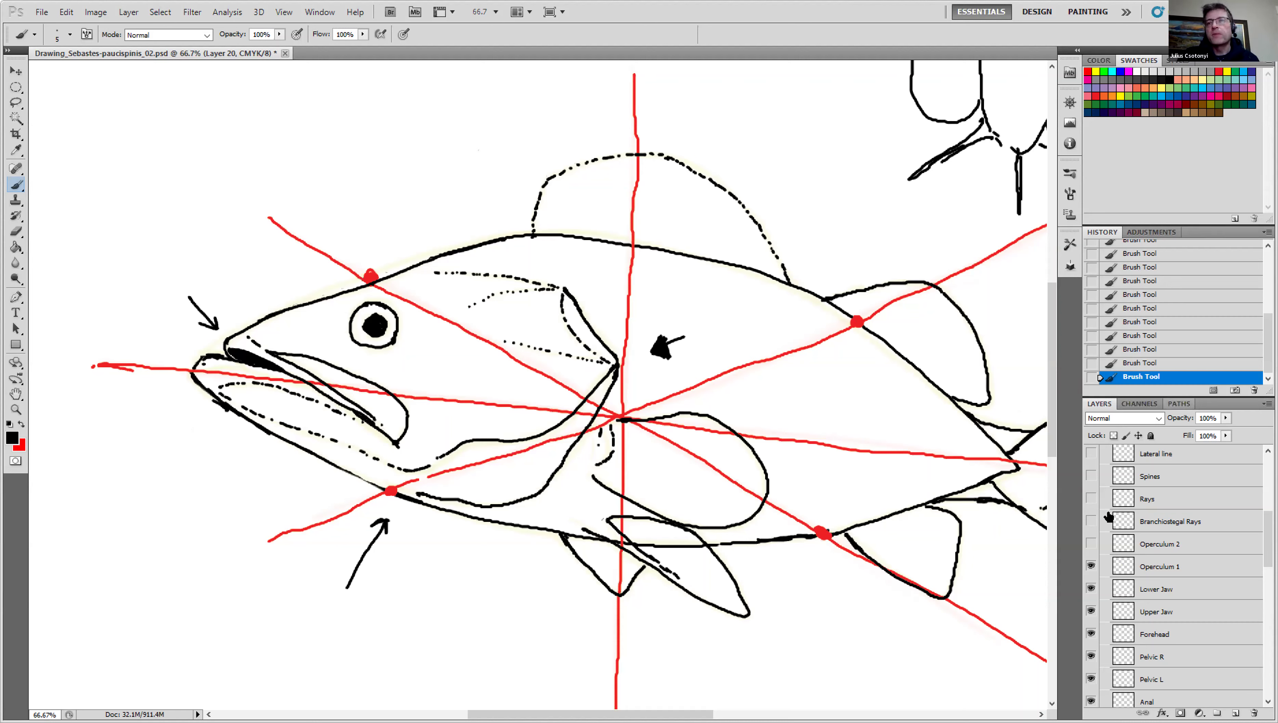
Show the Operculum 2 guide, brush an arrow above the nape, and draw the curved inner gill cover line down to the rear of the jaw.
left_click(1091, 544)
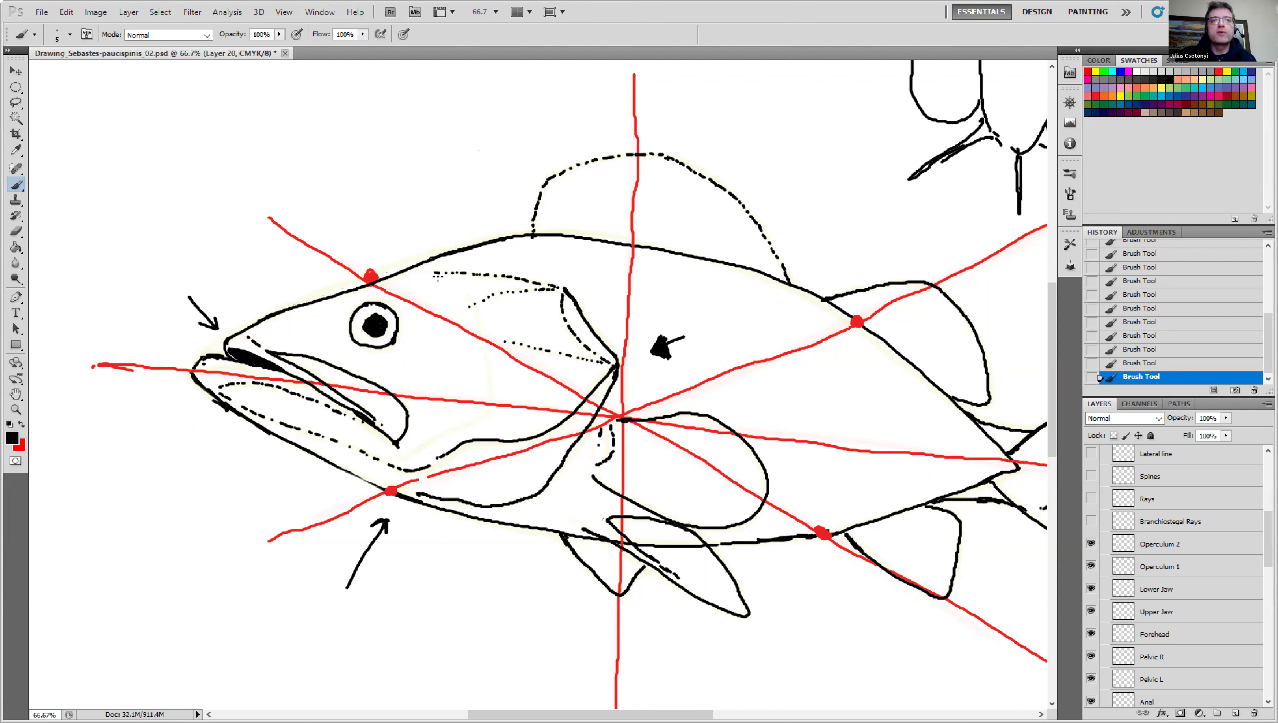
left_click_drag(406, 204, 419, 237)
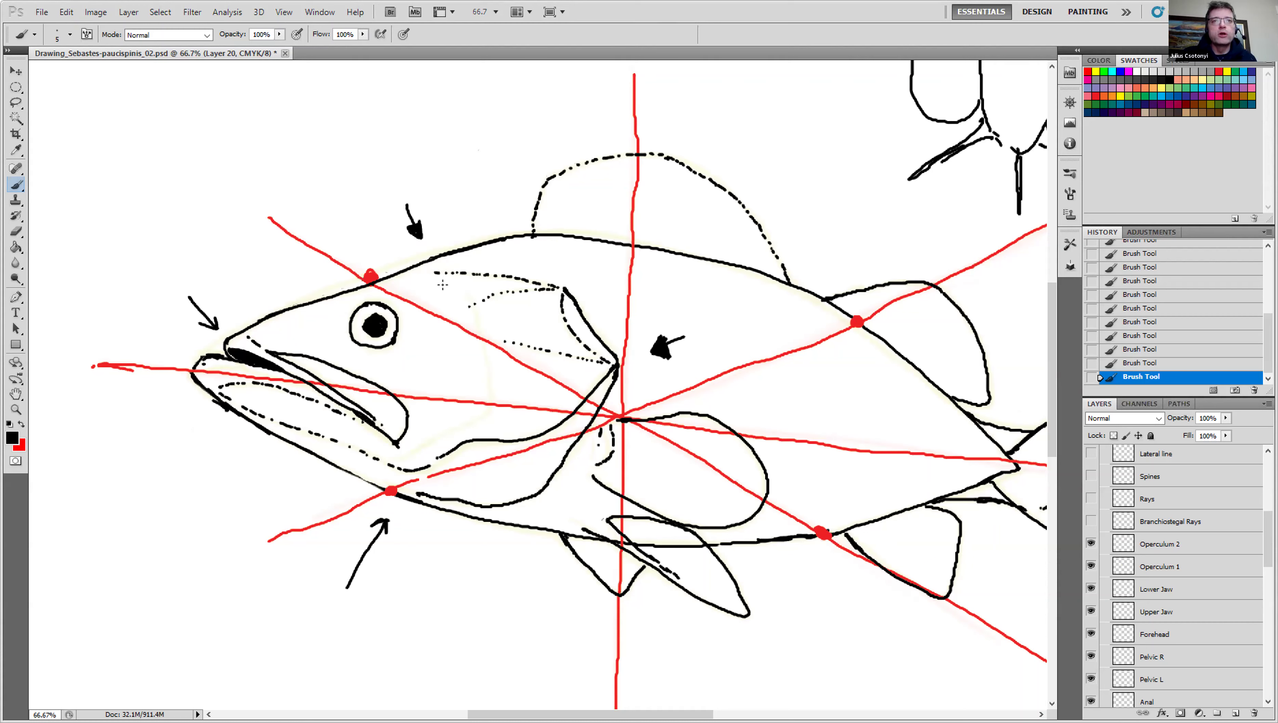
mouse_move(441, 282)
left_mouse_down()
mouse_move(473, 324)
mouse_move(489, 394)
mouse_move(481, 416)
mouse_move(403, 453)
left_mouse_up()
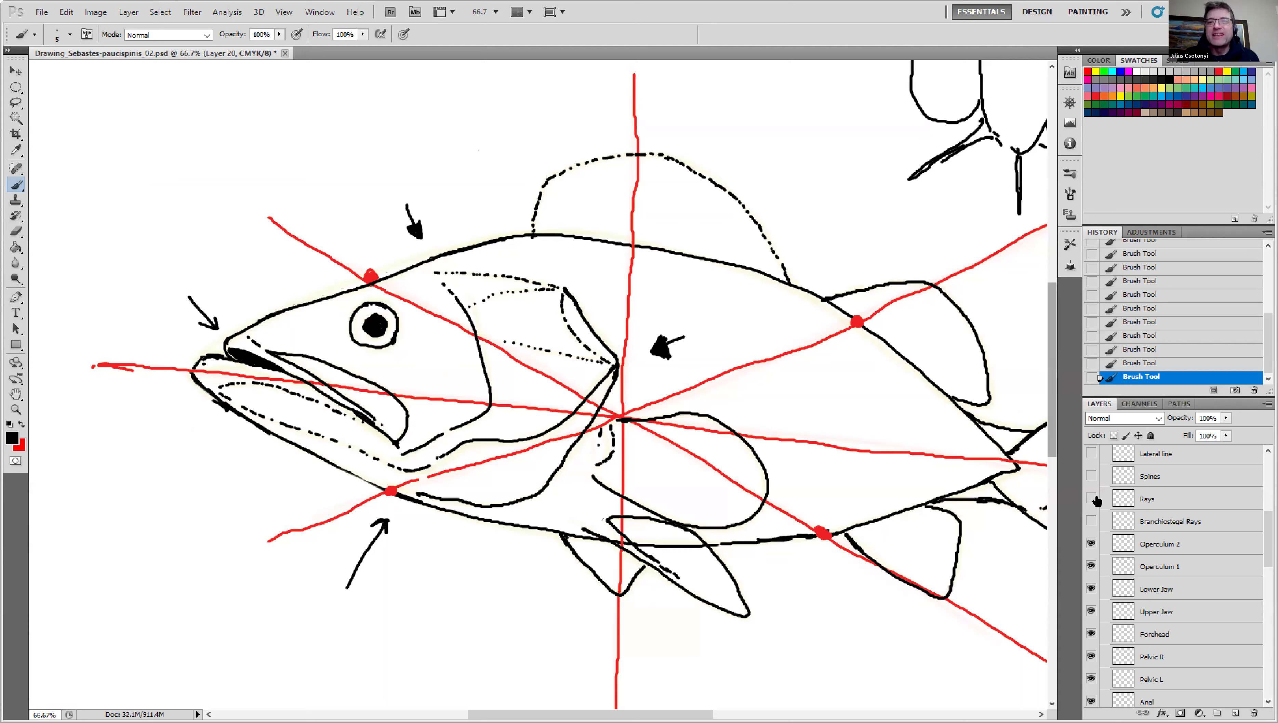
Show the Branchiostegal Rays guide and erase the arrows behind the gill cover, above the nape and below the throat.
left_click(1091, 522)
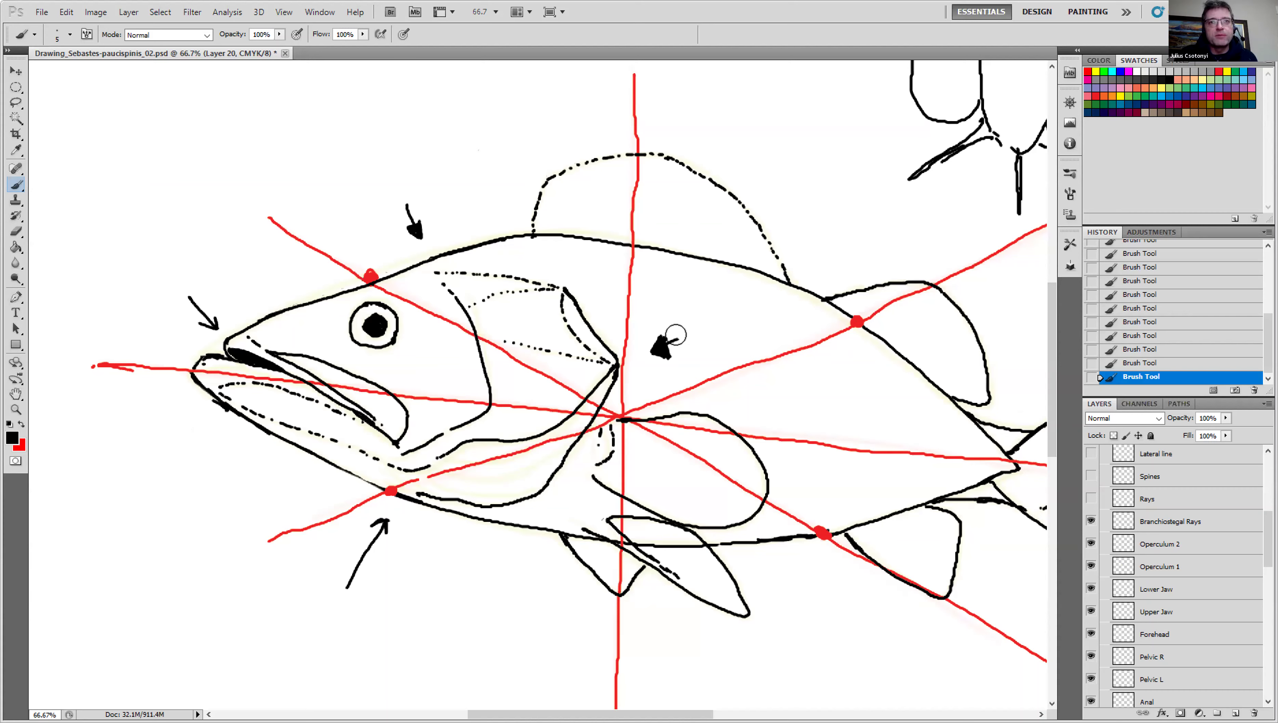
key("e")
left_click_drag(666, 354, 658, 347)
key("b")
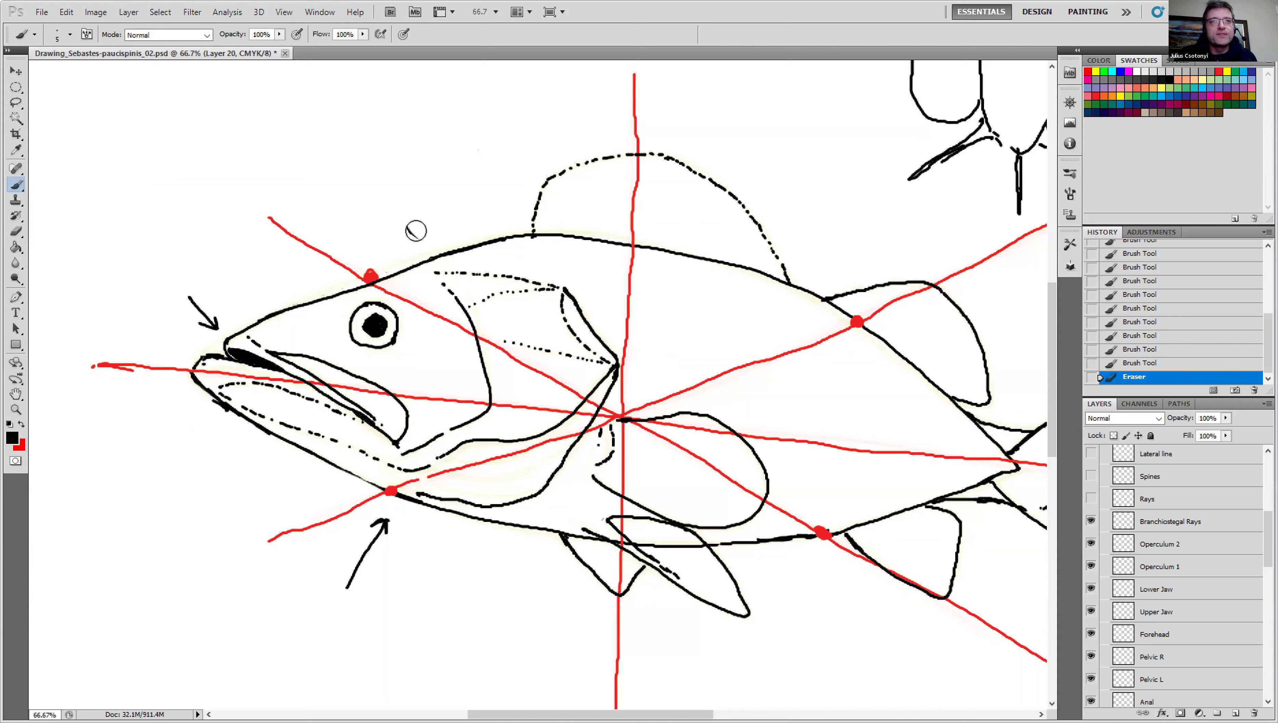
key("e")
mouse_move(369, 517)
left_mouse_down()
mouse_move(387, 540)
mouse_move(357, 563)
left_mouse_up()
key("b")
key("e")
key("b")
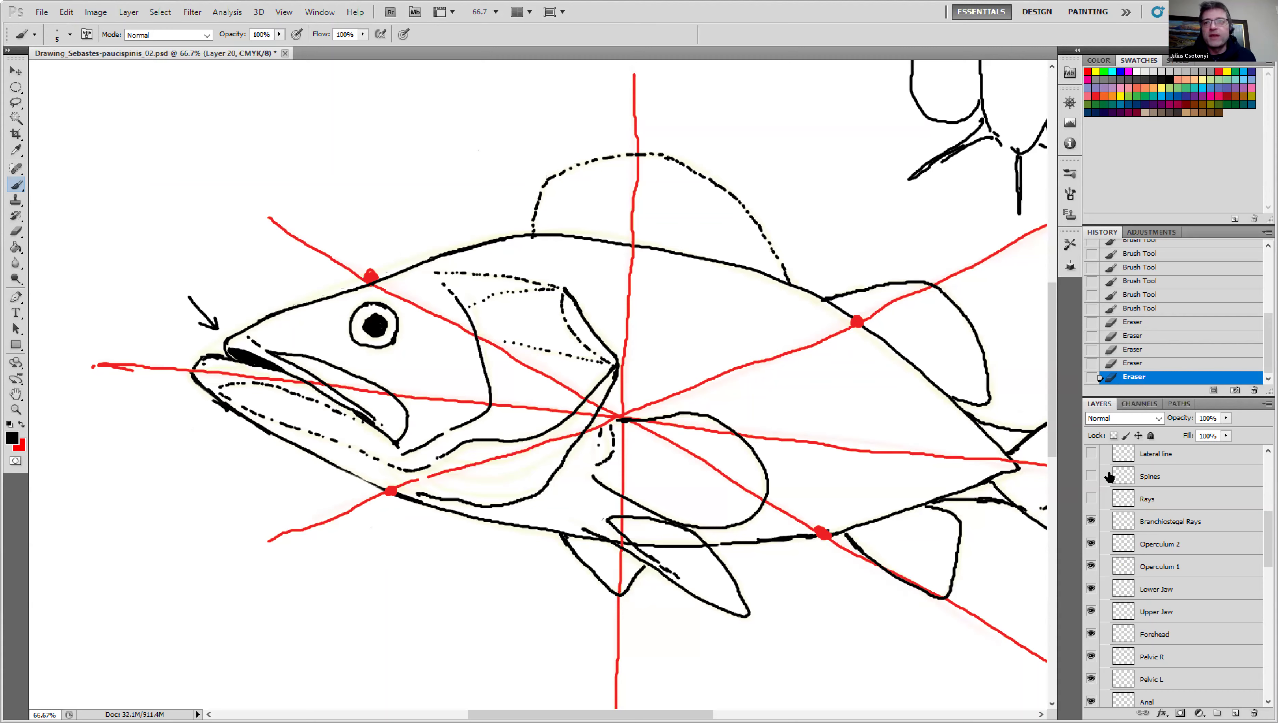
Erase the arrow in front of the snout on the Details layer, and make Layer 20 active again.
scroll(1107, 472, "up", 5)
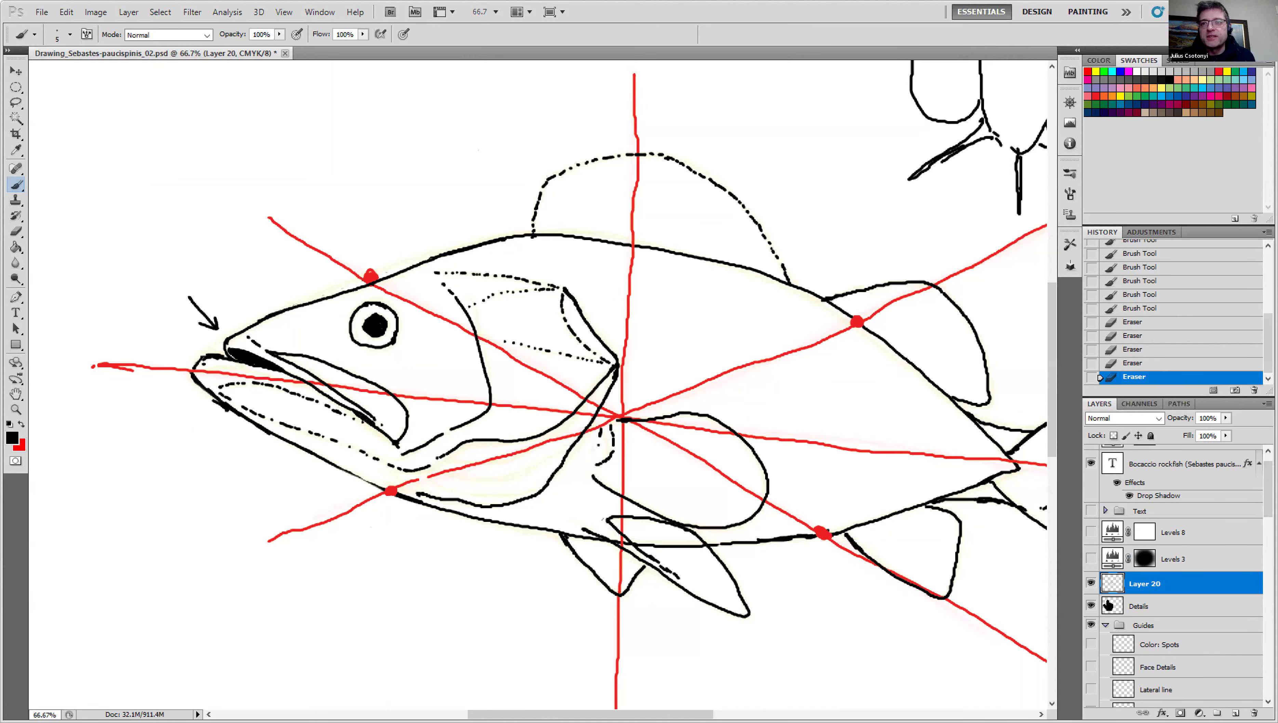
left_click(1109, 605)
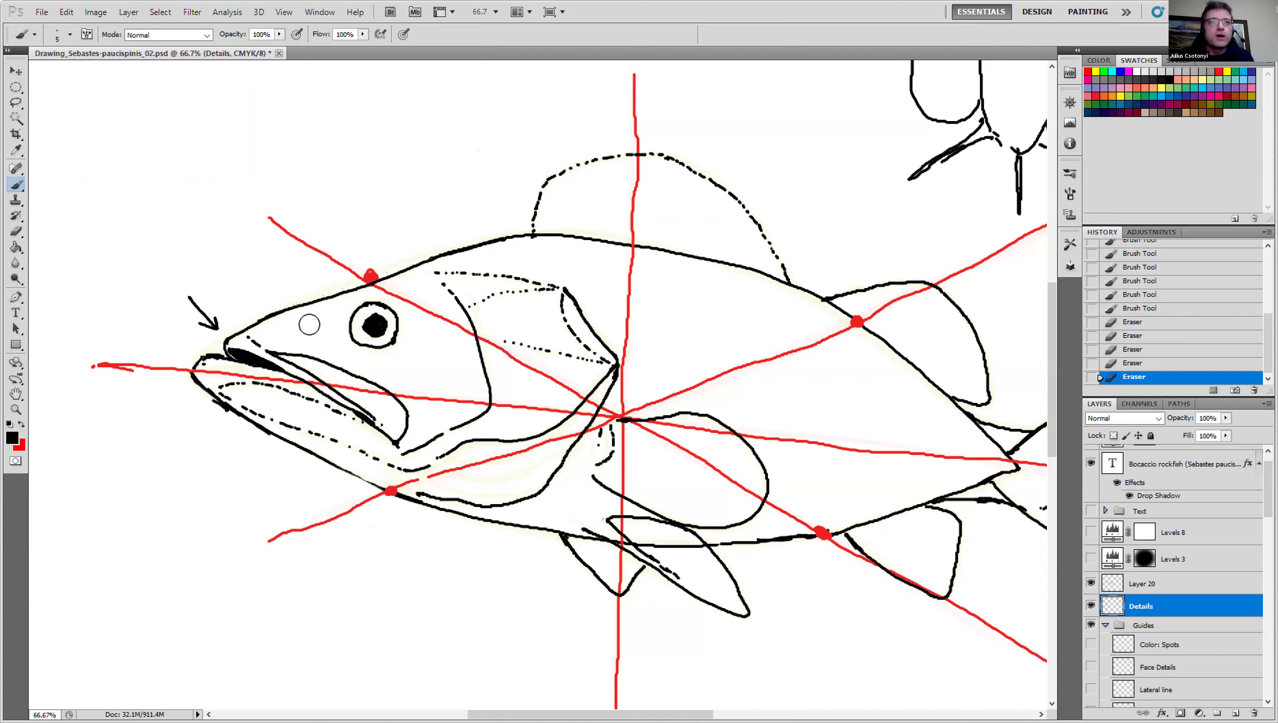
left_click_drag(205, 321, 215, 328)
left_click_drag(195, 298, 186, 295)
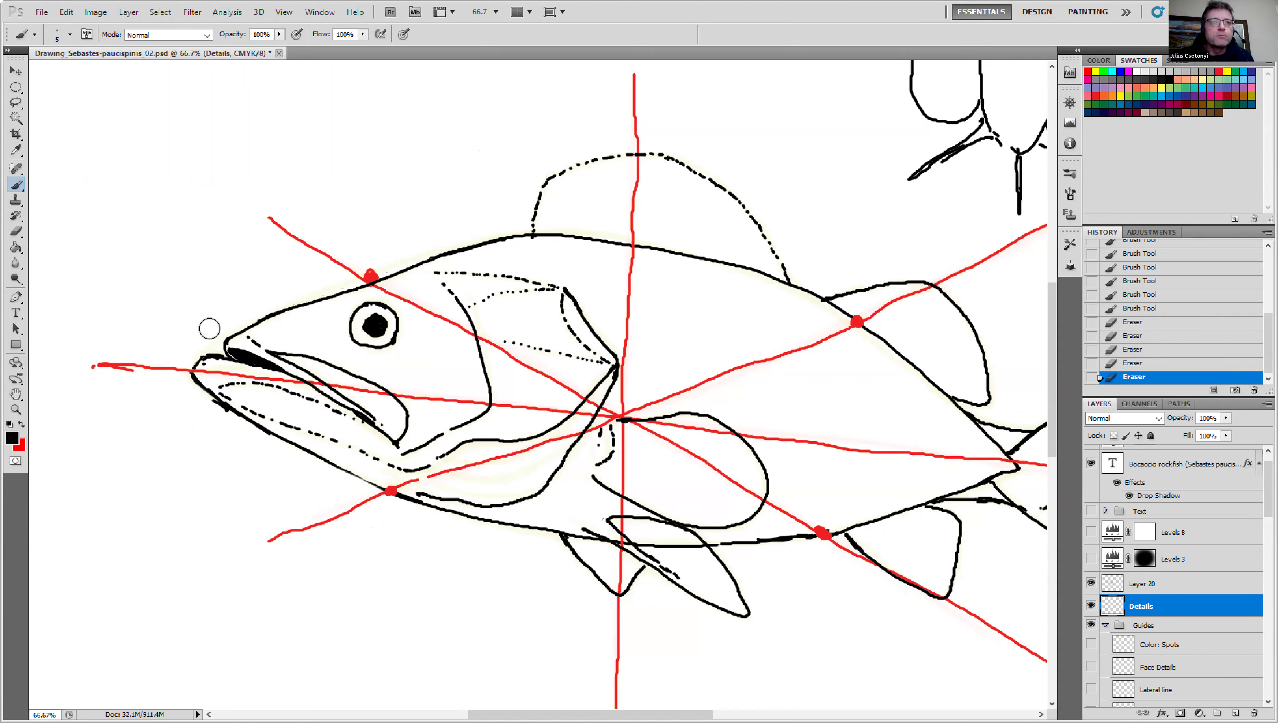
left_click(1117, 590)
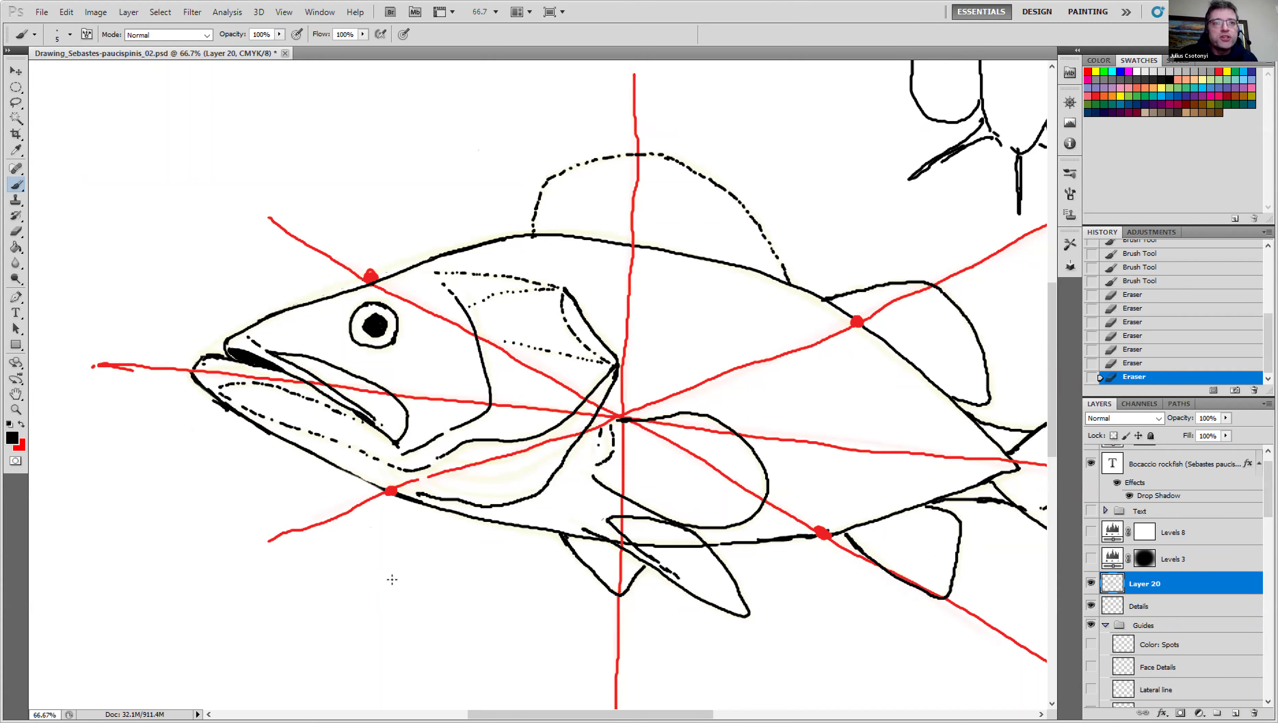
Brush an arrow pointing up at the throat, long branchiostegal rays along the lower gill cover, and short strokes continuing under the jaw.
mouse_move(390, 582)
left_mouse_down()
mouse_move(414, 524)
mouse_move(400, 520)
left_mouse_up()
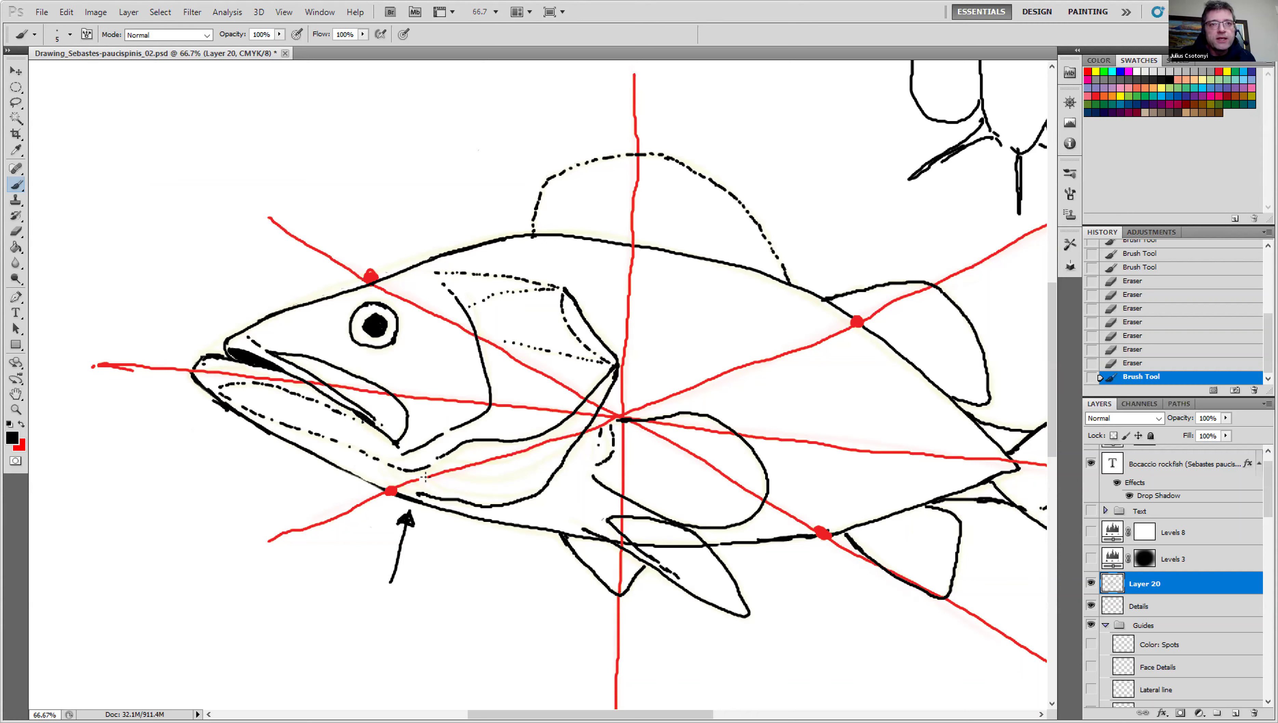
mouse_move(428, 476)
left_mouse_down()
mouse_move(537, 464)
mouse_move(589, 413)
left_mouse_up()
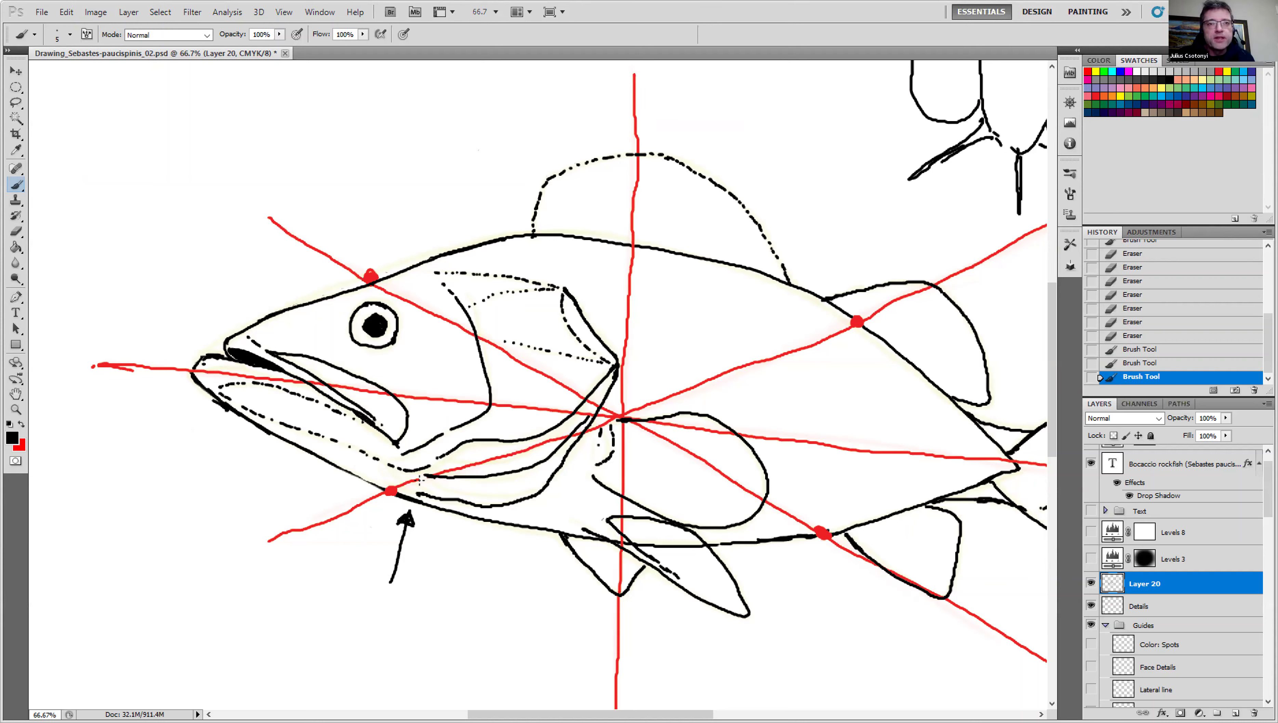
mouse_move(419, 480)
left_mouse_down()
mouse_move(507, 493)
mouse_move(478, 498)
mouse_move(468, 491)
mouse_move(549, 477)
left_mouse_up()
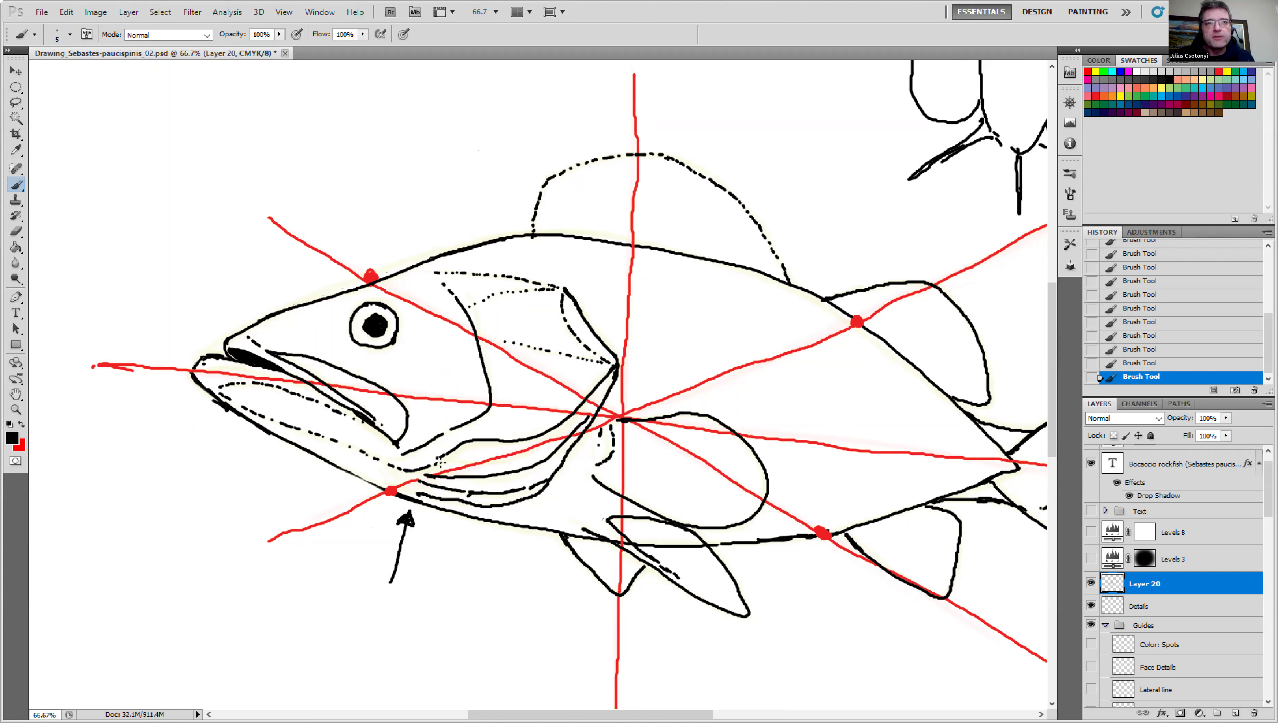
mouse_move(456, 460)
left_mouse_down()
mouse_move(527, 451)
mouse_move(602, 401)
left_mouse_up()
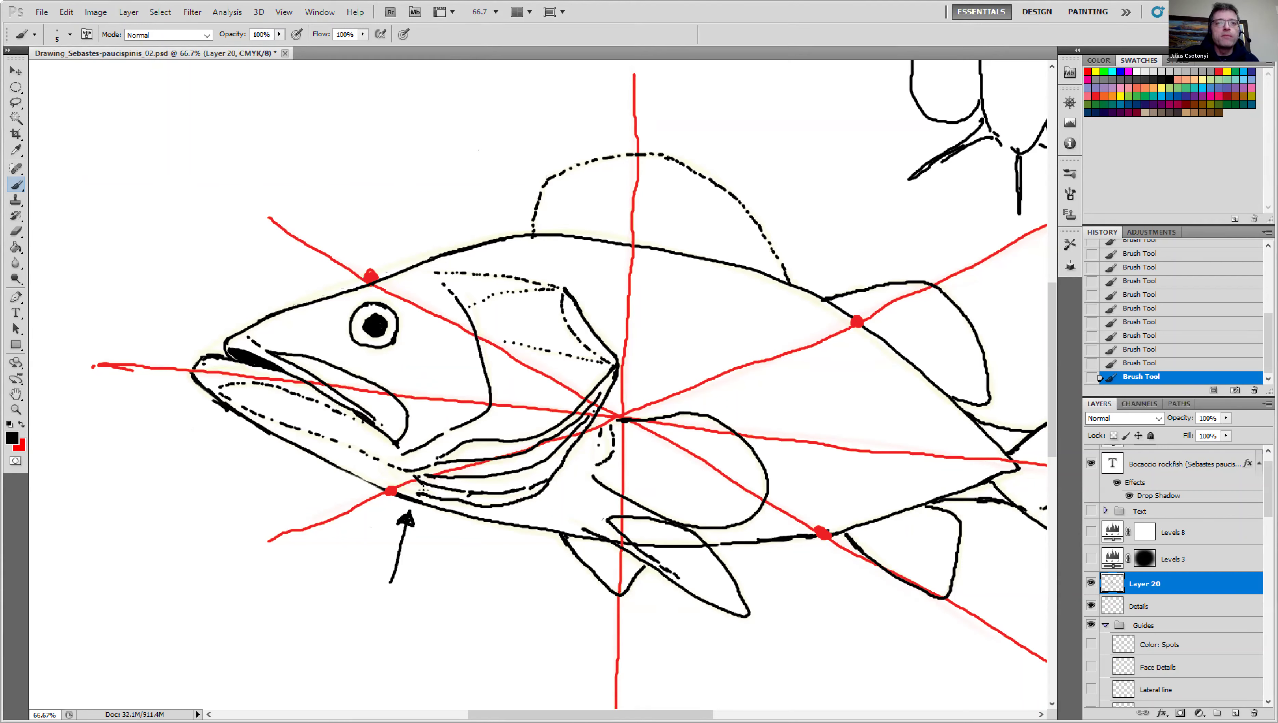
mouse_move(424, 489)
left_mouse_down()
mouse_move(395, 465)
mouse_move(407, 489)
mouse_move(387, 469)
mouse_move(392, 482)
mouse_move(346, 454)
left_mouse_up()
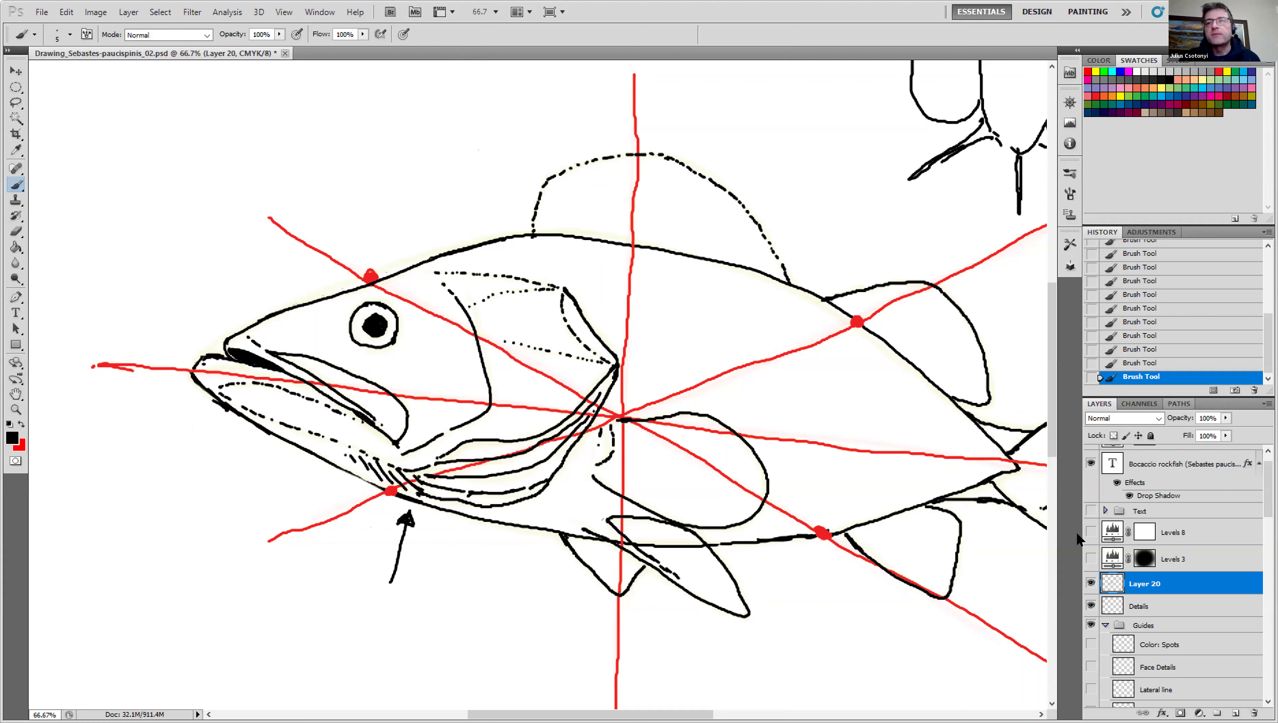
Show the Rays guide, brush rays across the rear dorsal fin, and erase the stroke ends overshooting its outer edge.
left_click_drag(1268, 489, 1268, 533)
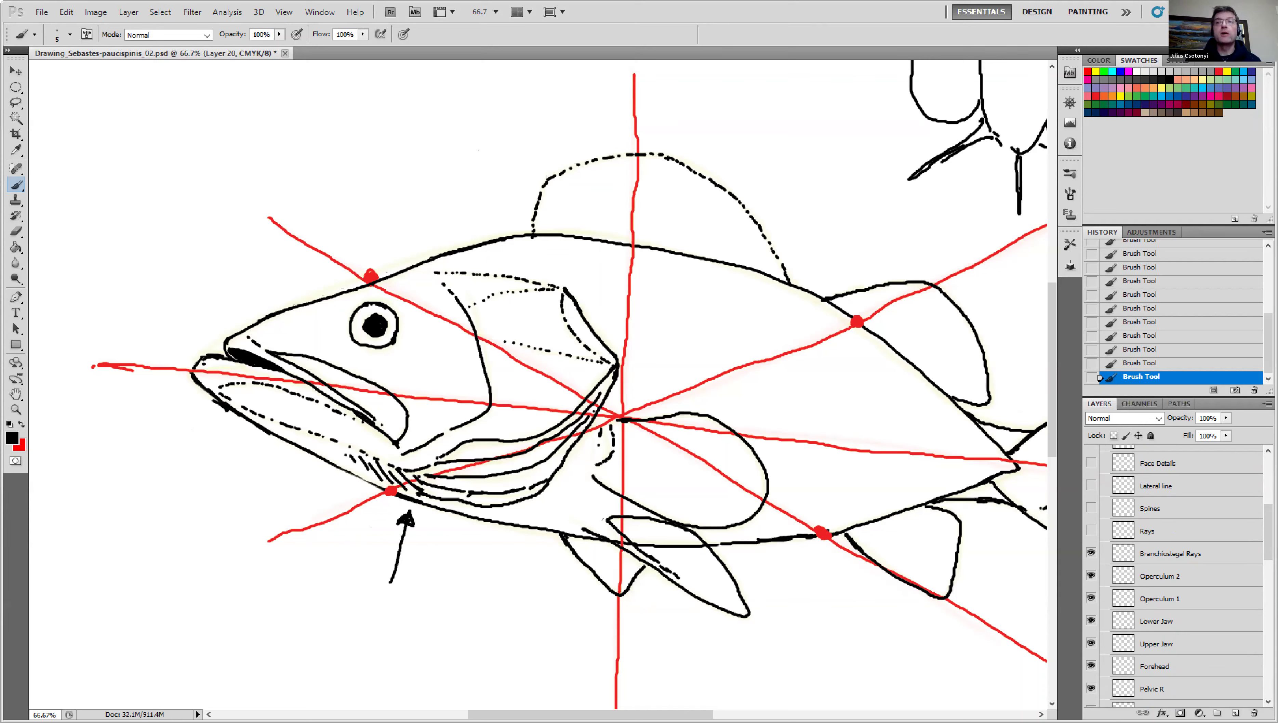
left_click(1092, 532)
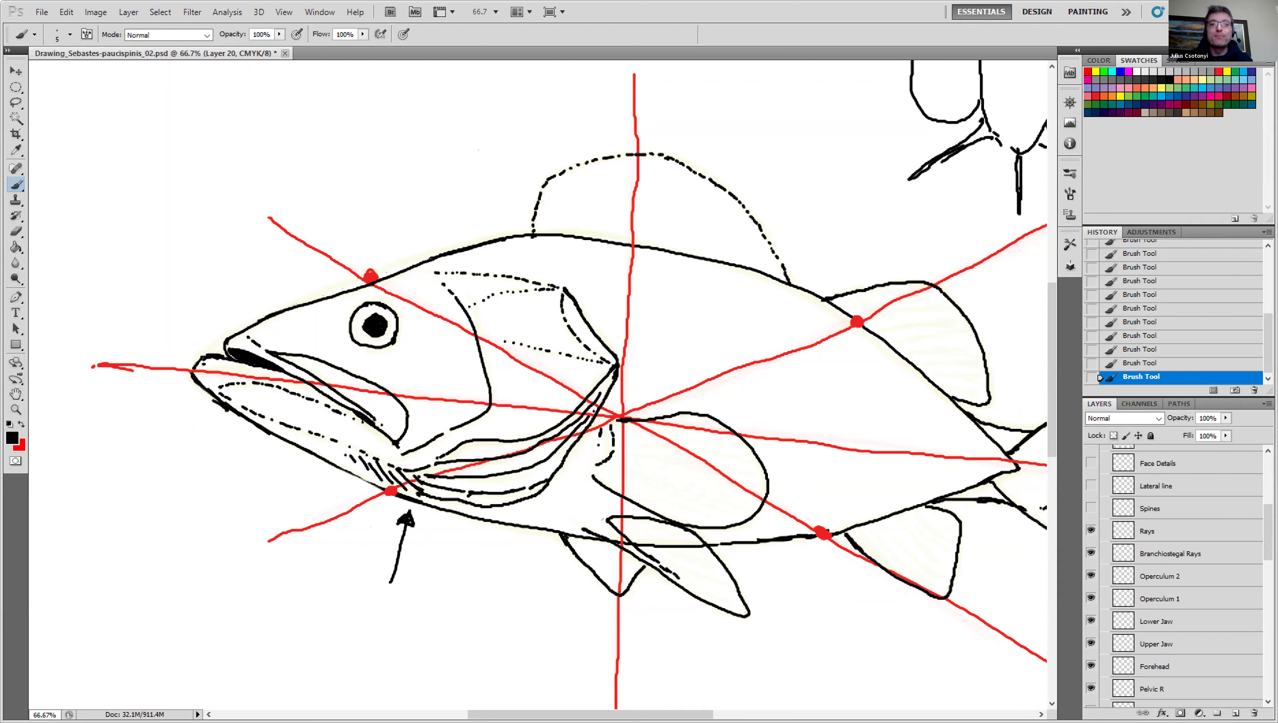
scroll(740, 255, "right", 5)
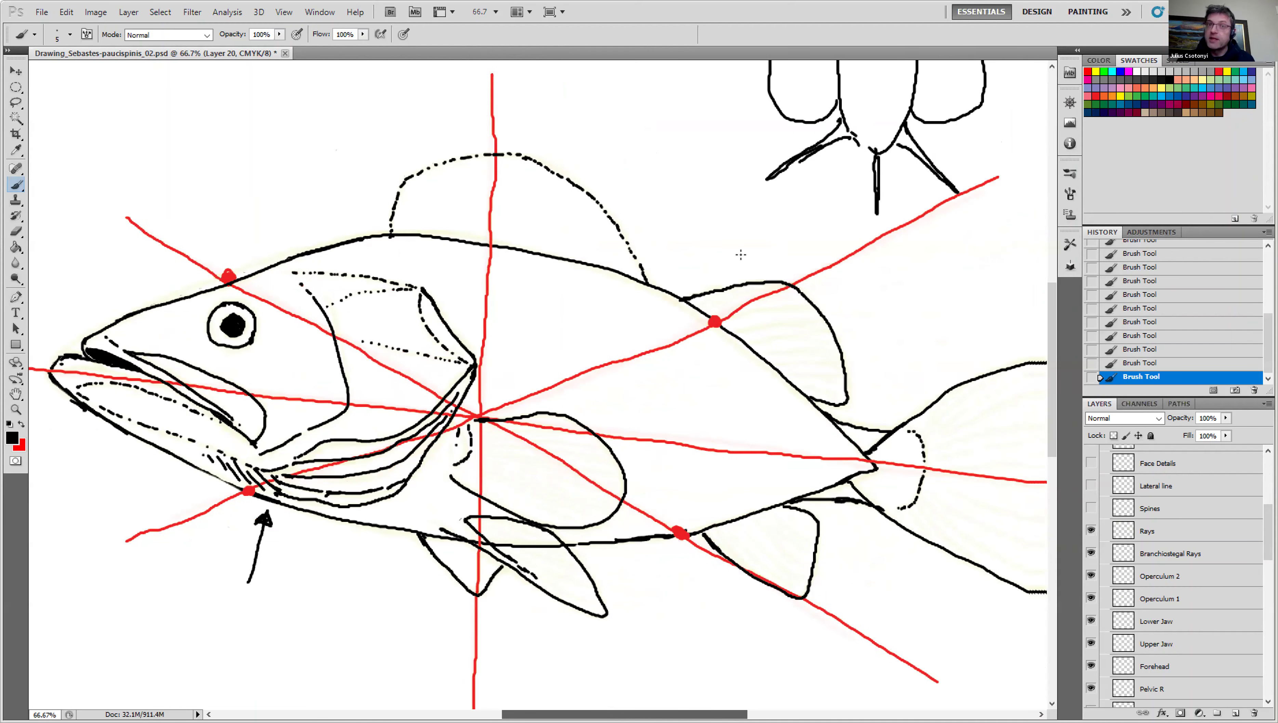
scroll(708, 260, "right", 3)
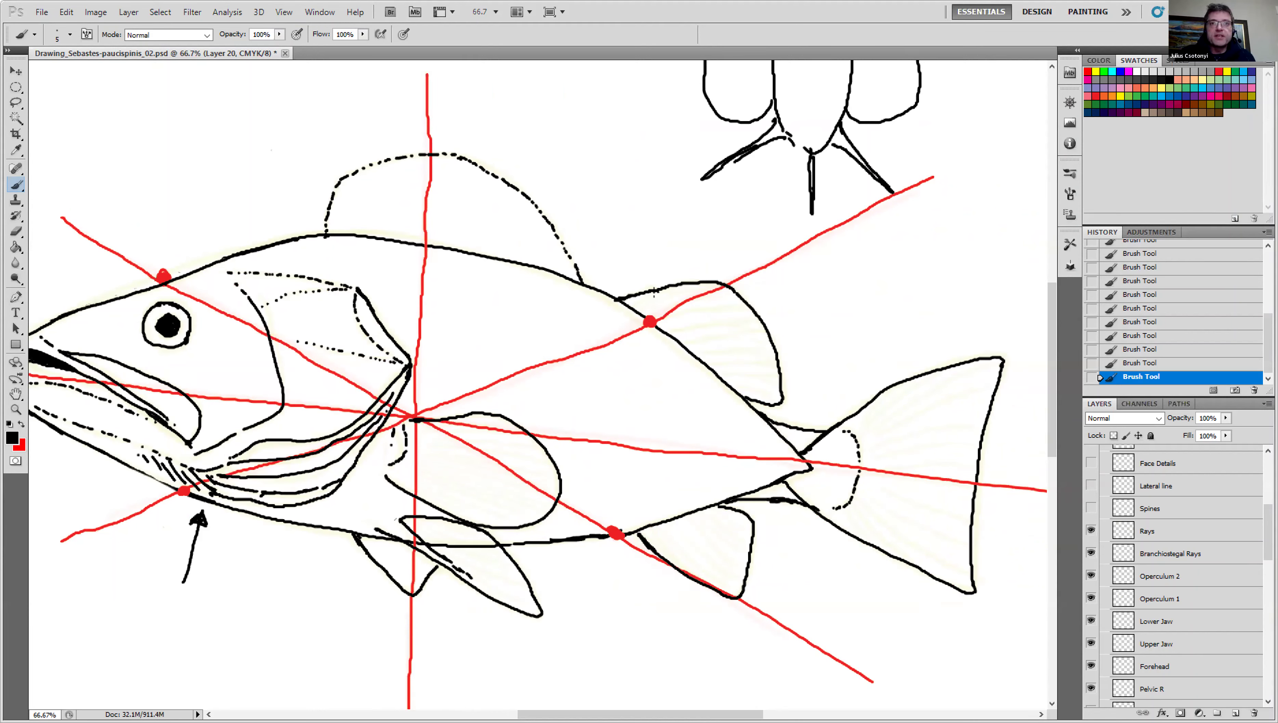
mouse_move(641, 304)
left_mouse_down()
mouse_move(706, 285)
mouse_move(650, 320)
mouse_move(711, 304)
mouse_move(742, 307)
left_mouse_up()
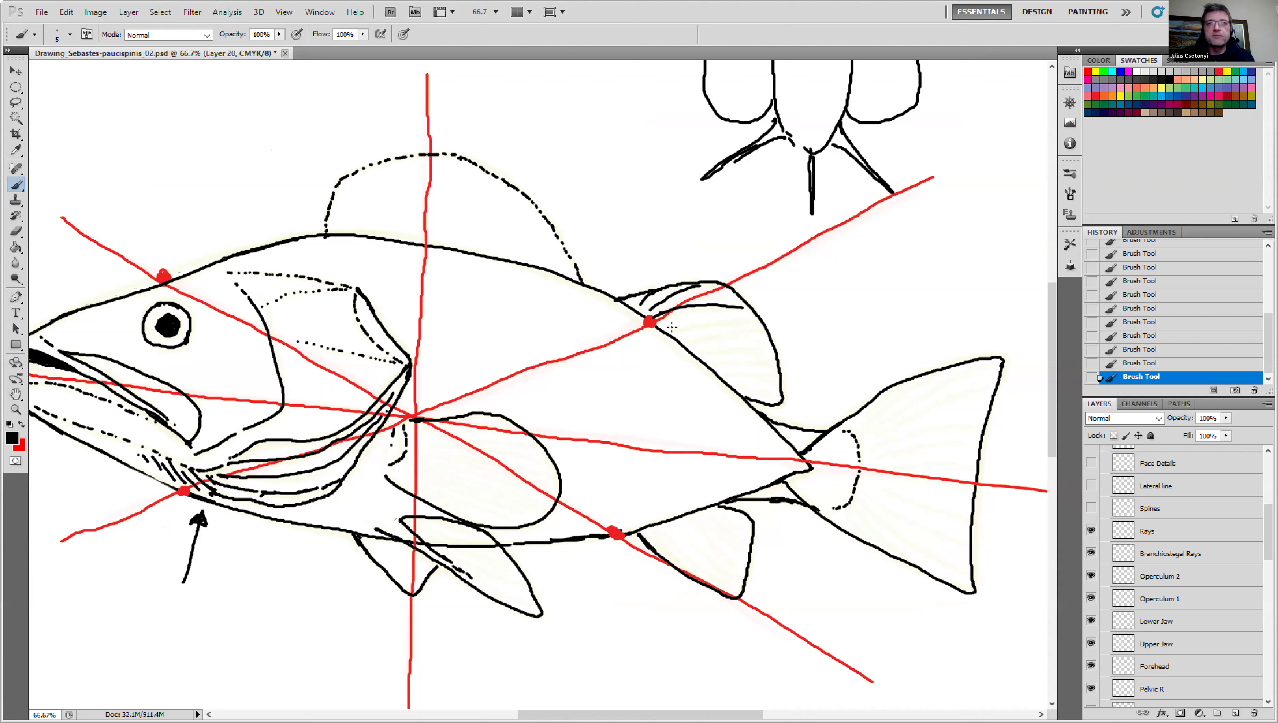
mouse_move(671, 327)
left_mouse_down()
mouse_move(728, 317)
mouse_move(705, 336)
mouse_move(772, 331)
mouse_move(730, 345)
mouse_move(780, 347)
left_mouse_up()
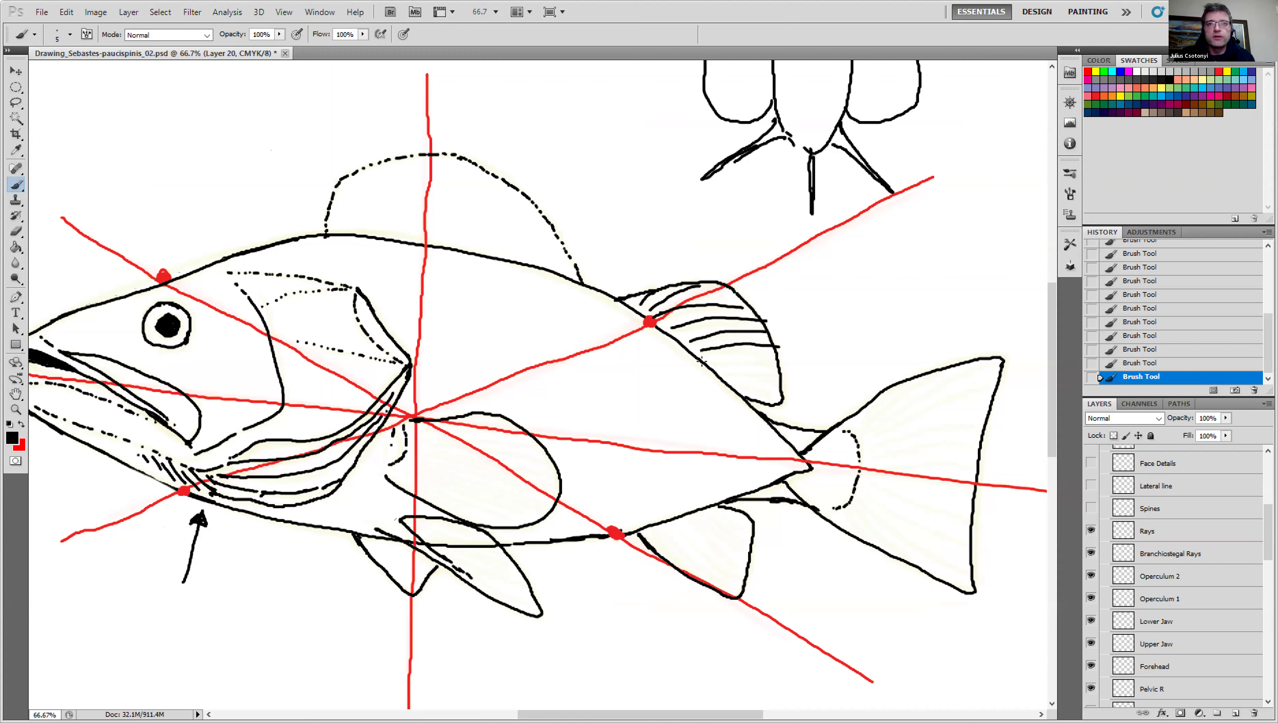
mouse_move(707, 361)
left_mouse_down()
mouse_move(764, 361)
mouse_move(740, 372)
mouse_move(774, 375)
mouse_move(747, 385)
mouse_move(782, 391)
left_mouse_up()
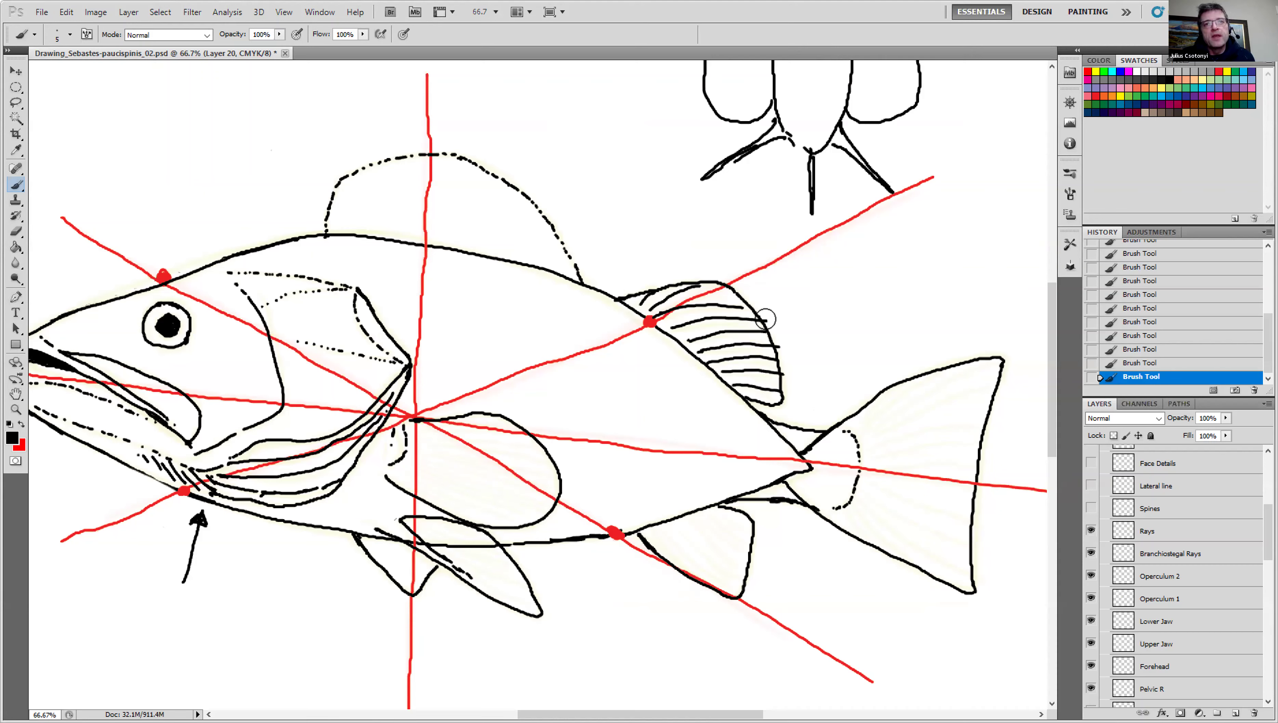
mouse_move(776, 330)
left_mouse_down()
mouse_move(780, 354)
mouse_move(774, 331)
left_mouse_up()
left_click(803, 326)
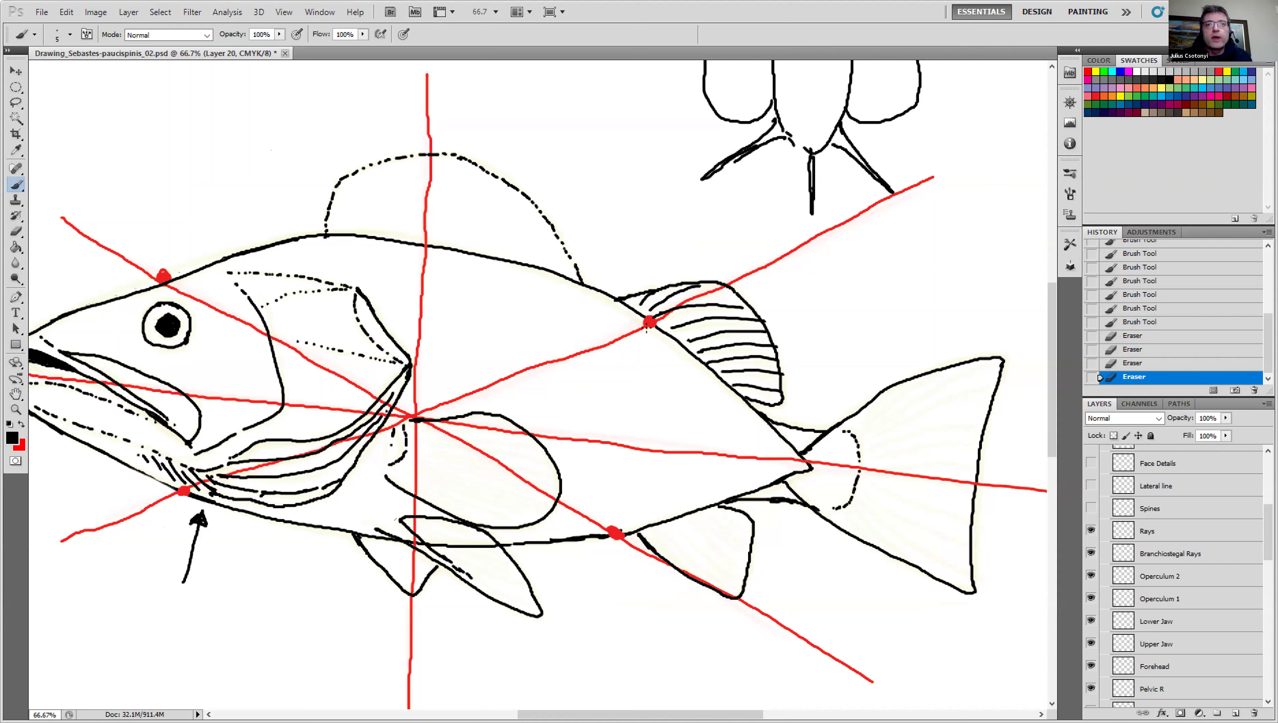
Fill in the rear dorsal fin with additional short rays near its front base and between the existing rays.
left_click_drag(651, 311, 642, 304)
left_click_drag(641, 309, 739, 298)
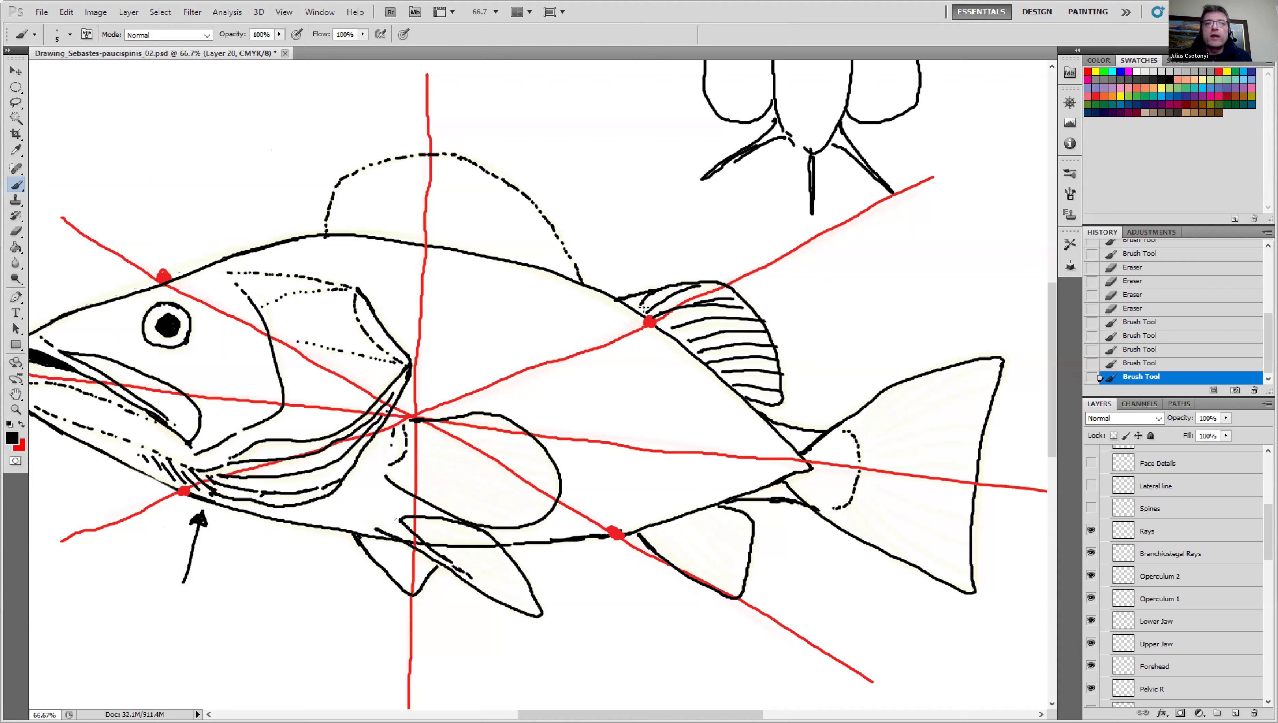
left_click_drag(643, 306, 643, 297)
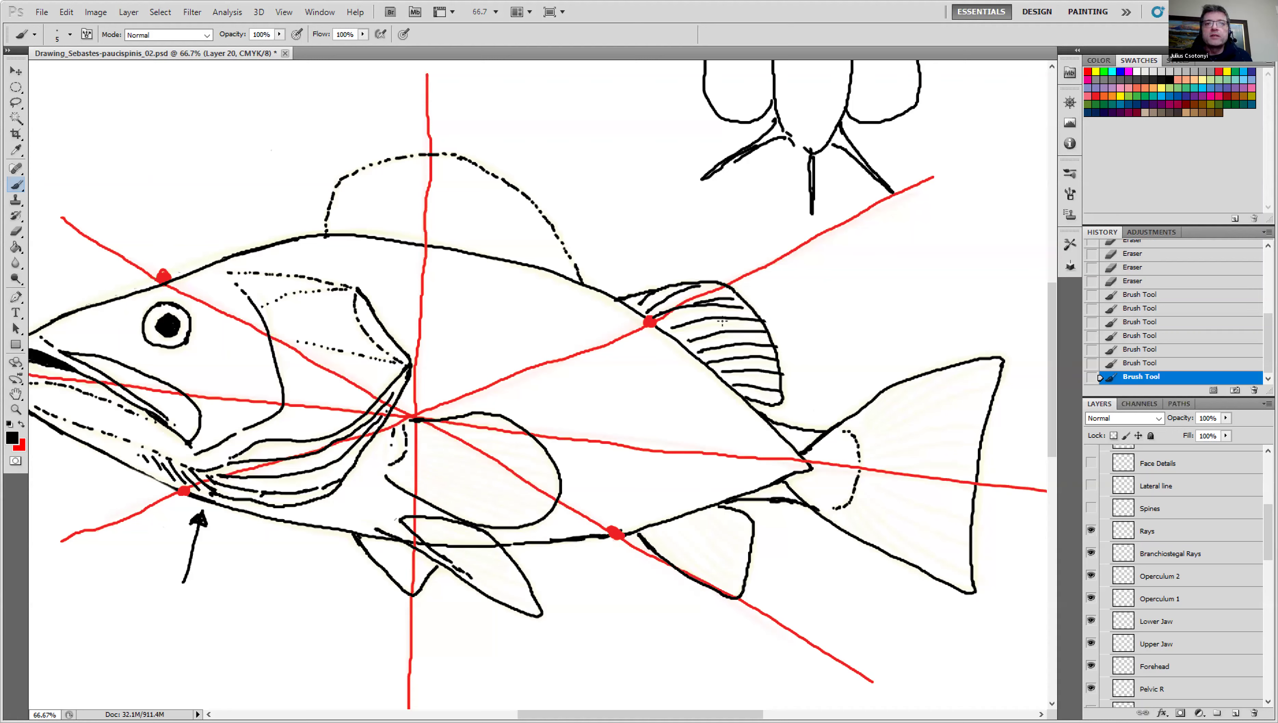
mouse_move(713, 317)
left_mouse_down()
mouse_move(721, 332)
mouse_move(757, 324)
mouse_move(730, 341)
mouse_move(776, 335)
left_mouse_up()
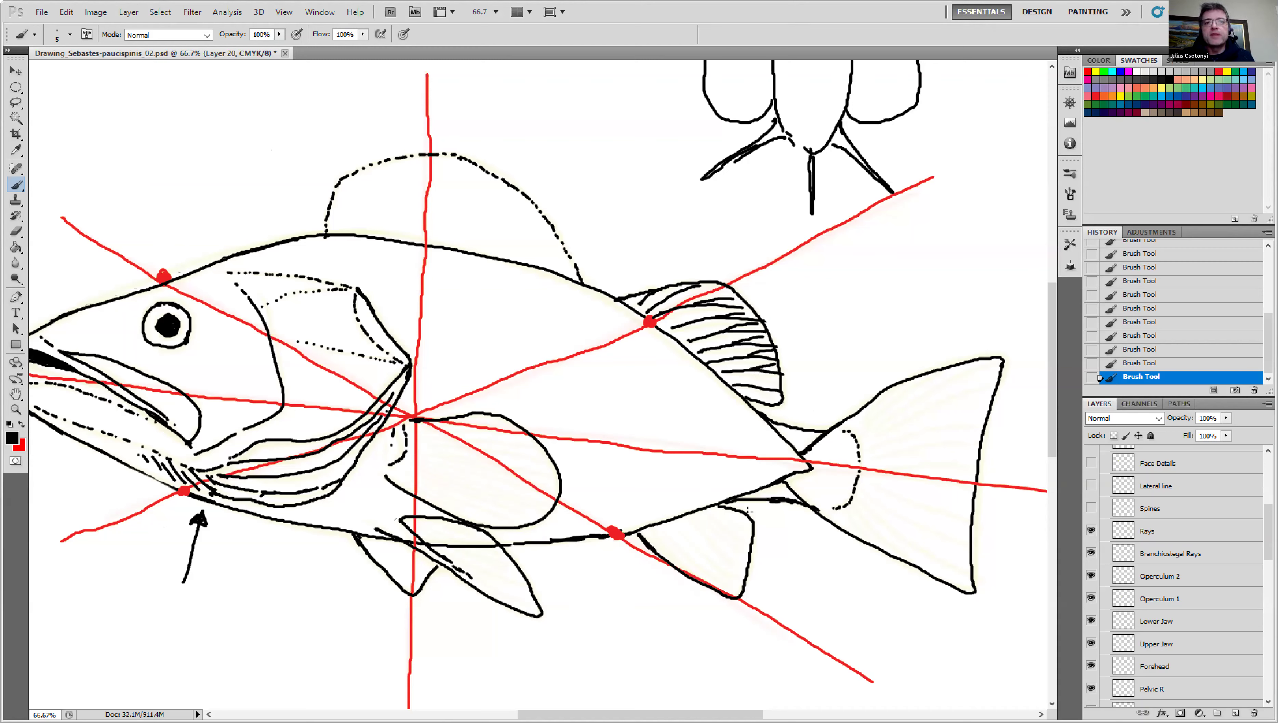
Brush slanting rays across the anal fin from its base to its outer edge.
mouse_move(719, 508)
left_mouse_down()
mouse_move(756, 535)
mouse_move(706, 520)
mouse_move(740, 546)
left_mouse_up()
left_click_drag(691, 513, 727, 575)
left_click_drag(661, 531, 737, 595)
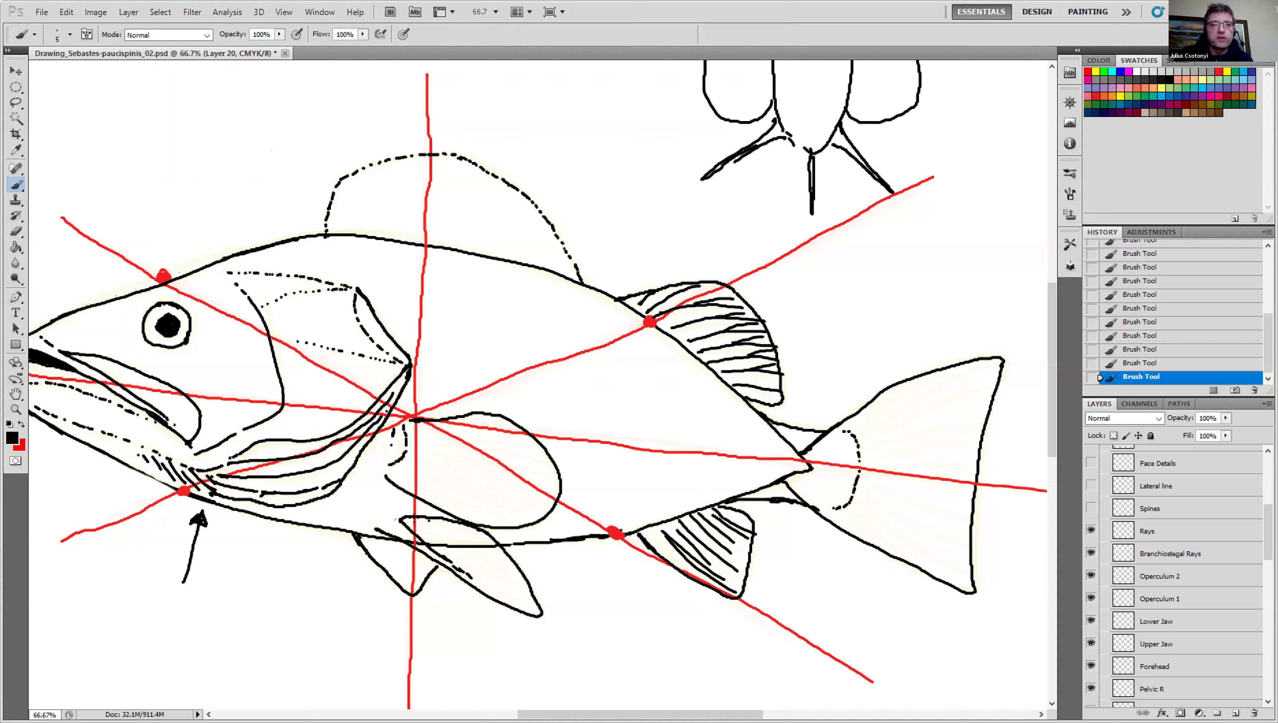
Brush lengthwise rays on both pelvic fins, following the slant of each fin.
mouse_move(469, 529)
left_mouse_down()
mouse_move(426, 523)
mouse_move(476, 539)
mouse_move(421, 525)
mouse_move(511, 573)
left_mouse_up()
left_click_drag(413, 525, 524, 591)
left_click_drag(448, 552, 529, 600)
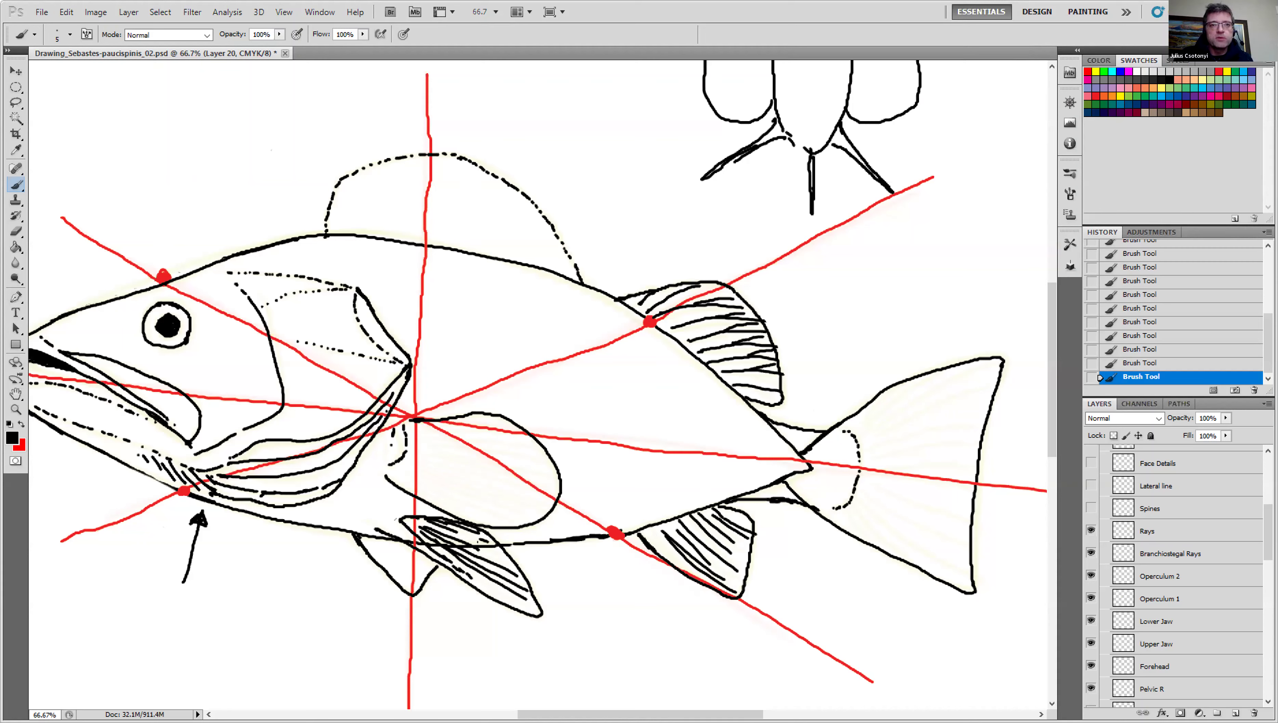
mouse_move(393, 543)
left_mouse_down()
mouse_move(434, 564)
mouse_move(410, 592)
left_mouse_up()
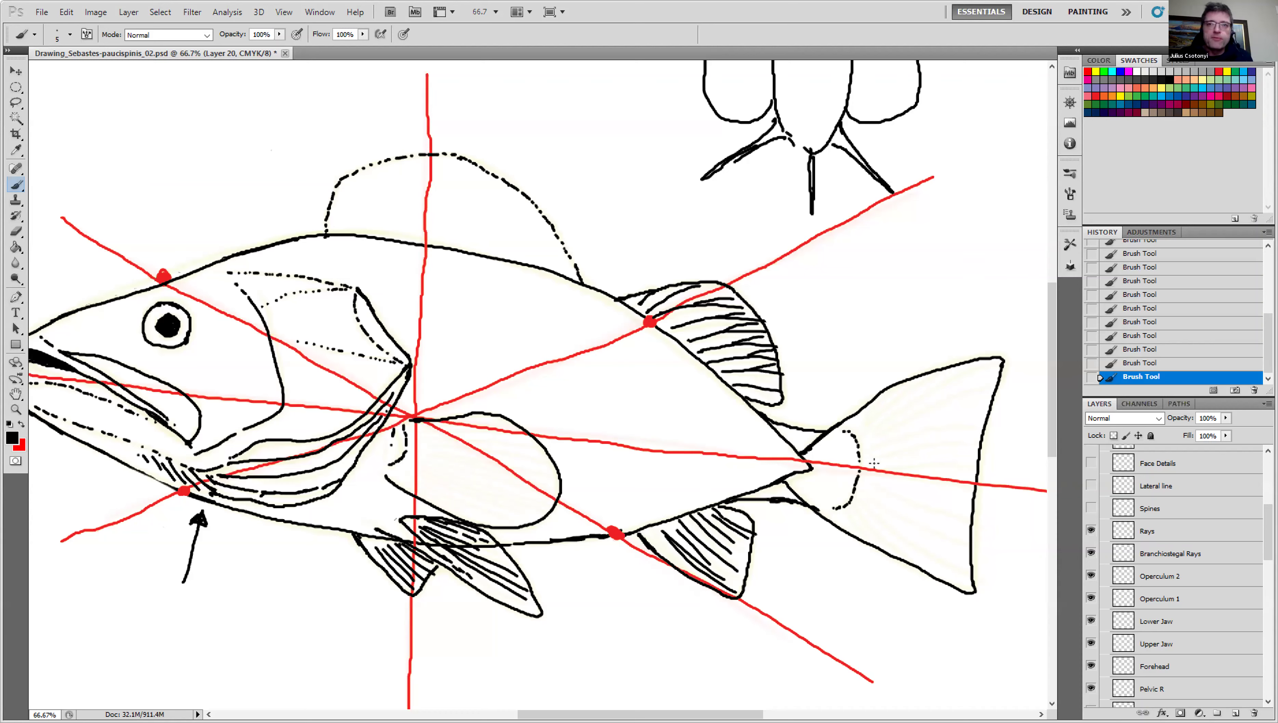
Brush rays across the tail fin, fanning from its dashed base line to the outer edge in both the upper and lower halves.
left_click_drag(873, 473, 970, 474)
left_click_drag(868, 464, 964, 448)
left_click_drag(864, 453, 979, 426)
left_click_drag(863, 442, 991, 393)
left_click_drag(860, 434, 982, 362)
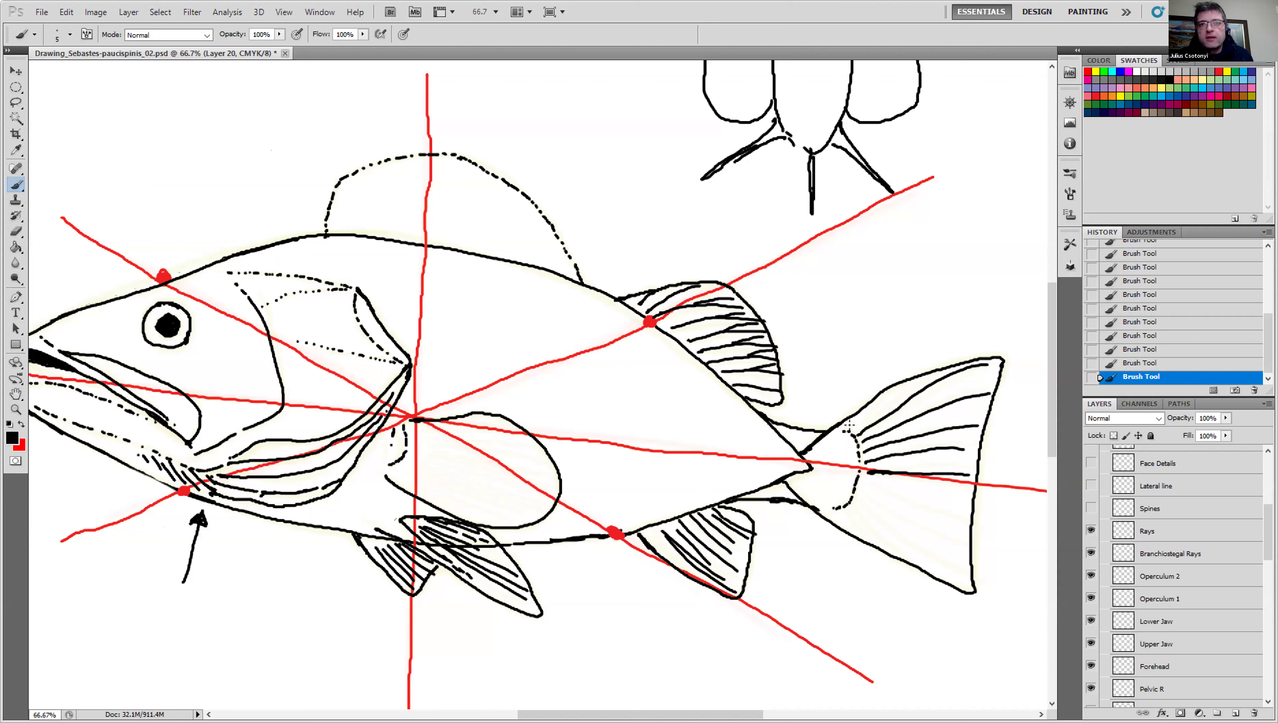
left_click_drag(850, 429, 909, 385)
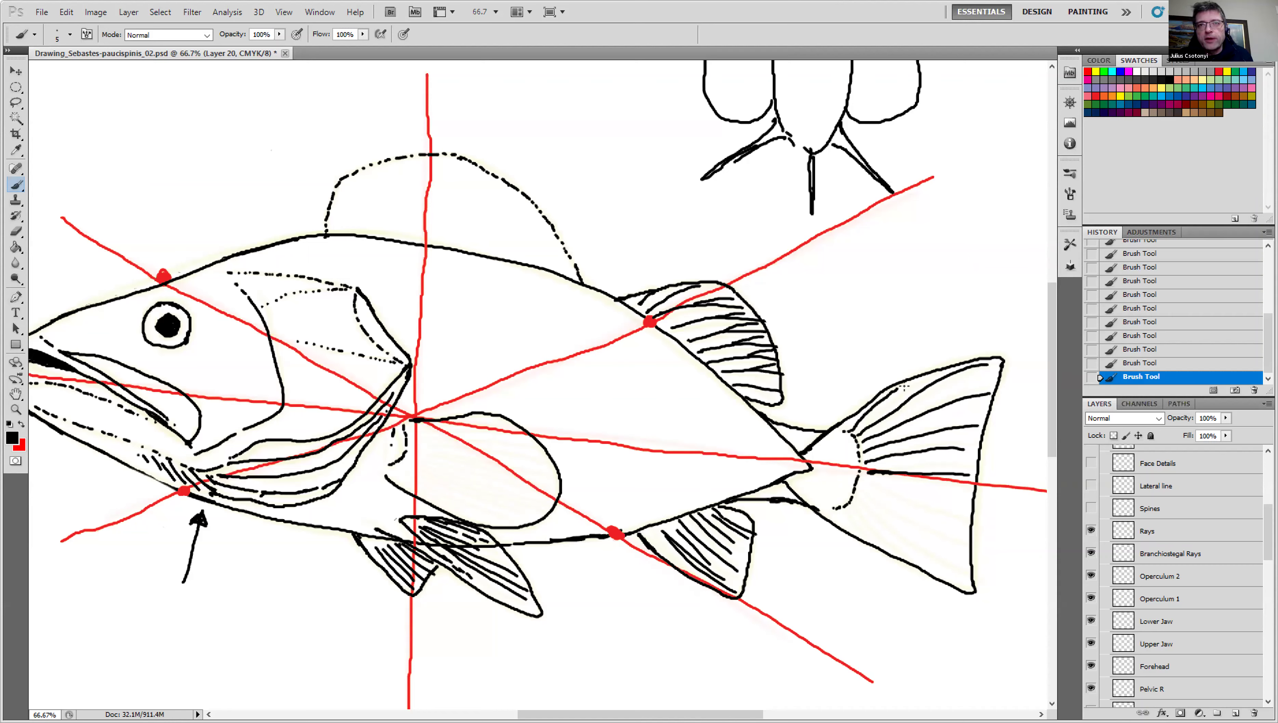
mouse_move(869, 479)
left_mouse_down()
mouse_move(970, 514)
mouse_move(885, 498)
mouse_move(946, 528)
mouse_move(882, 512)
mouse_move(971, 565)
left_mouse_up()
left_click_drag(857, 509, 961, 580)
left_click_drag(845, 508, 897, 557)
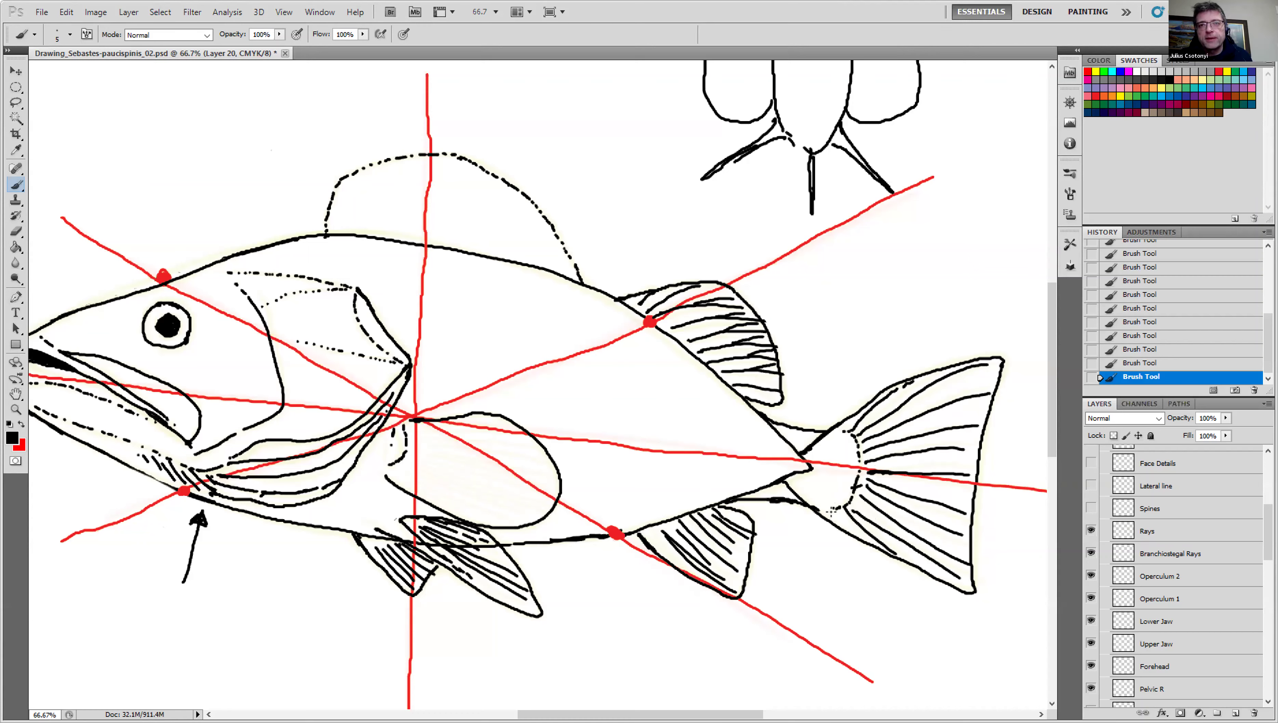
left_click_drag(831, 512, 851, 531)
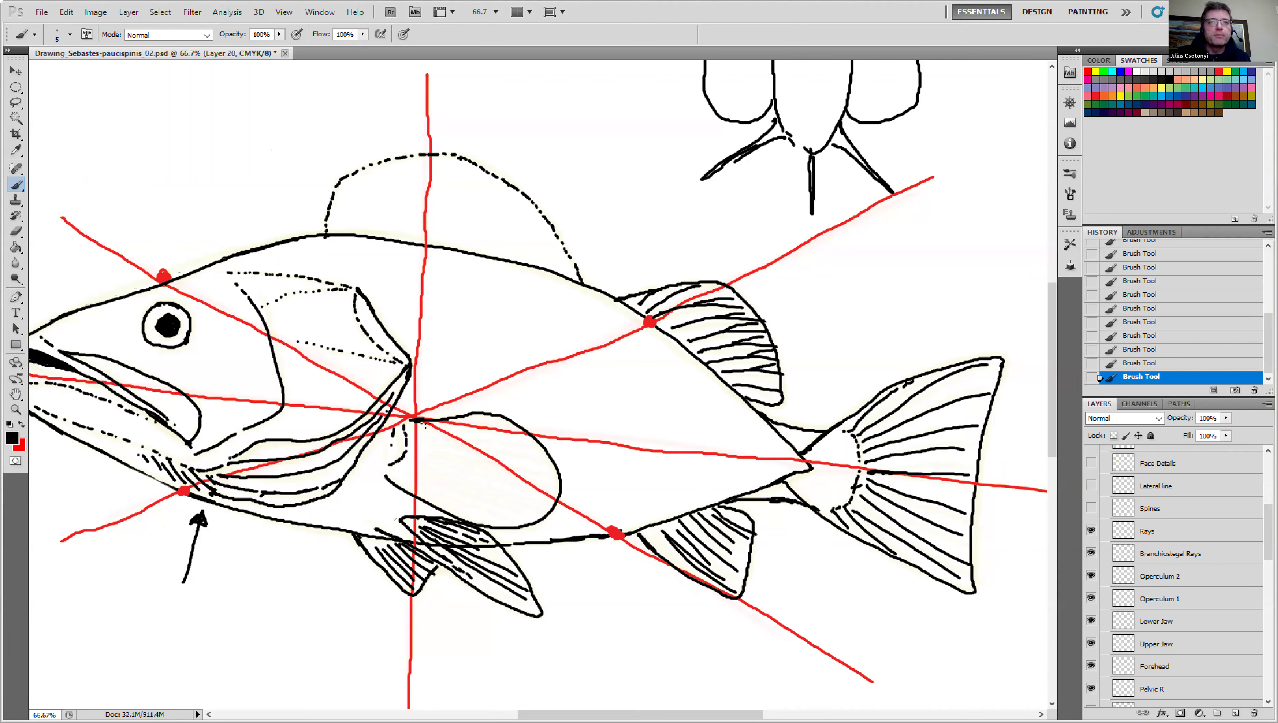
Brush lengthwise rays across the pectoral fin and erase the stroke ends overshooting its outer edge.
mouse_move(424, 428)
left_mouse_down()
mouse_move(498, 421)
mouse_move(449, 435)
mouse_move(524, 442)
left_mouse_up()
mouse_move(426, 439)
left_mouse_down()
mouse_move(569, 460)
mouse_move(453, 452)
mouse_move(562, 477)
mouse_move(477, 465)
left_mouse_up()
mouse_move(548, 485)
left_mouse_down()
mouse_move(478, 465)
mouse_move(523, 493)
left_mouse_up()
left_click_drag(415, 463, 512, 501)
mouse_move(407, 471)
left_mouse_down()
mouse_move(509, 510)
mouse_move(478, 514)
left_mouse_up()
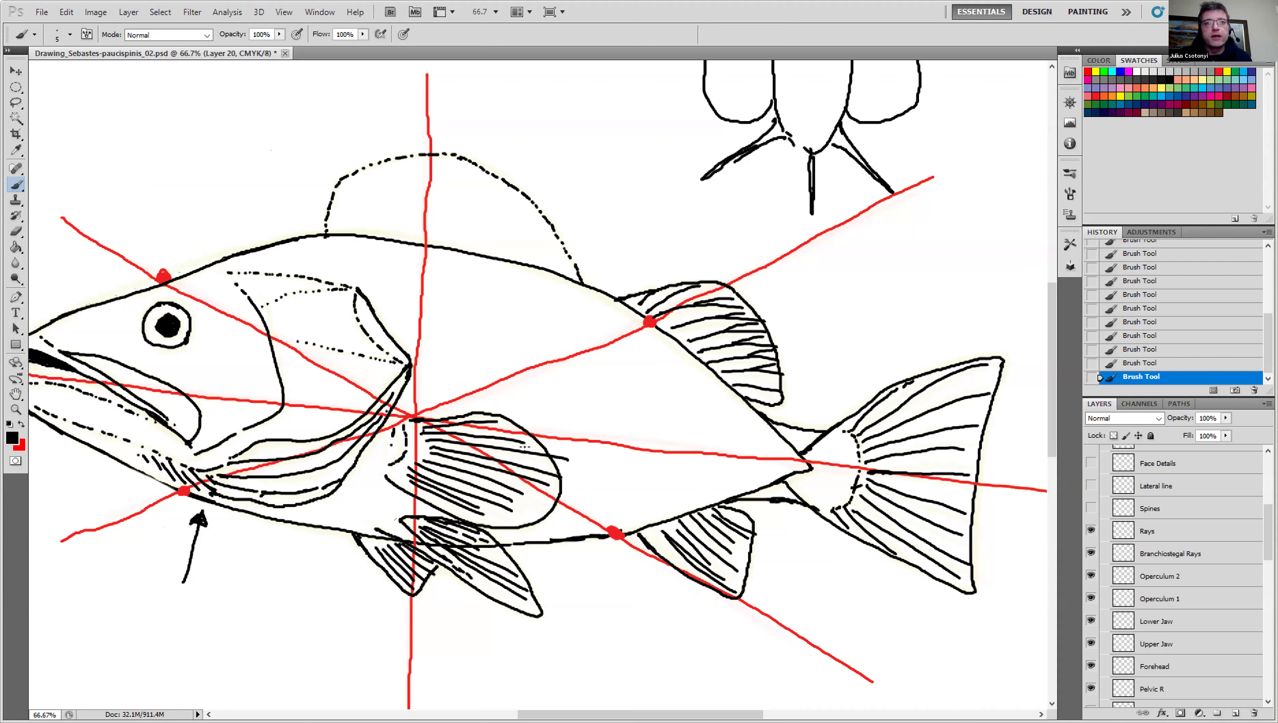
left_click(560, 452)
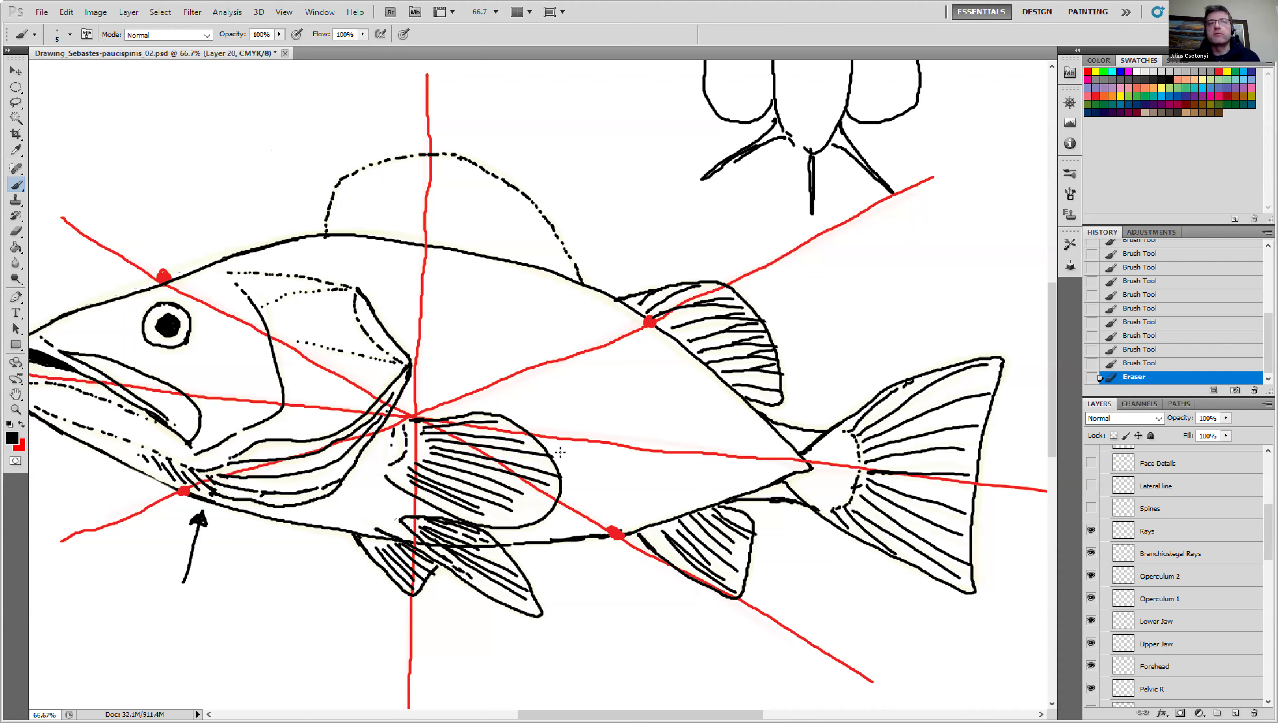
Show the Spines guide, draw an arrow pointing at the front dorsal fin, and brush slanting spines along that fin's full length.
left_click(1091, 511)
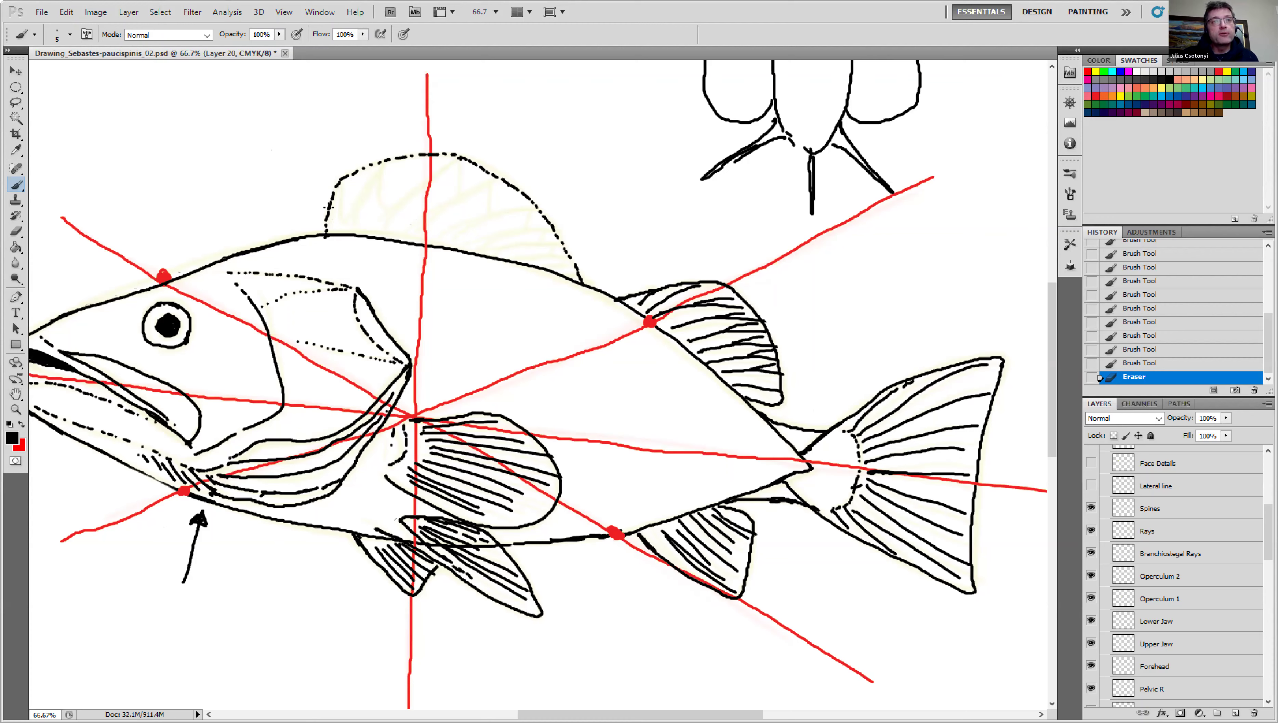
mouse_move(290, 123)
left_mouse_down()
mouse_move(329, 173)
mouse_move(320, 155)
mouse_move(306, 163)
mouse_move(318, 151)
mouse_move(317, 168)
left_mouse_up()
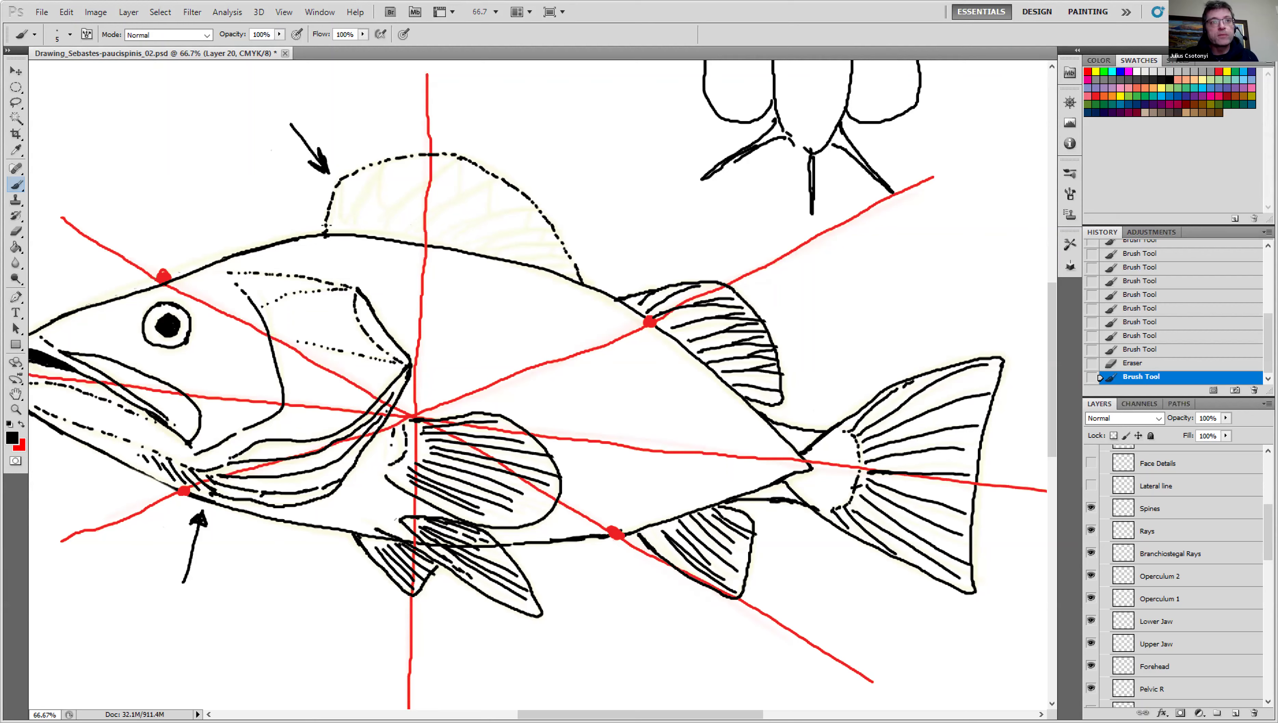
mouse_move(333, 204)
left_mouse_down()
mouse_move(343, 228)
mouse_move(340, 180)
mouse_move(340, 207)
left_mouse_up()
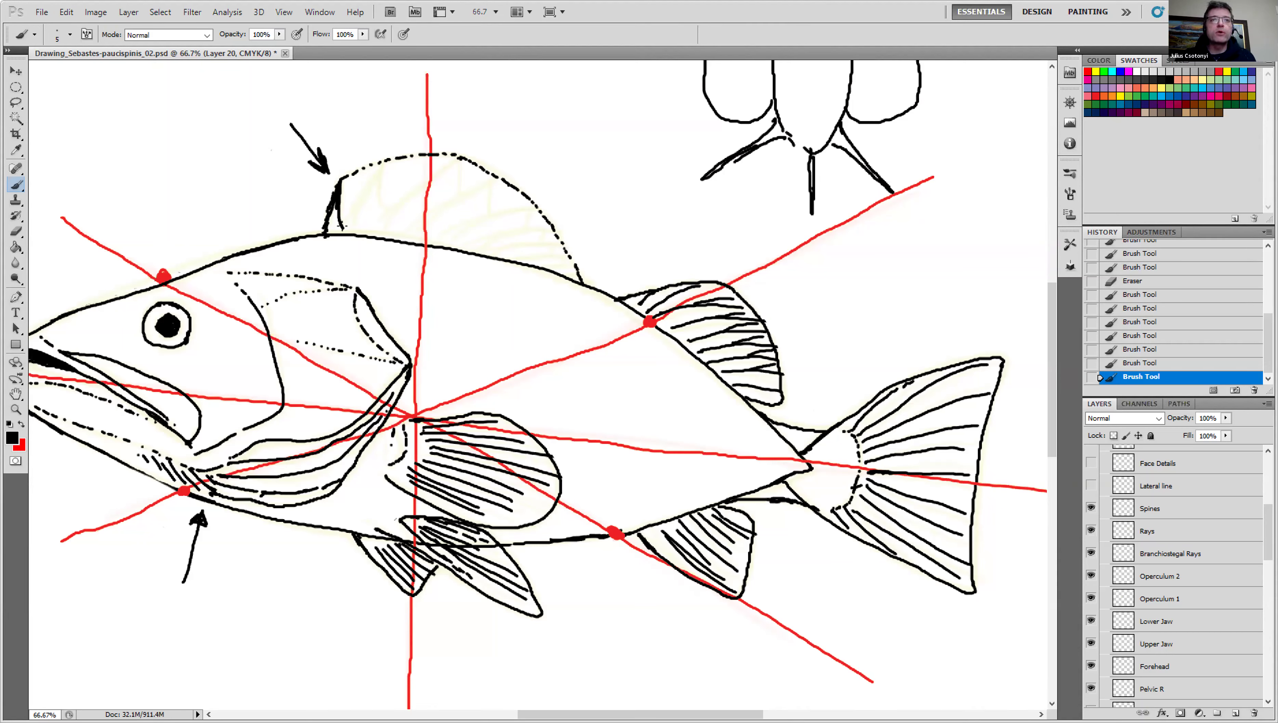
mouse_move(338, 218)
left_mouse_down()
mouse_move(340, 232)
mouse_move(387, 160)
mouse_move(340, 232)
mouse_move(380, 220)
mouse_move(456, 157)
mouse_move(377, 237)
mouse_move(359, 230)
left_mouse_up()
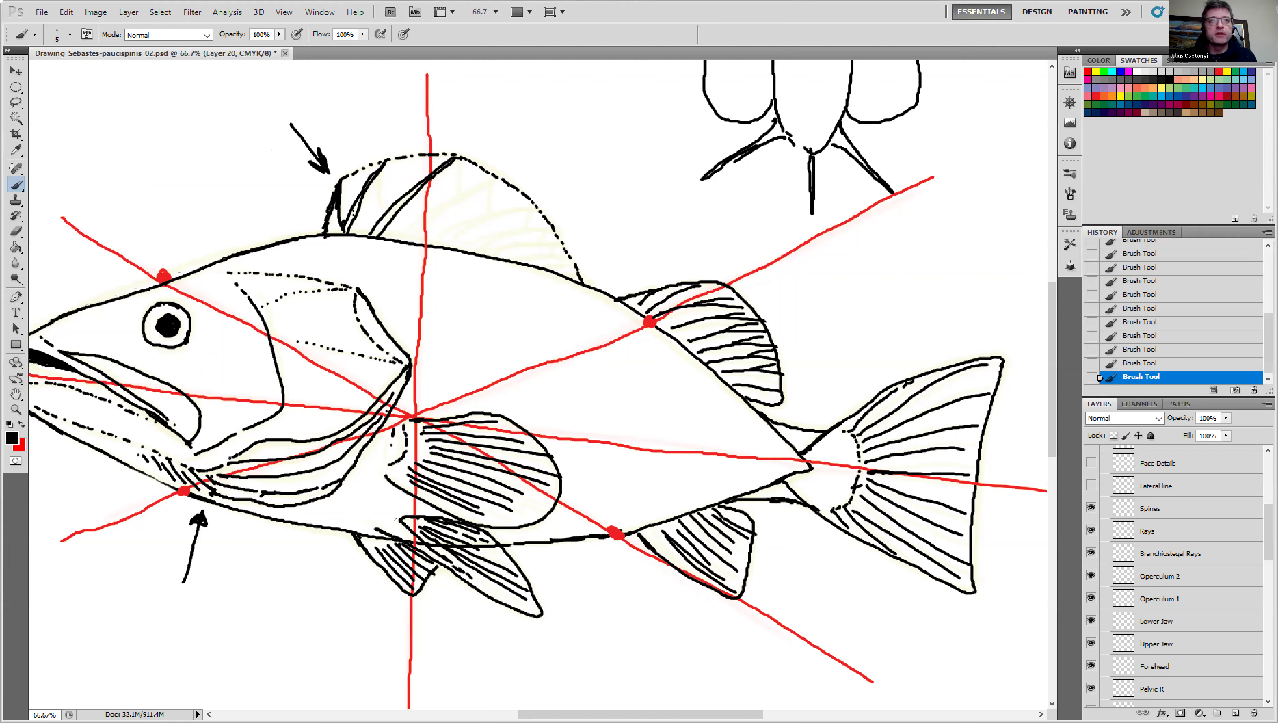
mouse_move(400, 236)
left_mouse_down()
mouse_move(499, 185)
mouse_move(407, 242)
mouse_move(528, 209)
mouse_move(439, 242)
mouse_move(456, 251)
mouse_move(552, 232)
mouse_move(465, 254)
mouse_move(546, 243)
mouse_move(560, 245)
mouse_move(496, 258)
mouse_move(558, 255)
mouse_move(522, 264)
mouse_move(577, 267)
left_mouse_up()
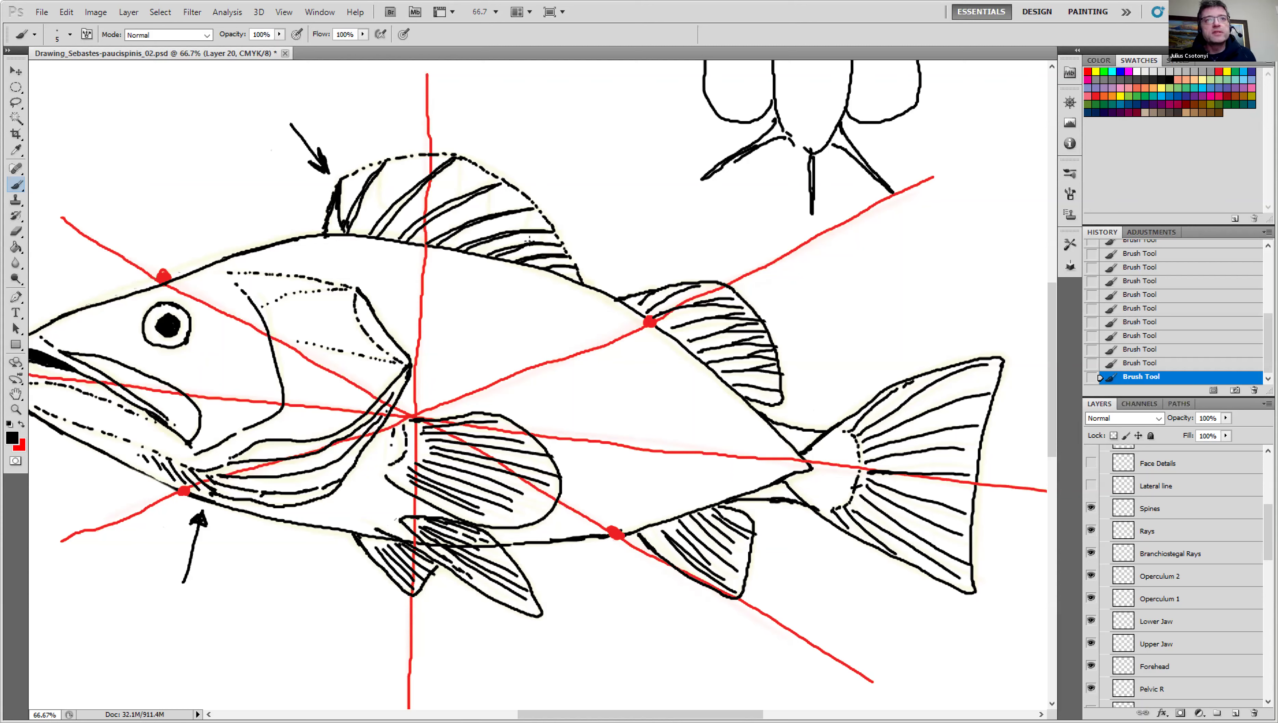
left_click_drag(557, 274, 605, 283)
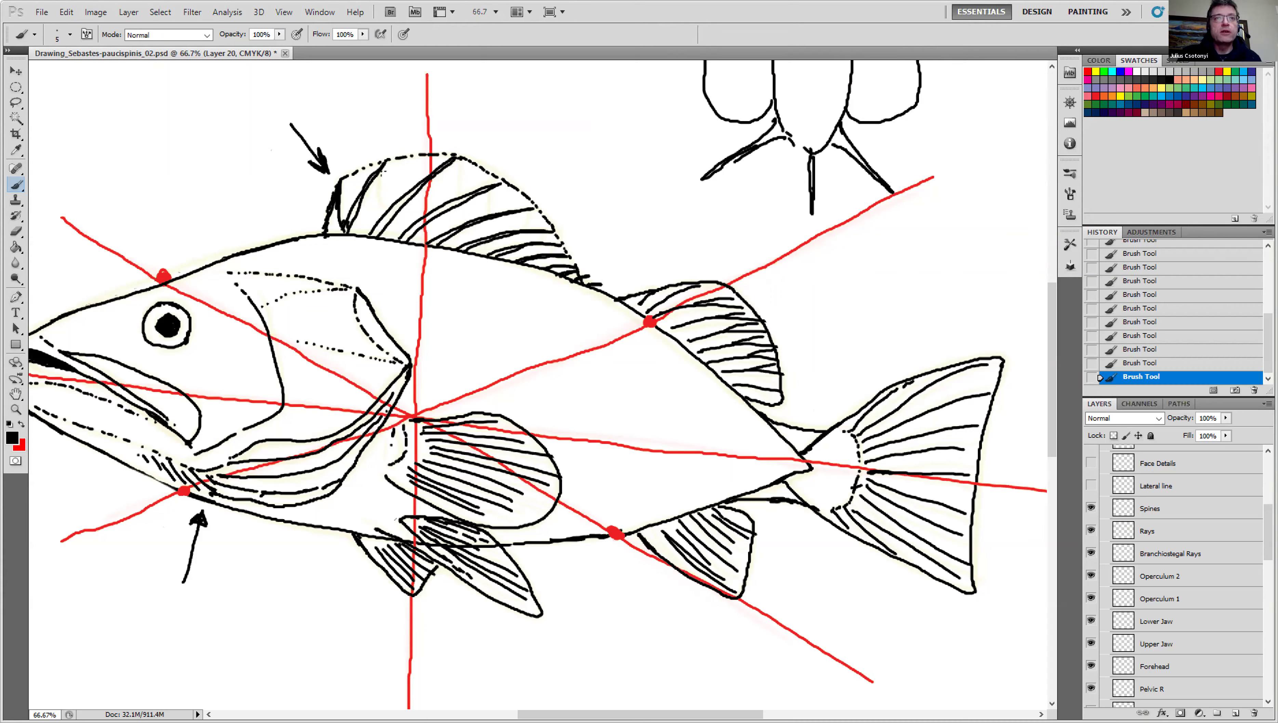
Draw curved membrane edges between neighbouring spines, running from each spine tip down to the spine behind it.
left_click_drag(380, 175, 384, 210)
mouse_move(456, 160)
left_mouse_down()
mouse_move(454, 201)
mouse_move(489, 197)
mouse_move(485, 222)
mouse_move(522, 227)
left_mouse_up()
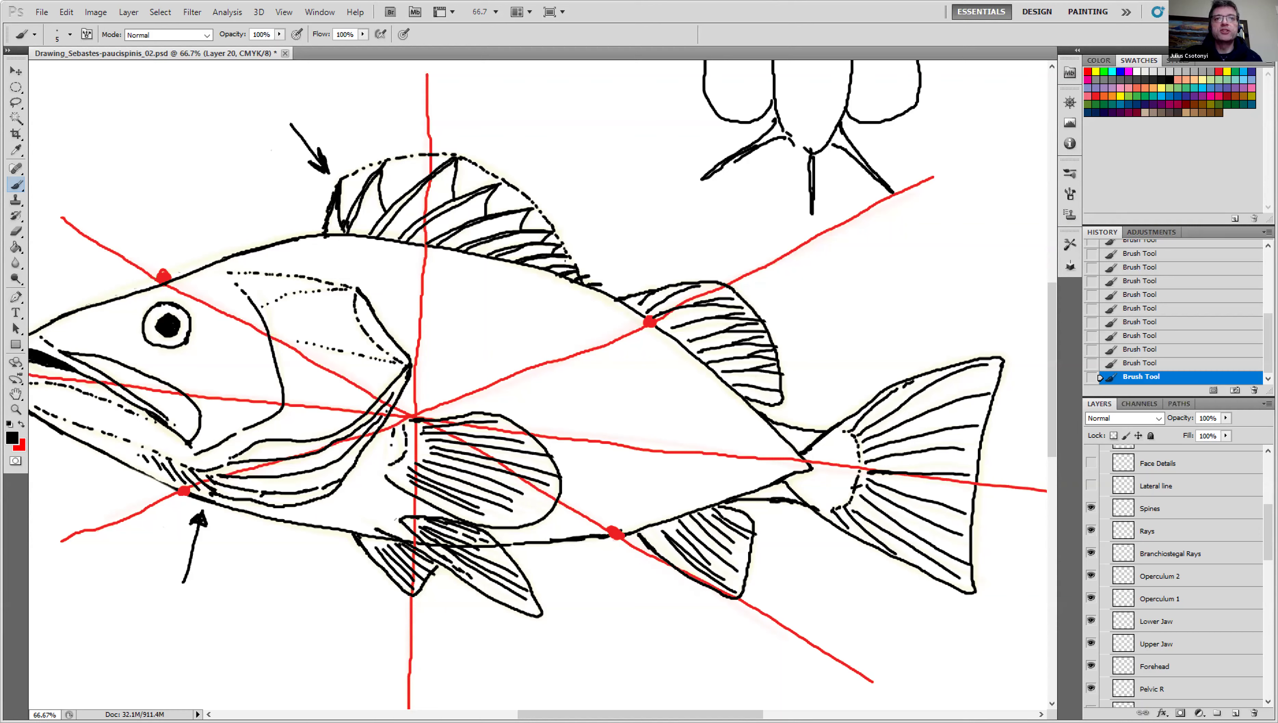
left_click_drag(561, 258, 562, 265)
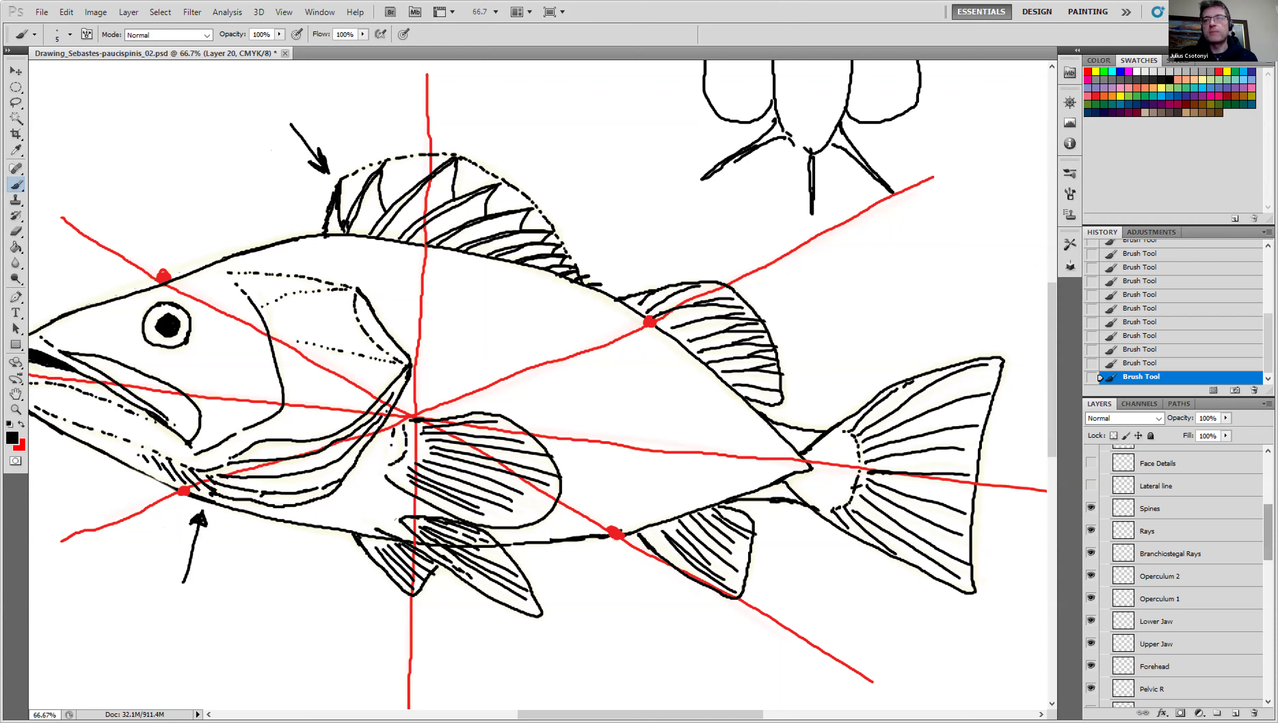
Erase the dashed outer edge of the front dorsal fin on Layer 20, keeping the spine tips and the curved membrane edges.
scroll(1131, 493, "up", 4)
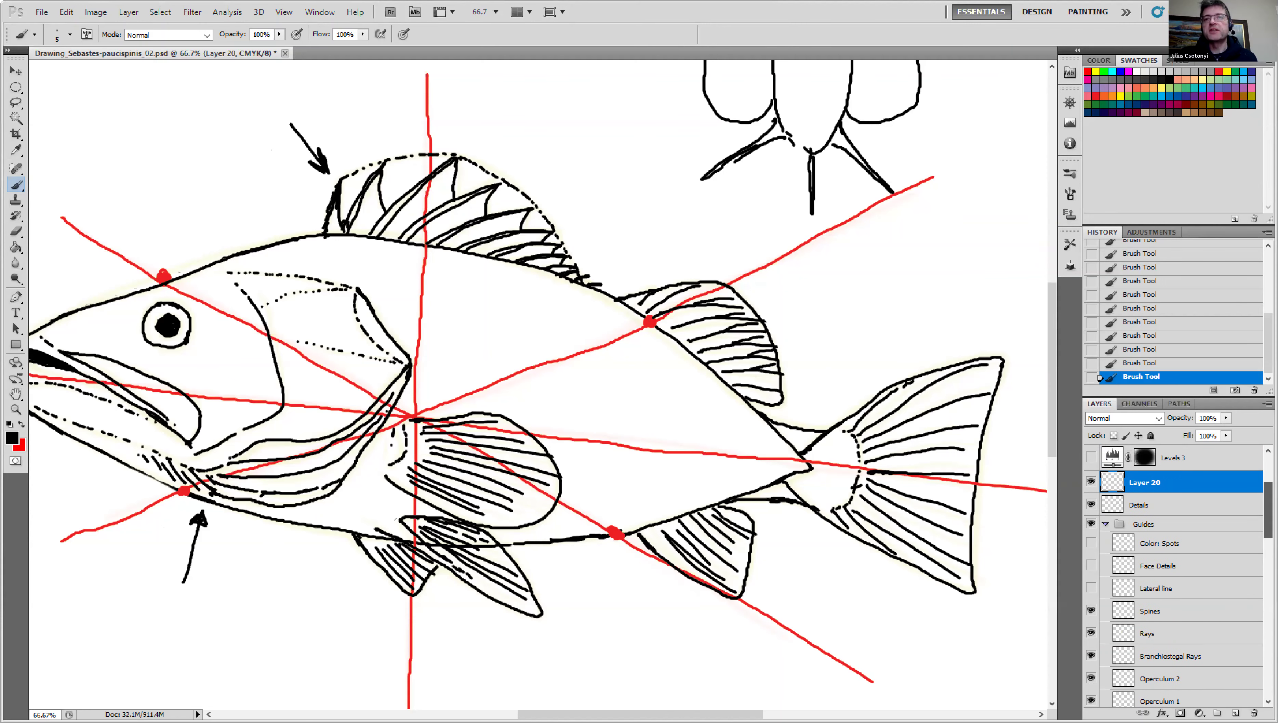
left_click(1136, 509)
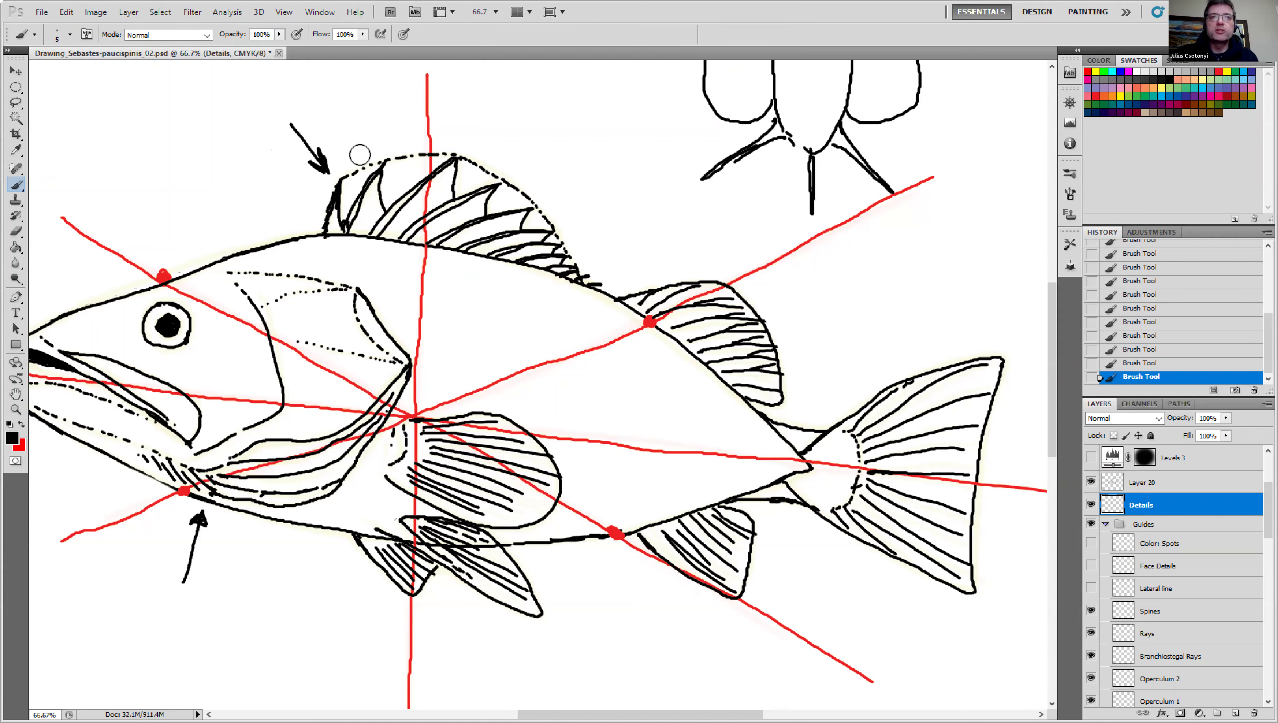
mouse_move(355, 152)
left_mouse_down()
mouse_move(374, 161)
mouse_move(363, 160)
left_mouse_up()
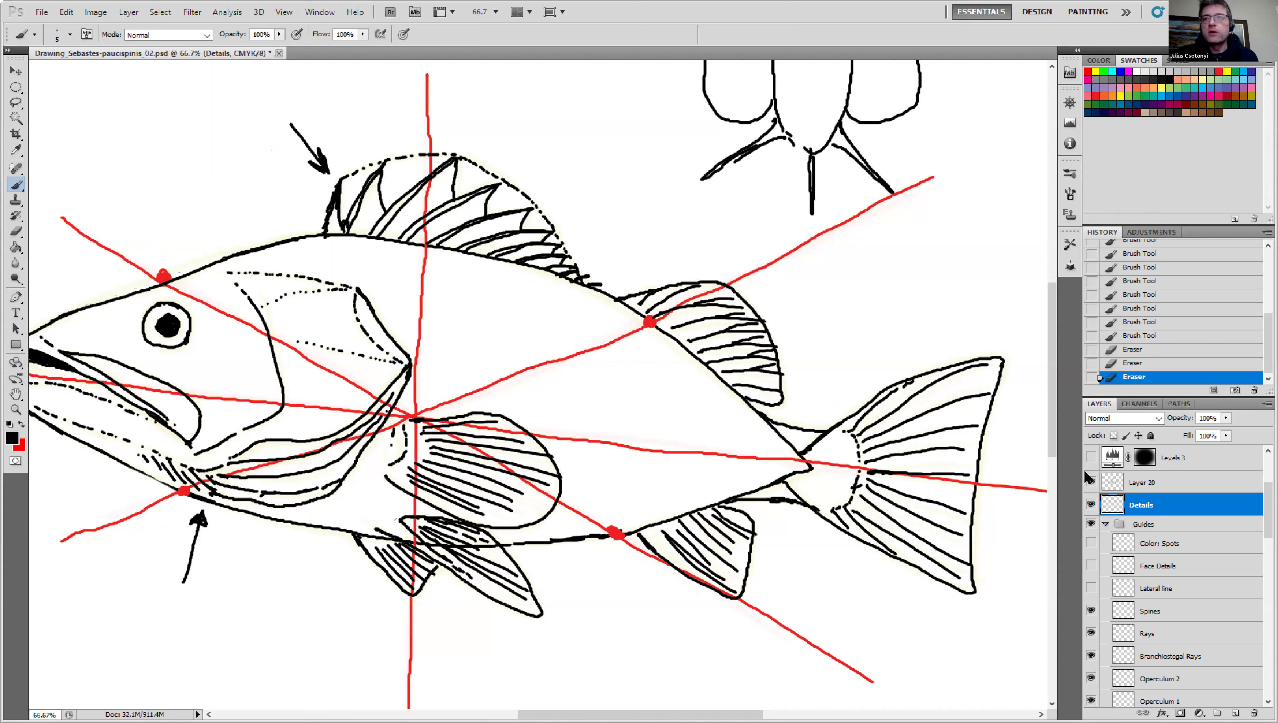
left_click(1116, 487)
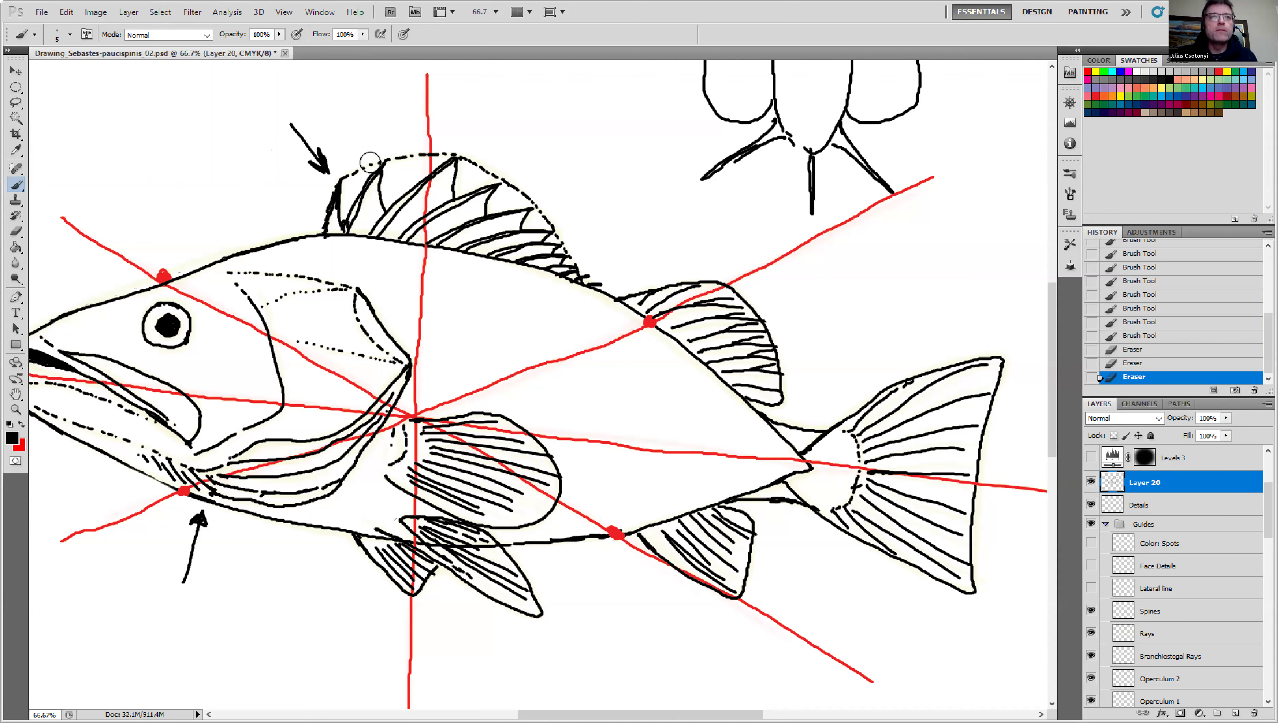
left_click_drag(371, 160, 389, 154)
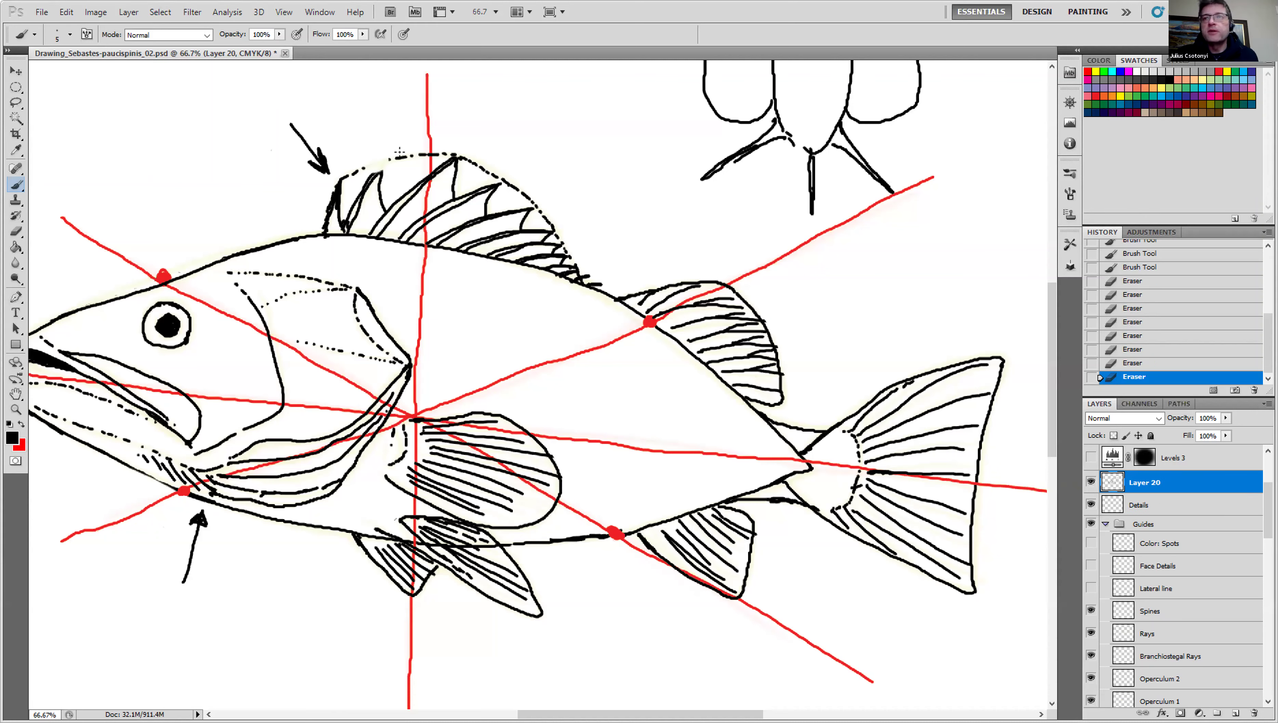
key("ctrl+alt+z")
key("ctrl+alt+z")
key("ctrl+alt+z")
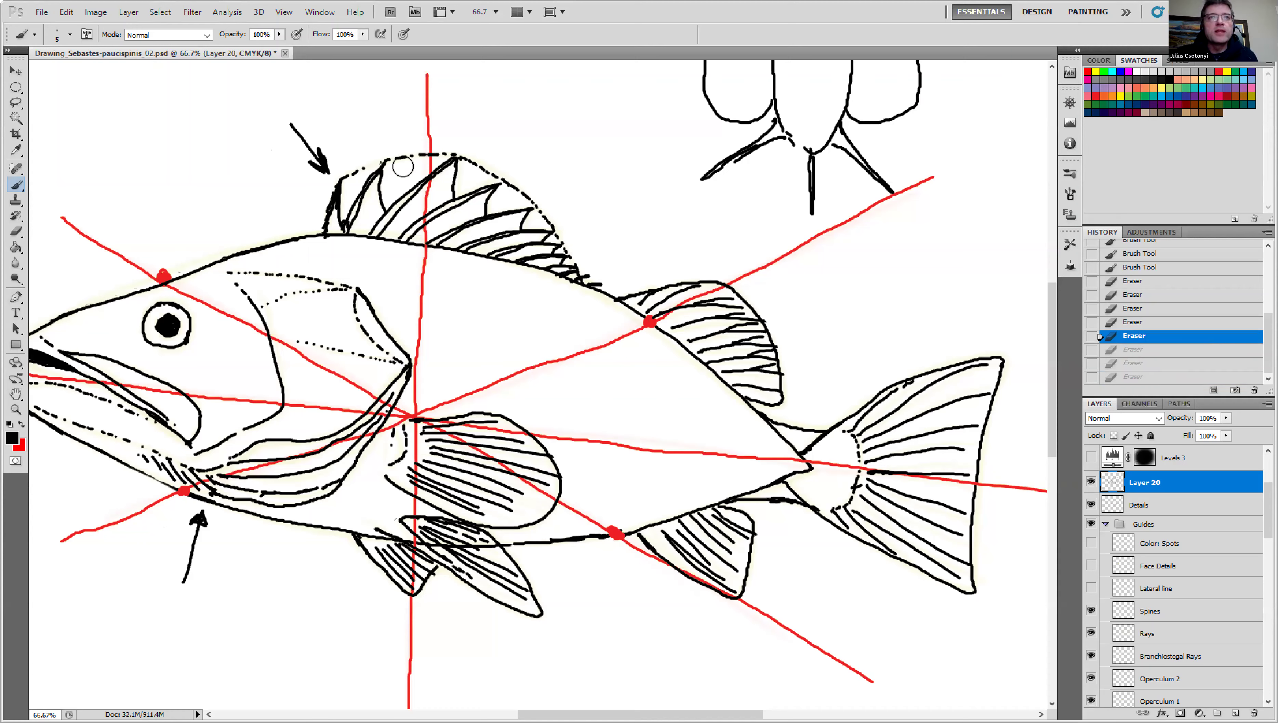
left_click_drag(362, 165, 347, 178)
mouse_move(427, 151)
left_mouse_down()
mouse_move(443, 152)
mouse_move(400, 158)
mouse_move(502, 178)
mouse_move(553, 213)
mouse_move(537, 205)
mouse_move(581, 264)
left_mouse_up()
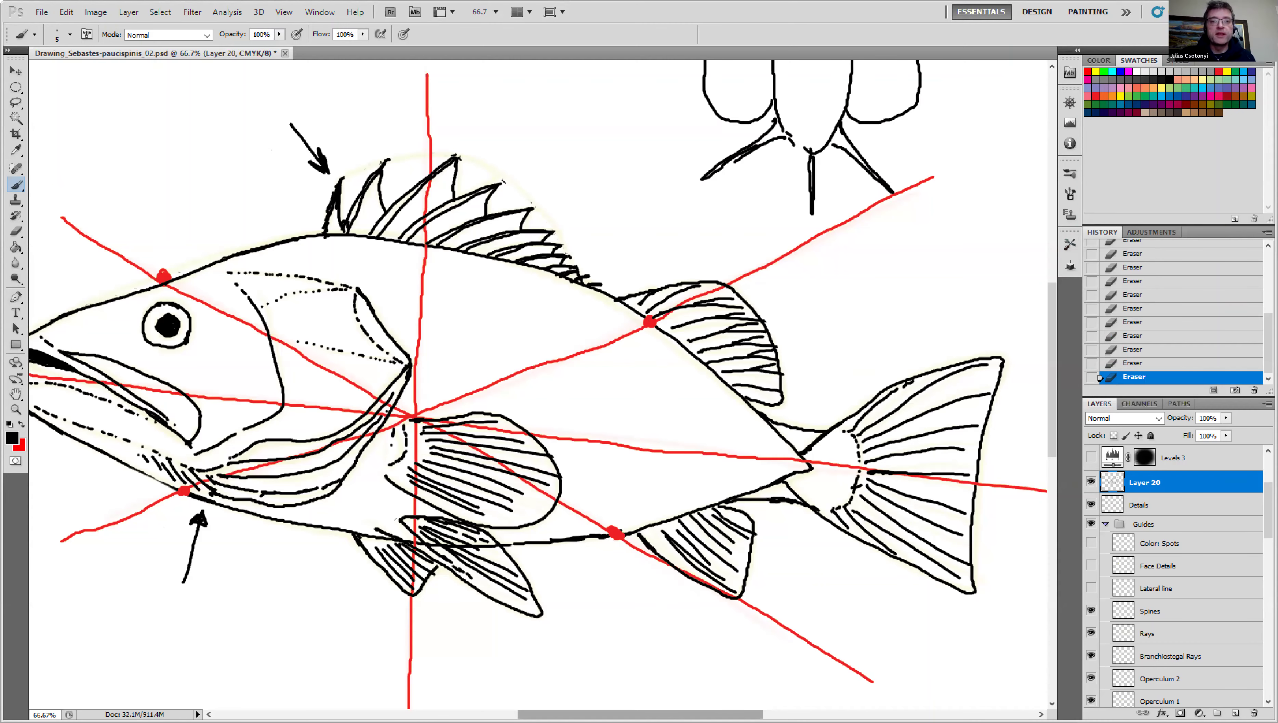
Show the Lateral line guide and brush the lateral line from the gill cover's upper corner along the body to the tail base.
left_click_drag(638, 714, 612, 715)
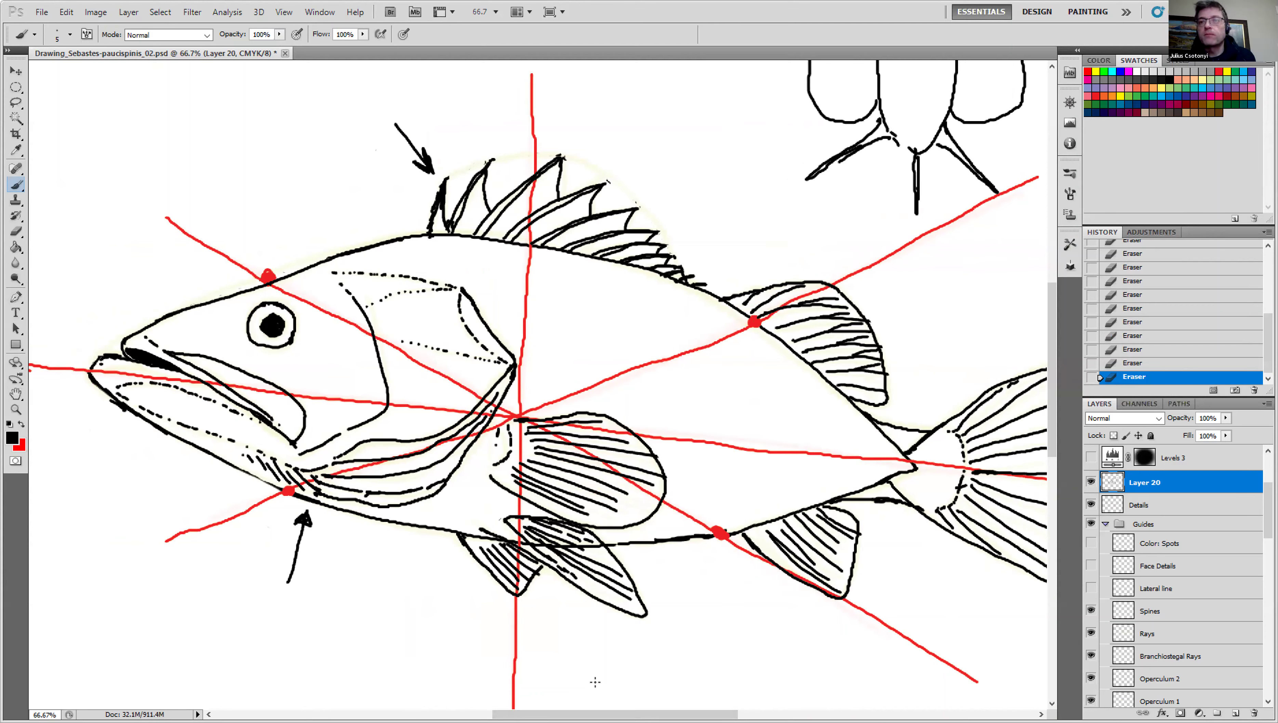
left_click(1091, 589)
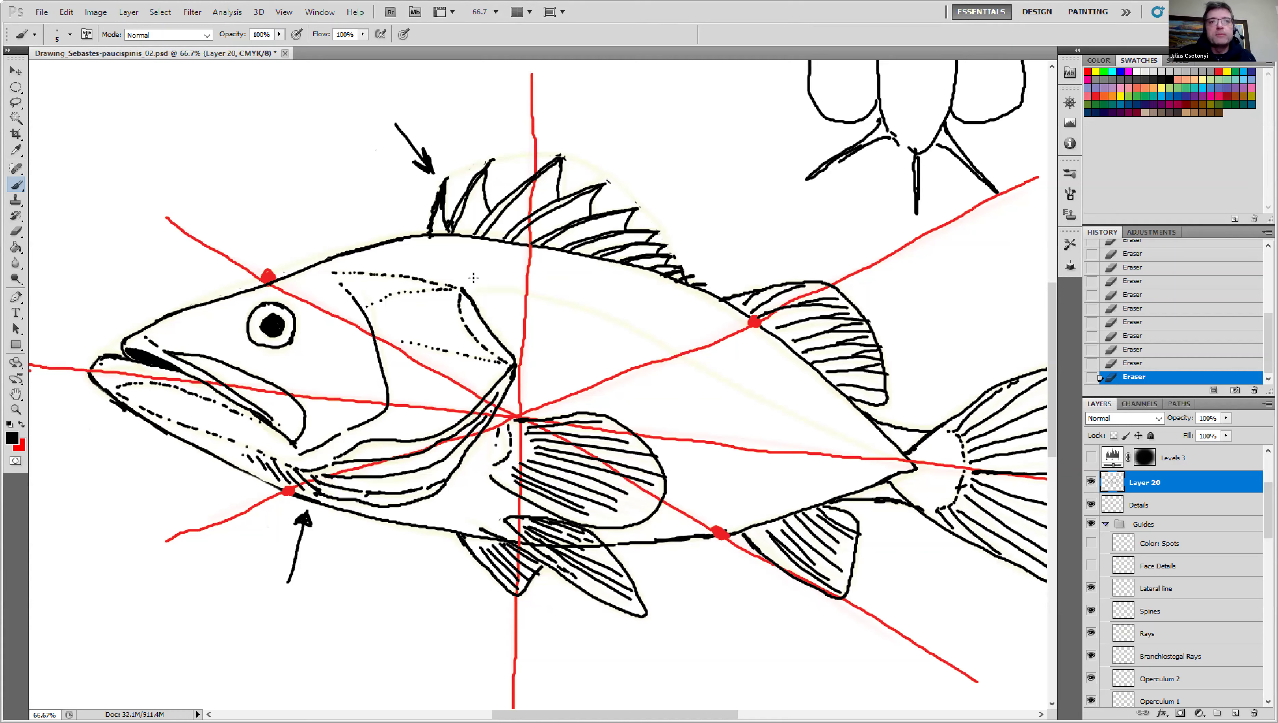
mouse_move(470, 287)
left_mouse_down()
mouse_move(623, 320)
mouse_move(775, 405)
mouse_move(941, 468)
left_mouse_up()
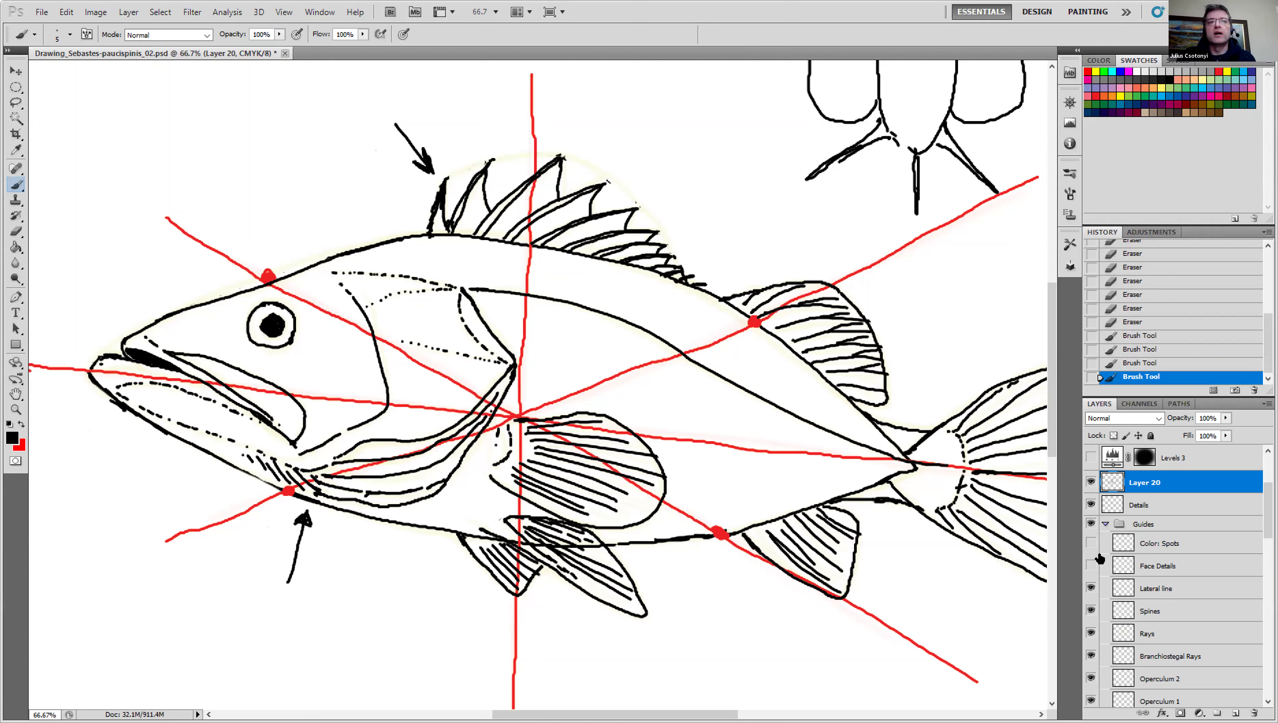
Show the Face Details guide and paint a small filled nostril between the eye and the snout.
left_click(1091, 566)
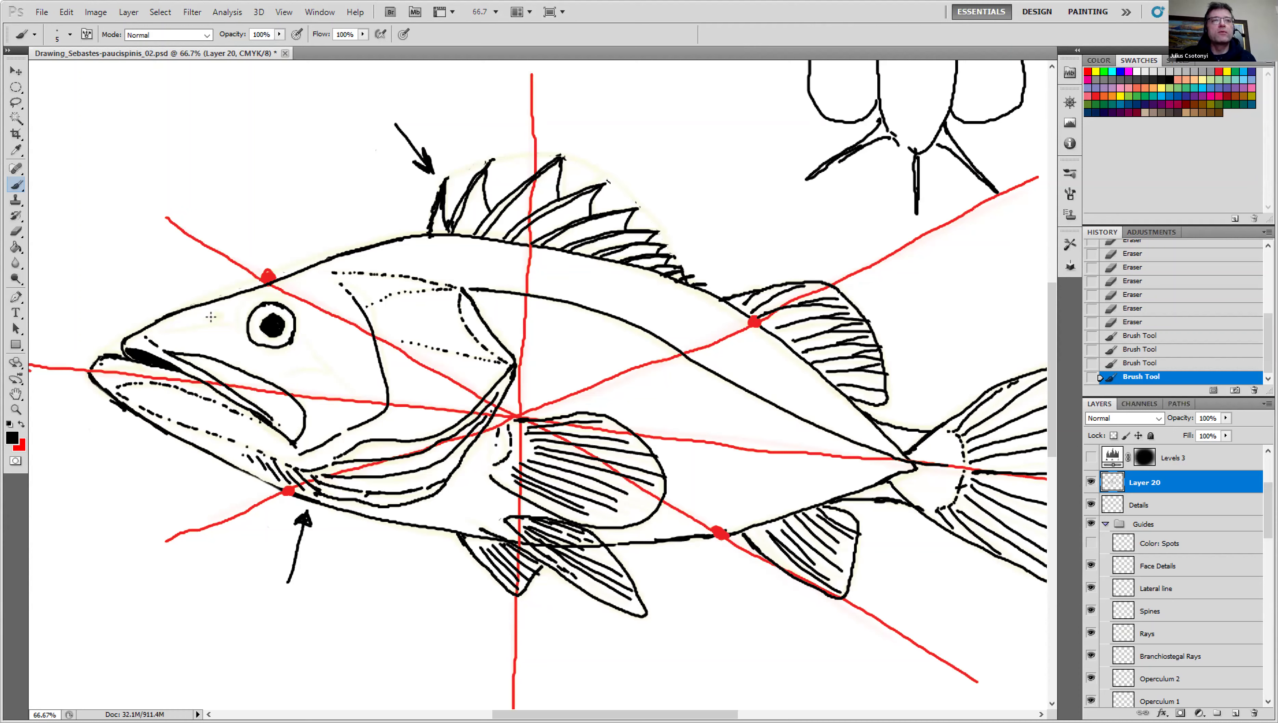
left_click_drag(211, 315, 220, 319)
left_click_drag(221, 321, 222, 322)
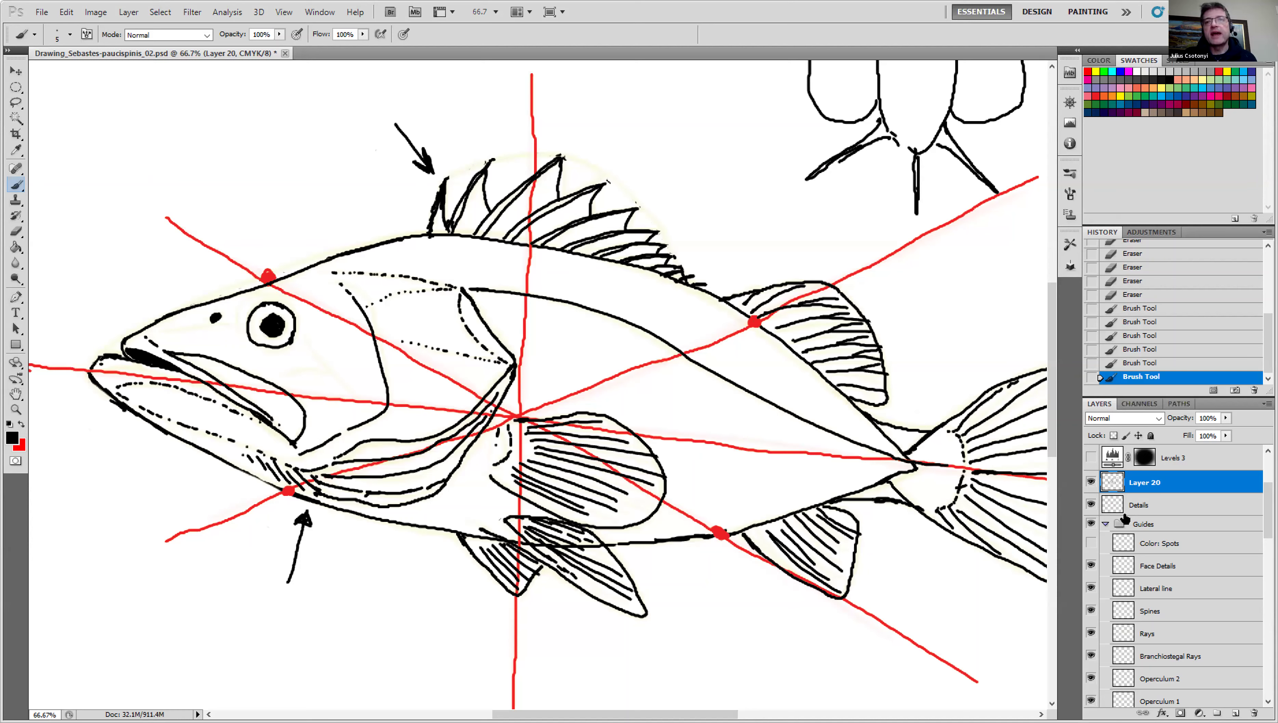
Show the Color: Spots guide and paint dark spots of varying size above and below the lateral line.
left_click_drag(589, 333, 595, 361)
left_click(592, 289)
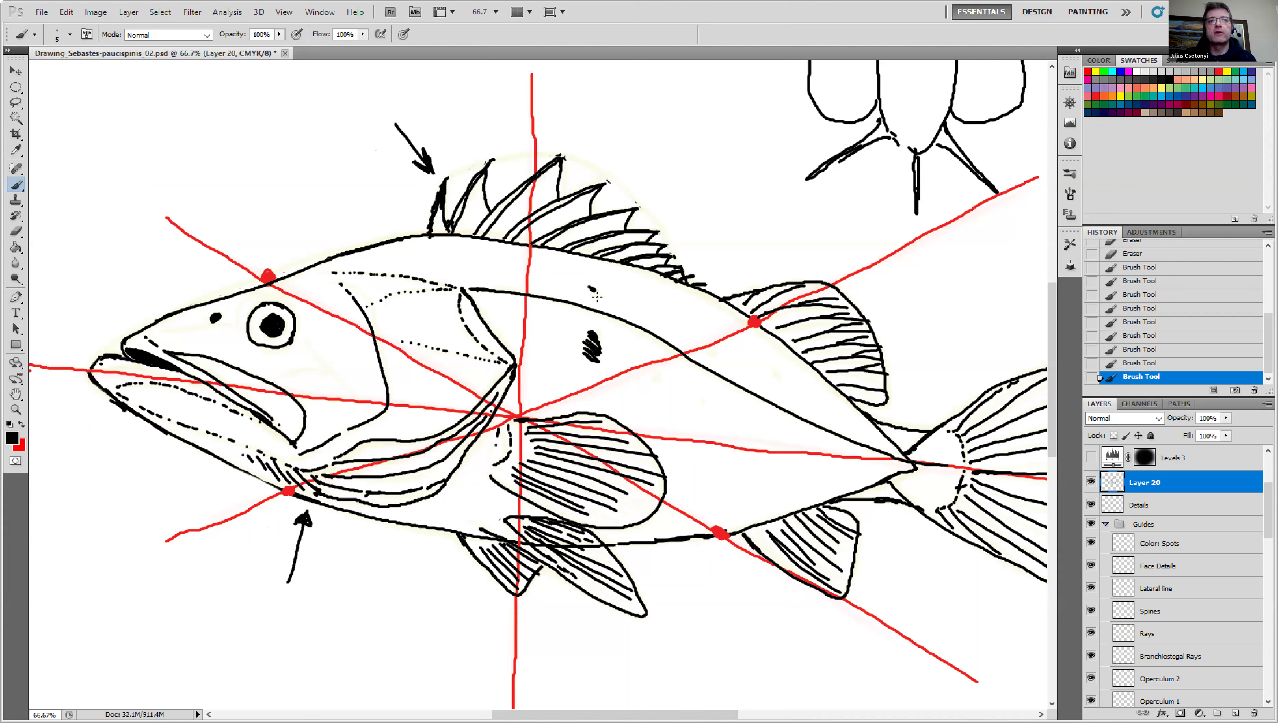
left_click_drag(766, 369, 775, 377)
left_click_drag(707, 343, 716, 350)
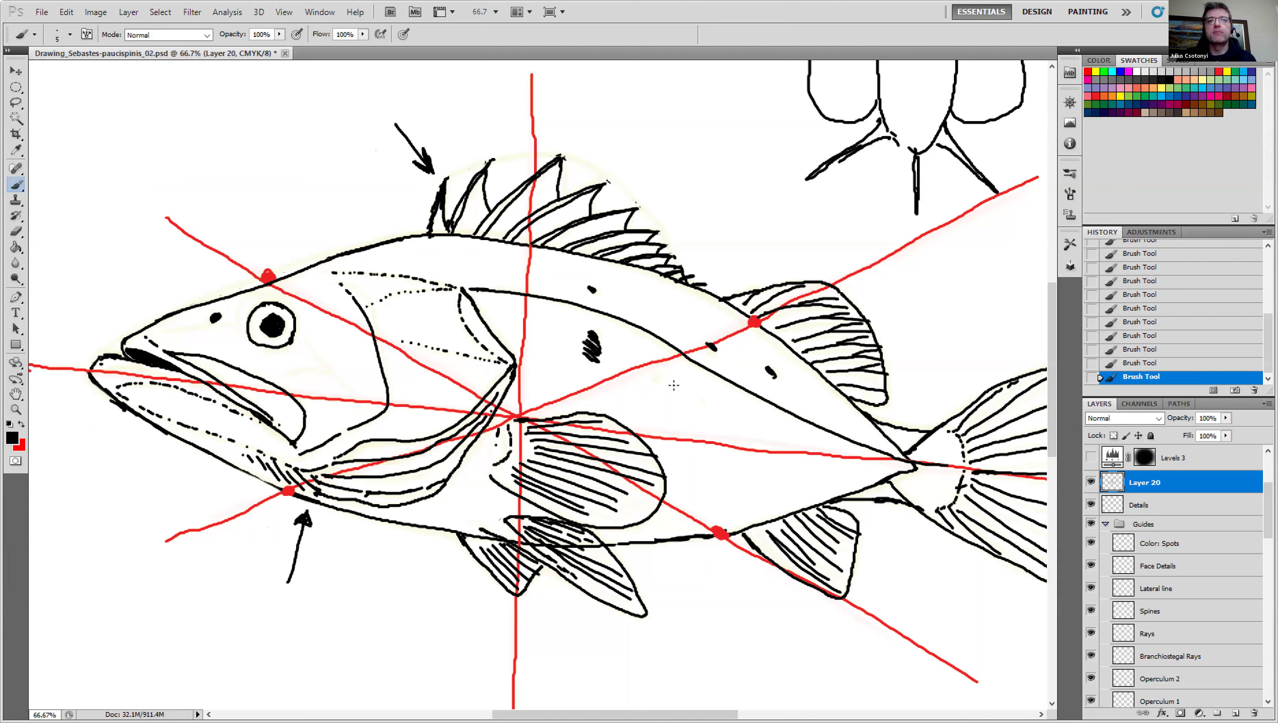
left_click_drag(660, 388, 658, 380)
left_click(700, 402)
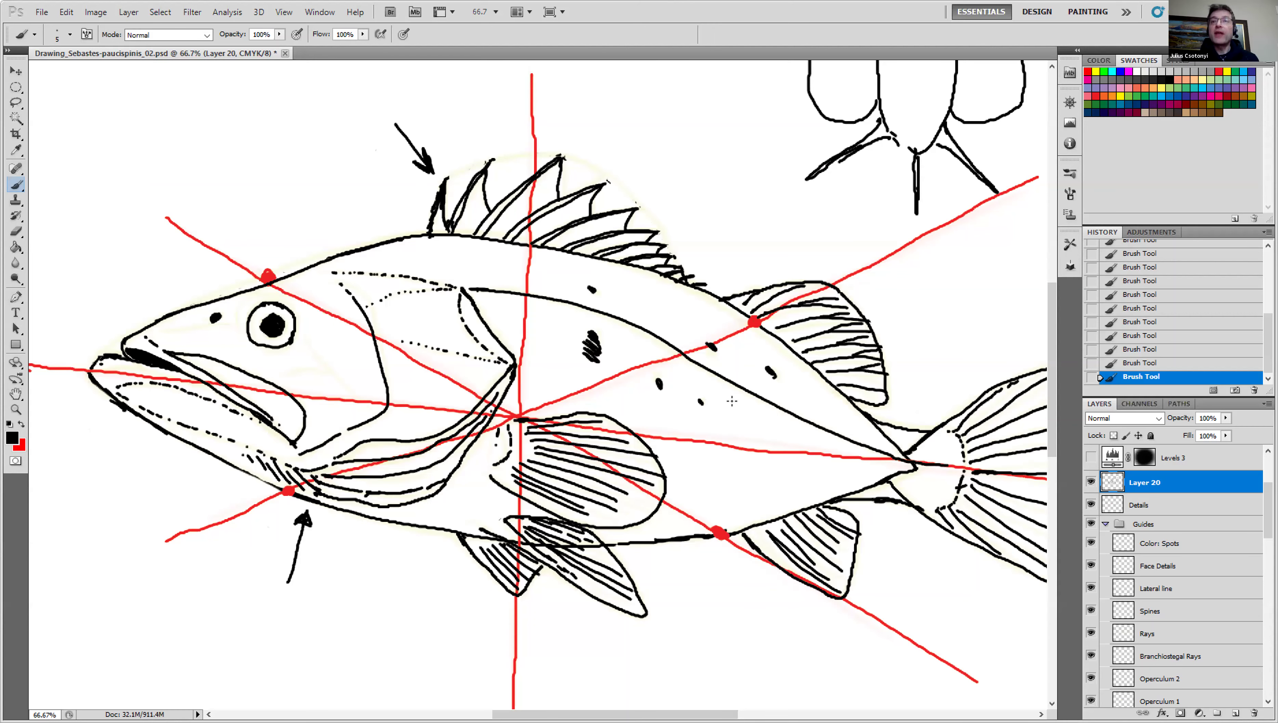
Erase the body outline's pointed rear end at the tail base on the Details layer, and briefly hide that layer to check it.
key("ctrl+minus")
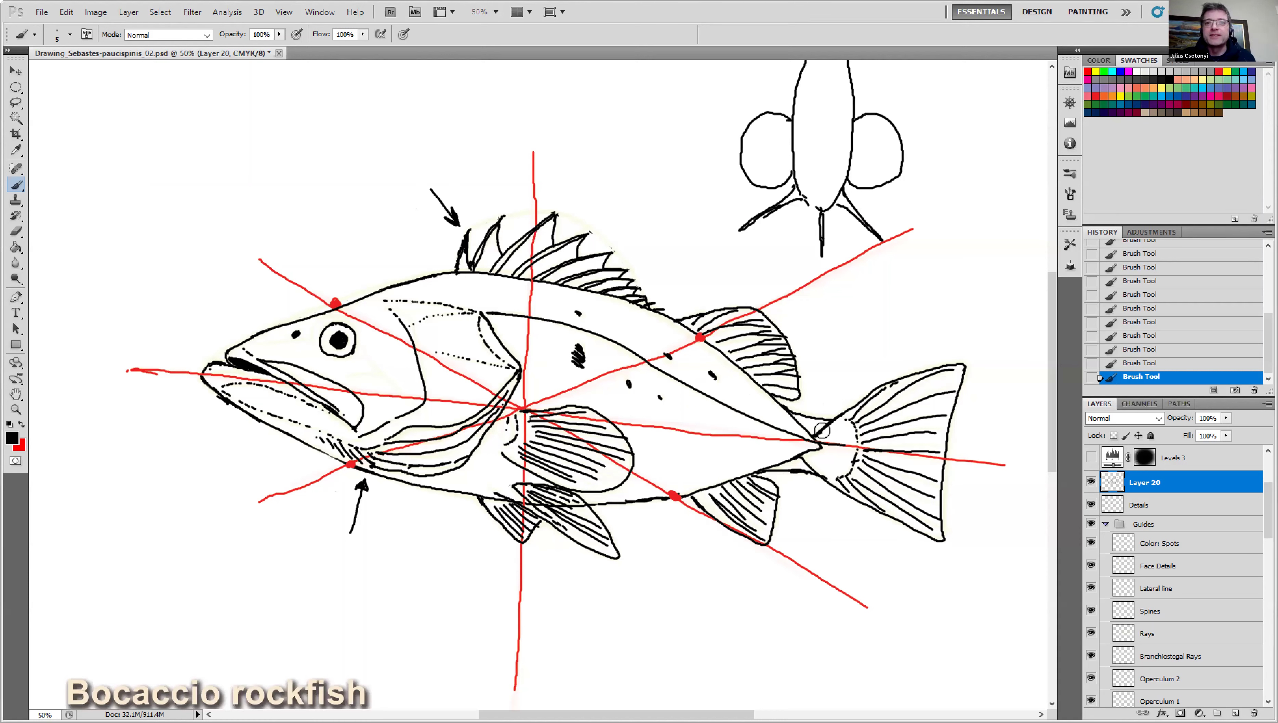
left_click_drag(821, 430, 824, 431)
left_click(1114, 504)
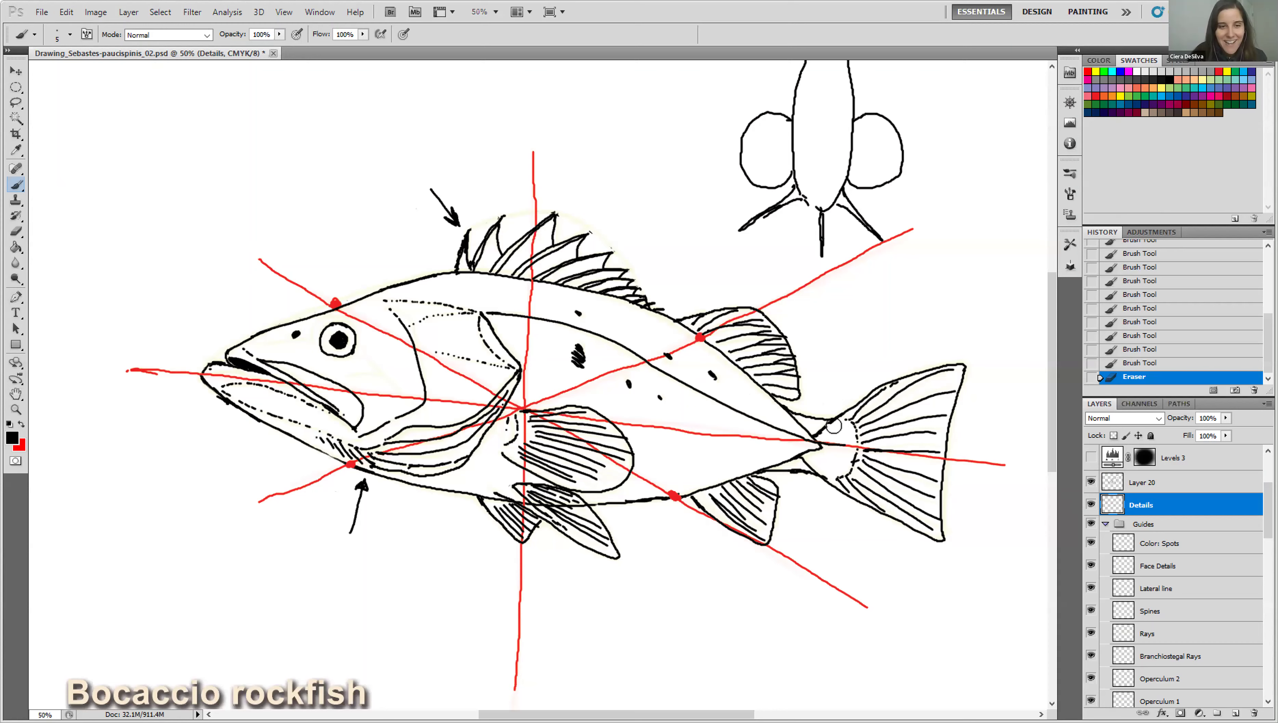
mouse_move(830, 427)
left_mouse_down()
mouse_move(783, 416)
mouse_move(826, 427)
mouse_move(804, 453)
left_mouse_up()
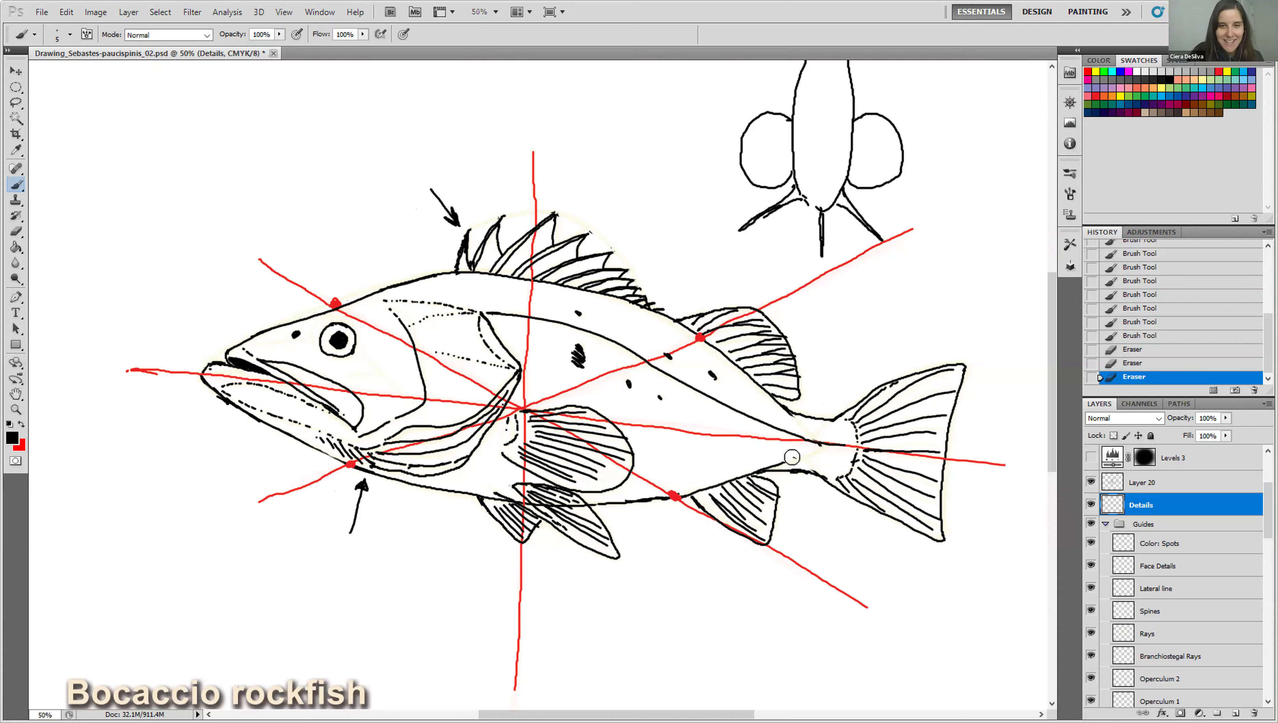
left_click_drag(778, 461, 790, 484)
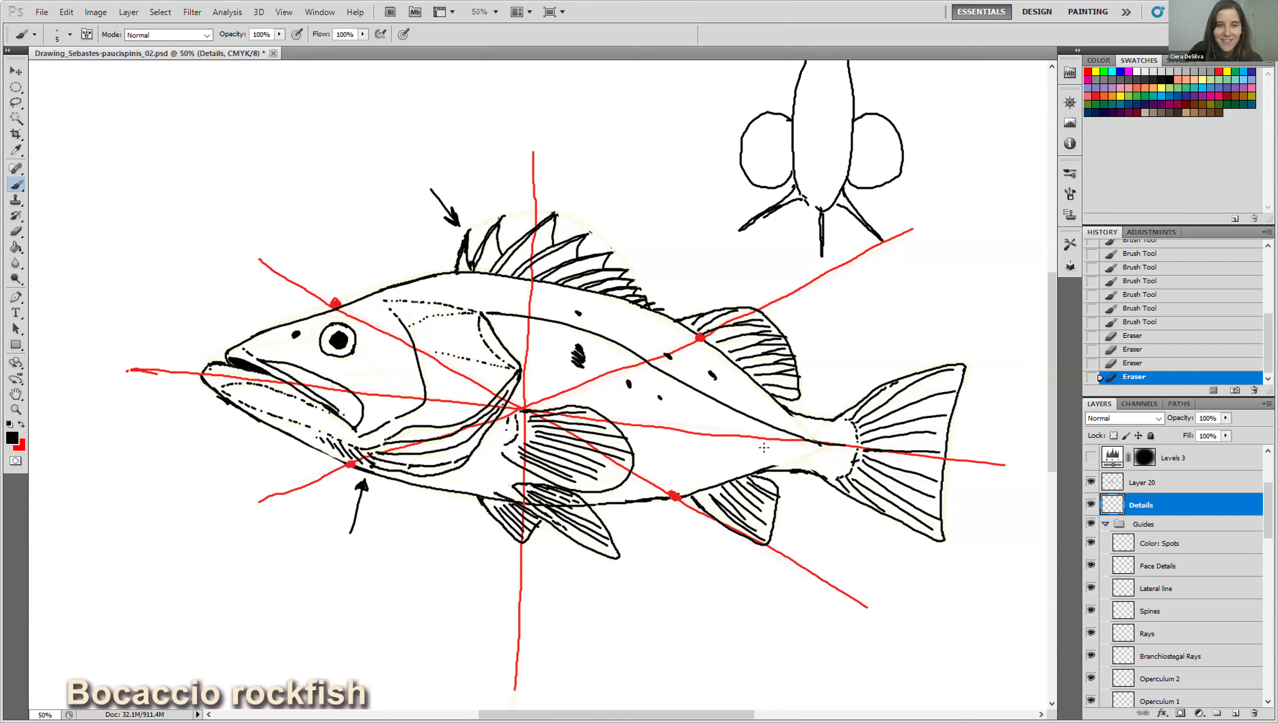
left_click(1091, 504)
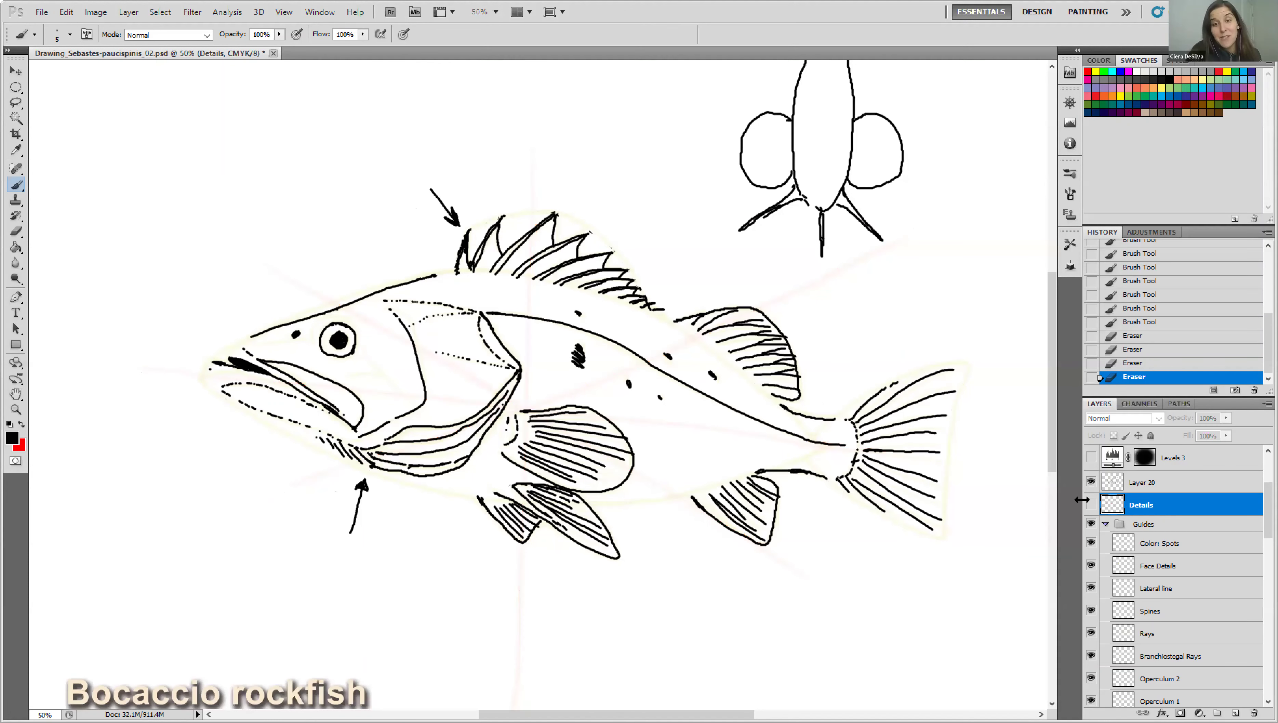
left_click(1092, 504)
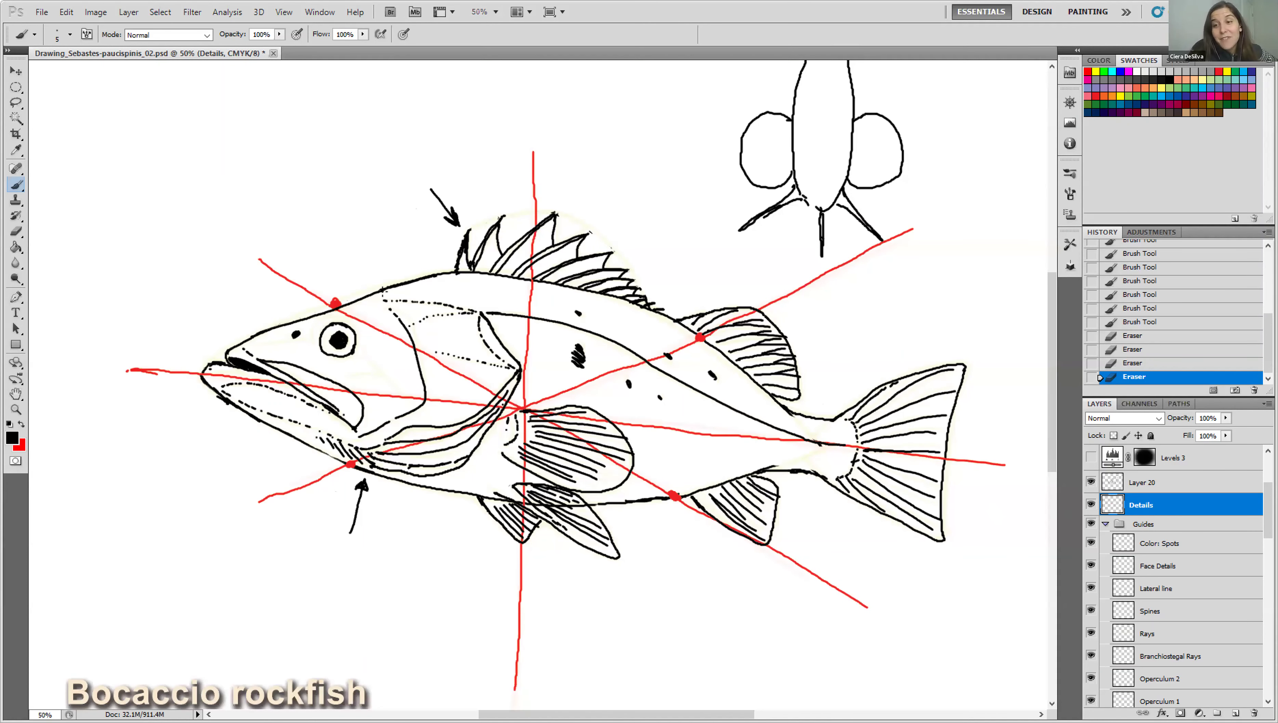
Duplicate the Details layer with the original hidden, and erase the copy's red construction line running from the forehead to the lower rear belly.
key("ctrl+j")
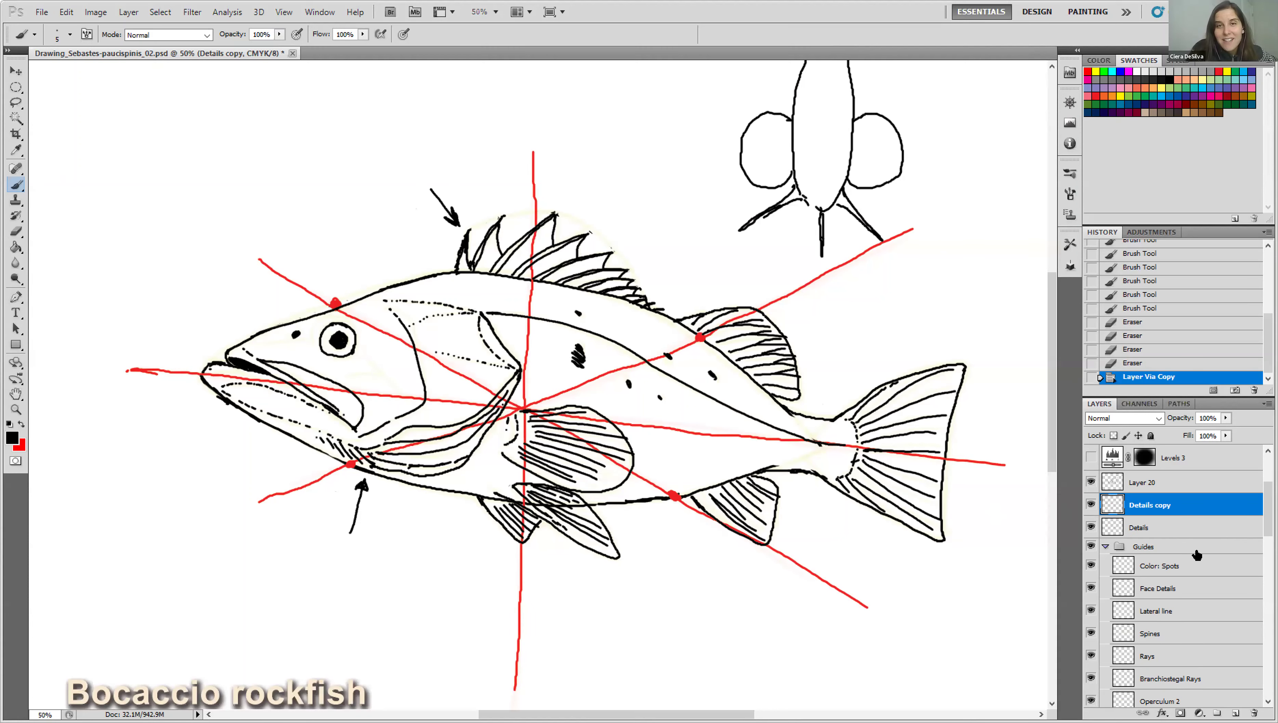
left_click(1091, 528)
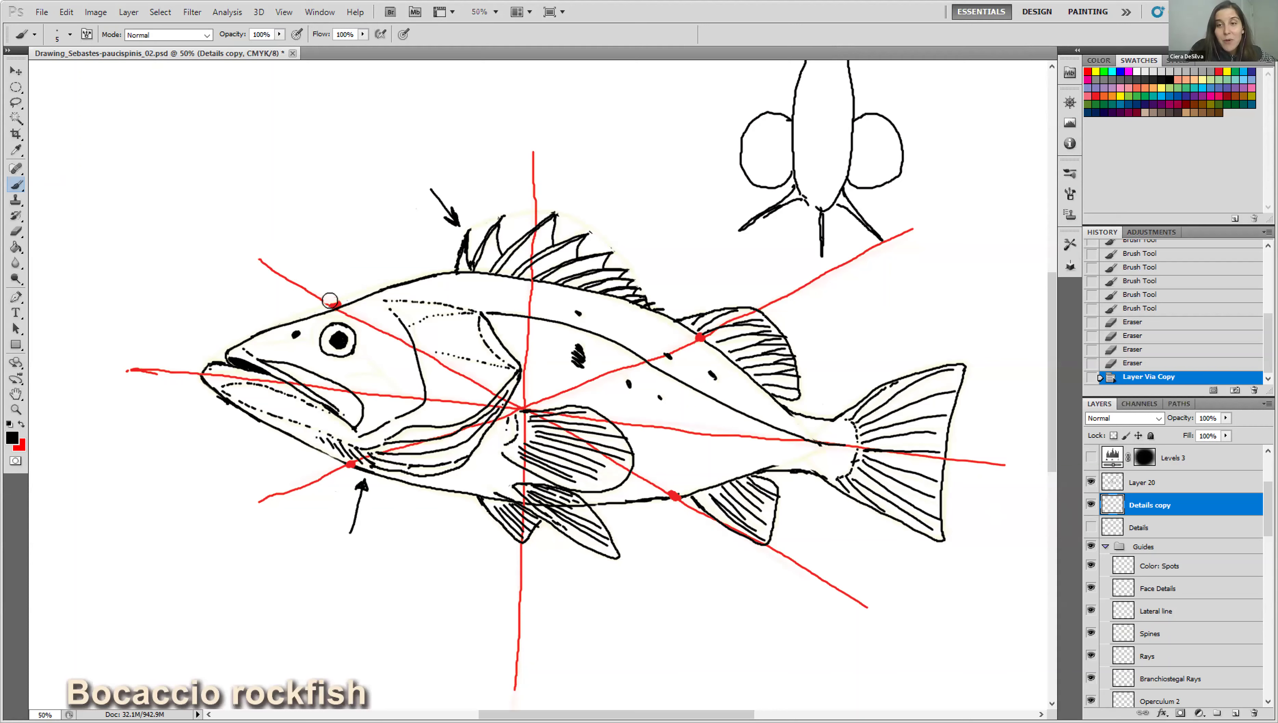
left_click_drag(330, 300, 249, 254)
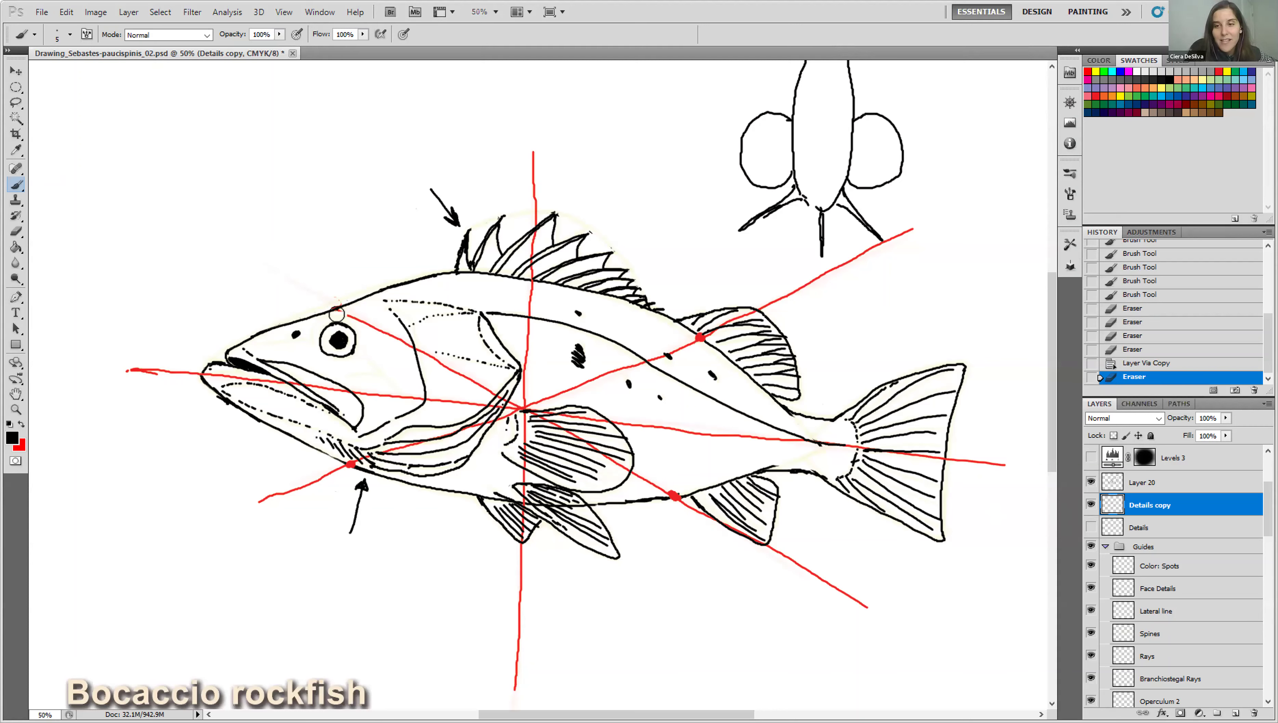
left_click_drag(348, 319, 373, 330)
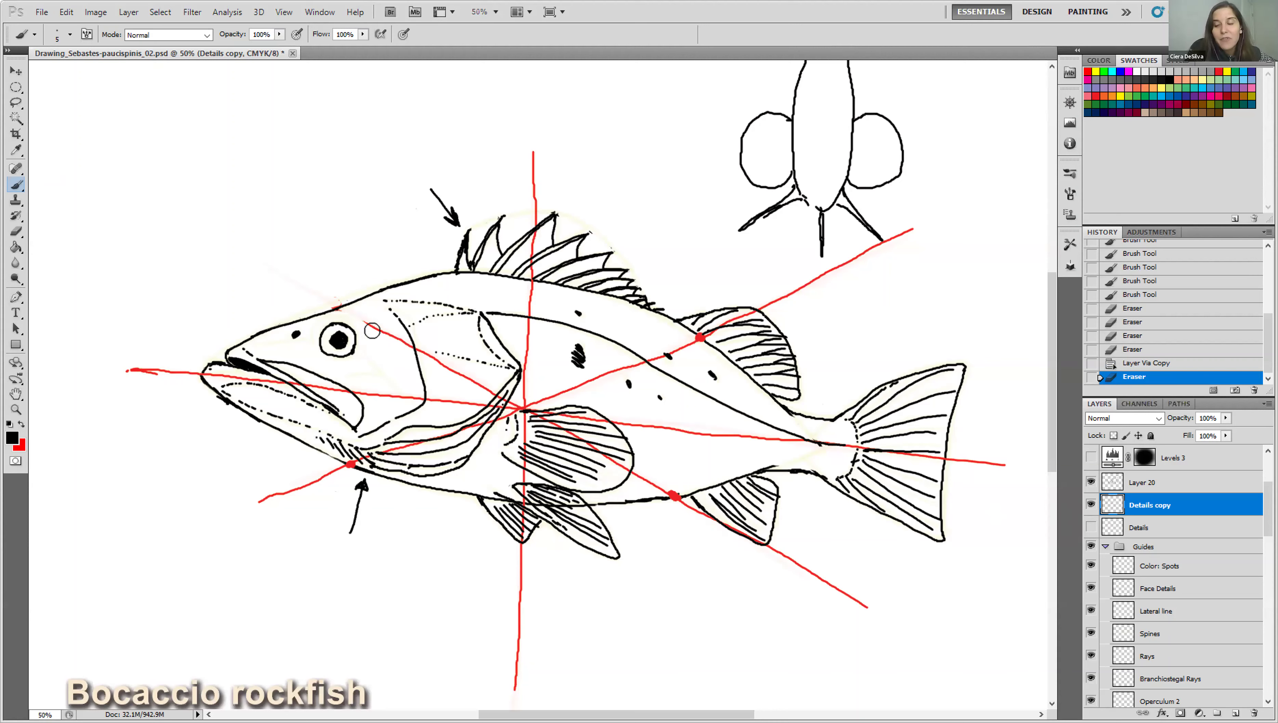
mouse_move(454, 376)
left_mouse_down()
mouse_move(879, 615)
mouse_move(812, 578)
mouse_move(713, 493)
left_mouse_up()
Erase the red horizontal line from tail to snout and the red vertical line through the body on the Details copy layer.
mouse_move(532, 405)
left_mouse_down()
mouse_move(545, 418)
mouse_move(1020, 466)
left_mouse_up()
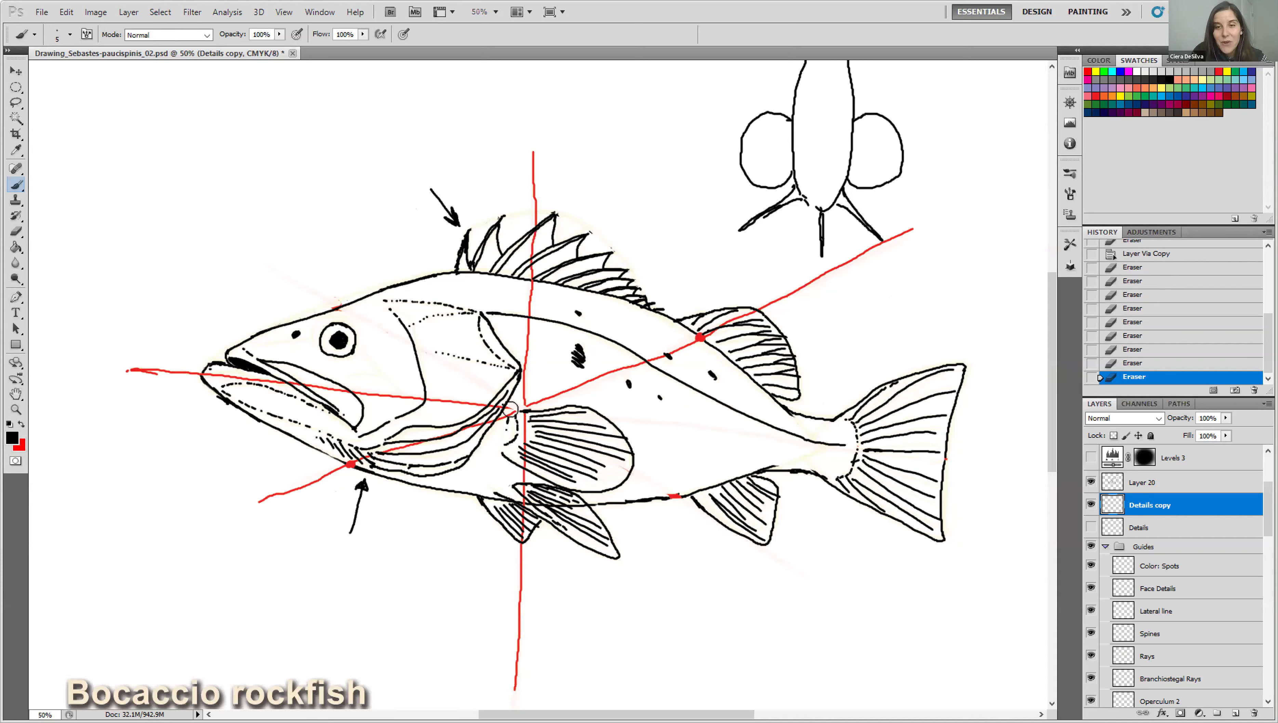
left_click_drag(512, 409, 416, 399)
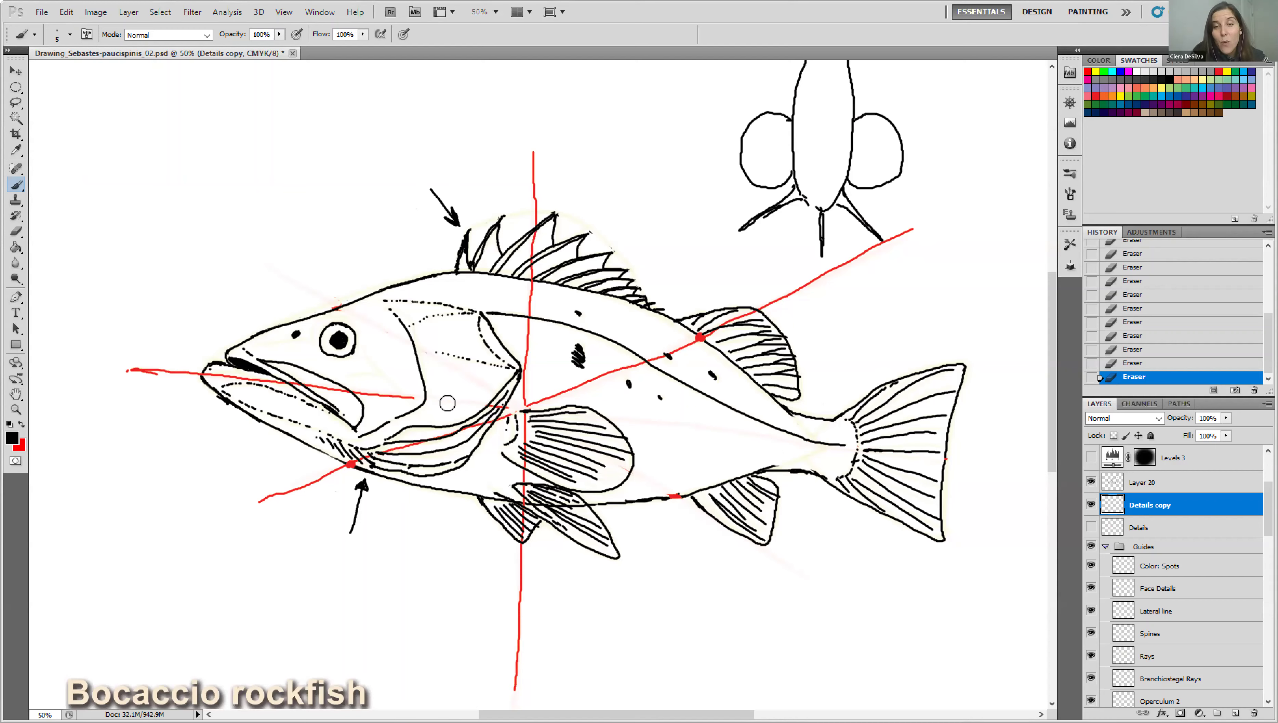
left_click_drag(447, 403, 157, 368)
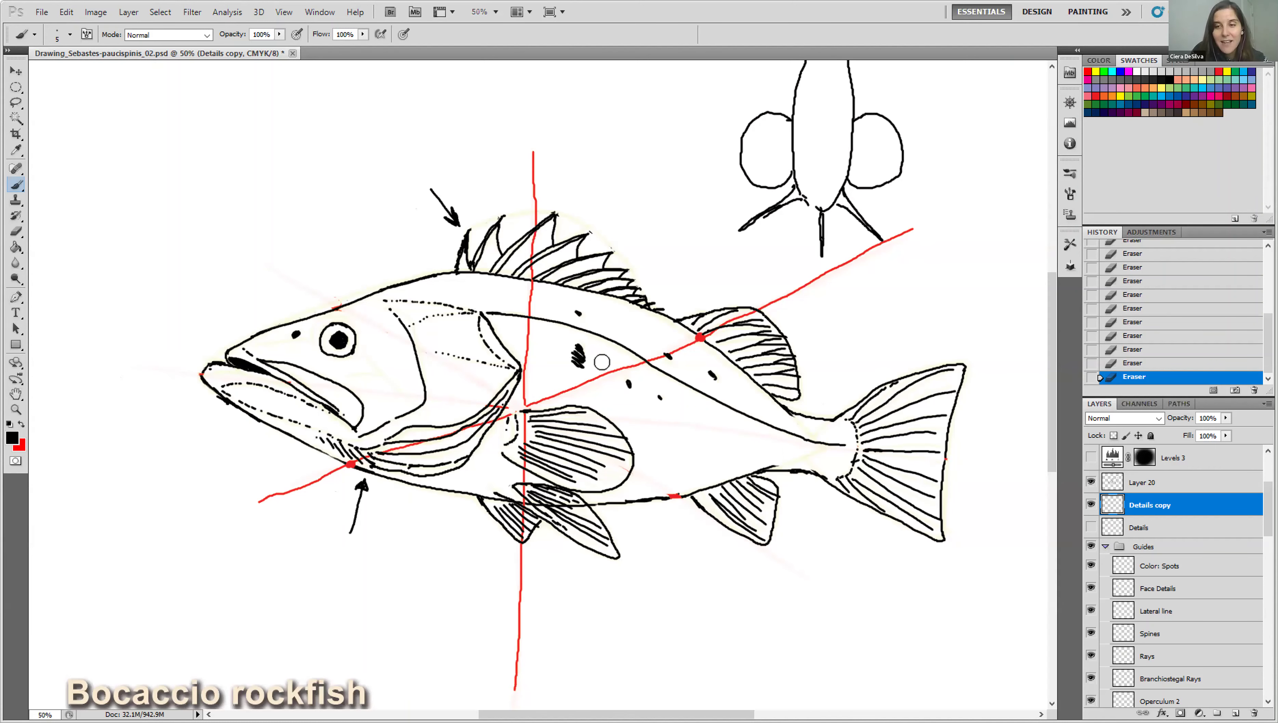
mouse_move(528, 148)
left_mouse_down()
mouse_move(522, 294)
mouse_move(534, 284)
mouse_move(534, 324)
mouse_move(546, 286)
mouse_move(546, 274)
mouse_move(512, 422)
mouse_move(526, 508)
mouse_move(521, 687)
left_mouse_up()
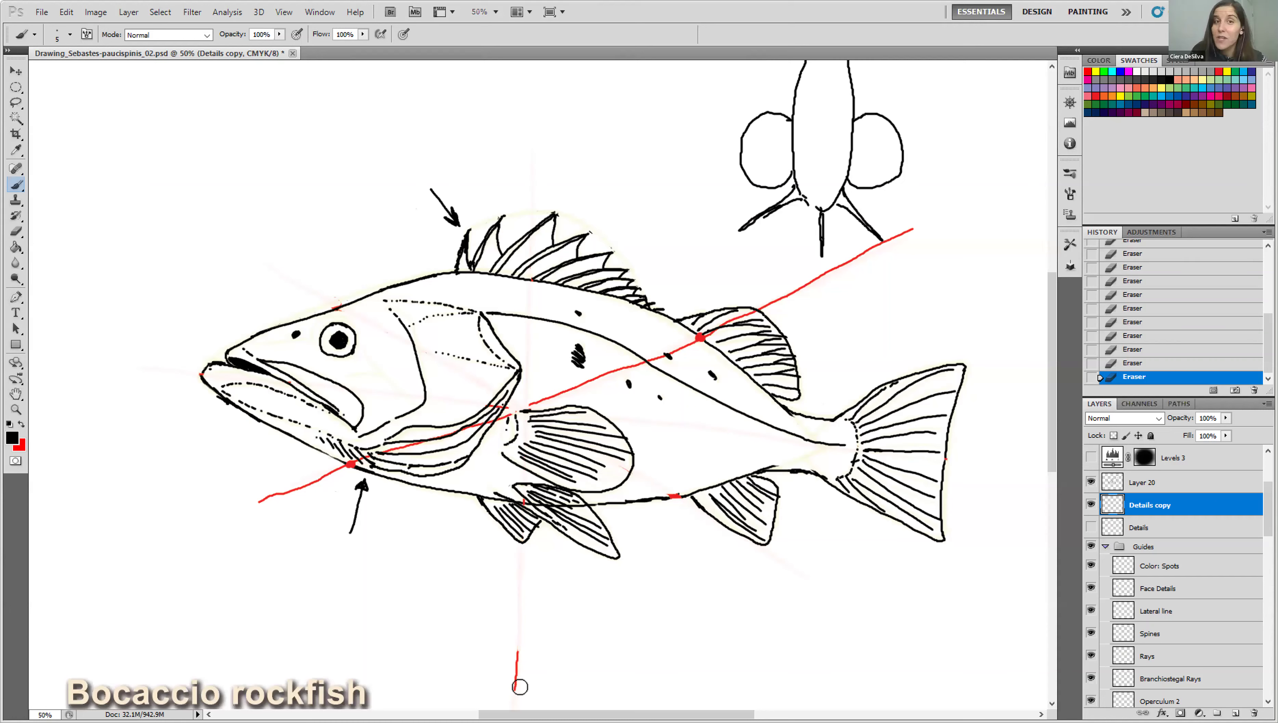
left_click(1106, 484)
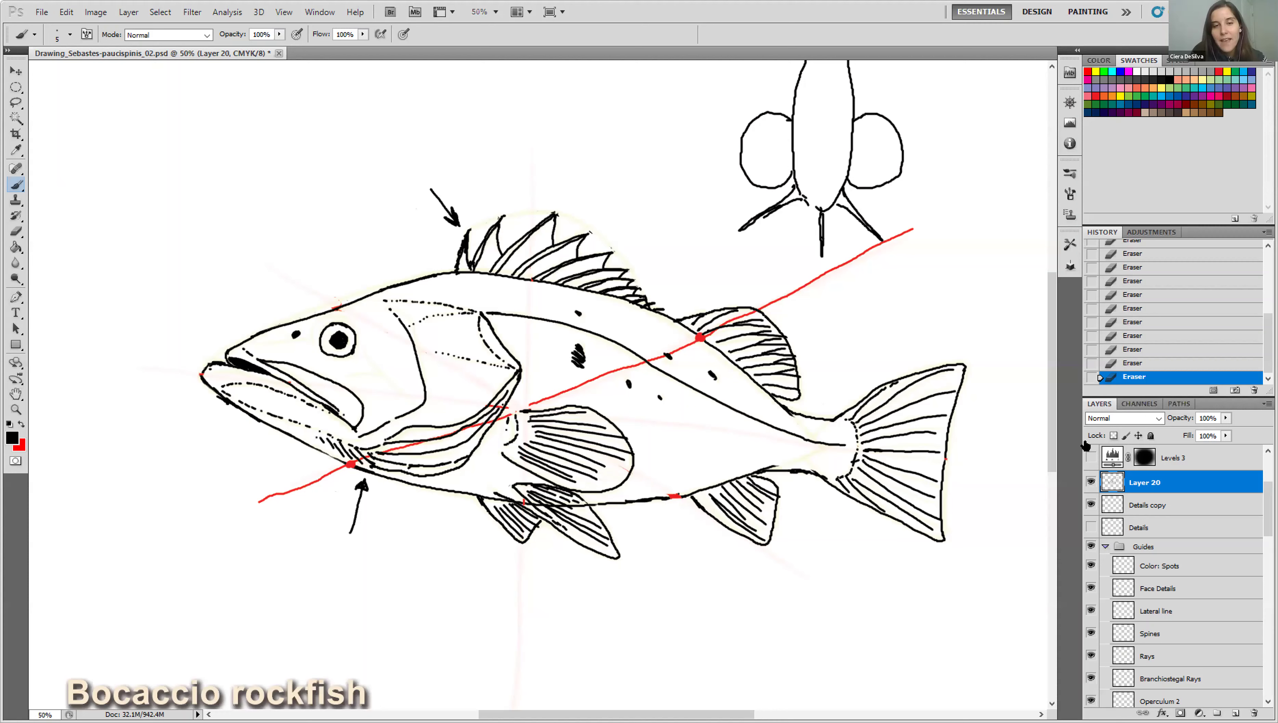
key("ctrl+z")
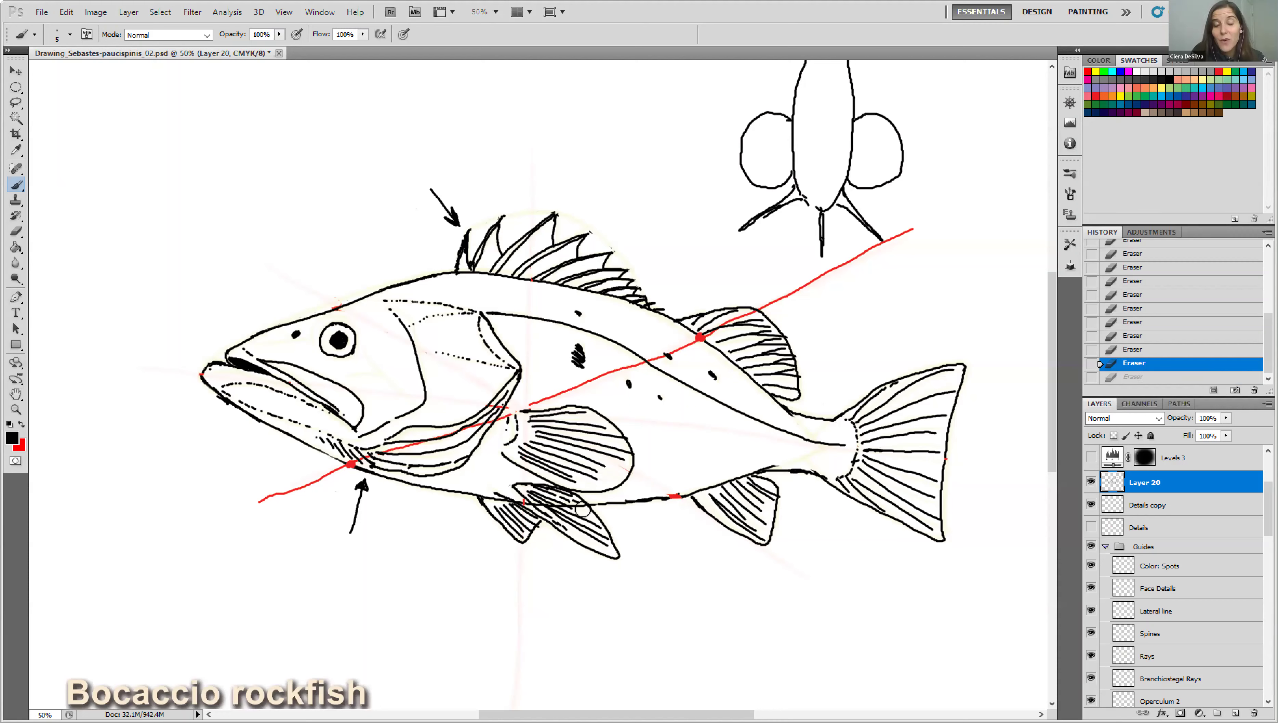
key("ctrl+z")
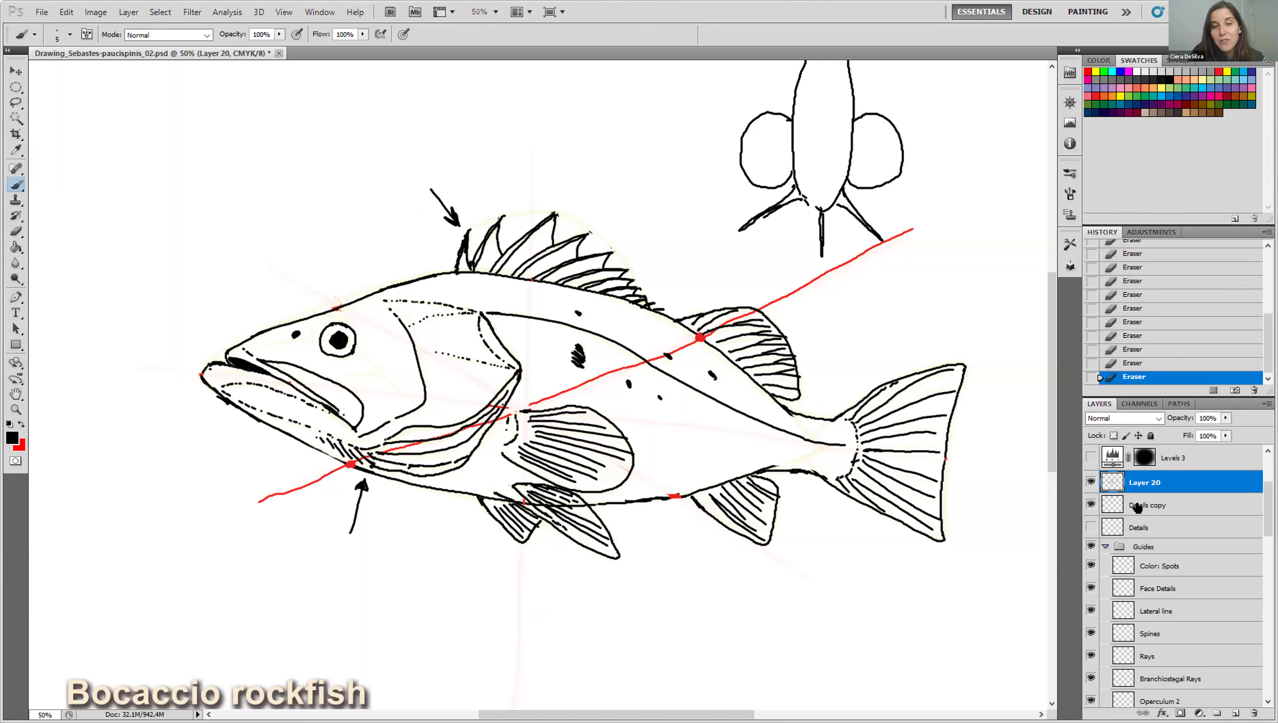
Hide the Guides group and erase the remaining red diagonal from the throat to beyond the rear dorsal fin on Details copy.
left_click(1106, 505)
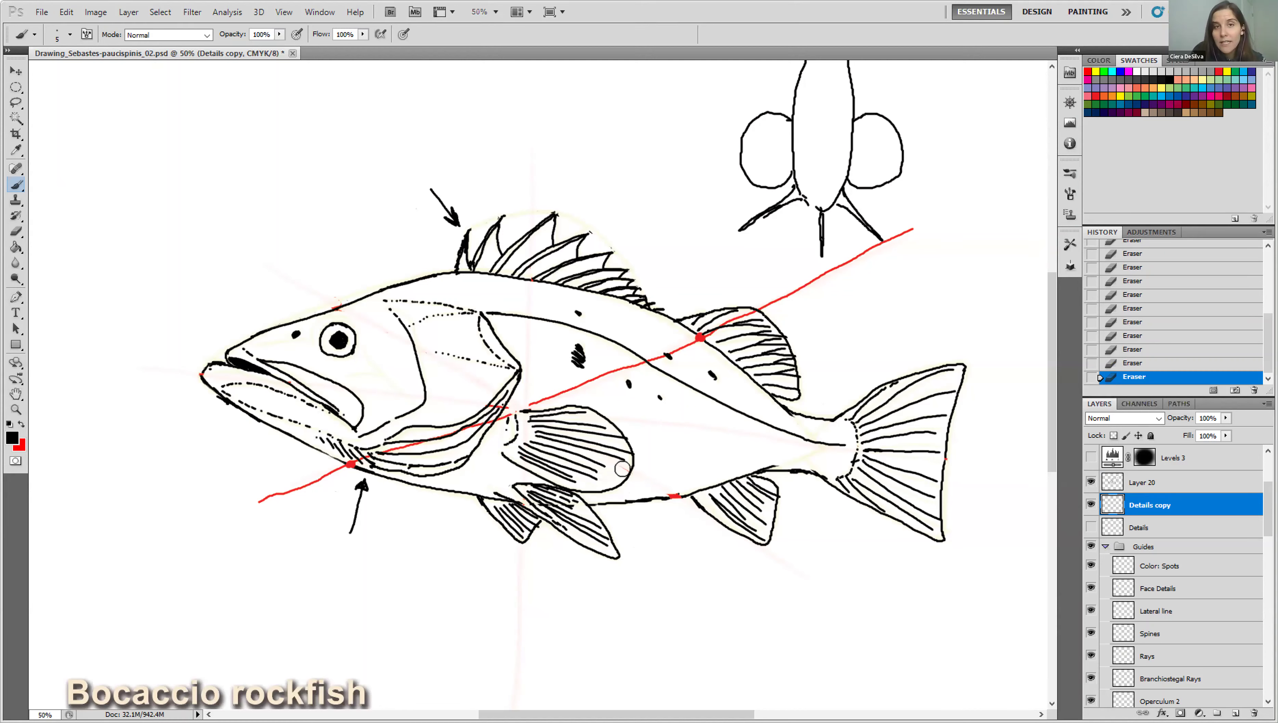
mouse_move(546, 396)
left_mouse_down()
mouse_move(561, 392)
mouse_move(529, 405)
mouse_move(600, 376)
left_mouse_up()
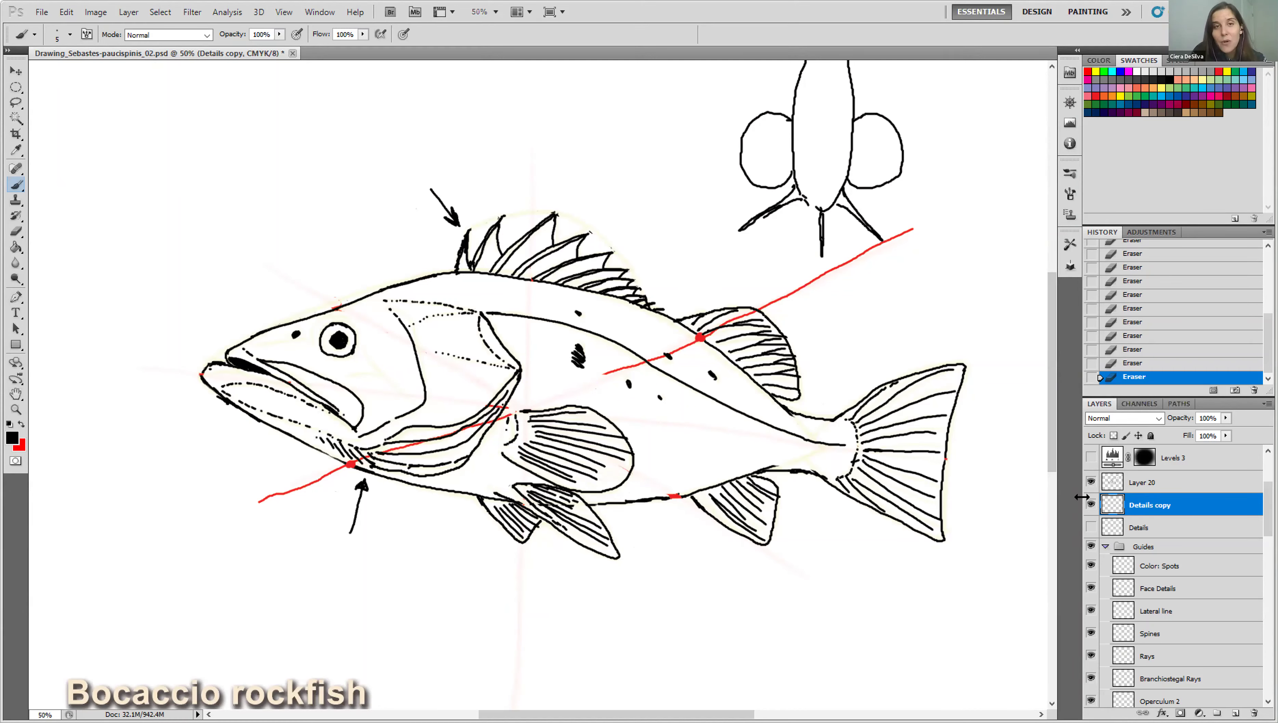
left_click(1091, 547)
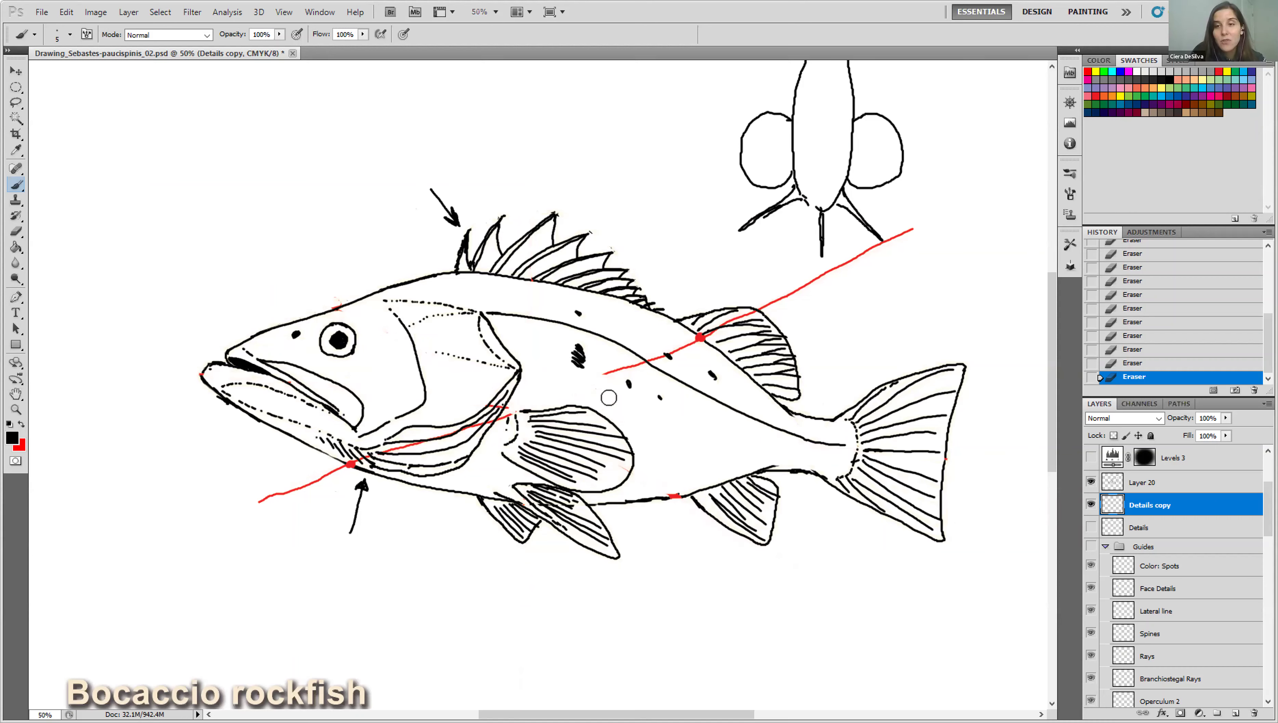
mouse_move(593, 382)
left_mouse_down()
mouse_move(699, 344)
mouse_move(686, 347)
mouse_move(913, 228)
left_mouse_up()
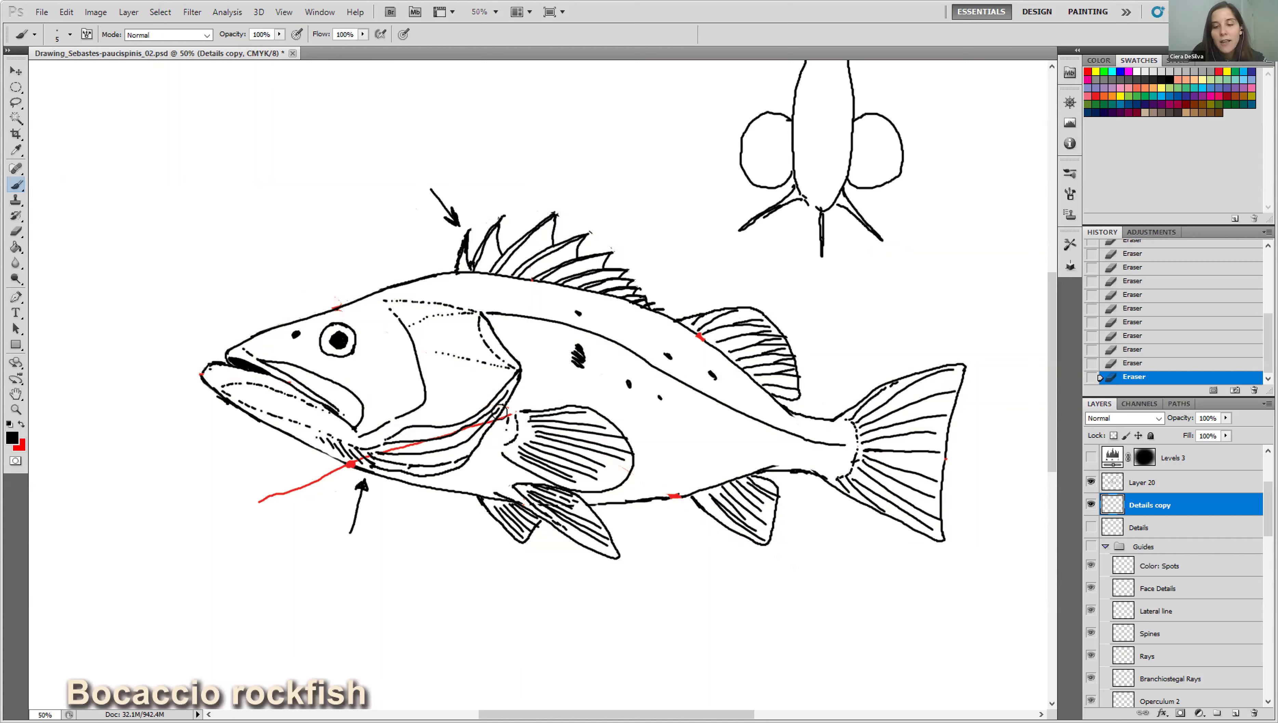
left_click_drag(508, 416, 261, 500)
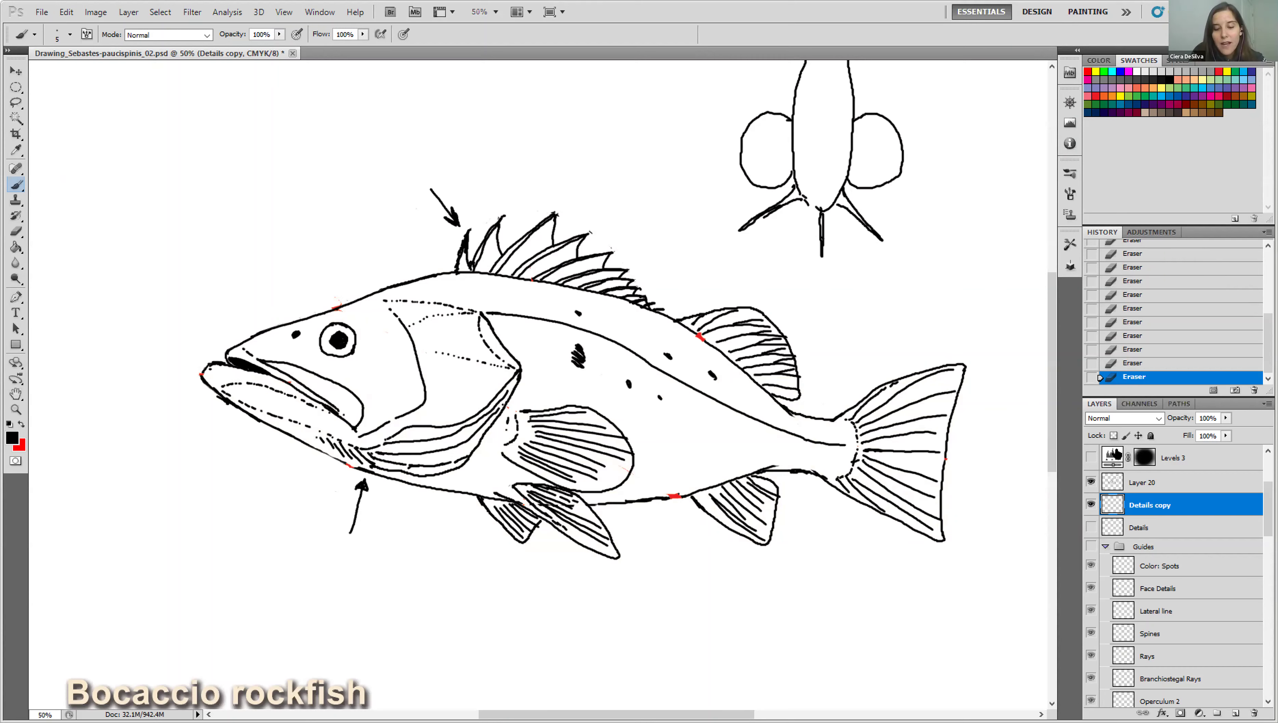
Duplicate Layer 20 with the original hidden, and erase the black arrows at the dorsal fin and throat from the copy.
left_click(1110, 488)
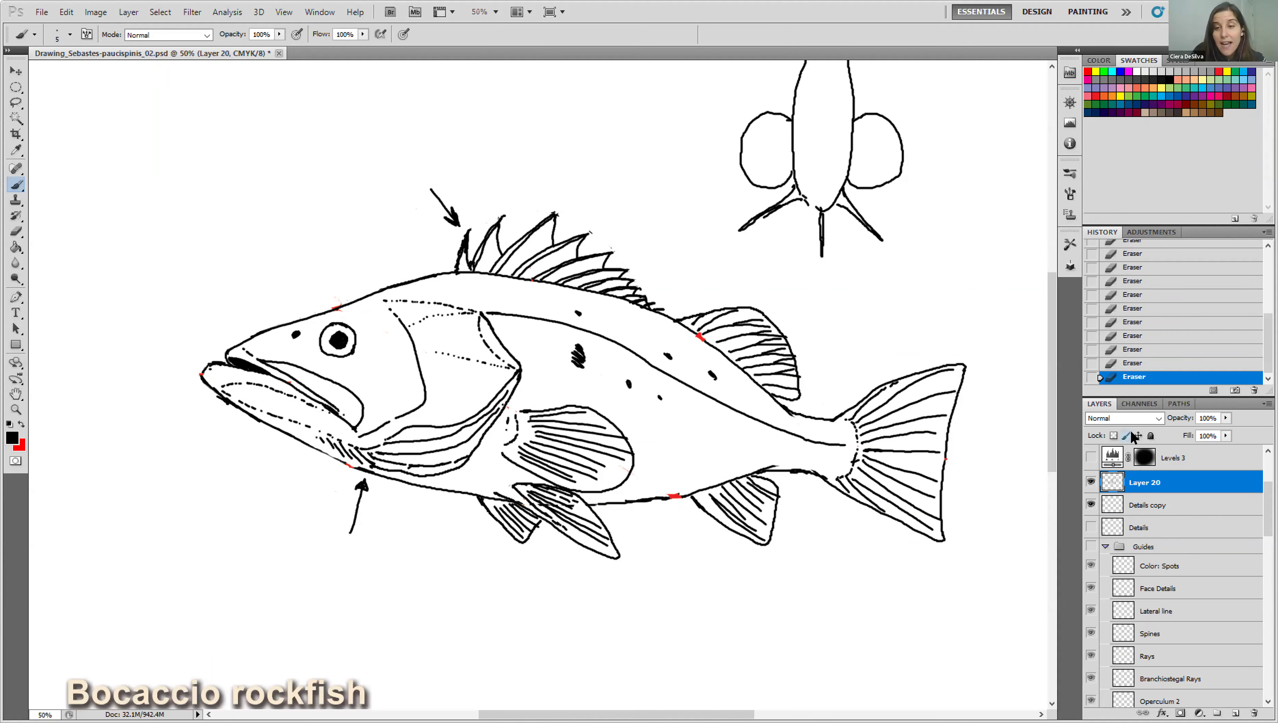
key("ctrl+j")
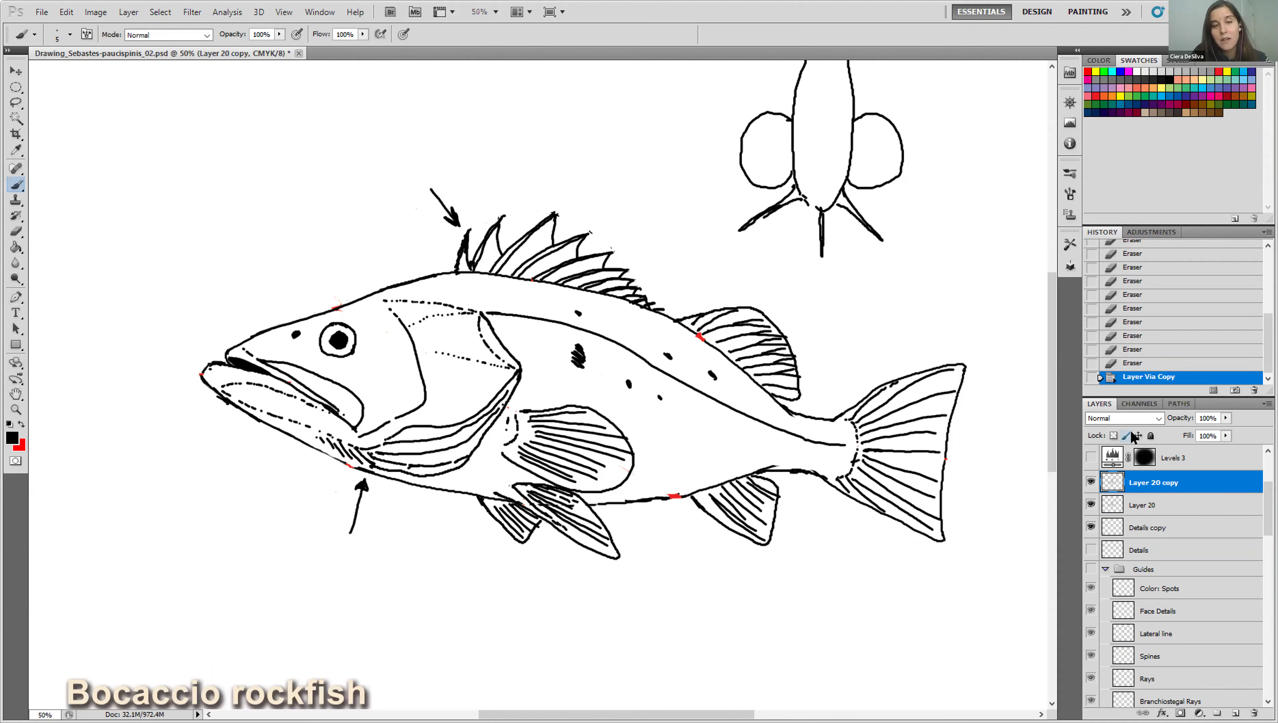
left_click(1091, 505)
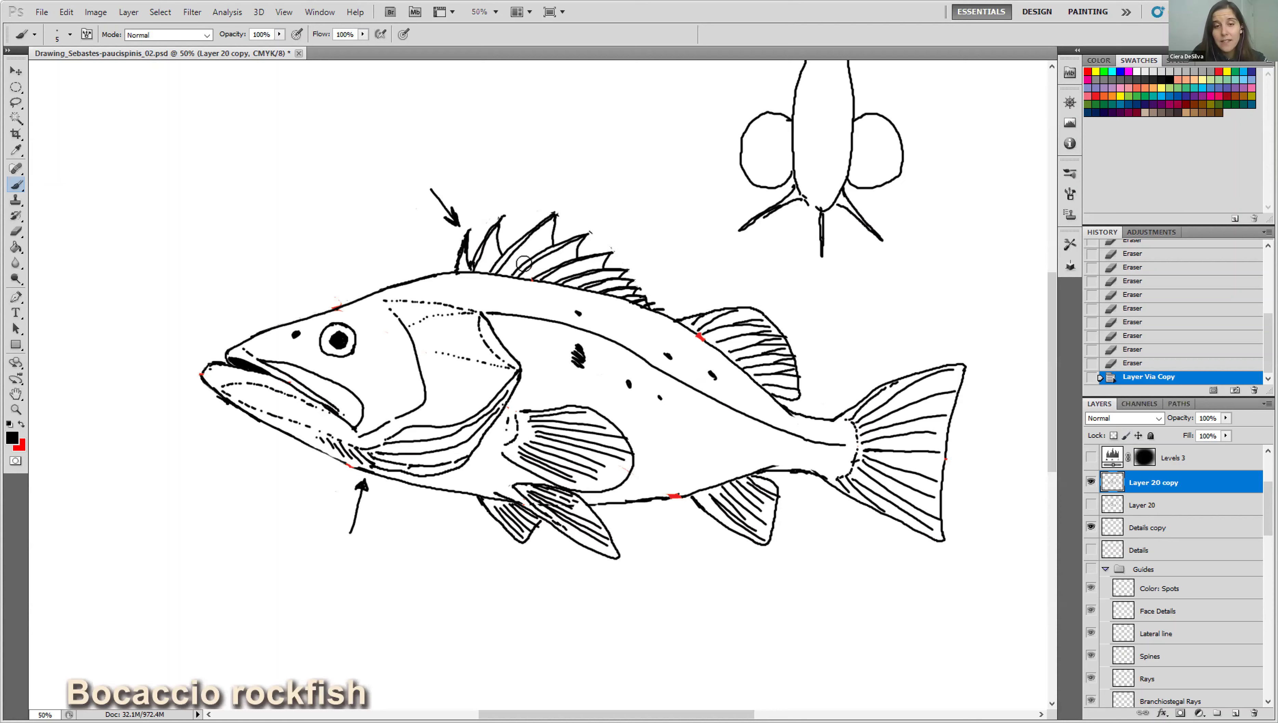
mouse_move(453, 210)
left_mouse_down()
mouse_move(427, 180)
mouse_move(459, 225)
mouse_move(430, 245)
left_mouse_up()
mouse_move(336, 480)
left_mouse_down()
mouse_move(366, 483)
mouse_move(349, 536)
left_mouse_up()
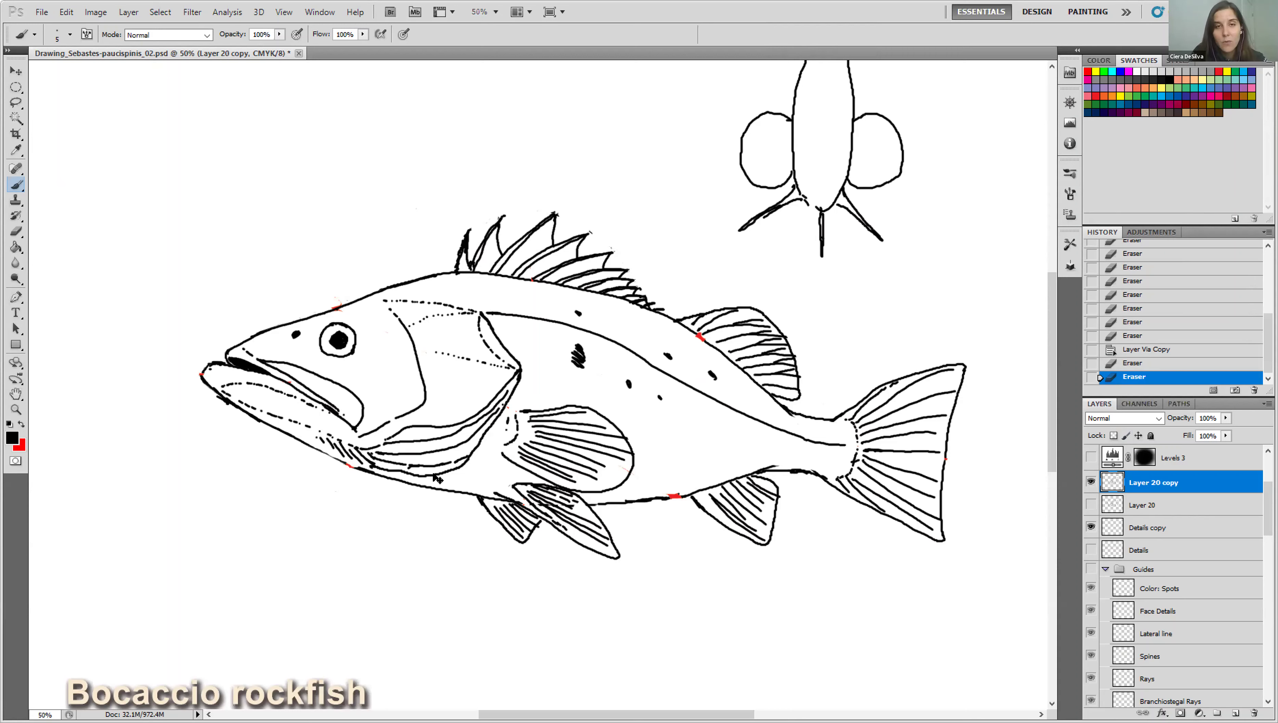
Create a new empty layer above Layer 20 copy.
key("ctrl+shift+n")
key("Return")
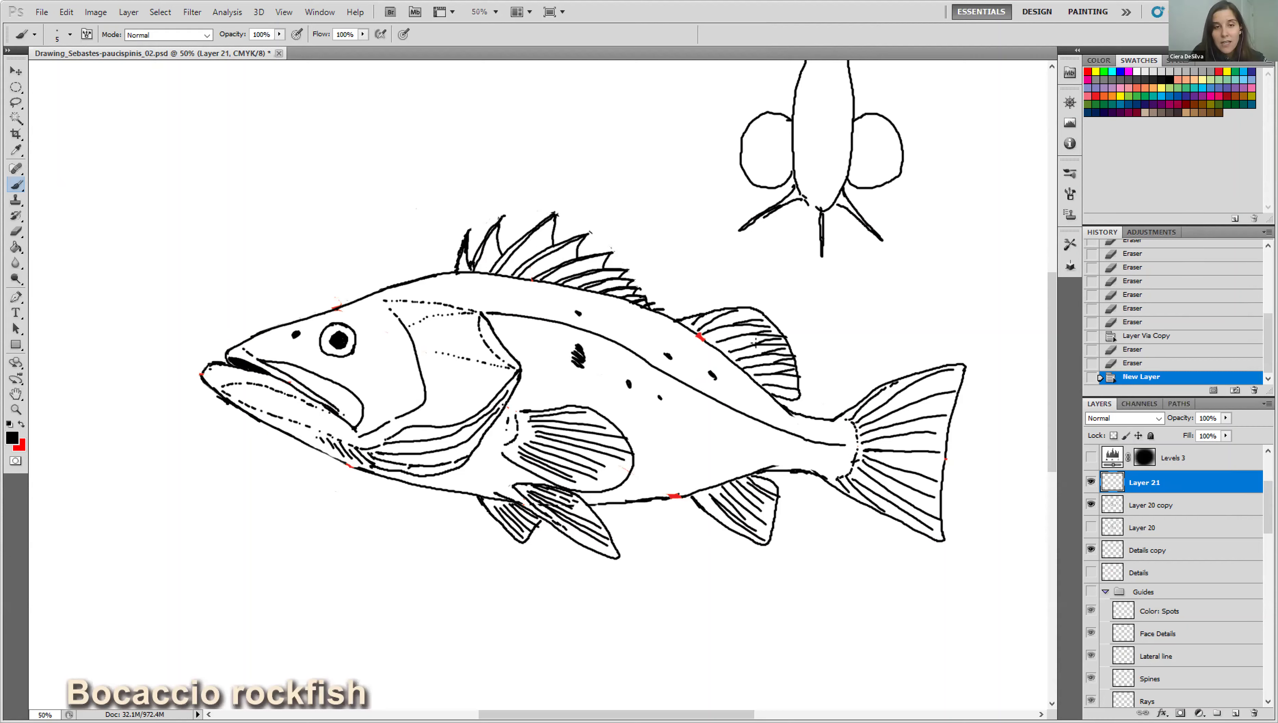
Try brush shading strokes at 32% and 21% opacity near the tail base, and erase the trial strokes.
mouse_move(227, 37)
left_mouse_down()
mouse_move(205, 40)
mouse_move(234, 38)
left_mouse_up()
left_click_drag(844, 458, 836, 470)
left_click_drag(843, 459, 832, 472)
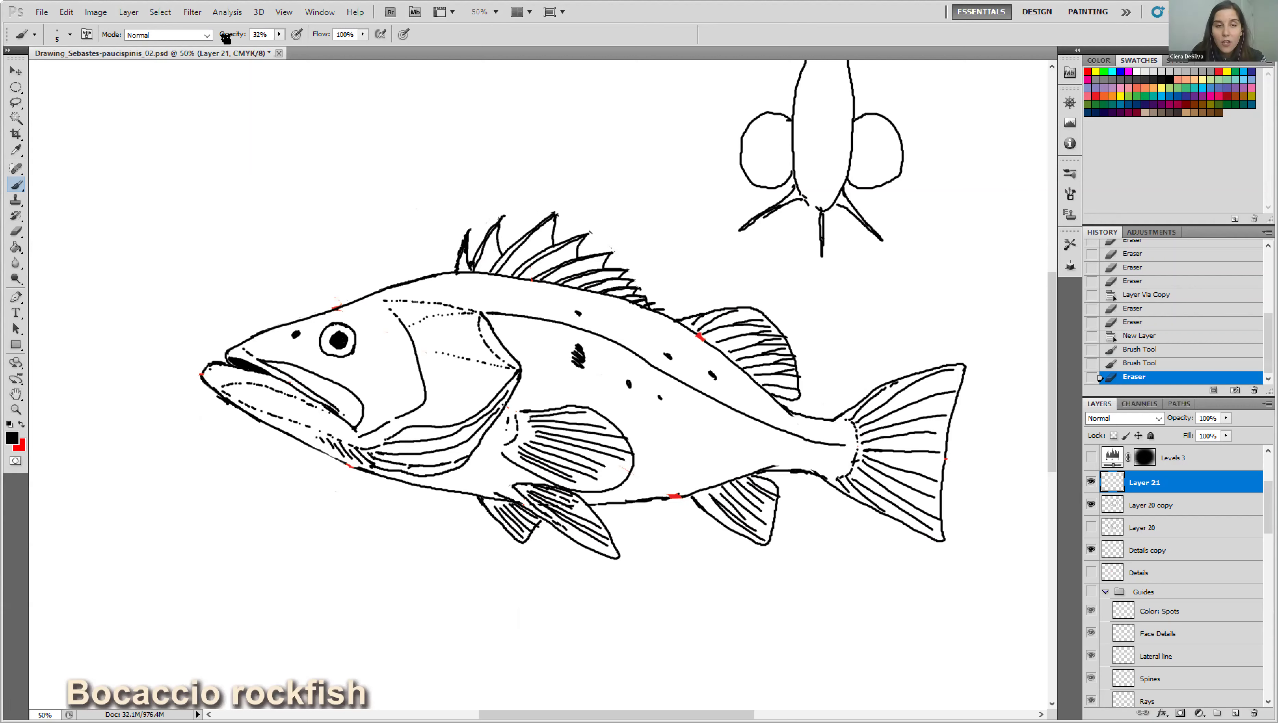
left_click_drag(226, 37, 223, 37)
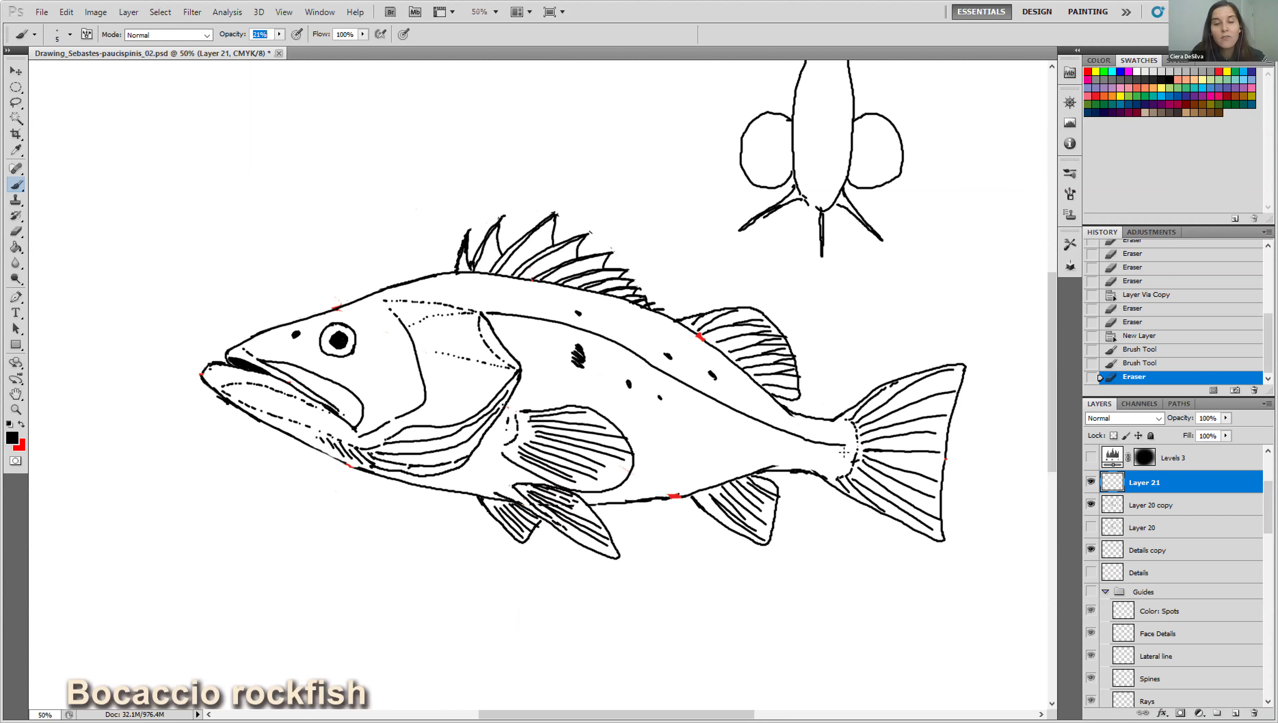
left_click_drag(844, 460, 810, 469)
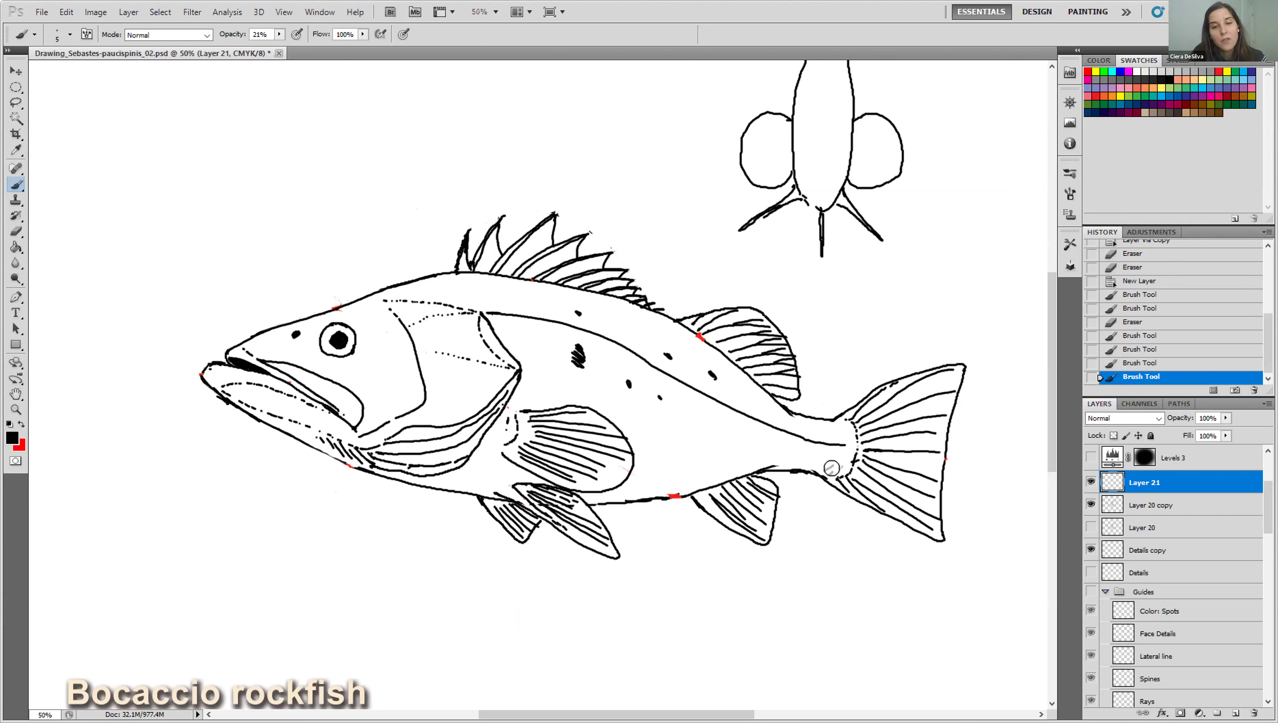
left_click_drag(842, 440, 844, 442)
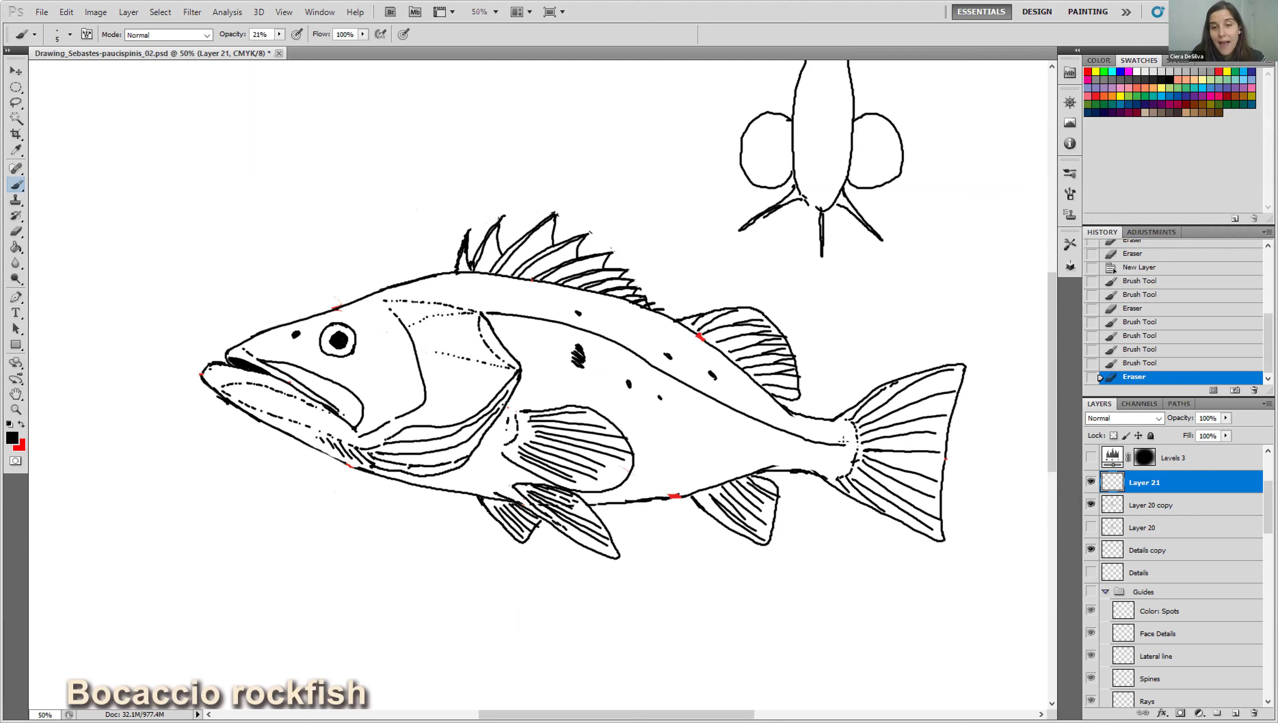
Set the brush opacity to 5% and shade the lower body with light hatching from the tail base forward to the pectoral fin.
left_click_drag(236, 40, 232, 39)
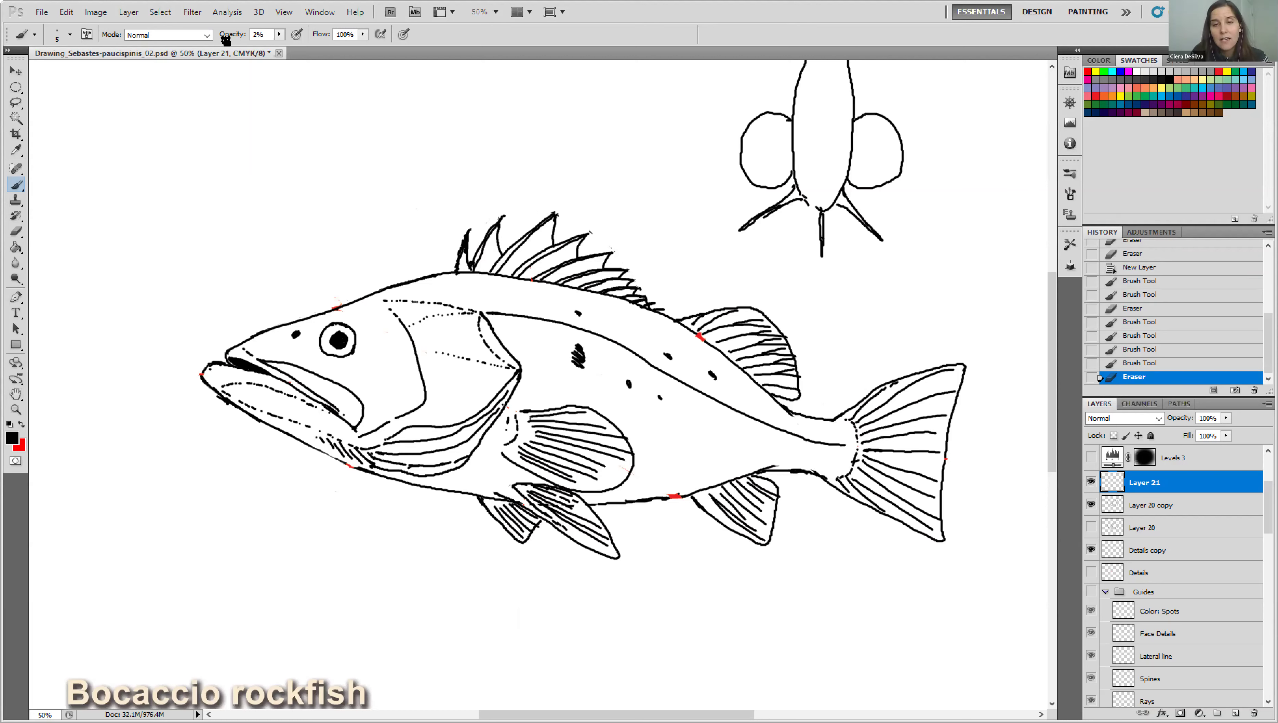
left_click_drag(230, 40, 243, 36)
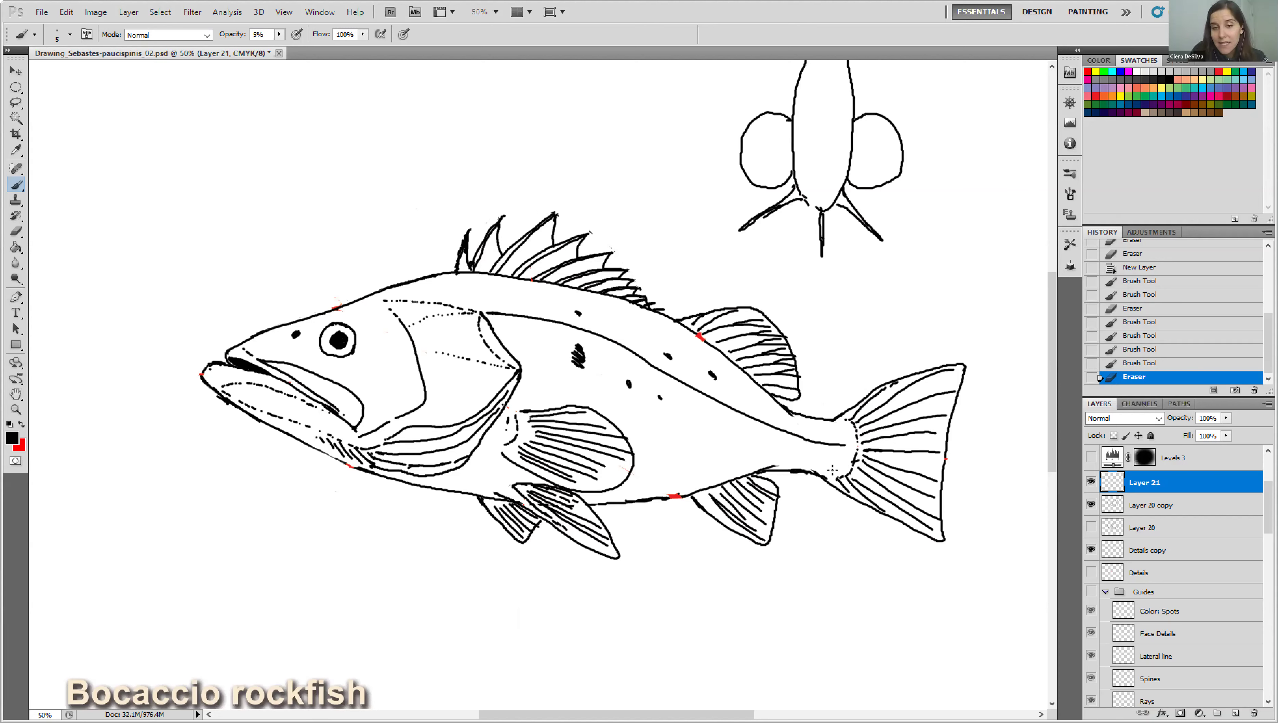
mouse_move(833, 470)
left_mouse_down()
mouse_move(803, 451)
mouse_move(775, 472)
mouse_move(764, 441)
mouse_move(745, 481)
mouse_move(761, 433)
mouse_move(723, 462)
mouse_move(736, 430)
left_mouse_up()
mouse_move(711, 476)
left_mouse_down()
mouse_move(731, 437)
mouse_move(699, 465)
left_mouse_up()
left_click_drag(656, 489, 661, 473)
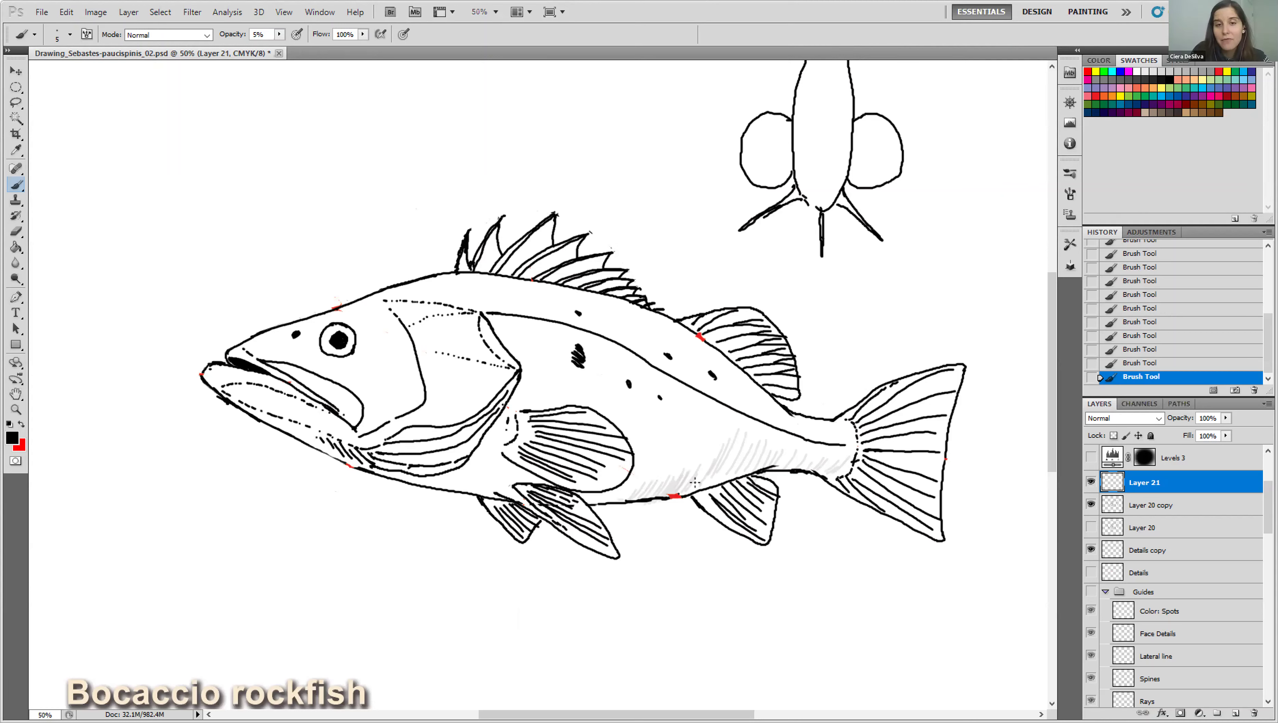
left_click_drag(686, 466, 706, 436)
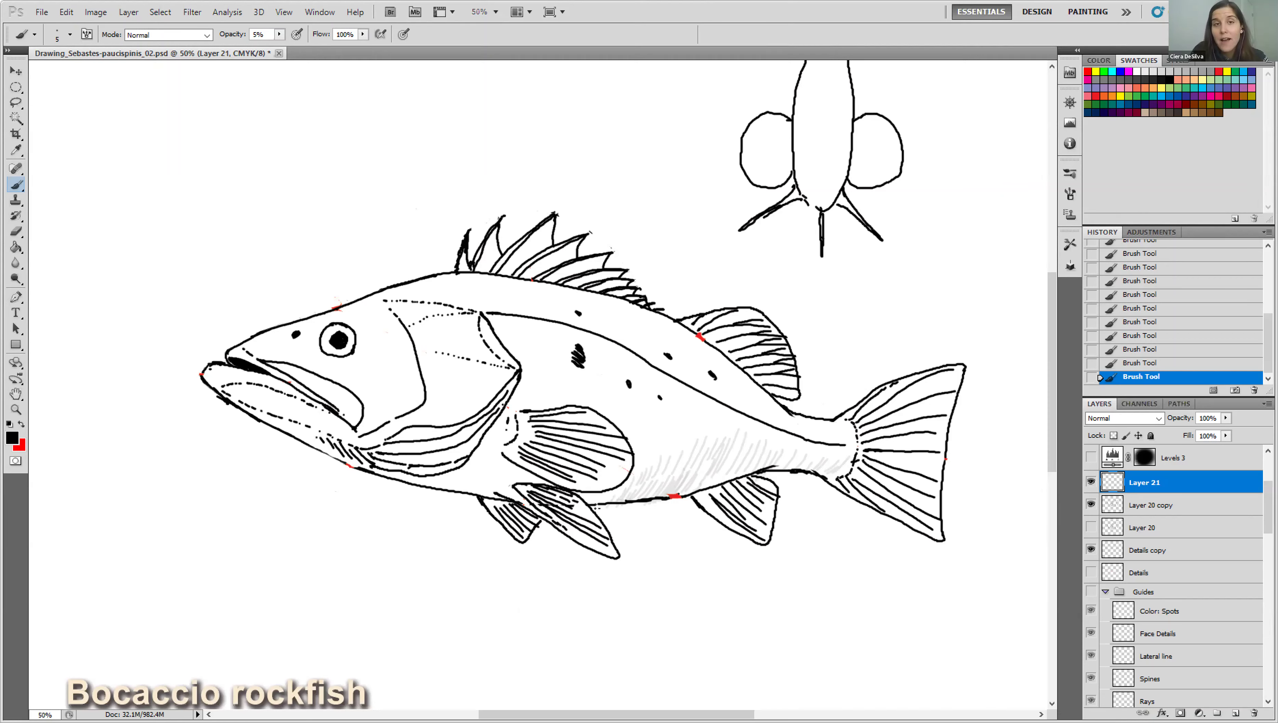
Set the size control in the brush's Shape Dynamics to Pen Pressure.
left_click(1070, 174)
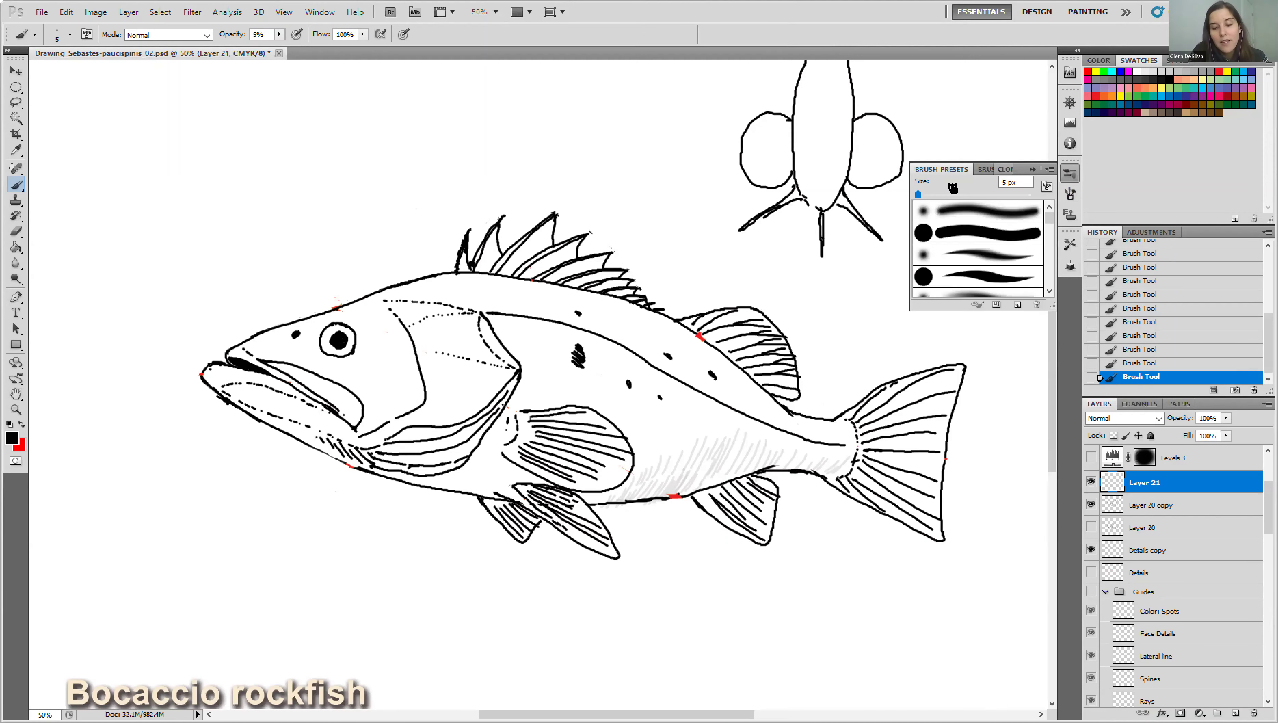
left_click(1070, 174)
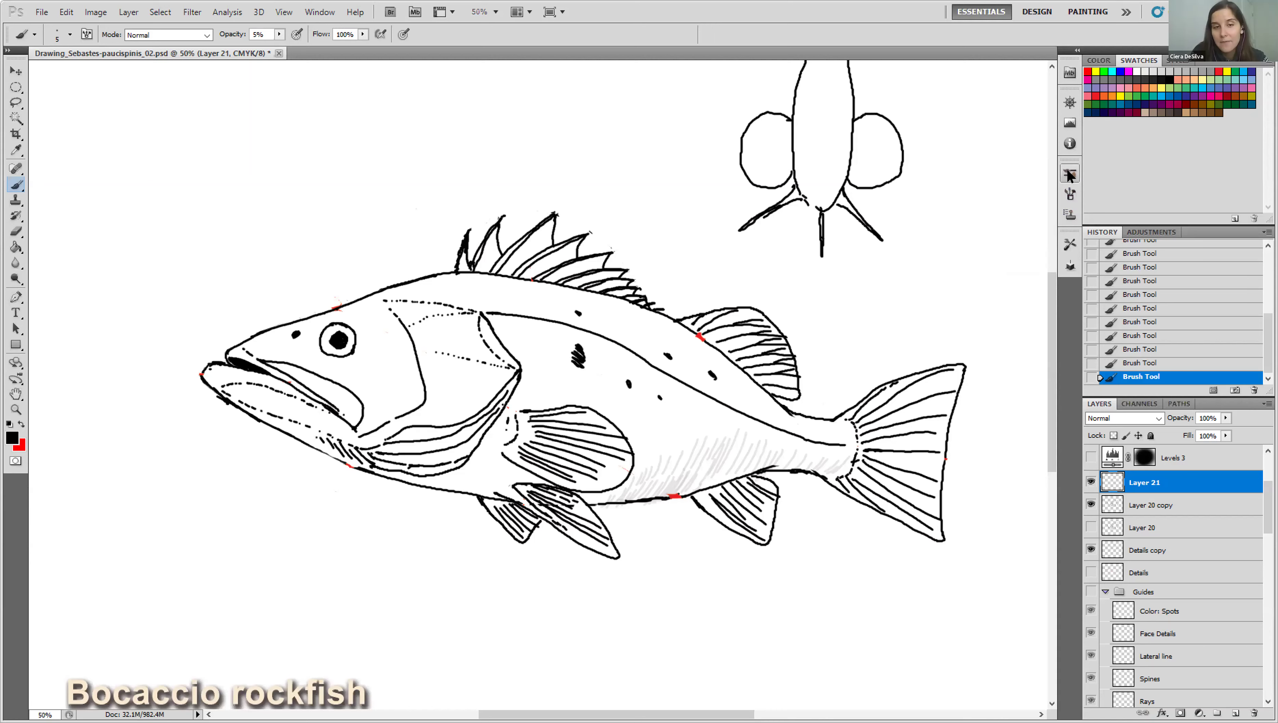
left_click(1069, 173)
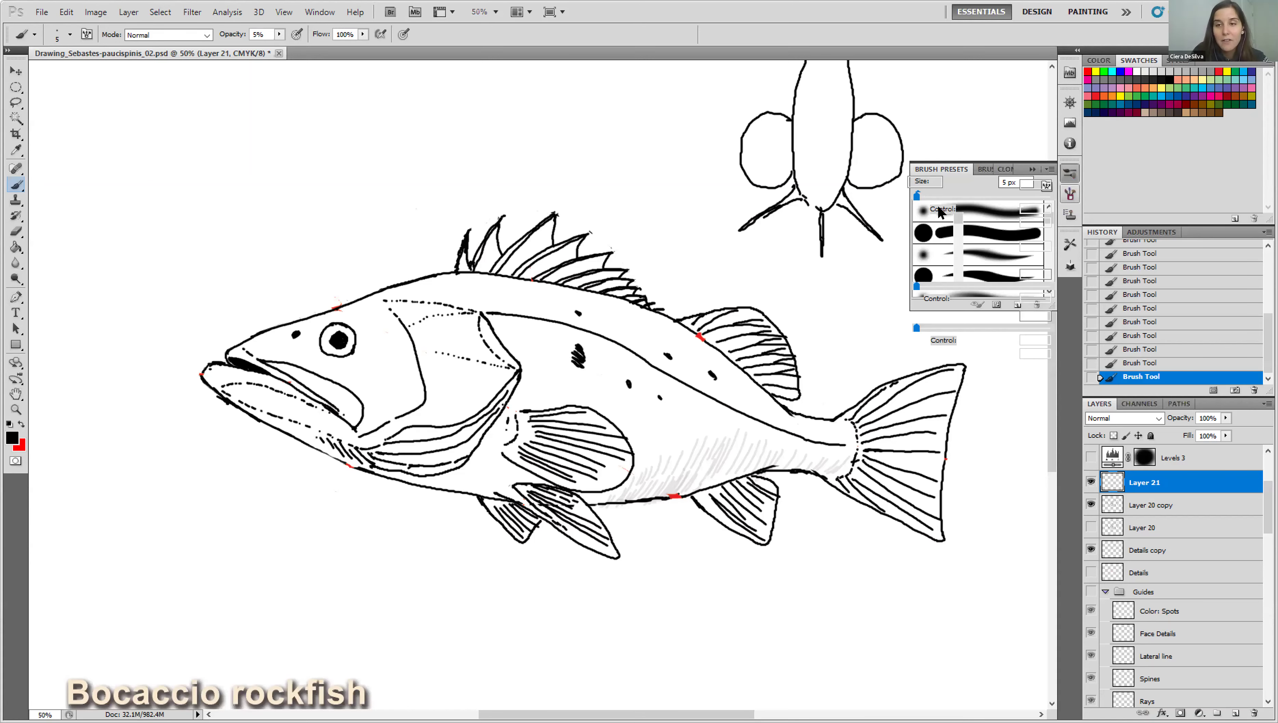
left_click(1070, 193)
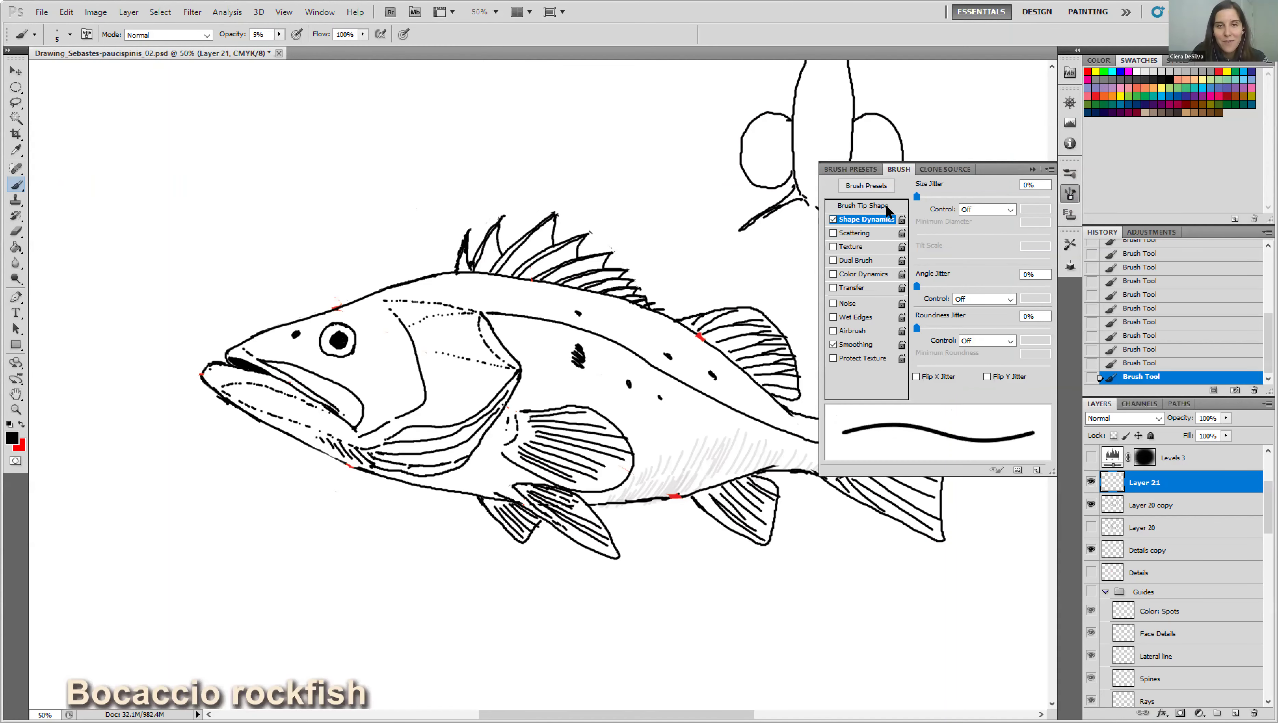
left_click(968, 209)
left_click(969, 245)
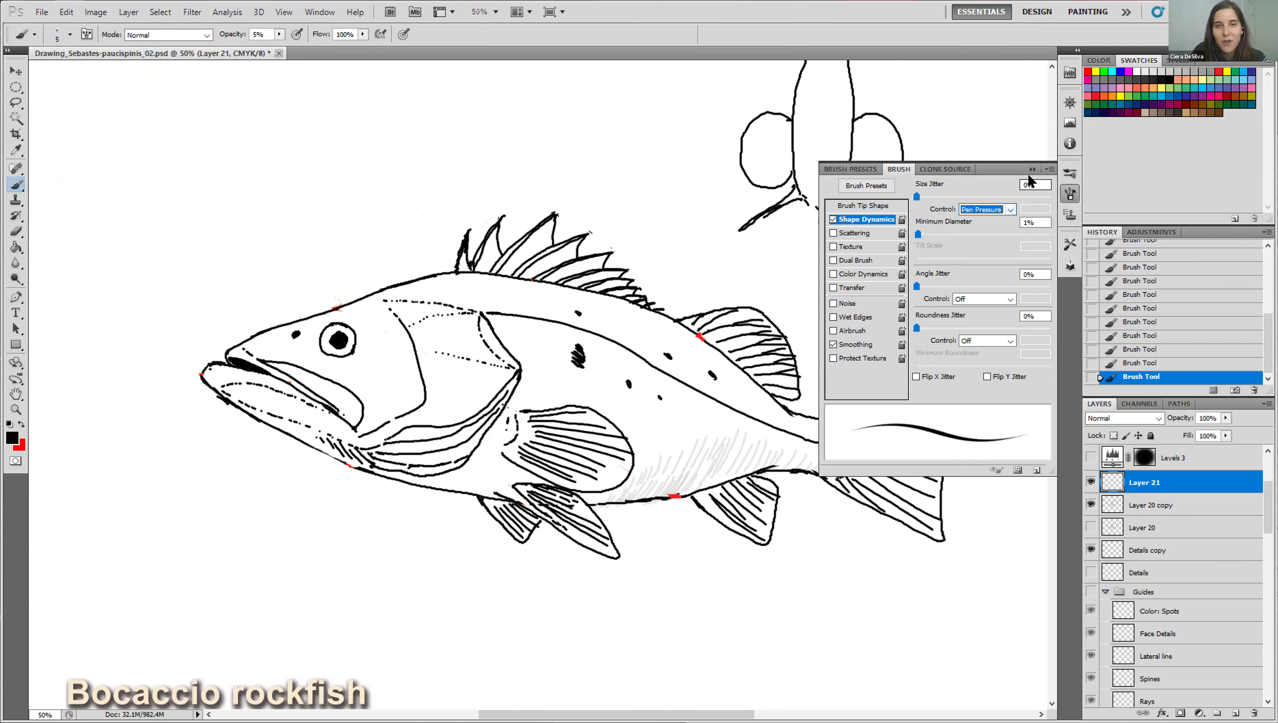
left_click(1033, 169)
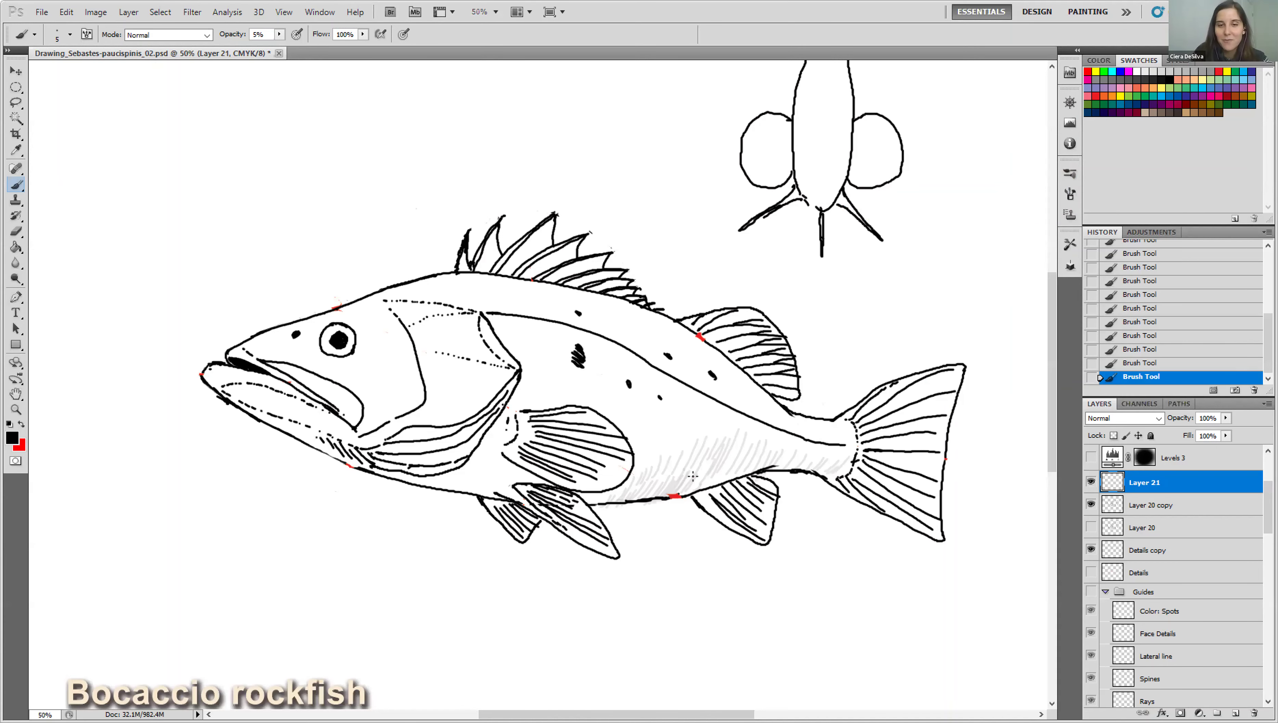
Extend the light 5% opacity shading across the belly in front of the pectoral fin and over the rear lower body.
mouse_move(689, 453)
left_mouse_down()
mouse_move(673, 472)
mouse_move(670, 443)
left_mouse_up()
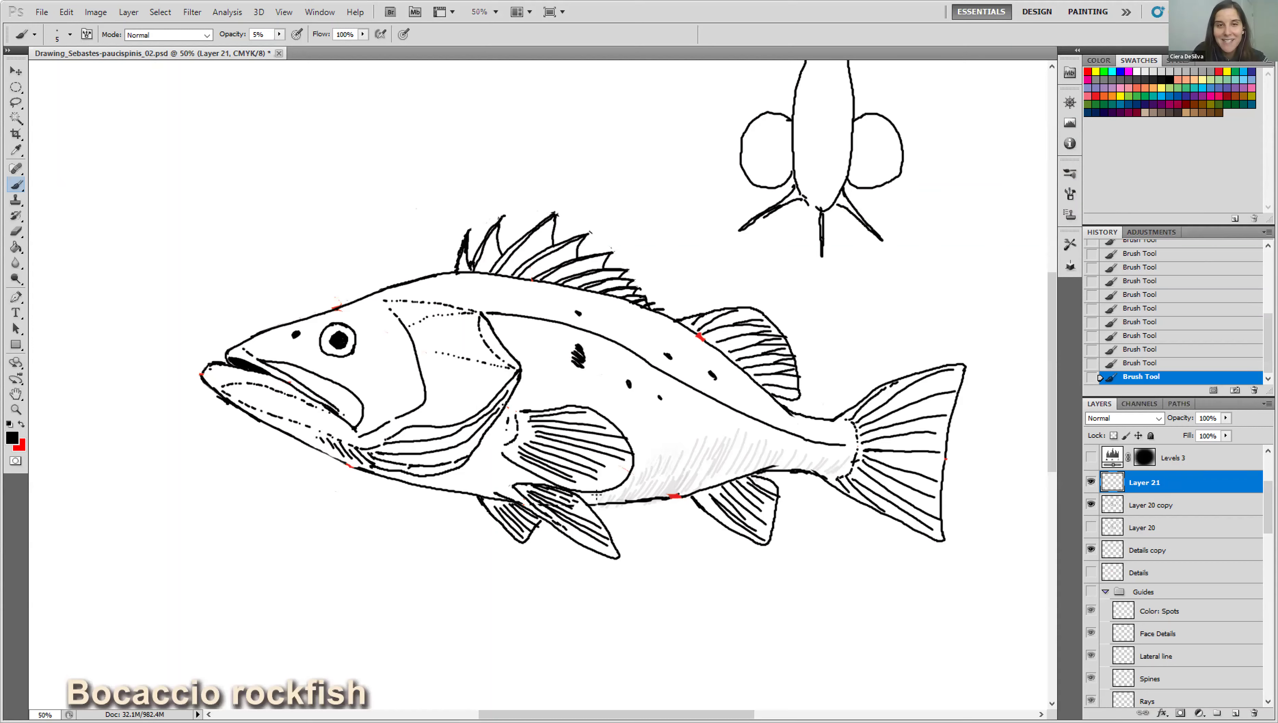
mouse_move(526, 475)
left_mouse_down()
mouse_move(487, 483)
mouse_move(501, 427)
mouse_move(476, 458)
mouse_move(503, 482)
mouse_move(488, 490)
mouse_move(487, 469)
mouse_move(430, 473)
left_mouse_up()
mouse_move(767, 441)
left_mouse_down()
mouse_move(723, 467)
mouse_move(719, 416)
mouse_move(690, 459)
mouse_move(689, 429)
mouse_move(664, 464)
mouse_move(661, 435)
mouse_move(648, 452)
mouse_move(636, 439)
mouse_move(633, 383)
mouse_move(612, 404)
left_mouse_up()
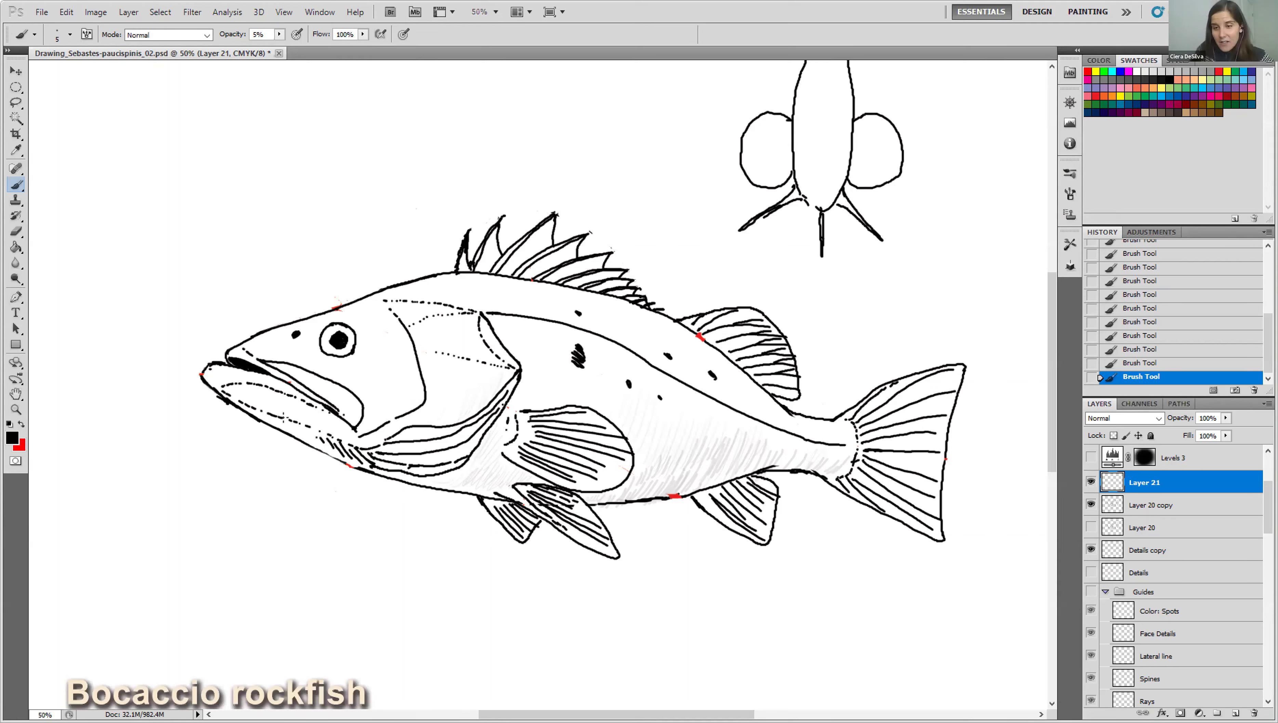
Shade the lower jaw, cheek, gill cover, throat and pectoral fin with faint brush strokes.
mouse_move(312, 405)
left_mouse_down()
mouse_move(318, 415)
mouse_move(286, 389)
left_mouse_up()
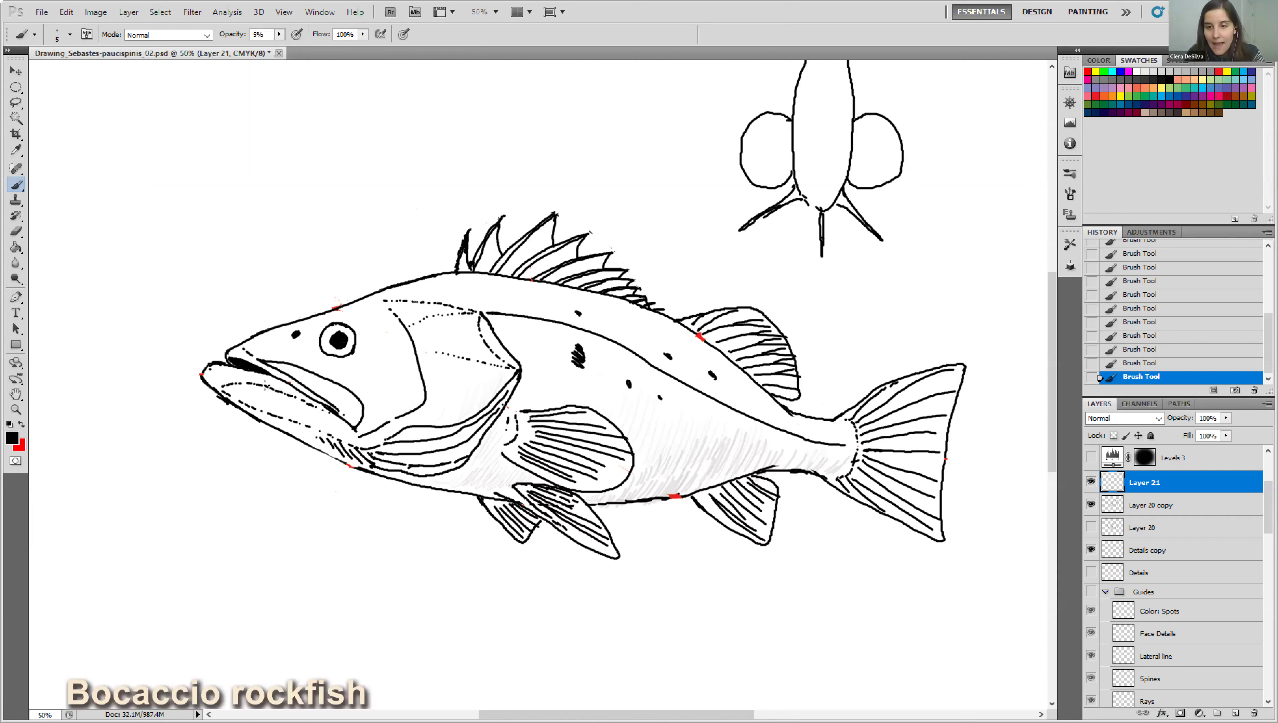
mouse_move(337, 440)
left_mouse_down()
mouse_move(352, 441)
mouse_move(275, 422)
left_mouse_up()
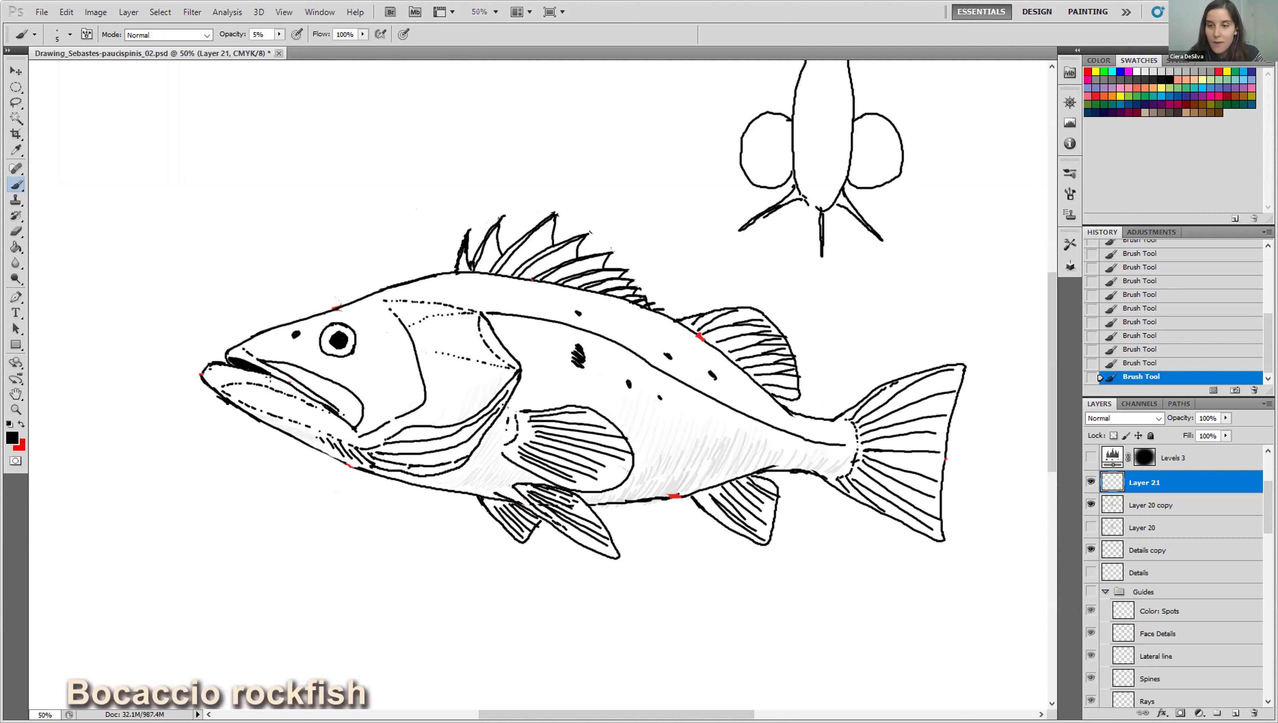
mouse_move(421, 360)
left_mouse_down()
mouse_move(441, 379)
mouse_move(428, 394)
left_mouse_up()
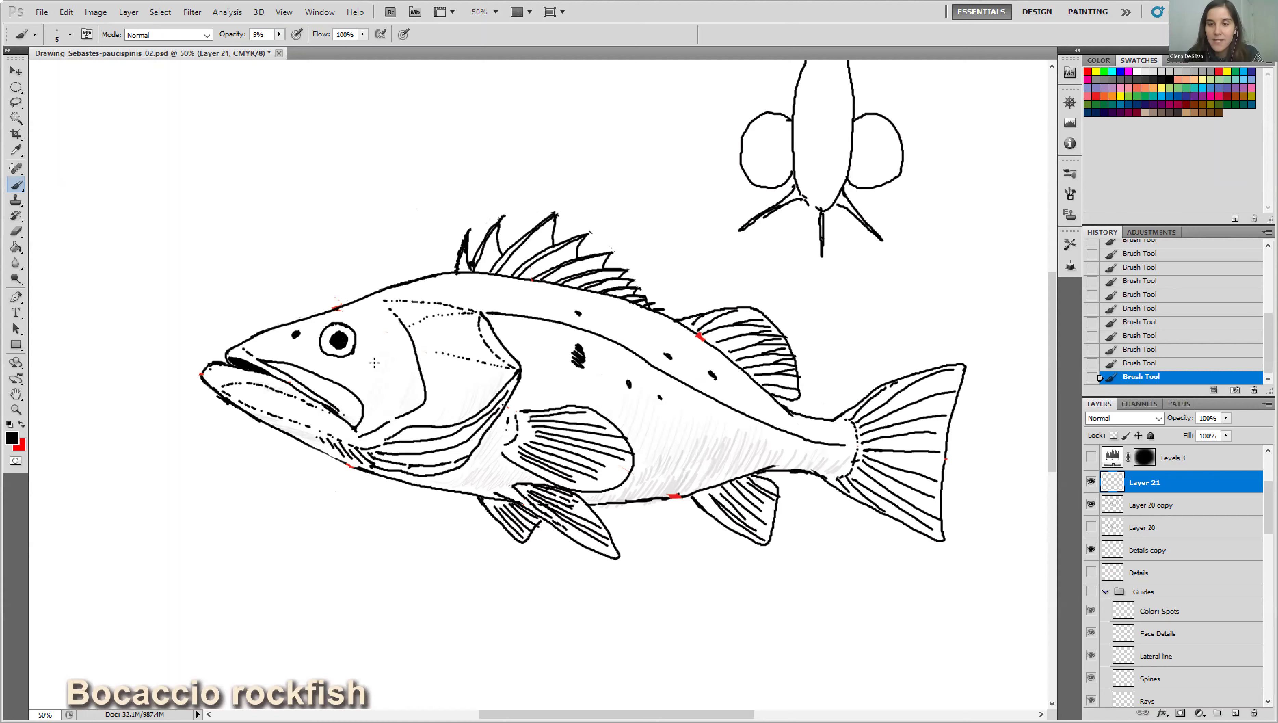
mouse_move(340, 379)
left_mouse_down()
mouse_move(370, 415)
mouse_move(354, 417)
left_mouse_up()
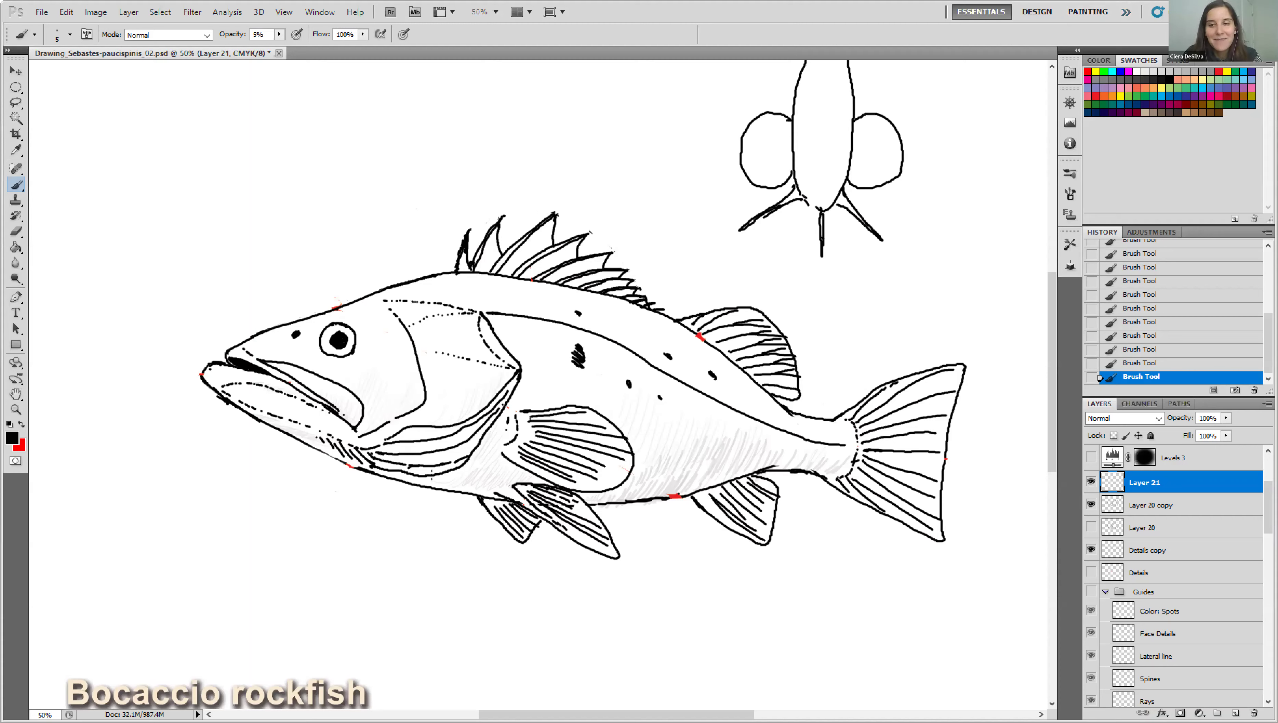
left_click_drag(444, 477, 420, 479)
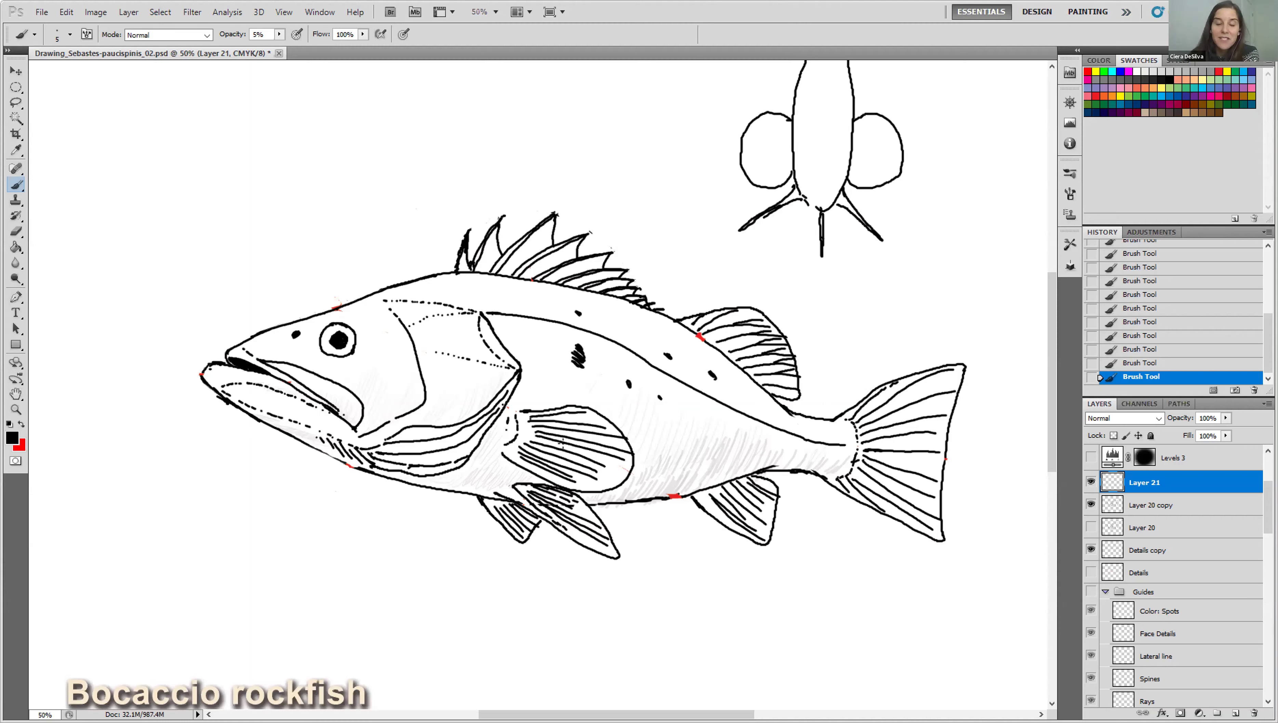
left_click_drag(561, 443, 795, 458)
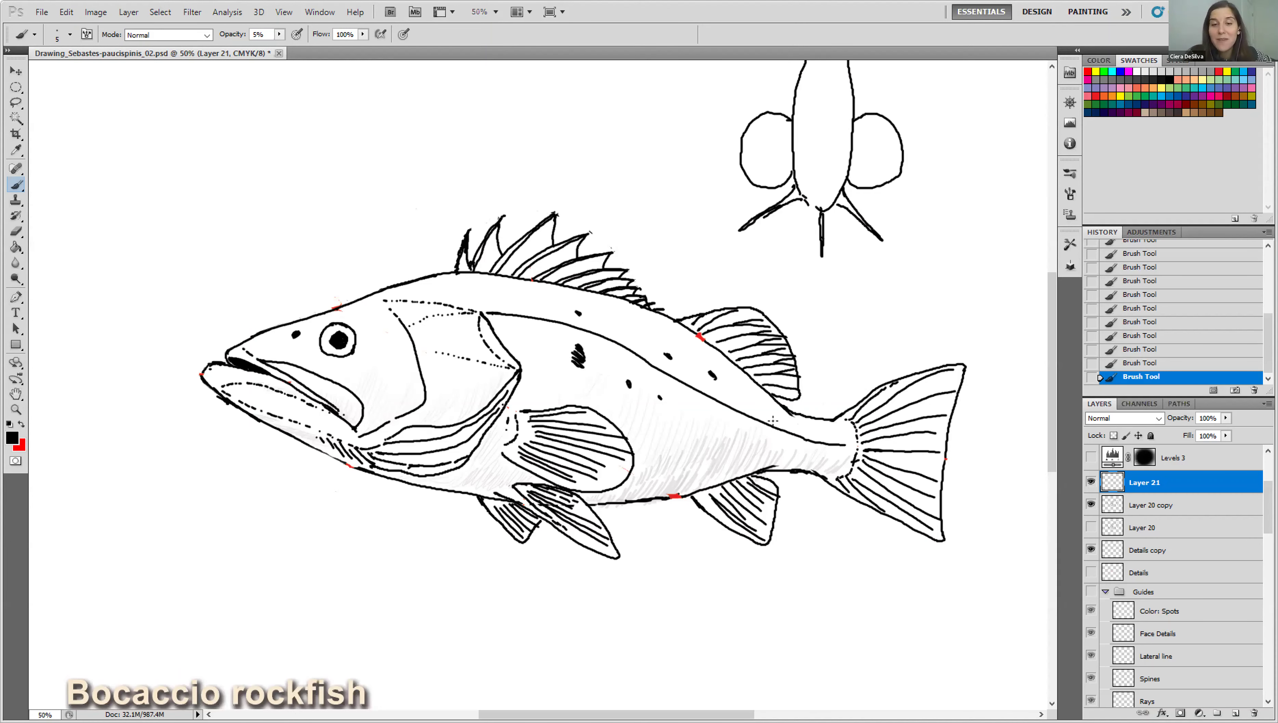
Show the blue water background by making Layer 7, Layer 9, Layer 10, Hue/Saturation 1 and Levels 4 visible.
key("ctrl+0")
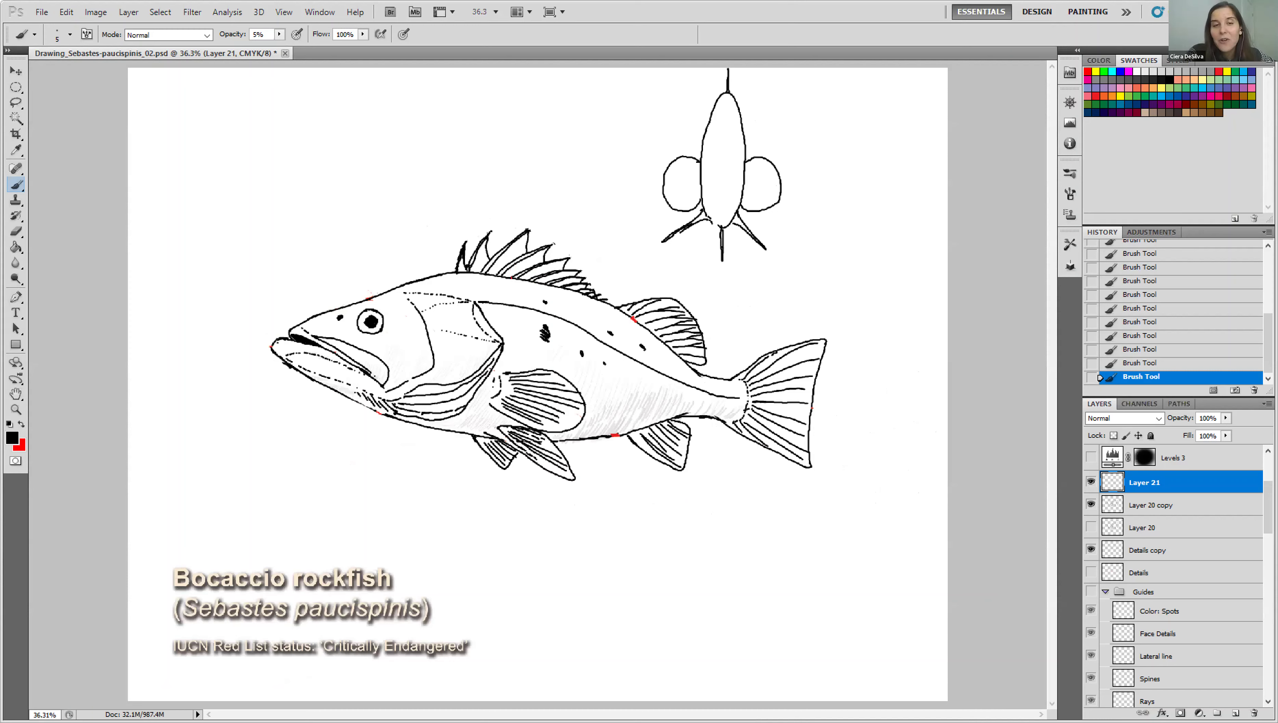
scroll(1174, 572, "down", 10)
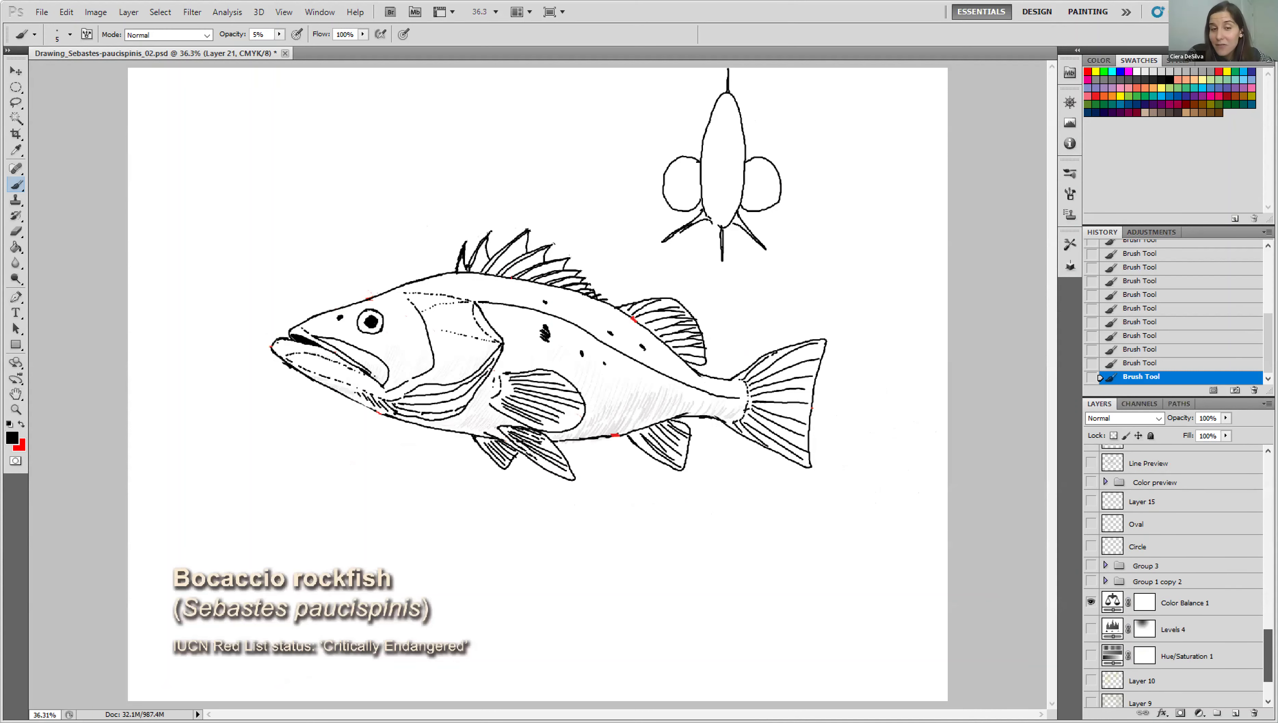
left_click(1091, 658)
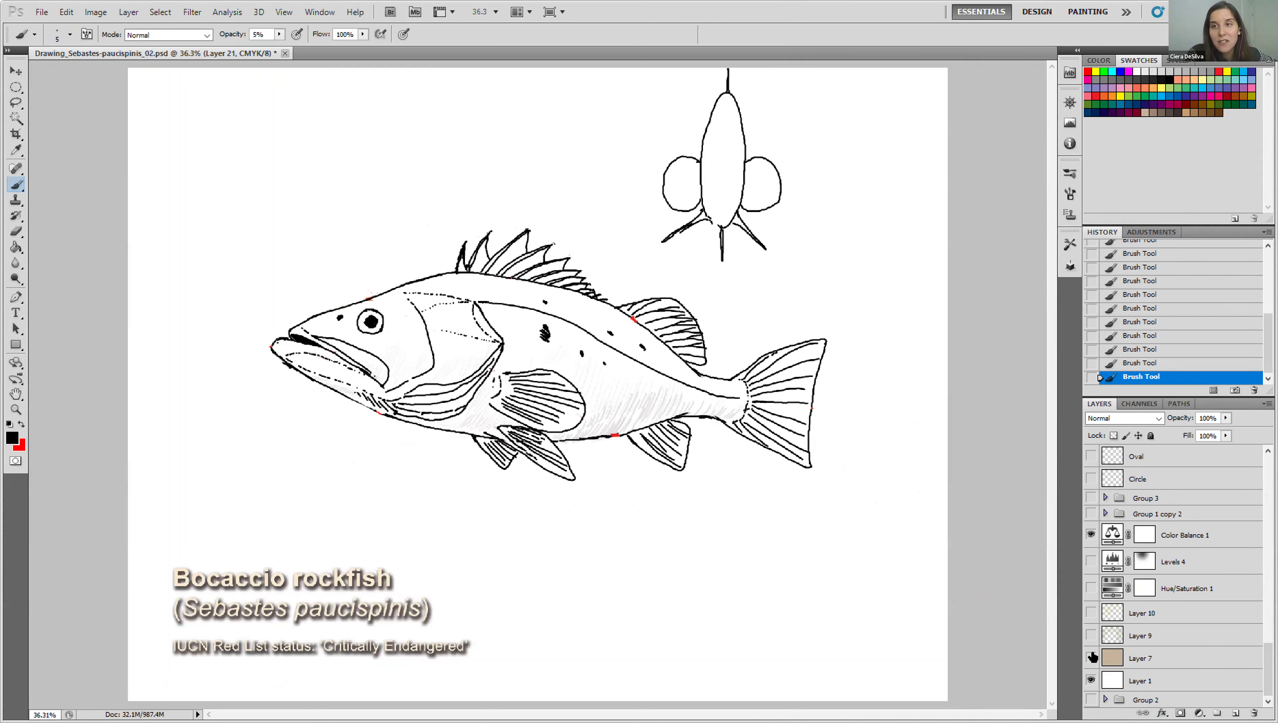
left_click(1089, 636)
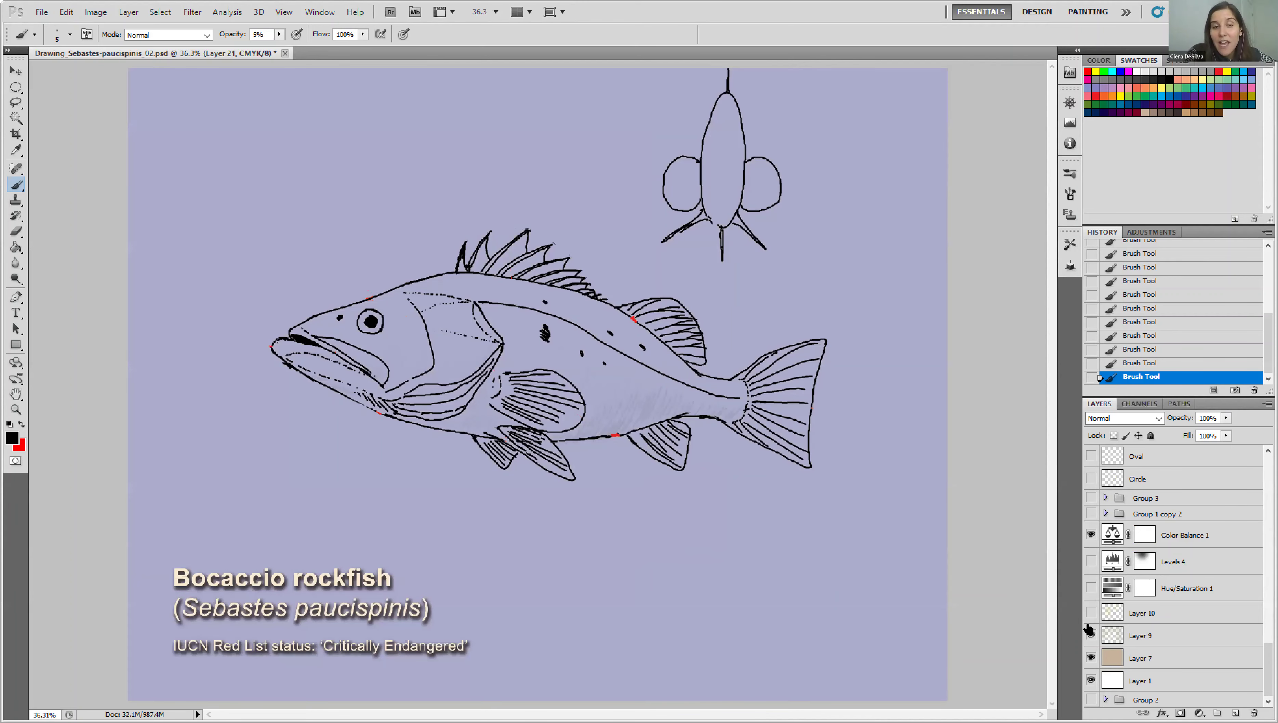
left_click_drag(1090, 613, 1095, 534)
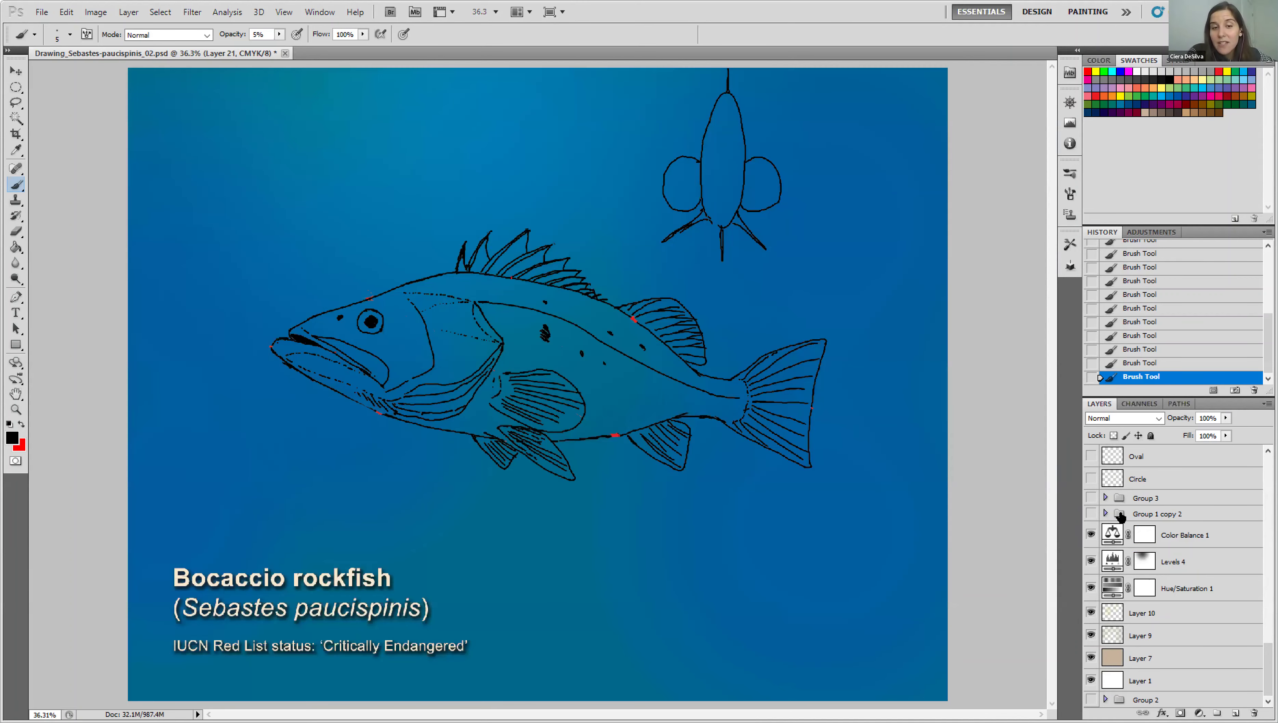
Compare the background with the Levels 4 and Color Balance 1 adjustments switched off and on.
left_click(1091, 560)
left_click(1091, 561)
left_click(1089, 536)
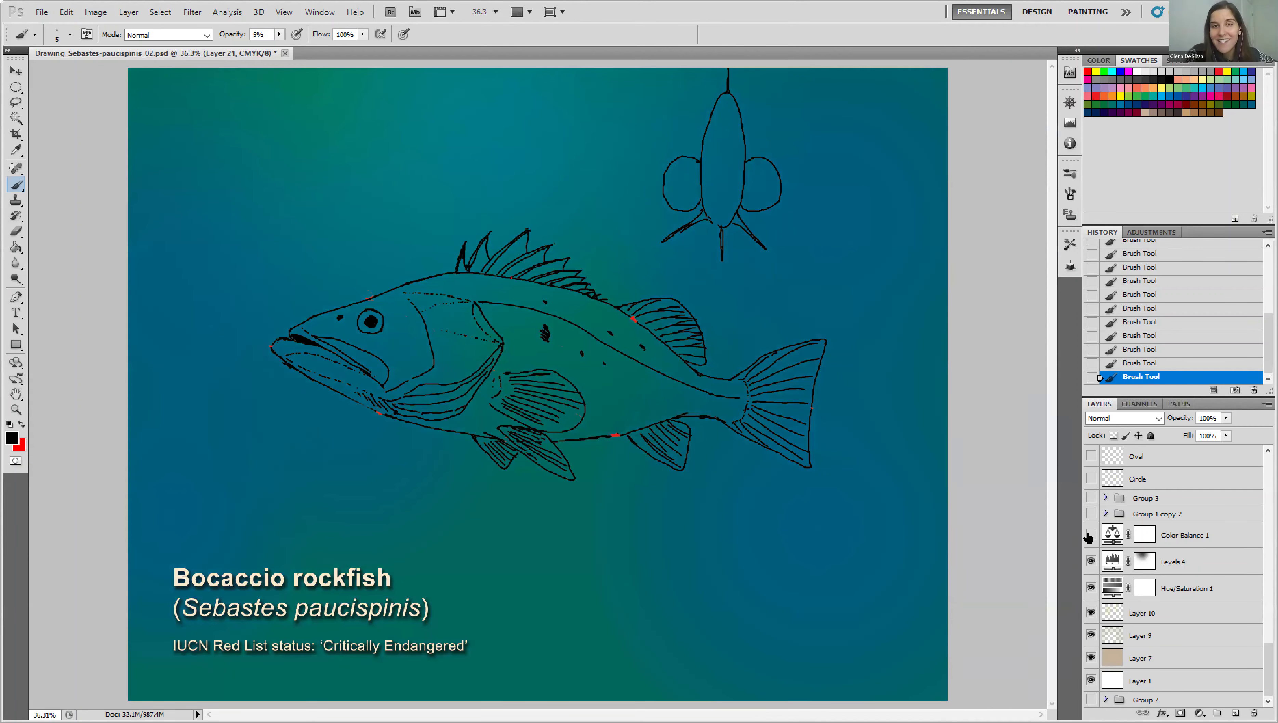
left_click(1091, 535)
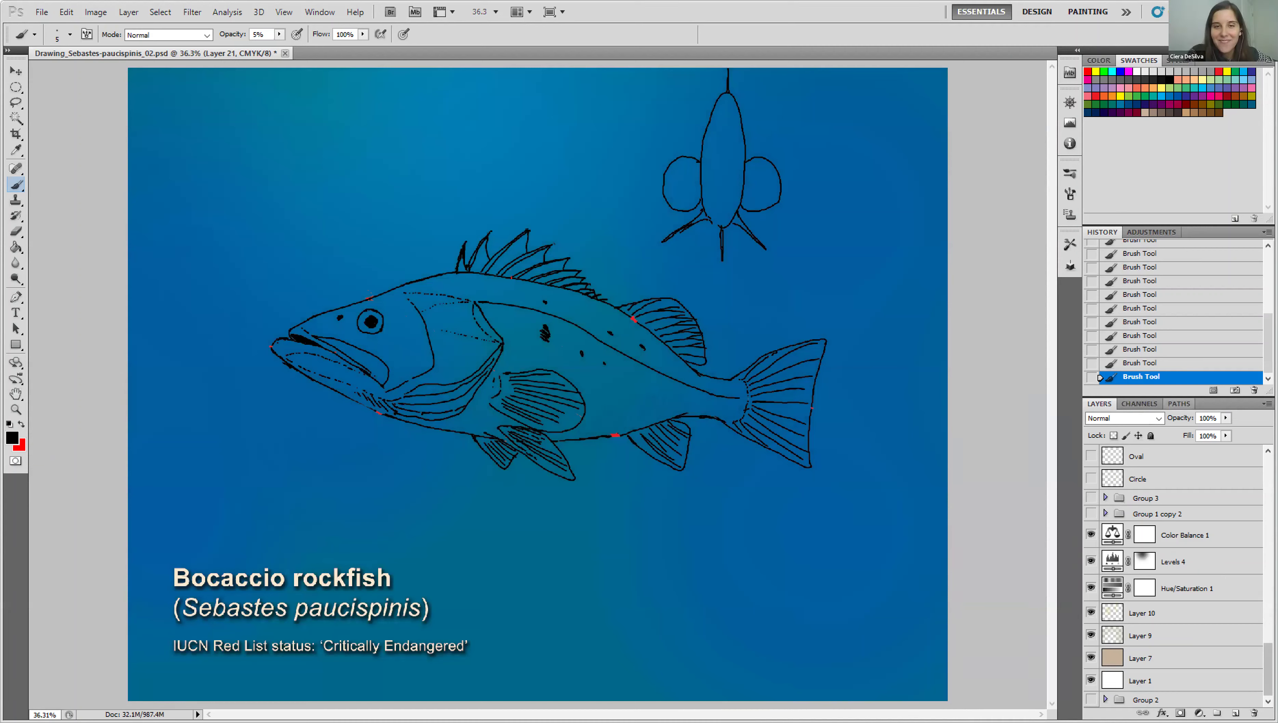
Show the Color preview group to view the finished coloured fish, and hide it again.
left_click_drag(1269, 669, 1268, 658)
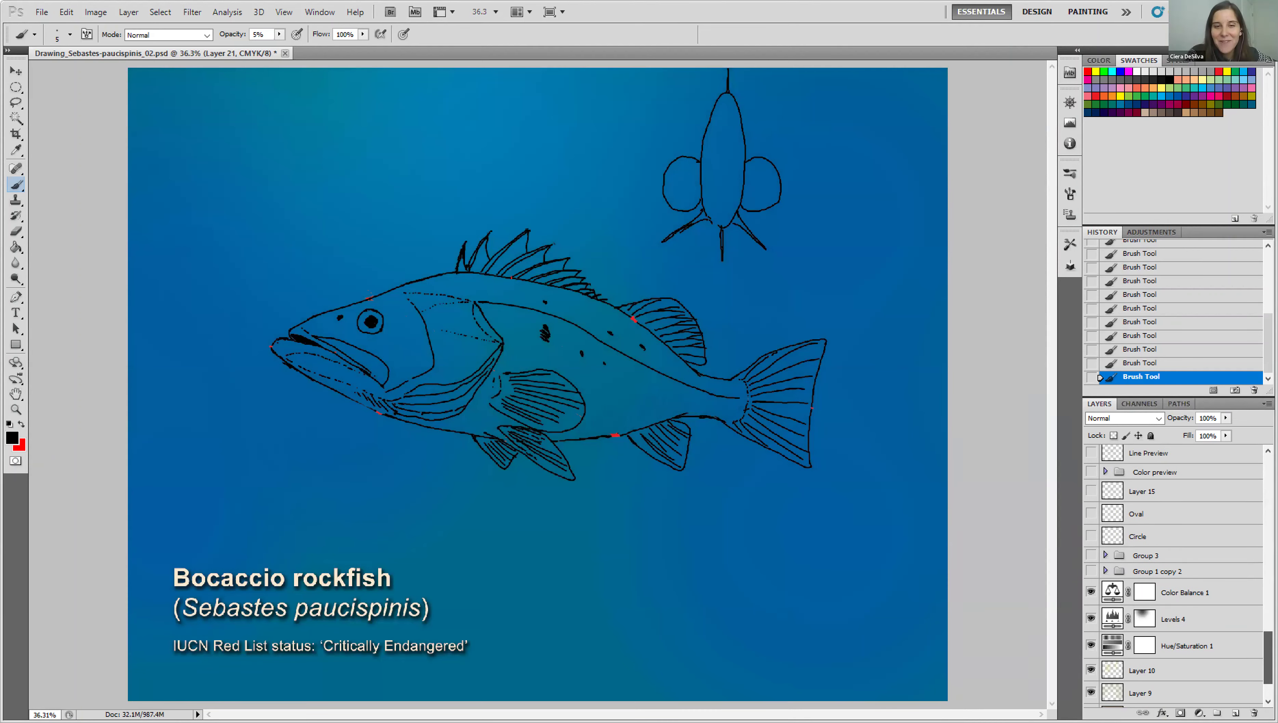
left_click(1092, 472)
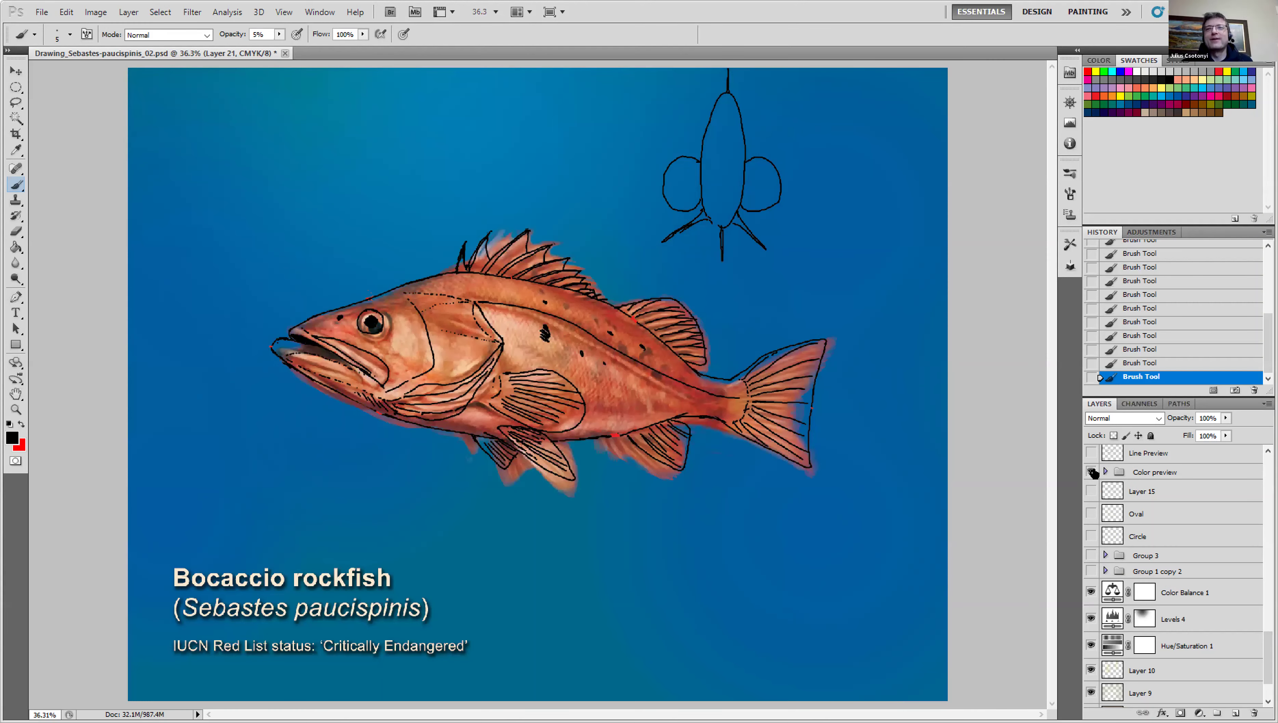
left_click(1092, 472)
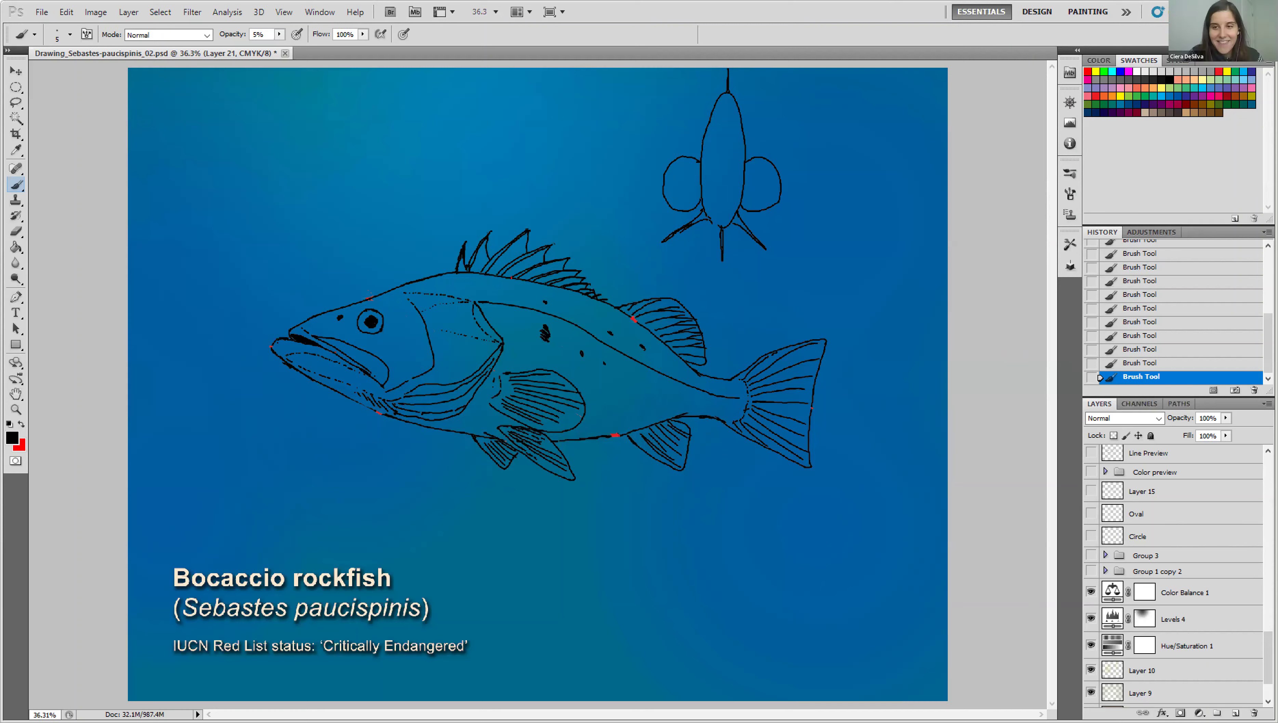
Duplicate Layer 21, brush more shading on the copy from the tail base along the lower body, and save the document.
scroll(1185, 574, "up", 10)
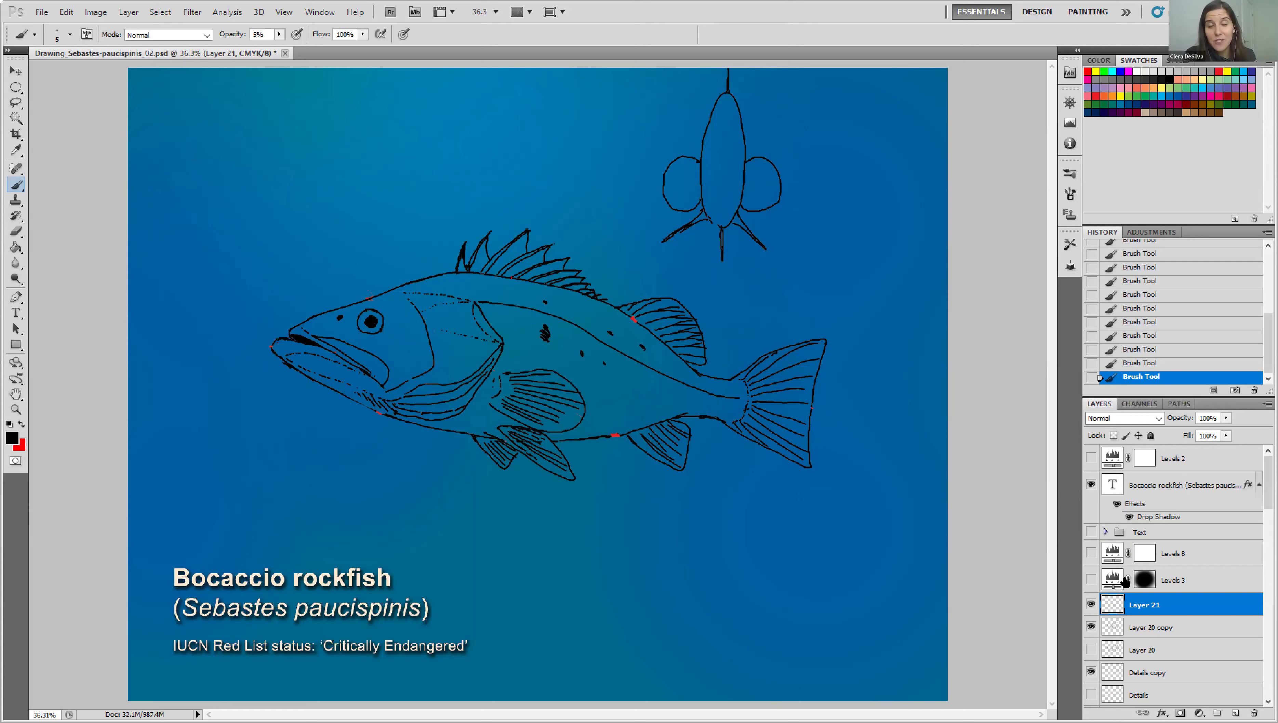
key("ctrl+j")
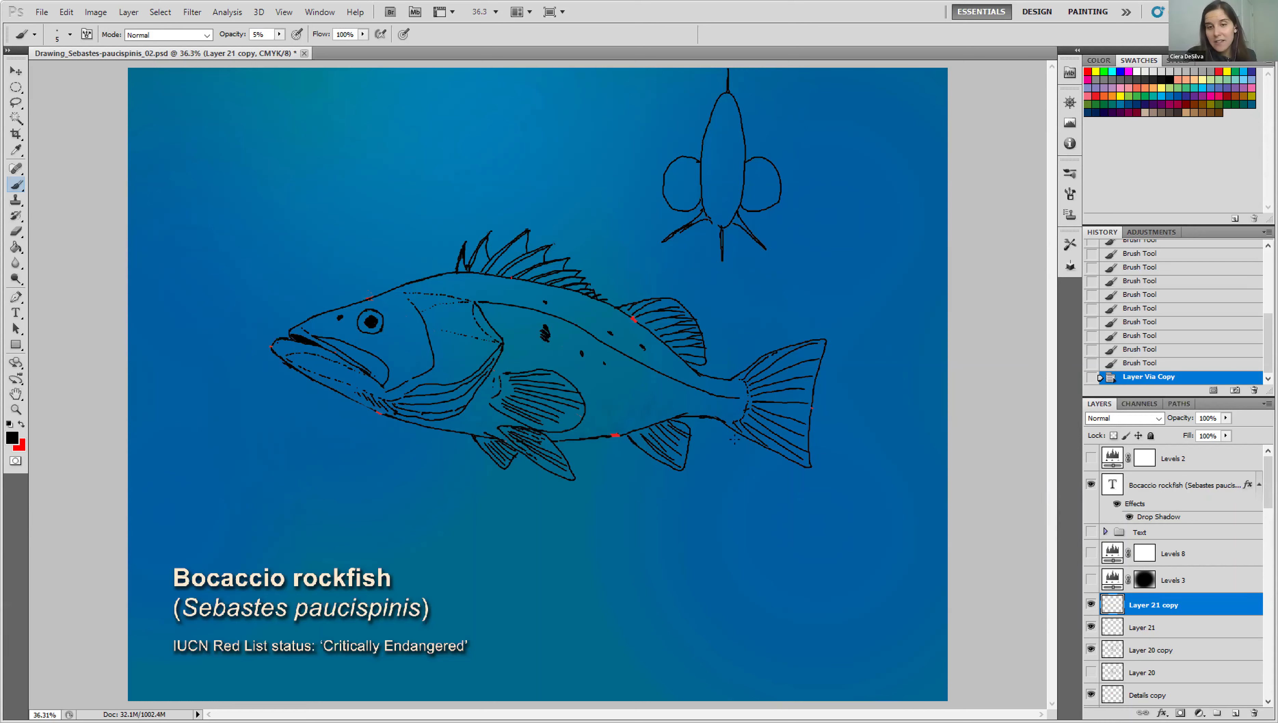
left_click_drag(724, 409, 732, 413)
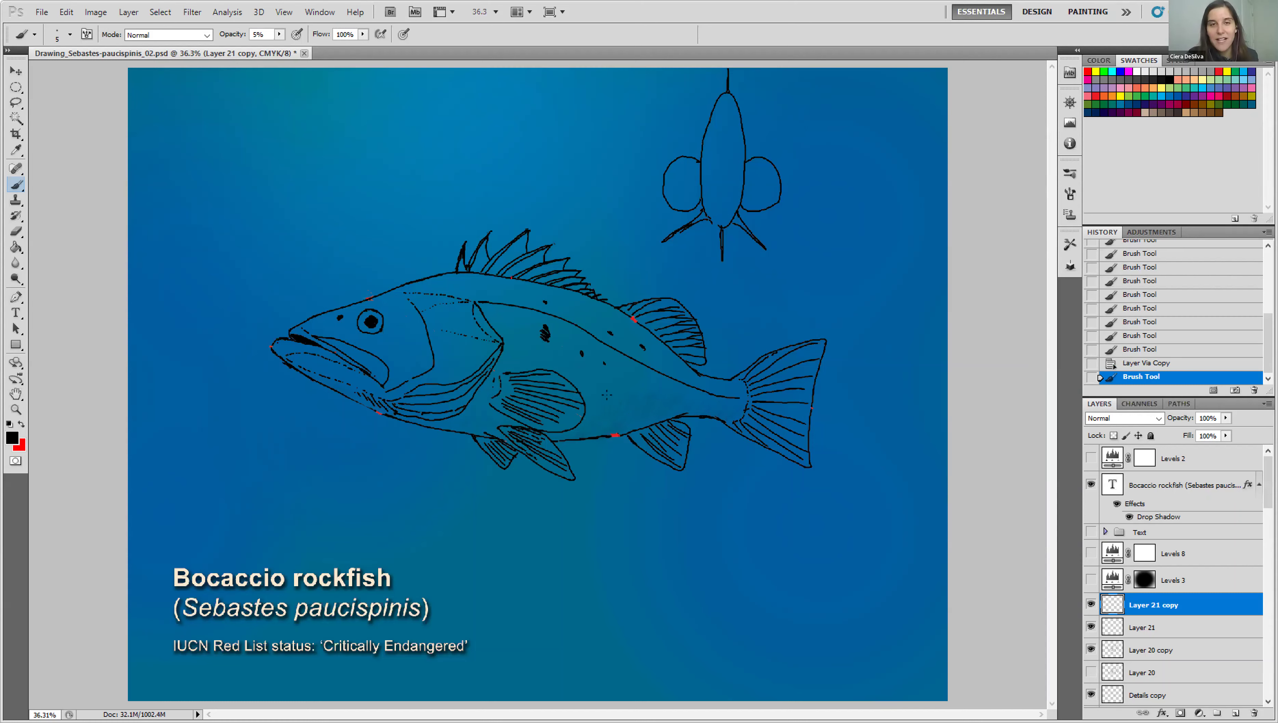
left_click_drag(607, 410, 612, 411)
left_click_drag(615, 413, 621, 415)
left_click_drag(622, 415, 627, 416)
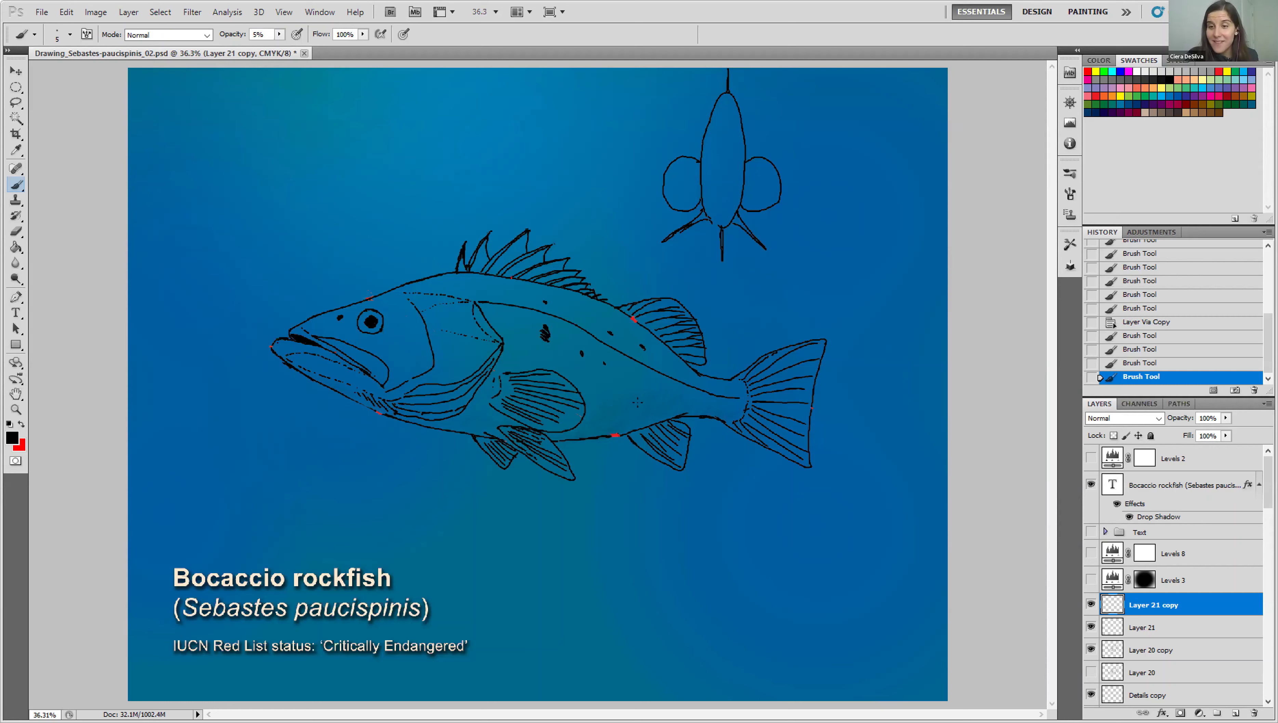
left_click_drag(582, 401, 562, 405)
left_click_drag(547, 409, 526, 414)
left_click_drag(512, 417, 491, 421)
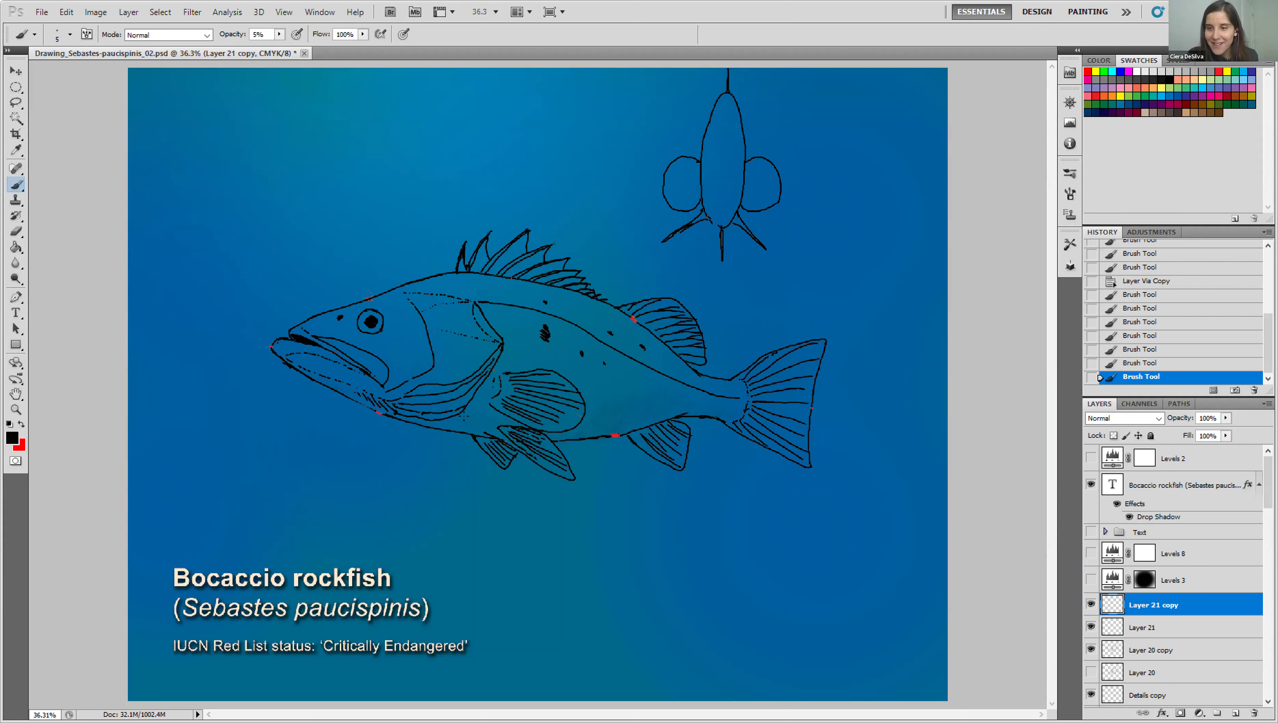
left_click_drag(627, 421, 612, 405)
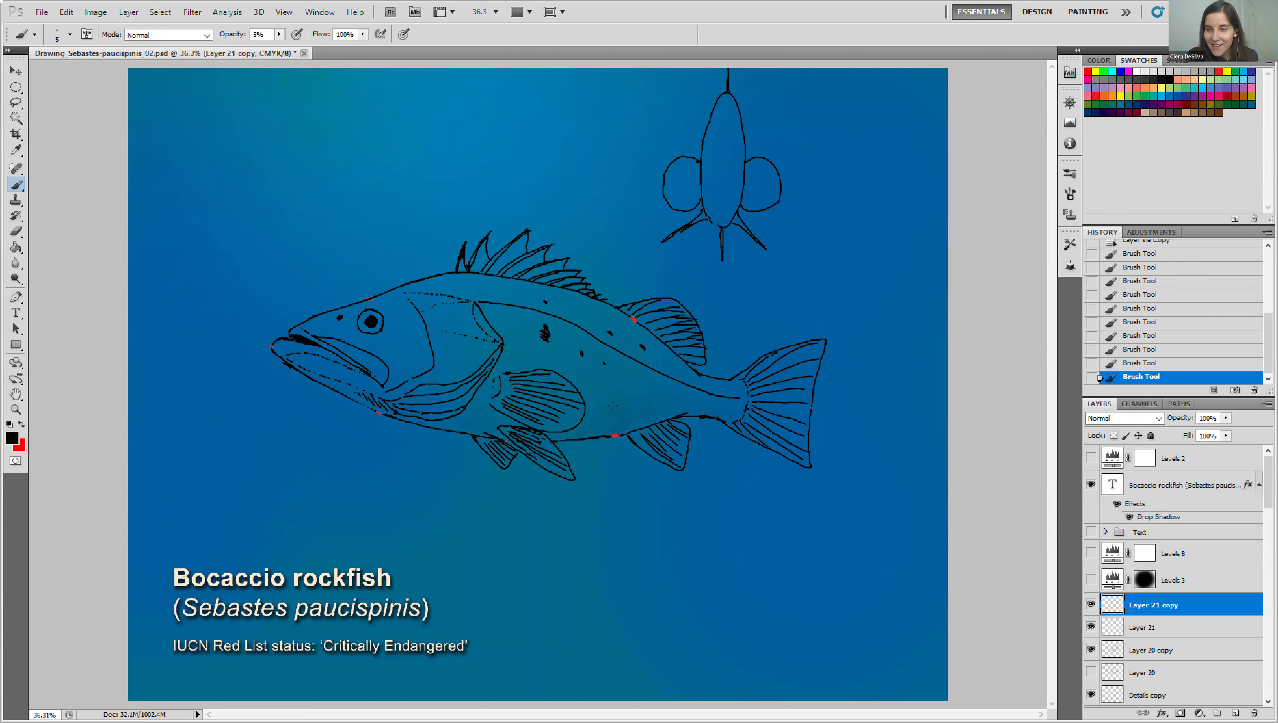
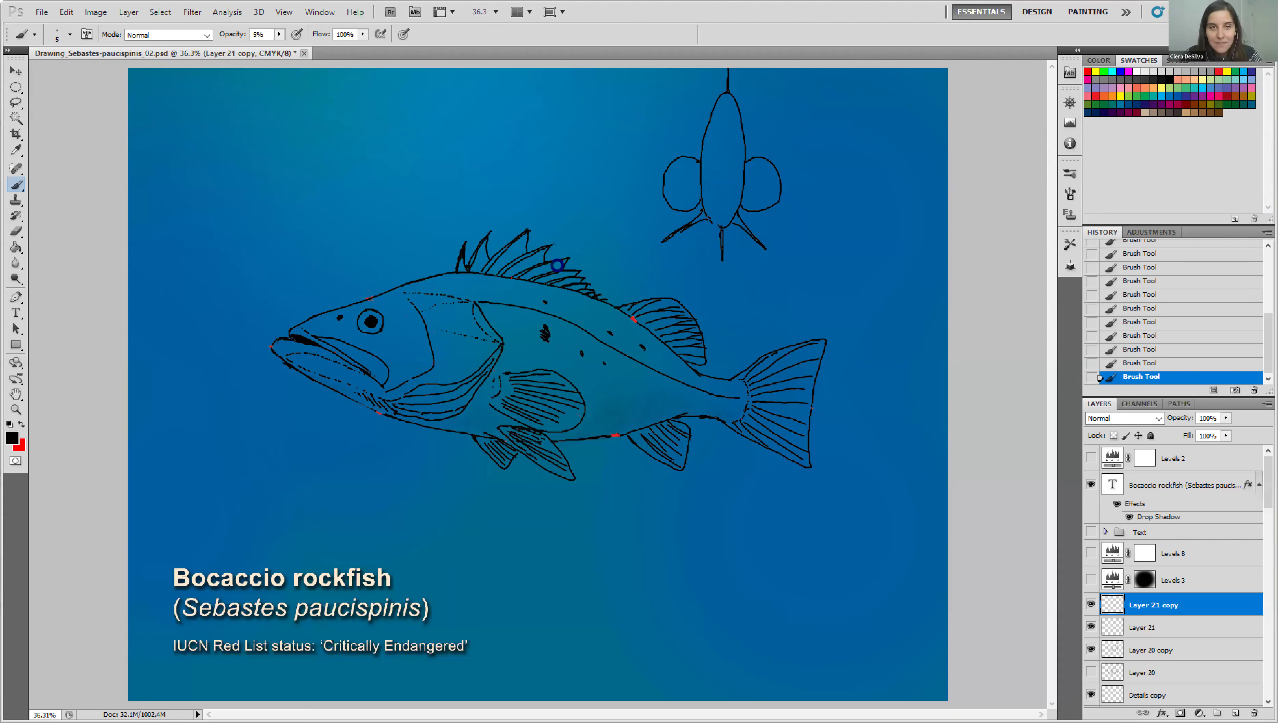
key("ctrl+s")
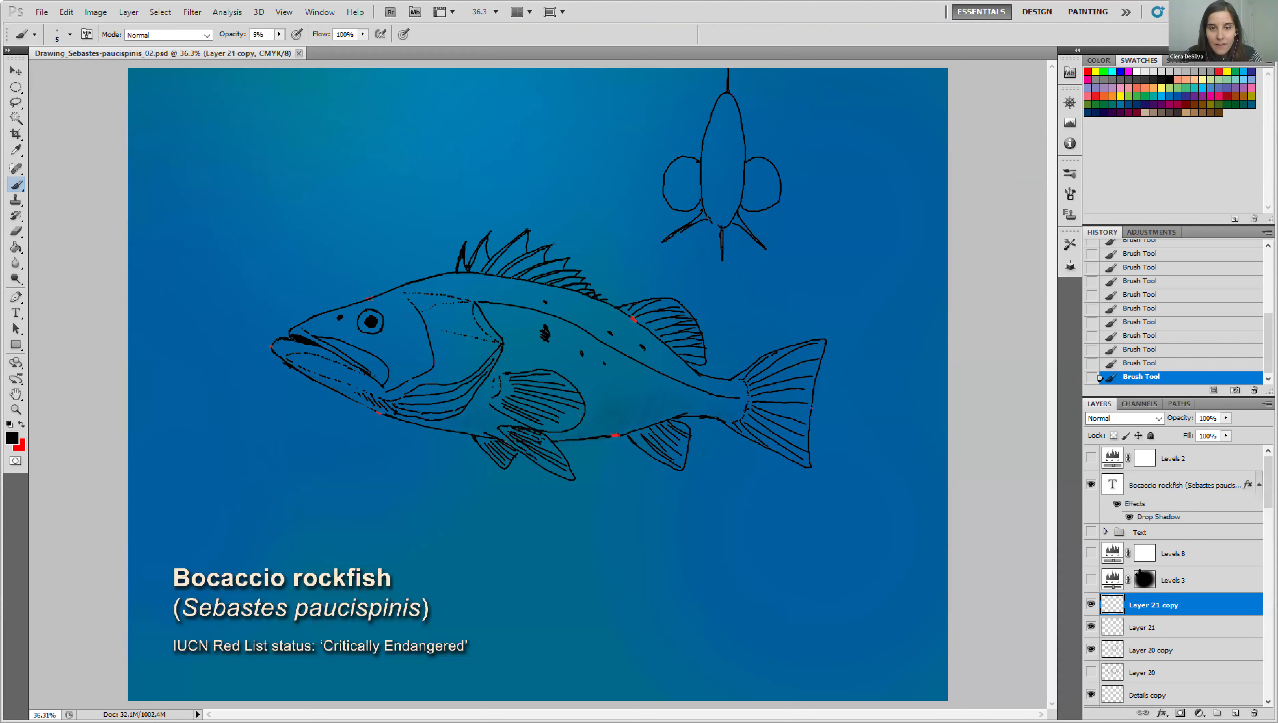
Add a new empty layer above Layer 21 copy and set the brush to 77 px size and 23% opacity.
key("ctrl+shift+alt+n")
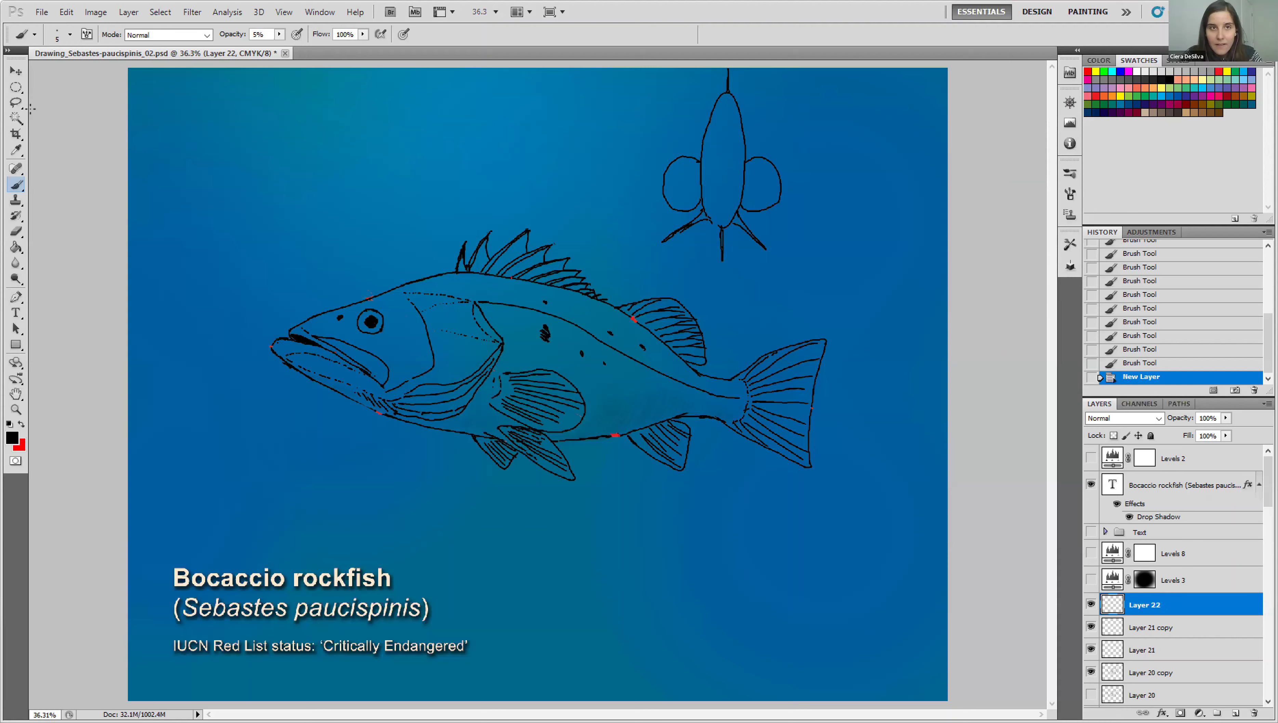
left_click(52, 31)
left_click_drag(22, 72, 72, 71)
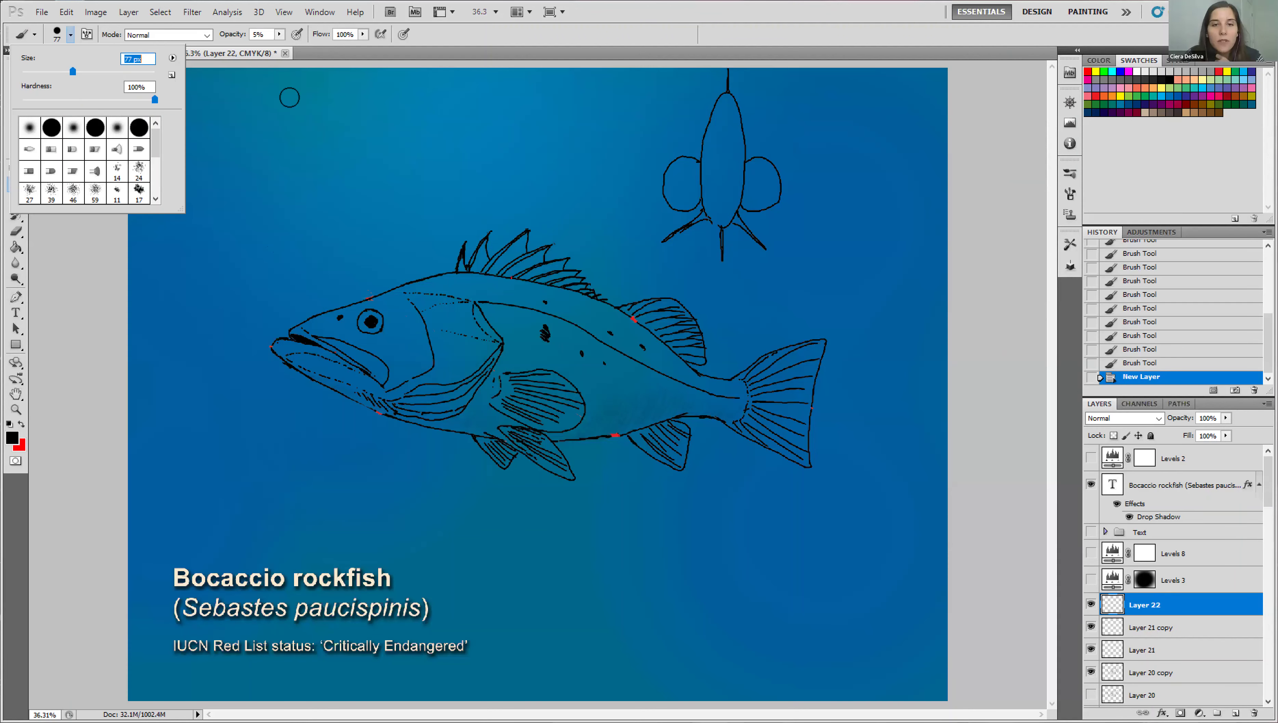
left_click_drag(239, 36, 245, 36)
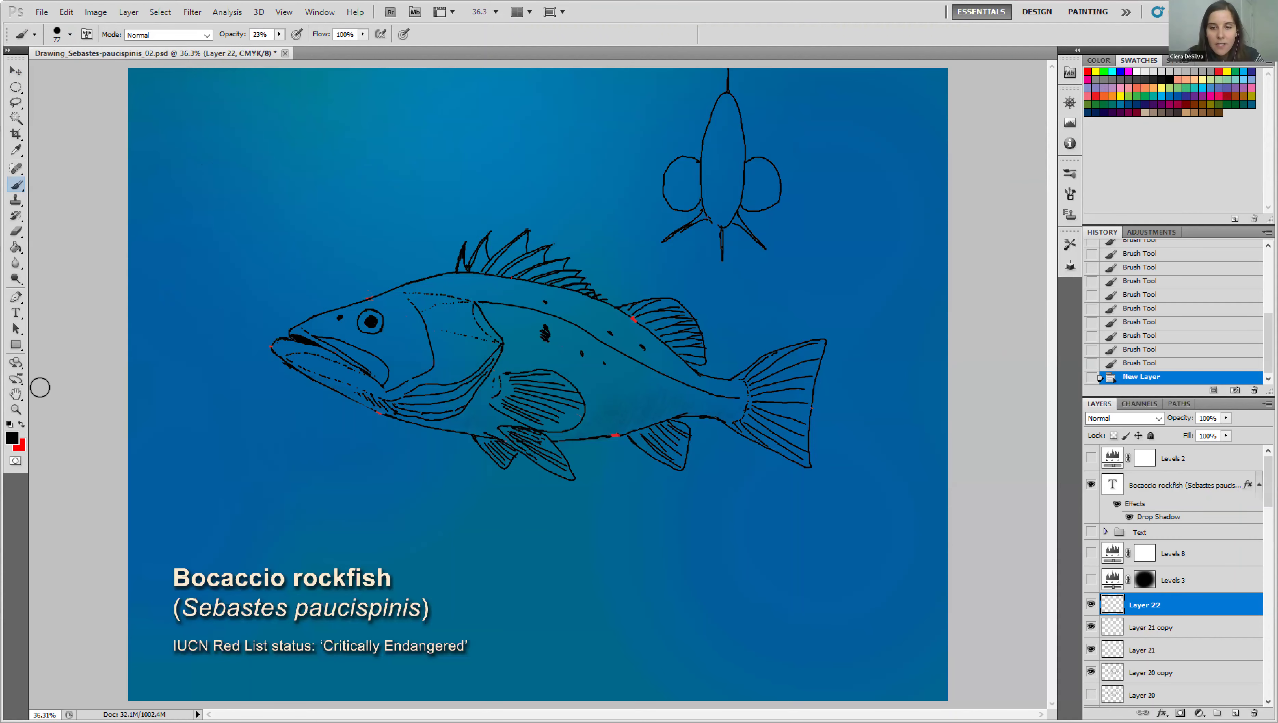
Set the foreground colour to orange ed6a3c and the brush opacity to 15%.
left_click(10, 438)
left_click(1045, 448)
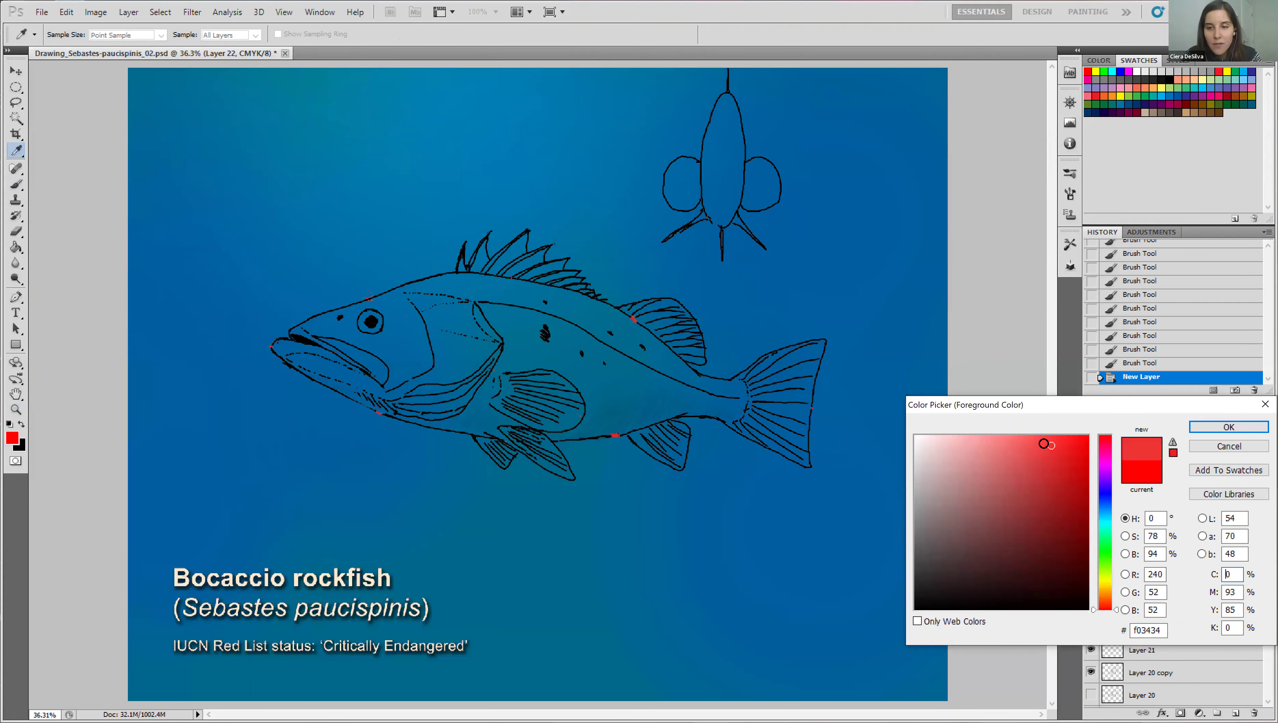
left_click_drag(1118, 611, 1119, 607)
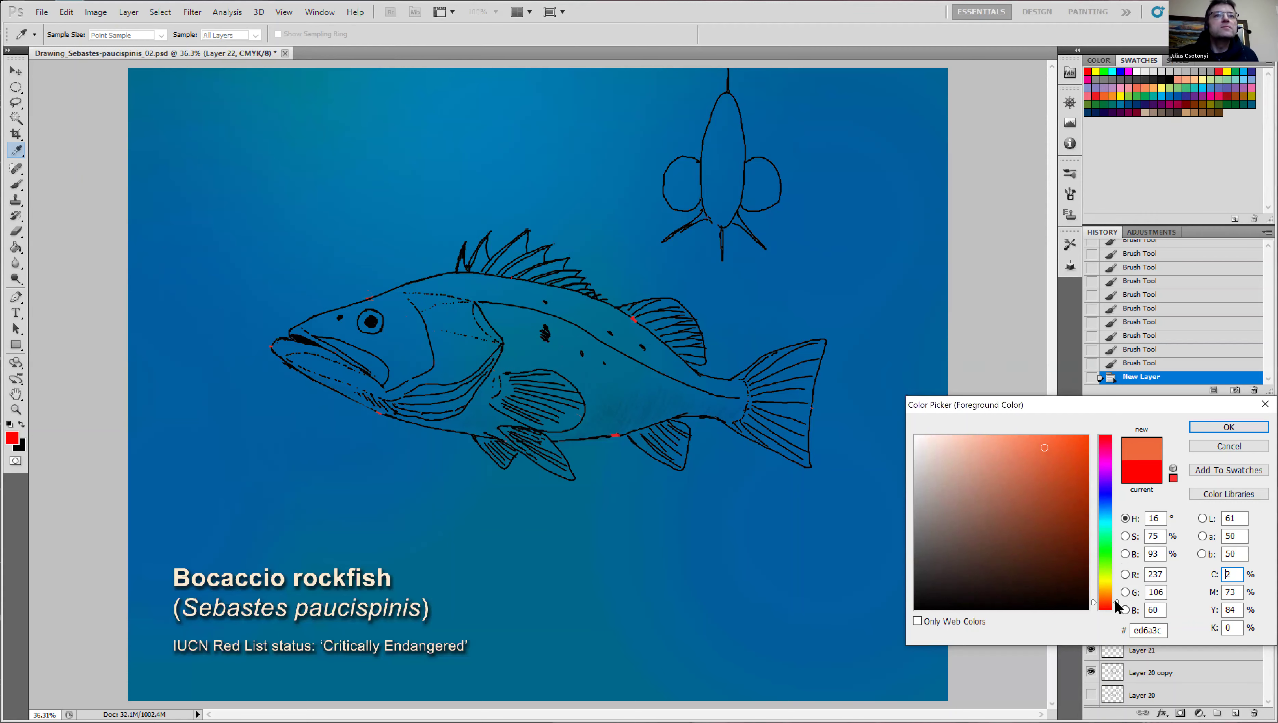
key("Return")
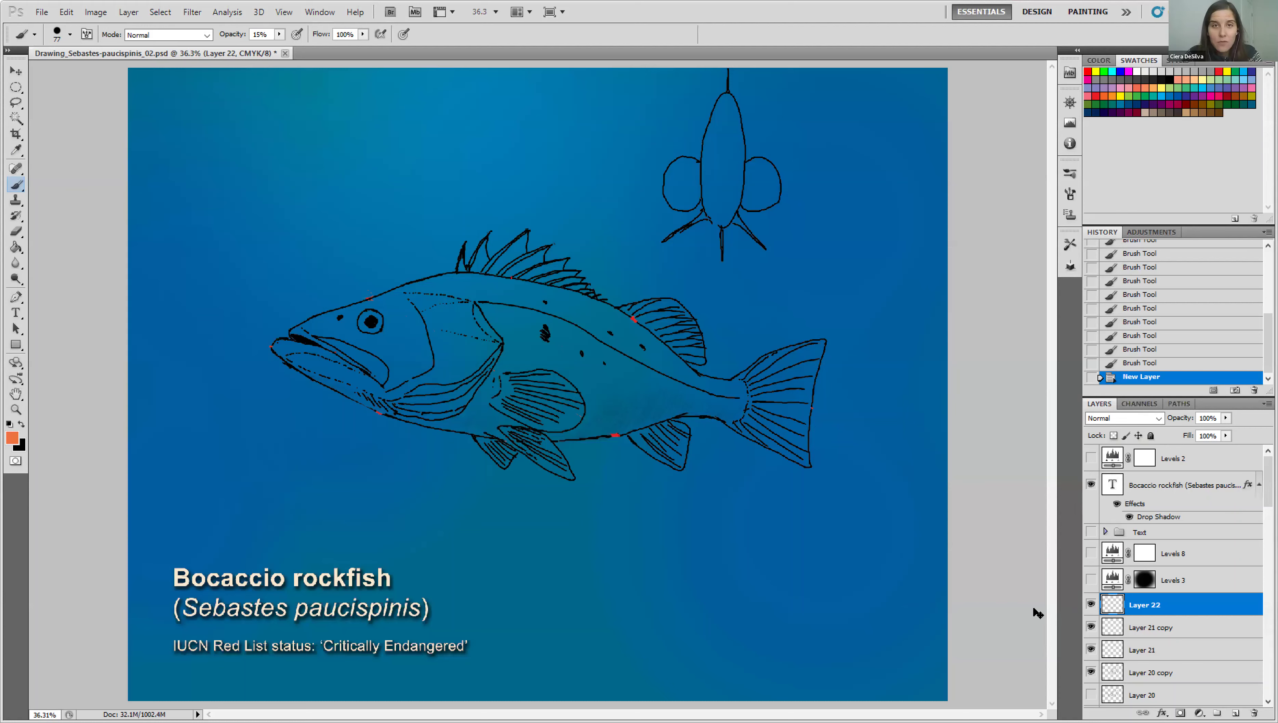
Add another new layer above Layer 22 and dab orange colour onto the tail base.
key("ctrl+shift+alt+n")
left_click(735, 397)
left_click(740, 389)
left_click(730, 390)
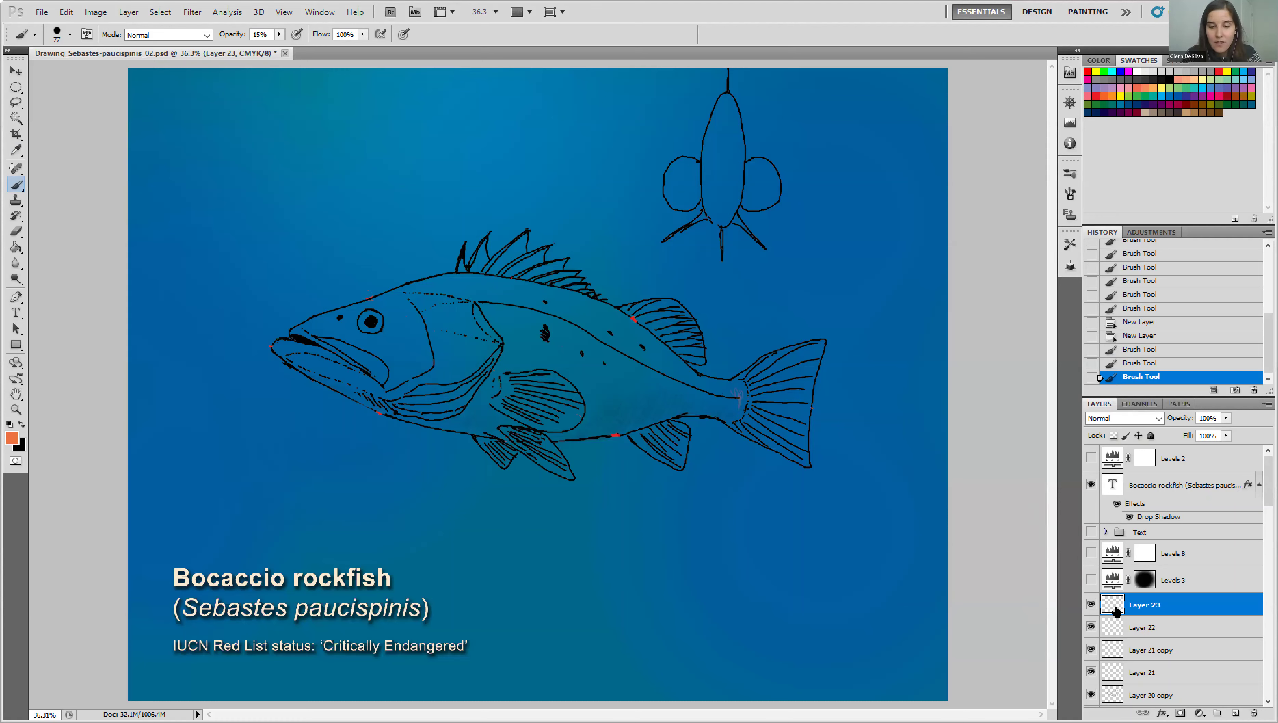
Move Layer 23 below Layer 20 copy, and place Layer 20 copy above Layer 21.
key("ctrl+shift+bracketleft")
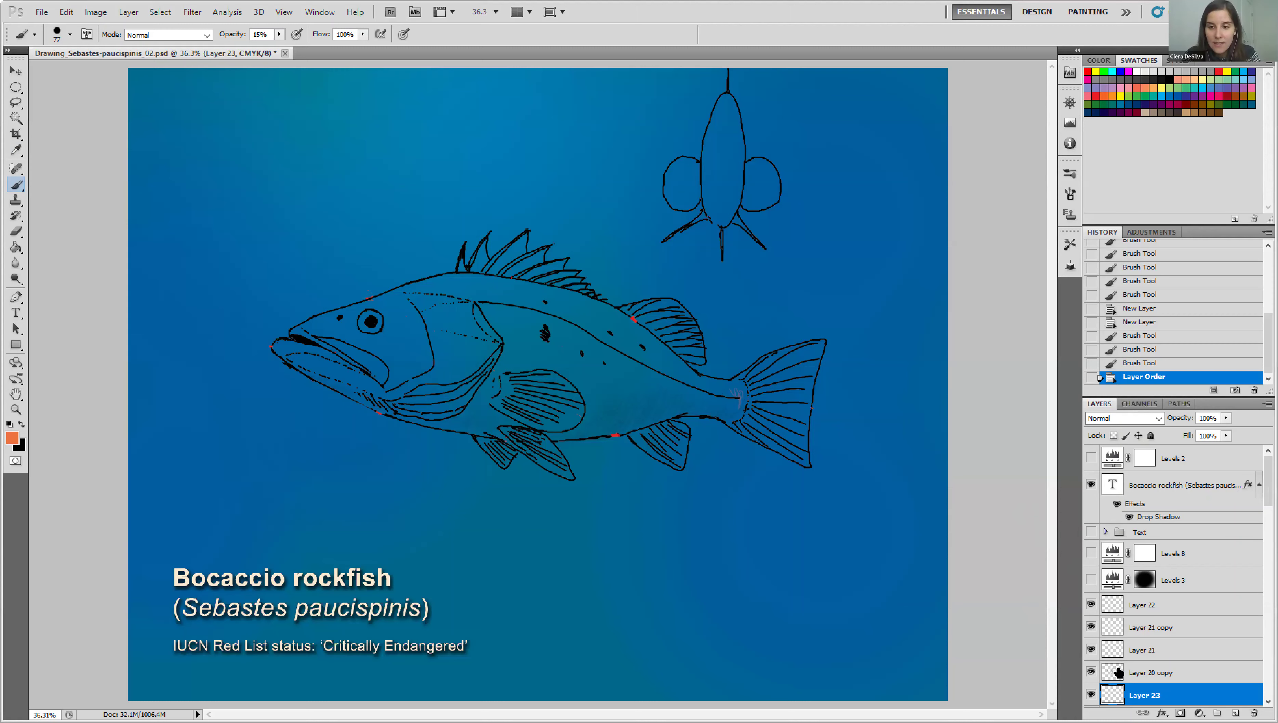
left_click_drag(1118, 671, 1118, 639)
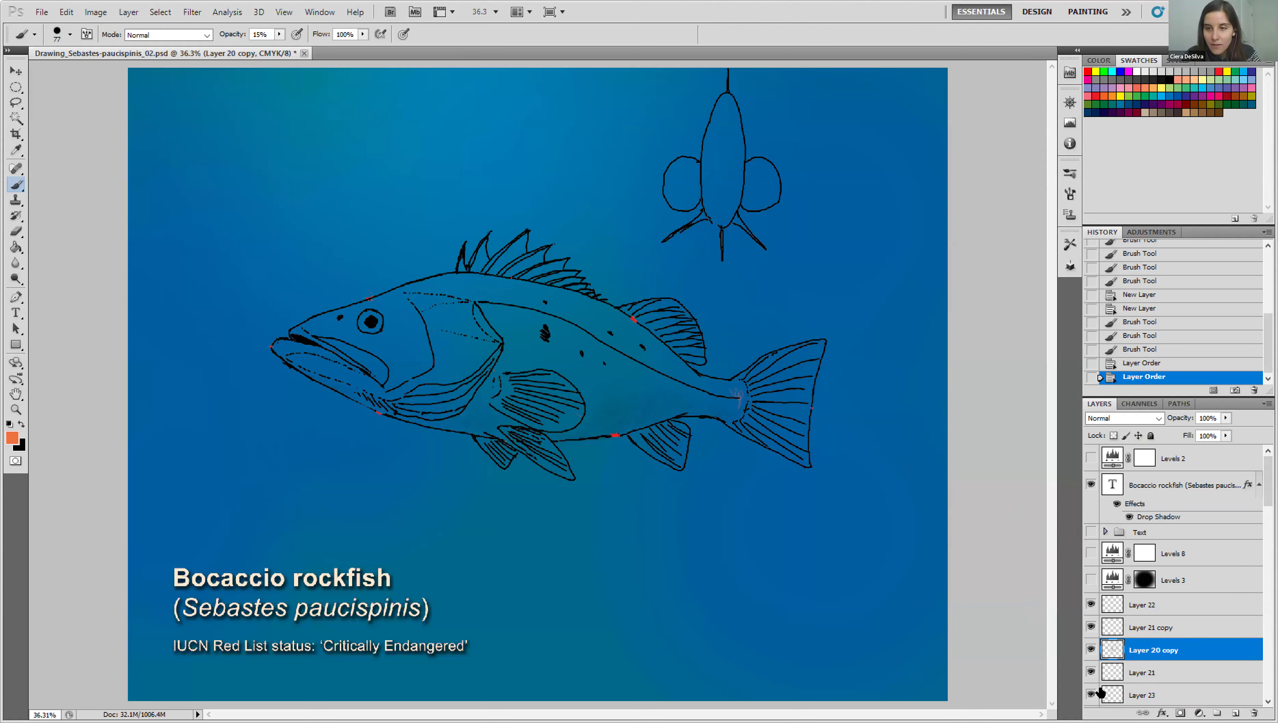
Undo the last layer reordering and move Layer 23 beneath the Details layer, just above the Guides group.
key("ctrl+z")
scroll(1174, 577, "down", 3)
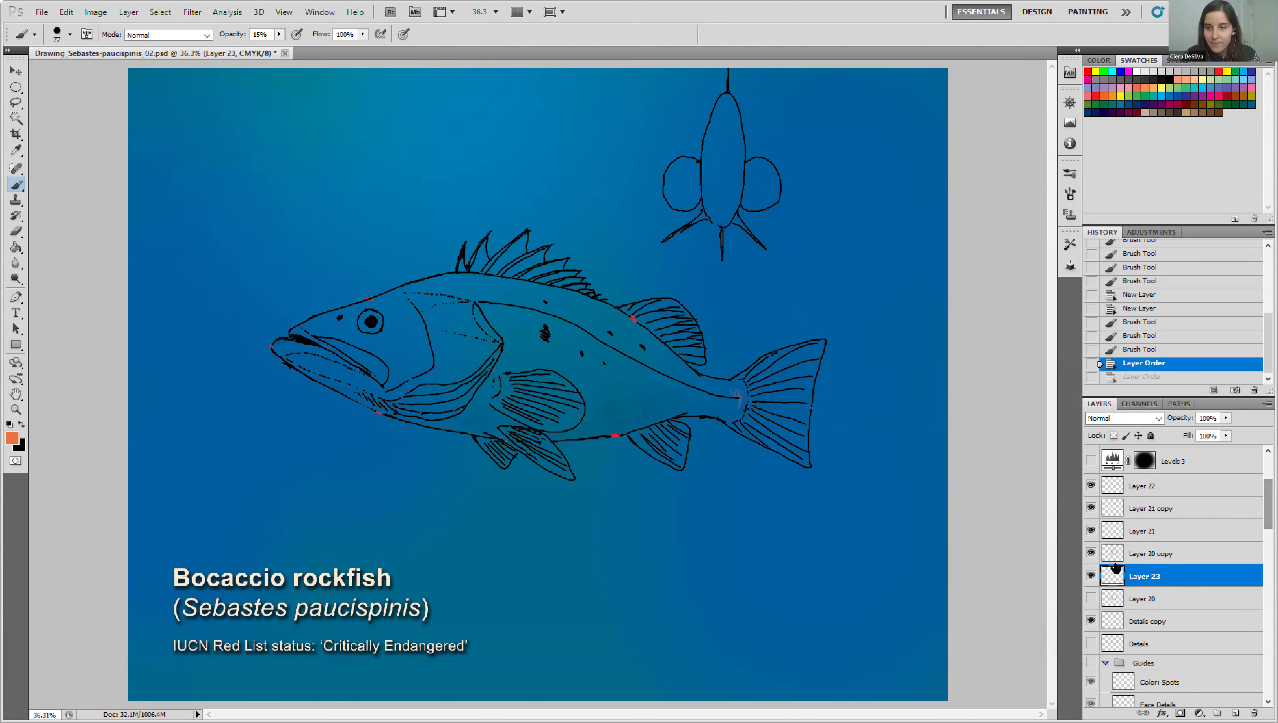
left_click_drag(1120, 637, 1120, 652)
Brush orange onto the rear body by the tail, then enlarge the brush to 168 px and colour the upper back.
mouse_move(726, 397)
left_mouse_down()
mouse_move(686, 371)
mouse_move(681, 395)
mouse_move(680, 357)
mouse_move(664, 387)
mouse_move(648, 354)
left_mouse_up()
left_click_drag(701, 385, 673, 372)
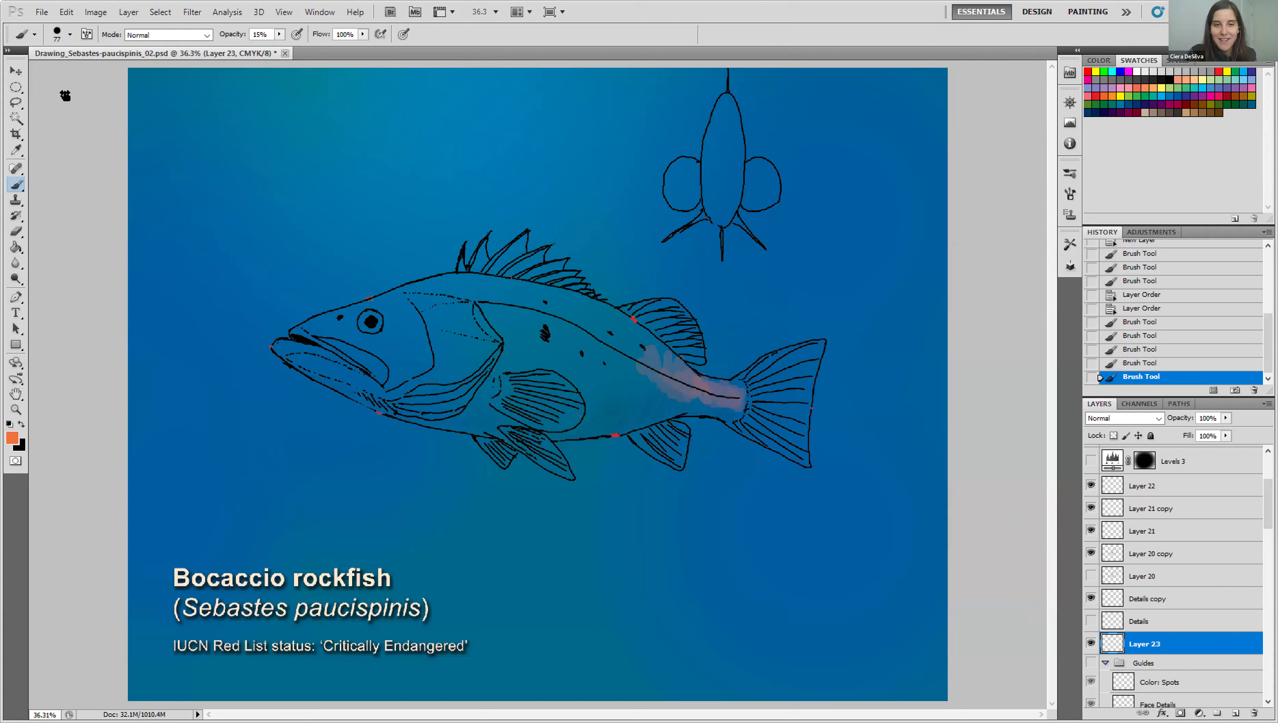
left_click(70, 35)
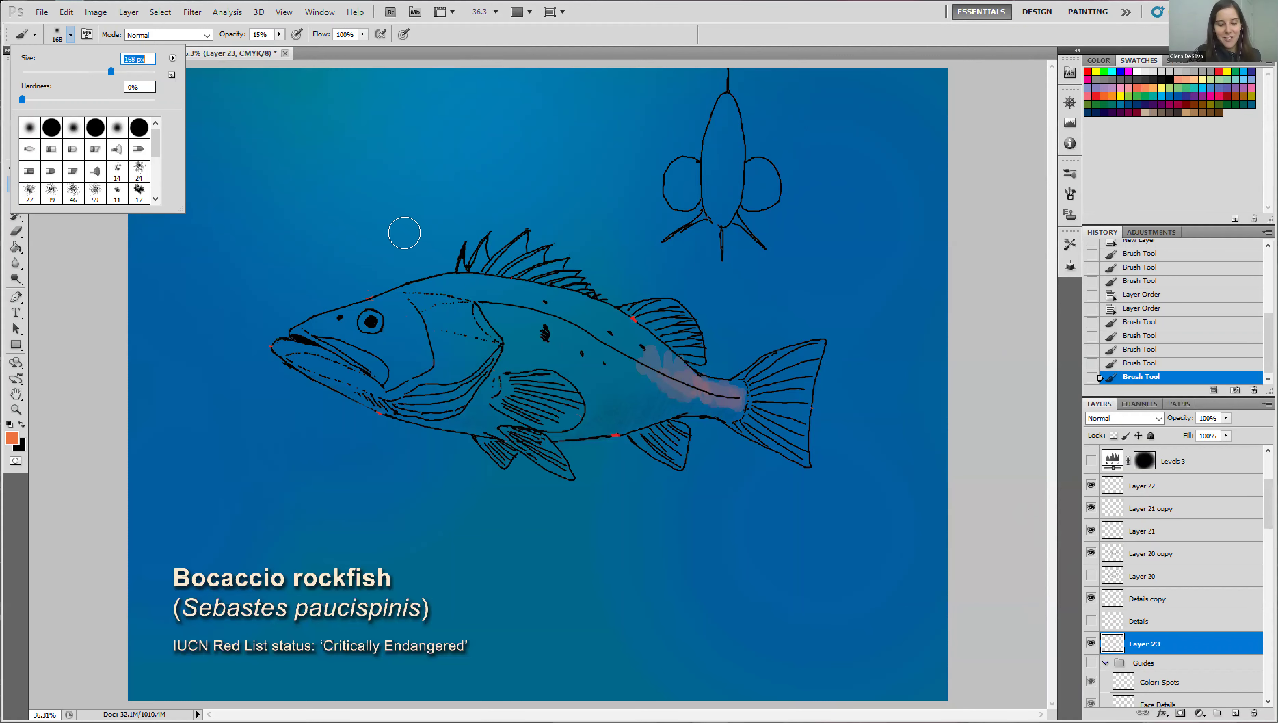
left_click(595, 322)
mouse_move(546, 299)
left_mouse_down()
mouse_move(632, 350)
mouse_move(521, 285)
left_mouse_up()
Enlarge the brush to 370 px and paint orange over the rest of the fish's body, head and fins.
left_click(71, 35)
left_click_drag(125, 71, 133, 71)
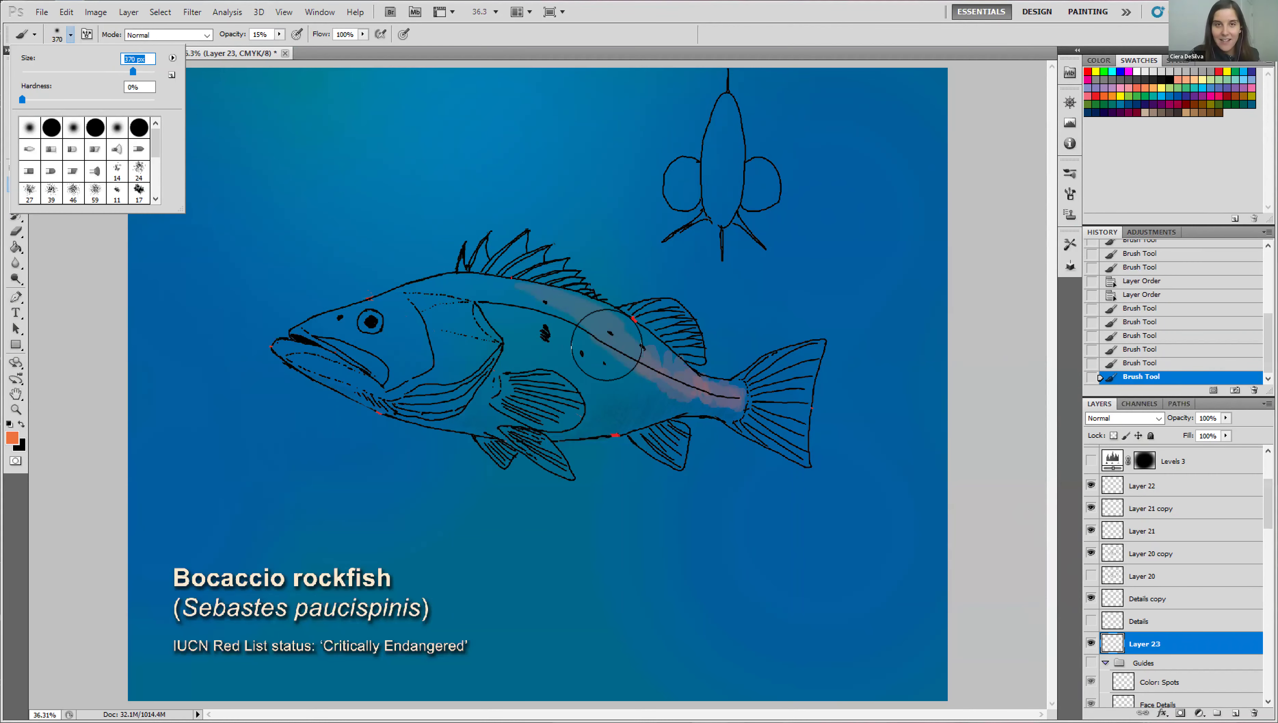
left_click(606, 345)
mouse_move(610, 329)
left_mouse_down()
mouse_move(676, 364)
mouse_move(537, 316)
mouse_move(543, 325)
mouse_move(518, 320)
mouse_move(512, 349)
mouse_move(564, 331)
mouse_move(612, 357)
mouse_move(553, 333)
mouse_move(609, 371)
mouse_move(532, 337)
mouse_move(518, 353)
mouse_move(674, 382)
left_mouse_up()
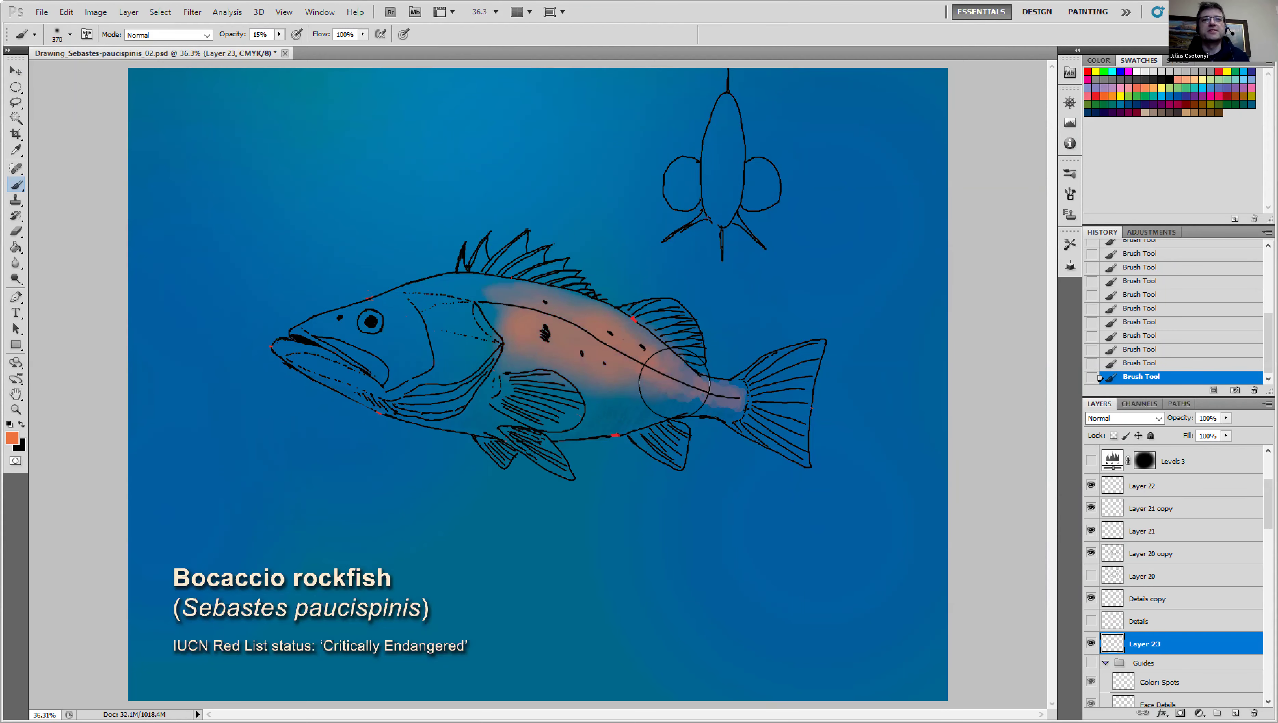
mouse_move(613, 303)
left_mouse_down()
mouse_move(458, 296)
mouse_move(481, 309)
mouse_move(470, 285)
mouse_move(483, 290)
mouse_move(425, 285)
mouse_move(458, 319)
mouse_move(445, 327)
mouse_move(481, 334)
mouse_move(427, 308)
mouse_move(347, 304)
mouse_move(324, 321)
mouse_move(377, 319)
mouse_move(385, 334)
mouse_move(338, 329)
mouse_move(376, 334)
mouse_move(399, 363)
mouse_move(475, 290)
mouse_move(575, 319)
mouse_move(599, 313)
mouse_move(505, 346)
mouse_move(506, 368)
mouse_move(658, 372)
mouse_move(558, 328)
mouse_move(633, 328)
mouse_move(680, 368)
mouse_move(740, 381)
mouse_move(809, 351)
mouse_move(826, 365)
mouse_move(797, 405)
mouse_move(754, 420)
mouse_move(734, 400)
mouse_move(789, 375)
mouse_move(775, 420)
mouse_move(752, 405)
mouse_move(808, 362)
mouse_move(792, 418)
mouse_move(729, 395)
mouse_move(792, 371)
mouse_move(647, 319)
mouse_move(674, 355)
mouse_move(548, 296)
mouse_move(535, 258)
mouse_move(476, 267)
mouse_move(510, 251)
mouse_move(486, 251)
mouse_move(460, 273)
left_mouse_up()
mouse_move(544, 403)
left_mouse_down()
mouse_move(697, 389)
mouse_move(630, 387)
mouse_move(645, 402)
mouse_move(588, 408)
mouse_move(435, 385)
mouse_move(449, 362)
mouse_move(431, 368)
mouse_move(484, 418)
mouse_move(371, 364)
mouse_move(482, 402)
mouse_move(618, 415)
mouse_move(561, 384)
mouse_move(479, 369)
mouse_move(775, 410)
mouse_move(600, 324)
mouse_move(652, 321)
mouse_move(671, 365)
mouse_move(634, 430)
mouse_move(668, 434)
mouse_move(669, 456)
mouse_move(529, 425)
mouse_move(541, 443)
mouse_move(495, 449)
mouse_move(426, 363)
mouse_move(502, 418)
mouse_move(300, 356)
mouse_move(510, 273)
mouse_move(436, 301)
left_mouse_up()
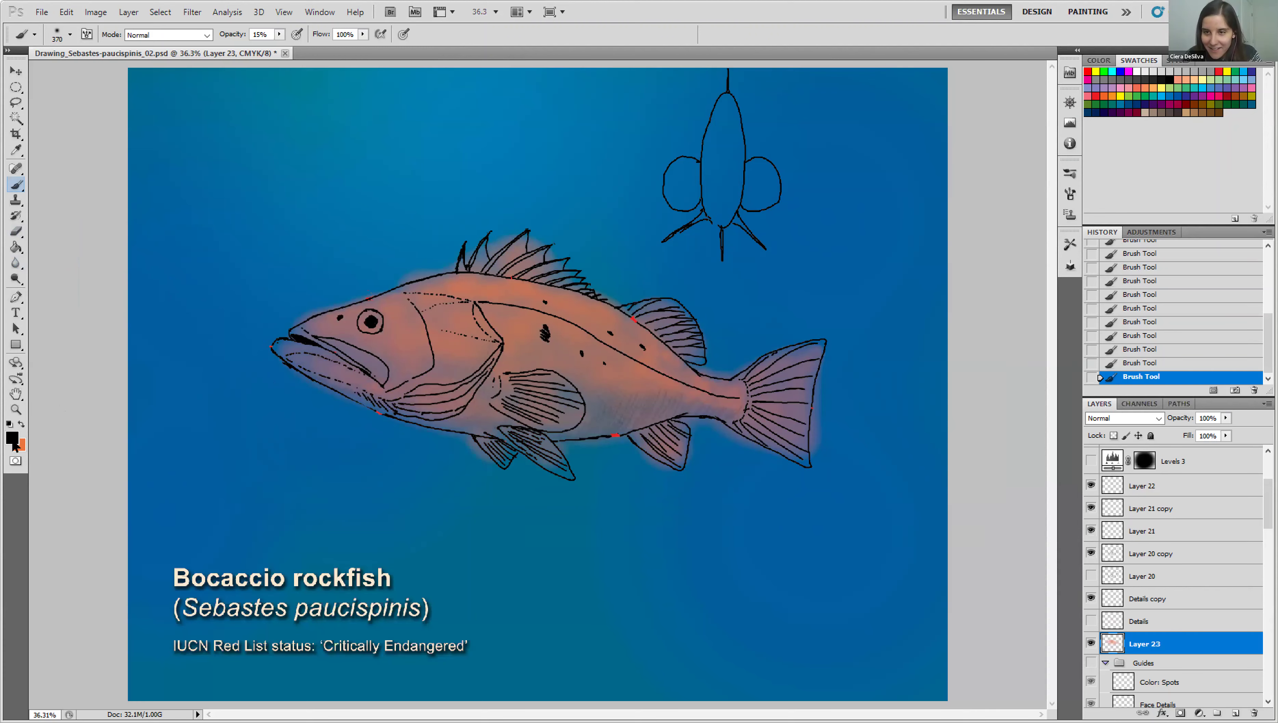
Set the foreground colour to a pale beige and brush it along the belly up to the lower jaw.
left_click_drag(933, 469, 930, 459)
left_click(1115, 593)
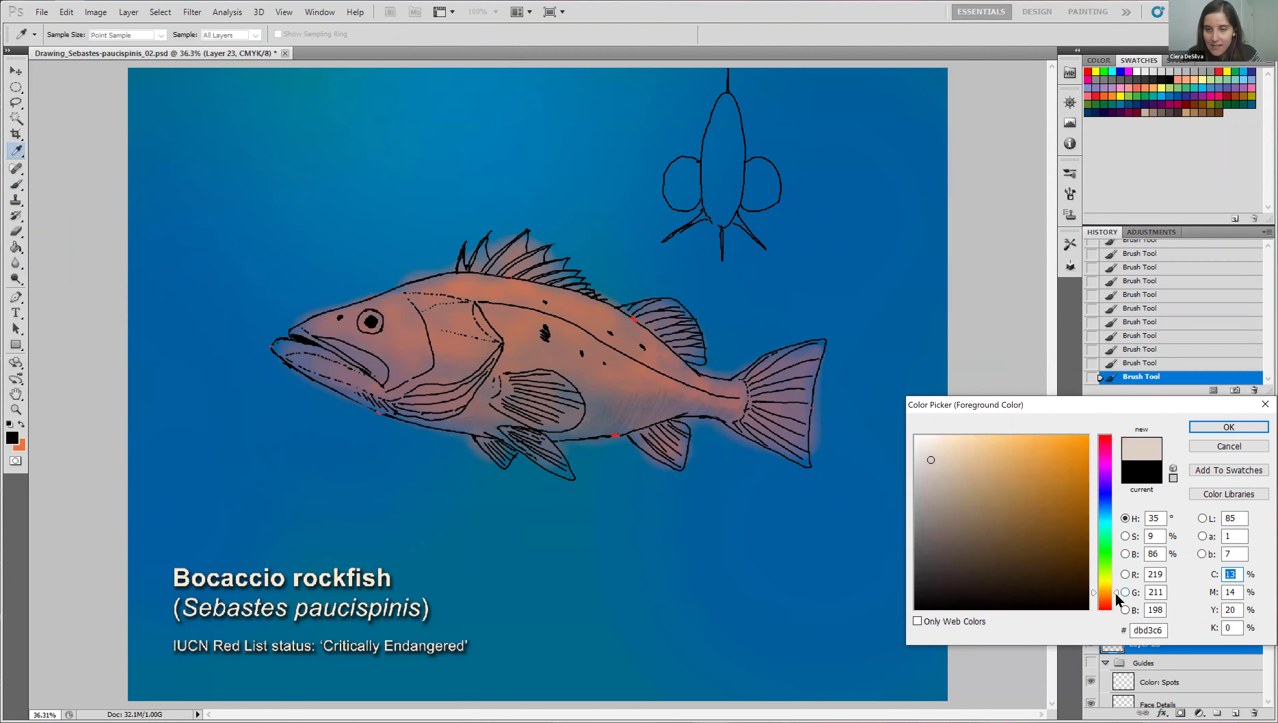
left_click(1194, 425)
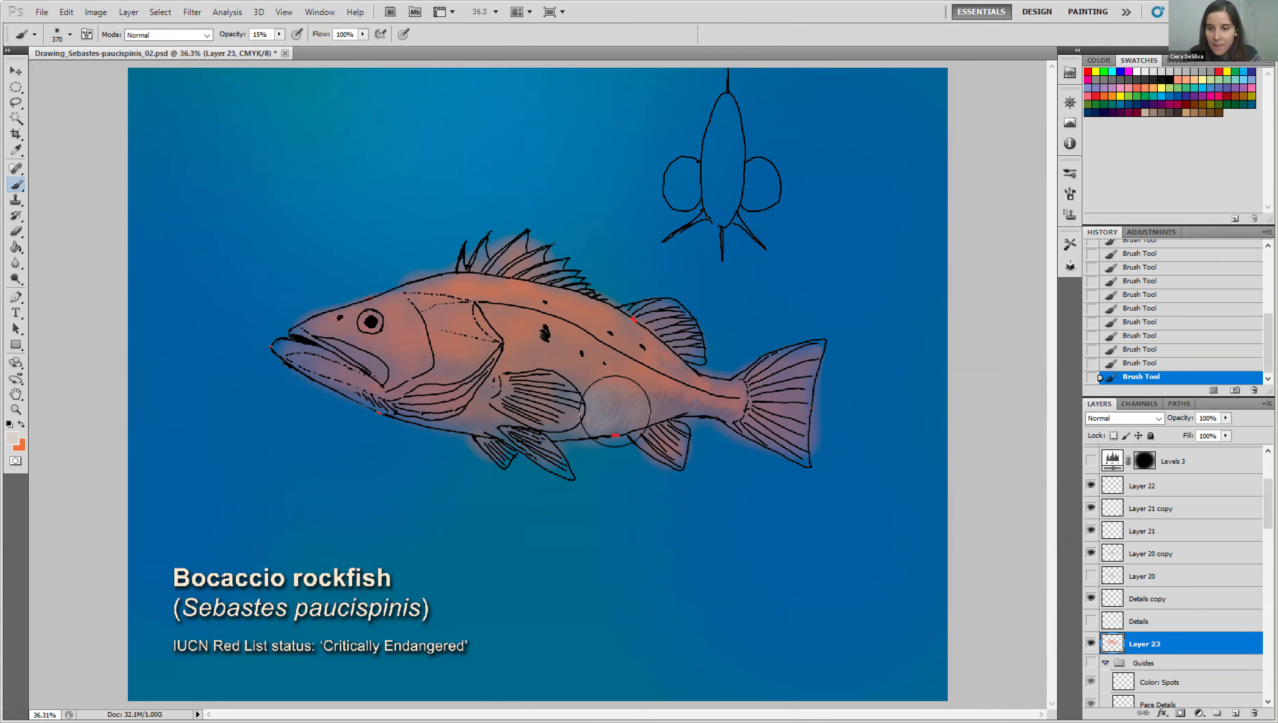
mouse_move(622, 409)
left_mouse_down()
mouse_move(597, 401)
mouse_move(483, 431)
mouse_move(464, 405)
mouse_move(493, 416)
mouse_move(328, 385)
mouse_move(450, 402)
mouse_move(455, 370)
mouse_move(428, 380)
mouse_move(668, 400)
mouse_move(456, 414)
mouse_move(369, 399)
left_mouse_up()
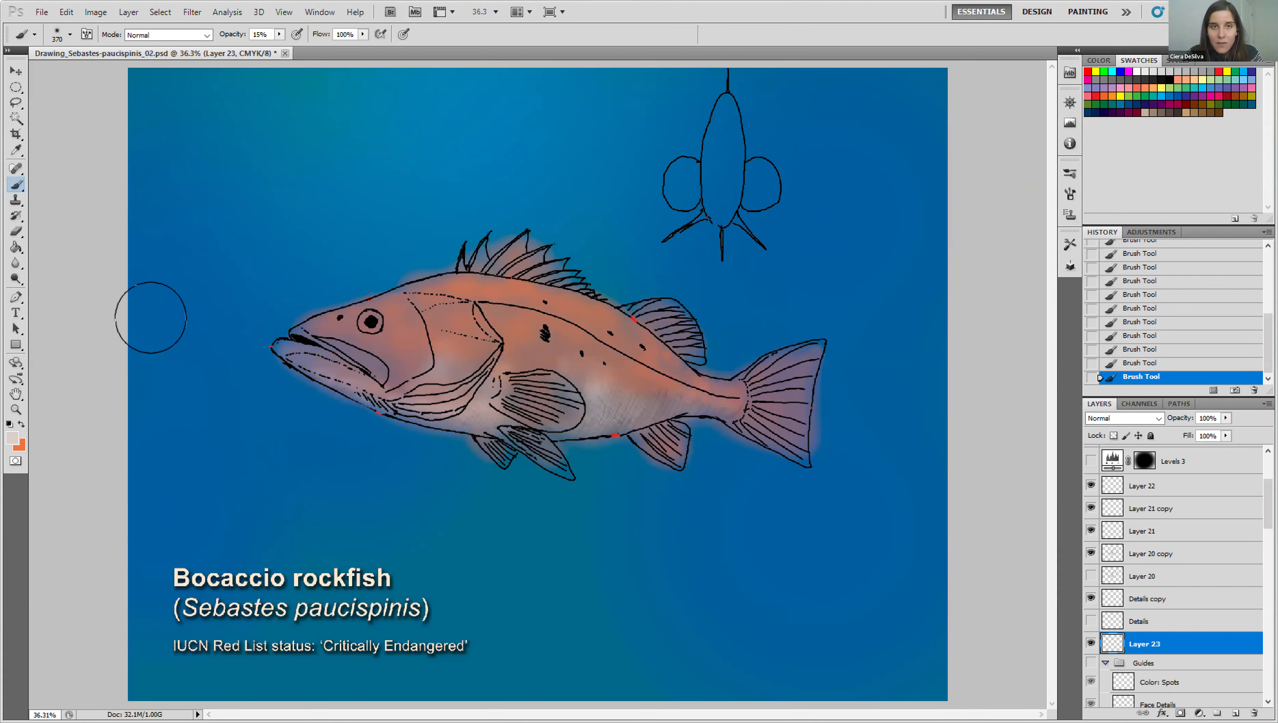
Set the Eraser to 121 px and erase the colour spilling outside the outline along the back, up to the tail base.
left_click(16, 230)
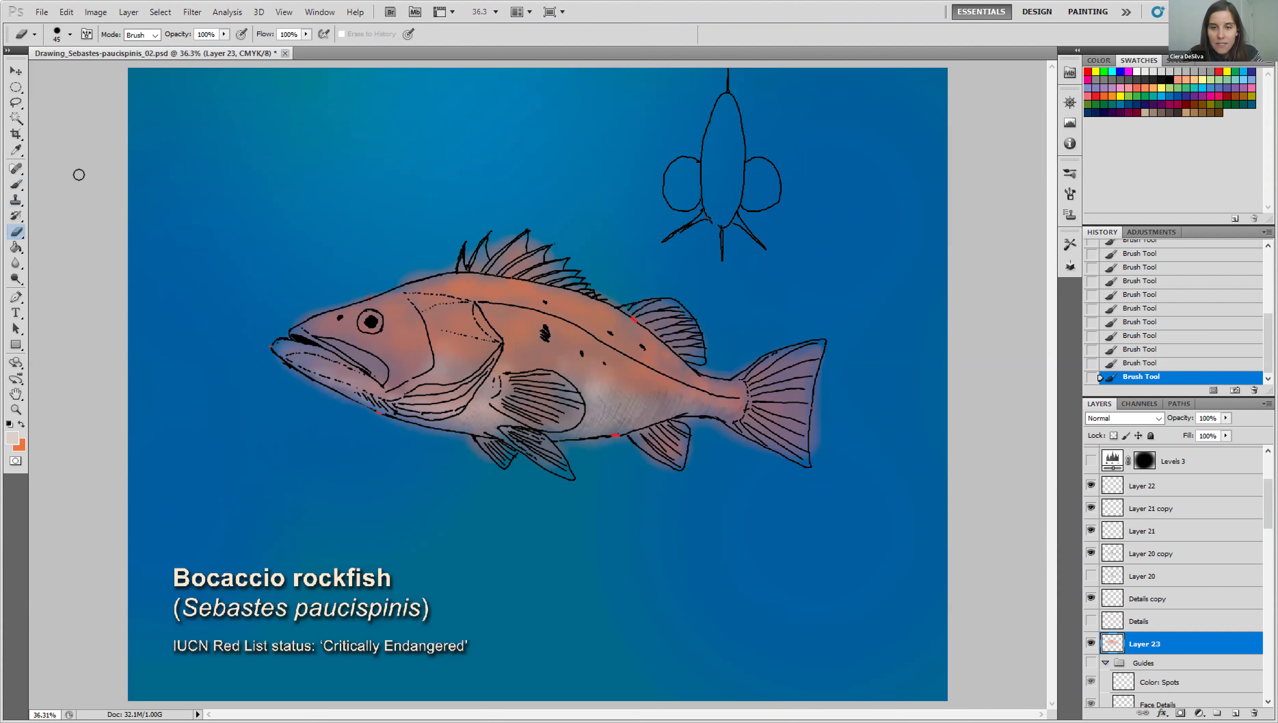
left_click(70, 34)
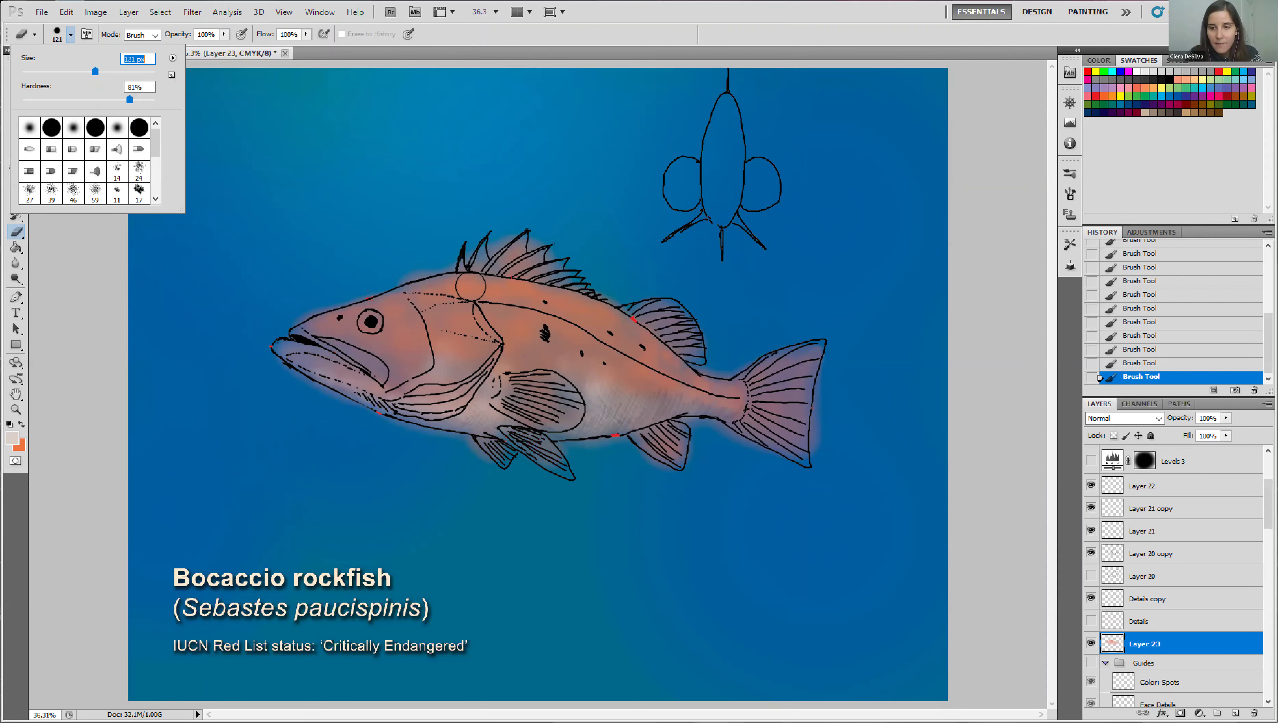
left_click(439, 261)
left_click_drag(400, 279, 495, 239)
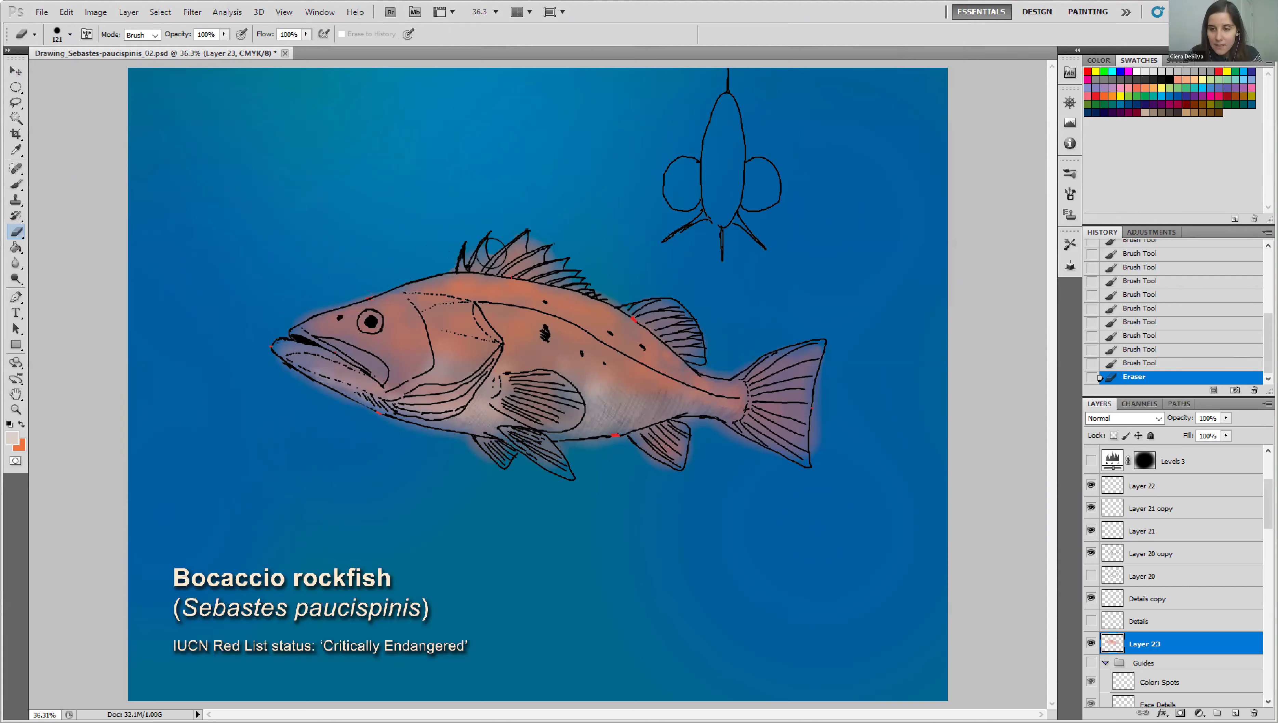
left_click(598, 298)
left_click(604, 293)
left_click(727, 369)
left_click(709, 372)
left_click(698, 364)
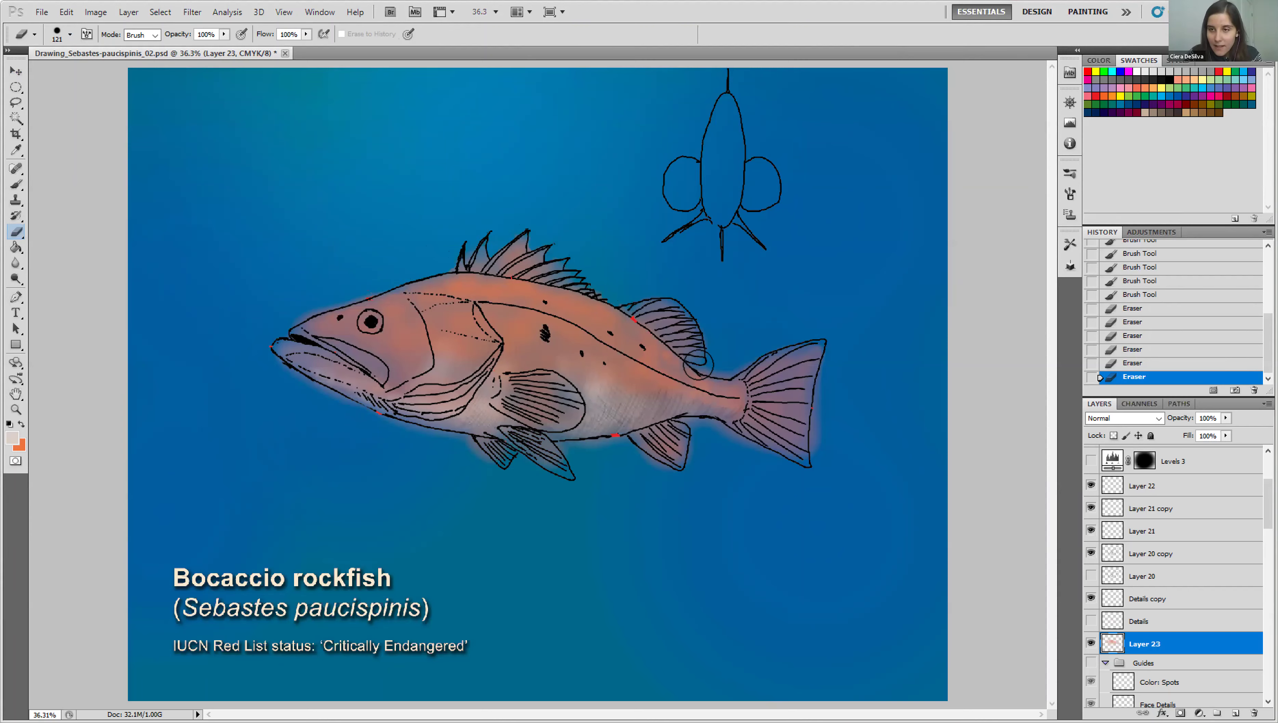
Erase the colour spilling past the tail fin's rear edge, the belly and the underside of the jaw.
left_click(821, 422)
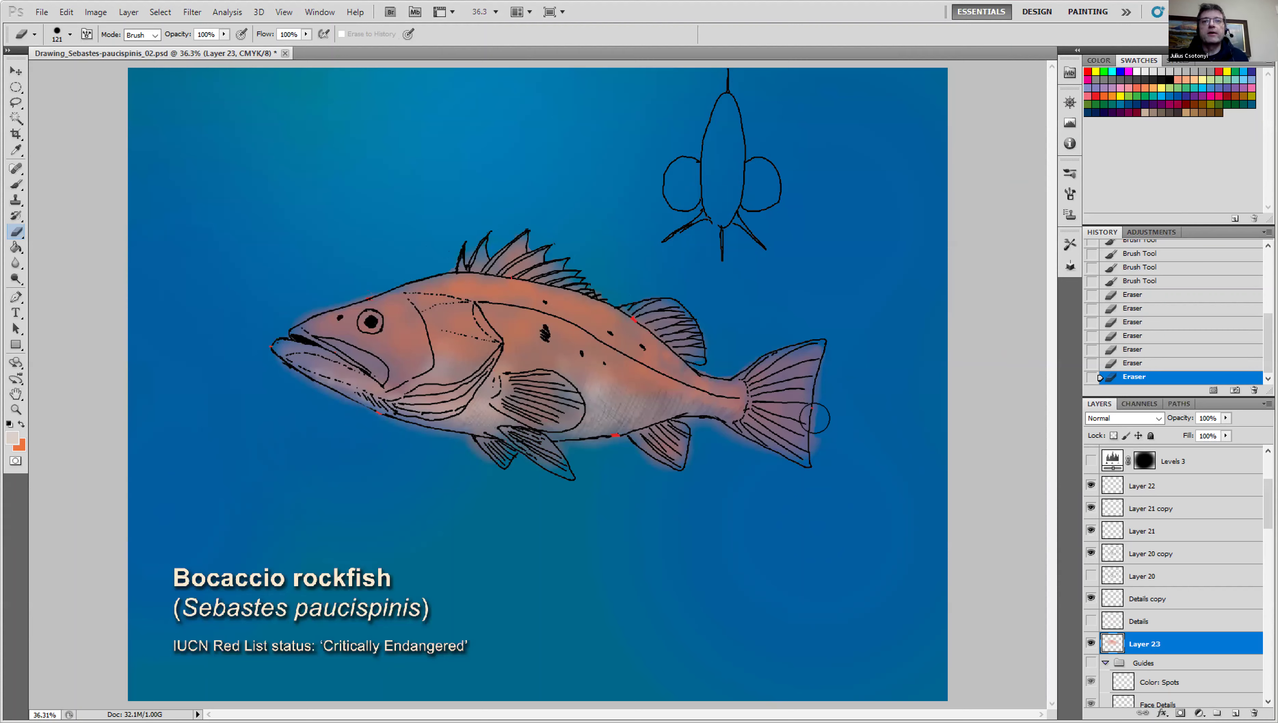
left_click_drag(814, 418, 814, 451)
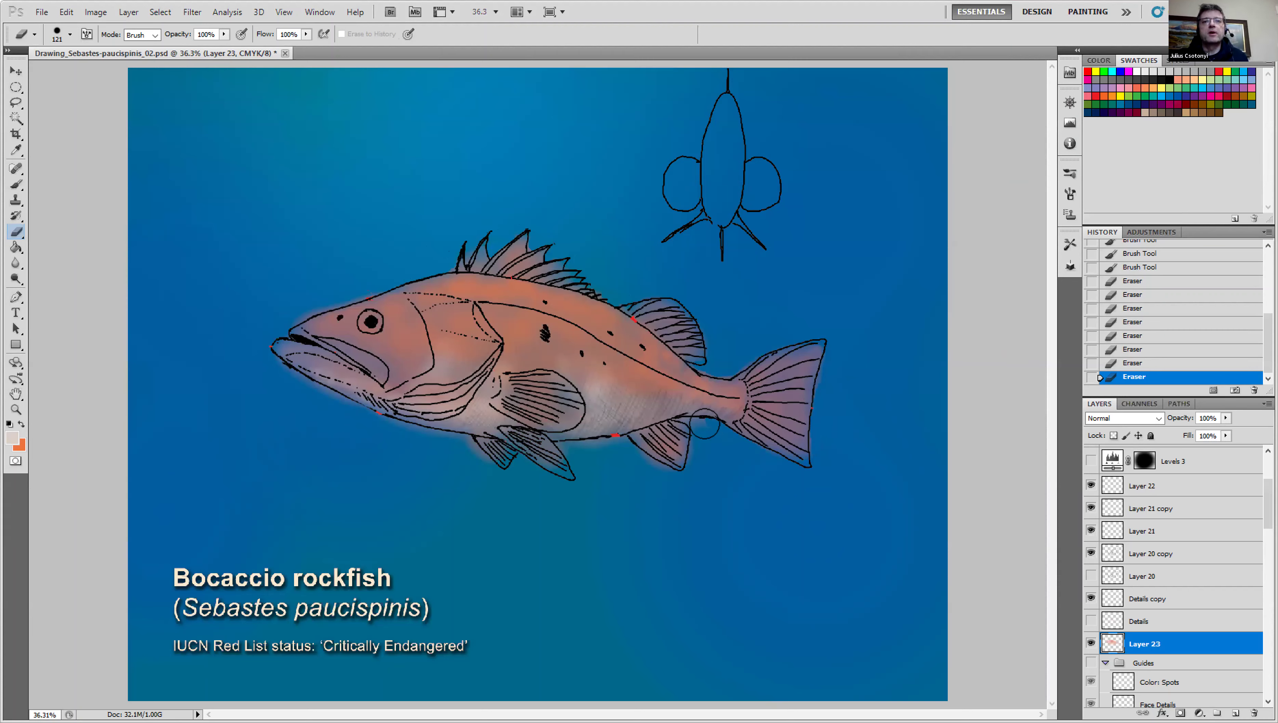
left_click(593, 443)
left_click(627, 451)
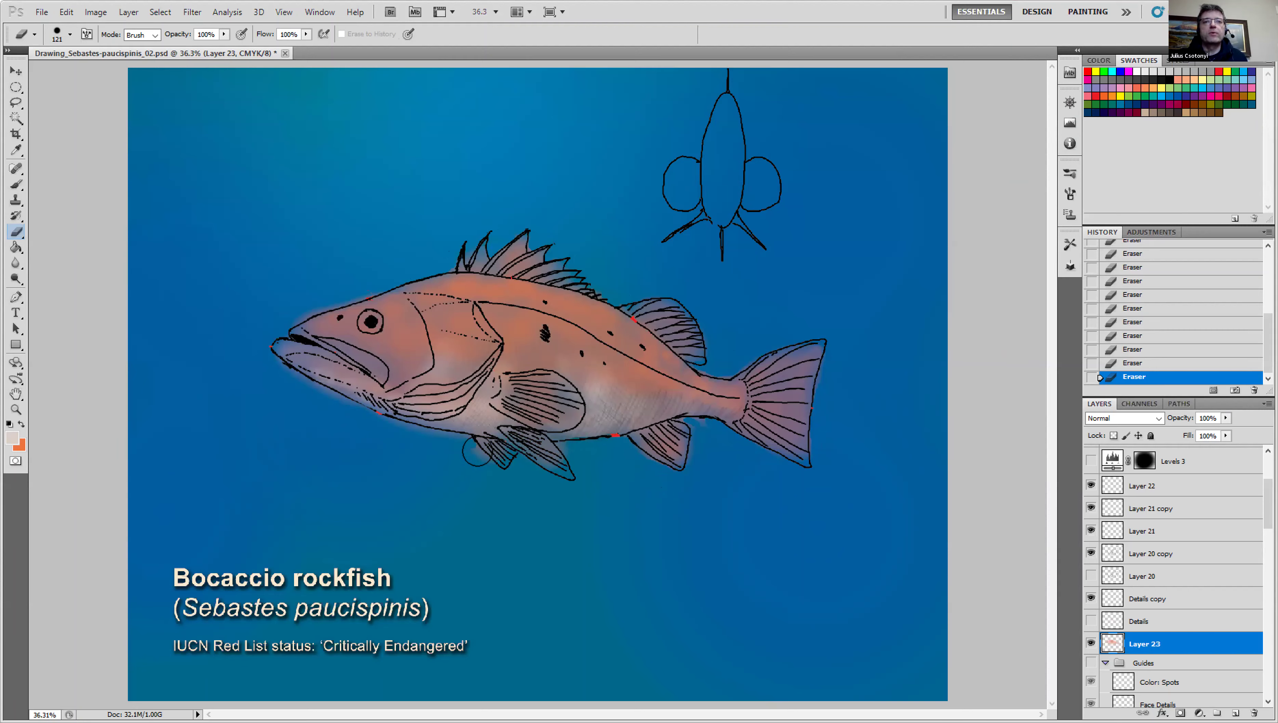
left_click_drag(358, 403, 310, 381)
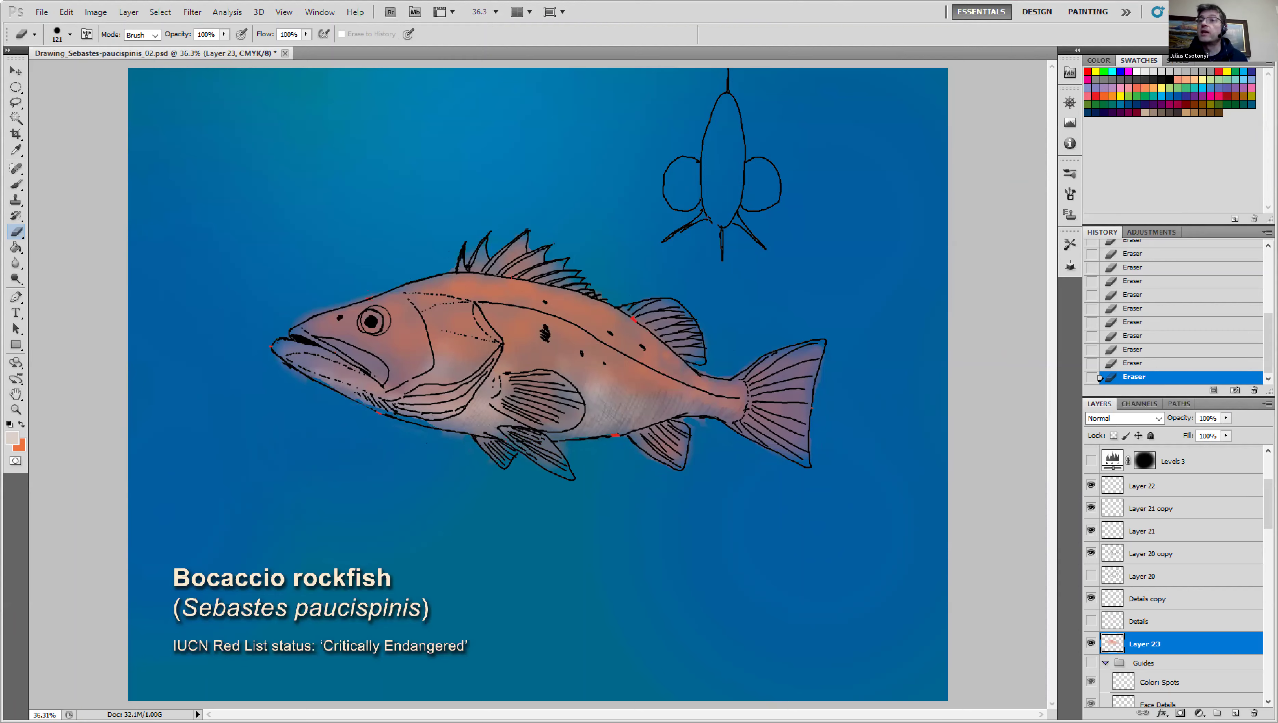
Brush more pale beige over the lower jaw, cheek and belly with the 370 px brush.
left_click(19, 188)
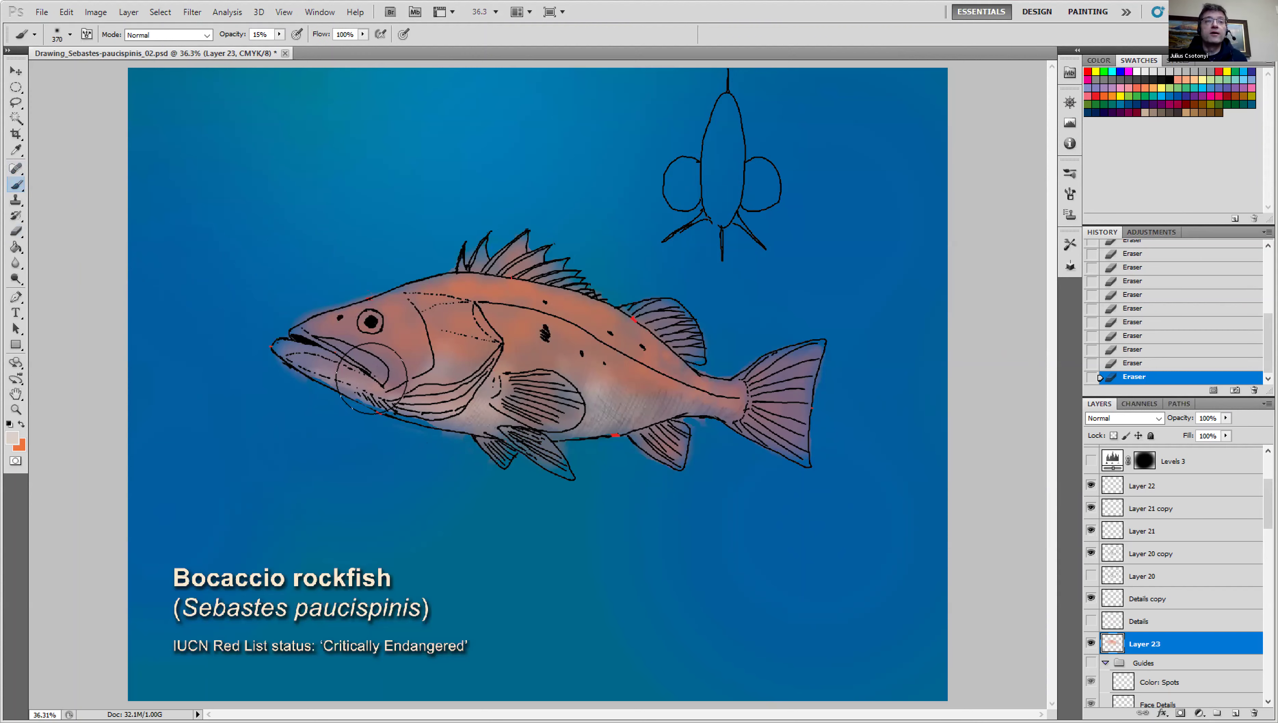
mouse_move(351, 366)
left_mouse_down()
mouse_move(415, 411)
mouse_move(388, 403)
mouse_move(441, 421)
mouse_move(280, 346)
mouse_move(319, 335)
mouse_move(486, 385)
left_mouse_up()
mouse_move(700, 418)
left_mouse_down()
mouse_move(662, 412)
mouse_move(525, 429)
mouse_move(562, 465)
mouse_move(497, 448)
left_mouse_up()
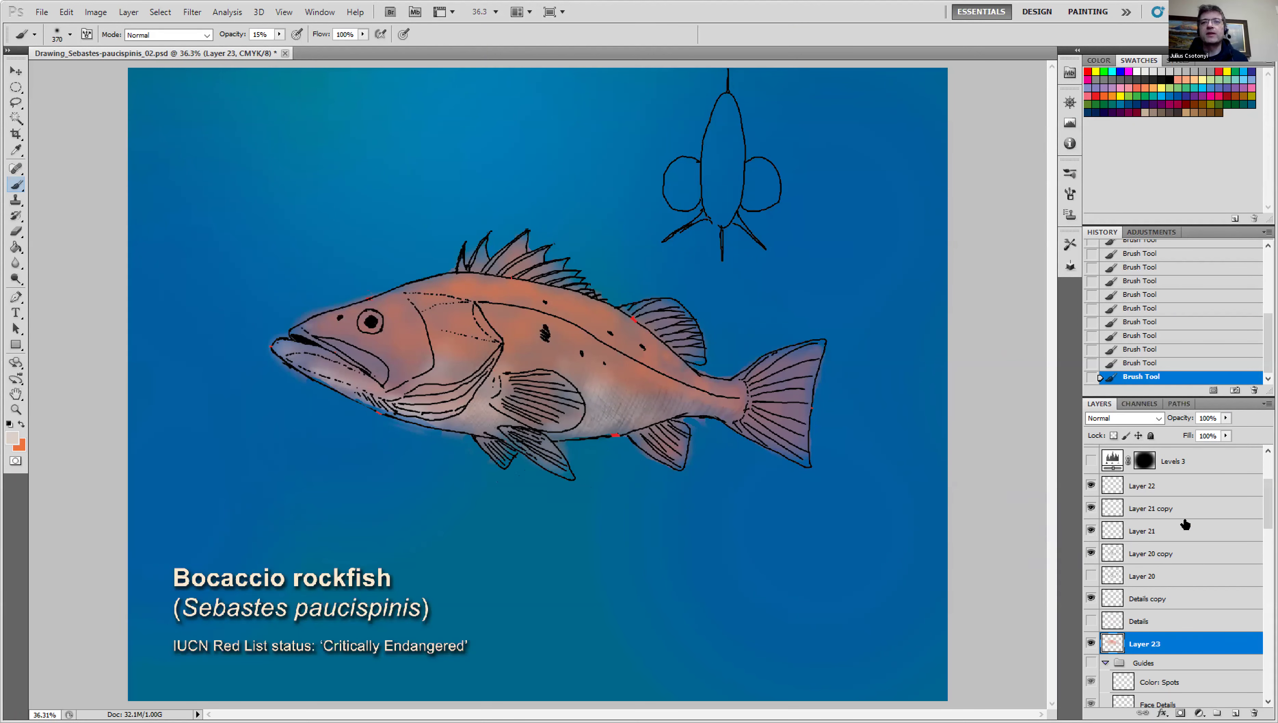
Add a new layer above Layer 22 and set up a black brush at 27 px and 100% opacity.
left_click(1112, 487)
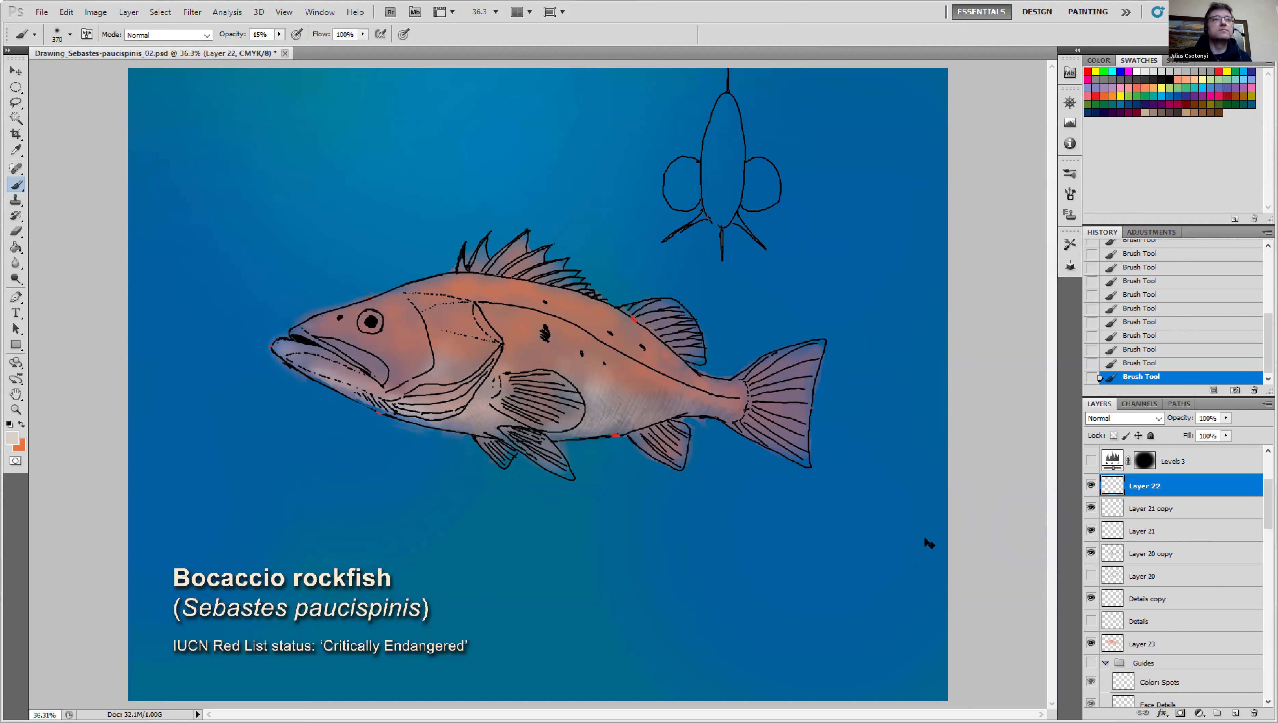
key("ctrl+shift+alt+n")
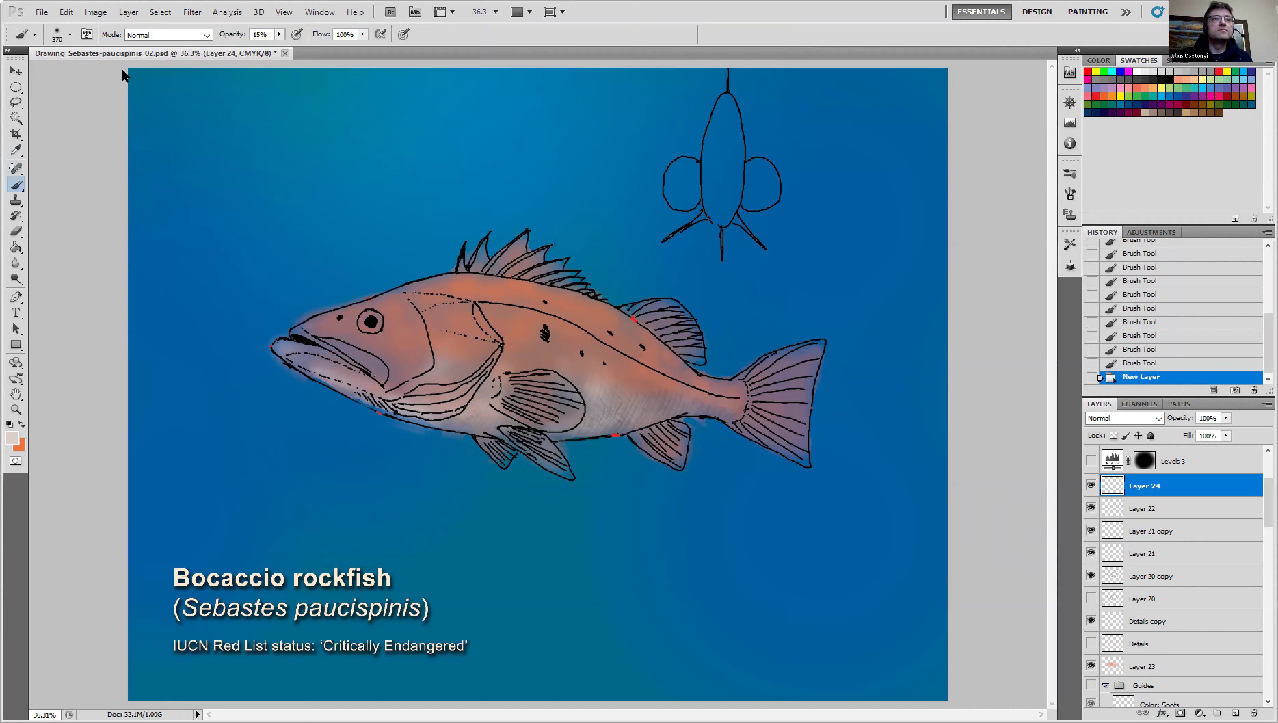
left_click(71, 34)
left_click_drag(128, 73, 53, 76)
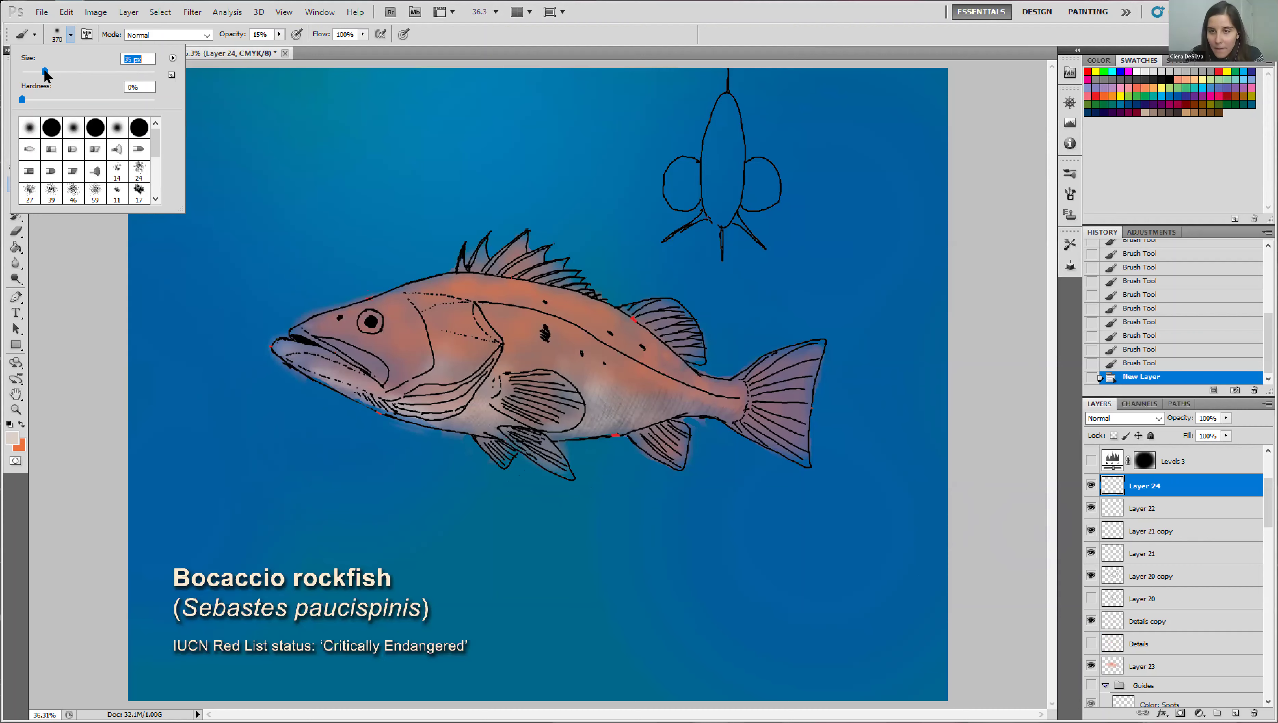
left_click(12, 438)
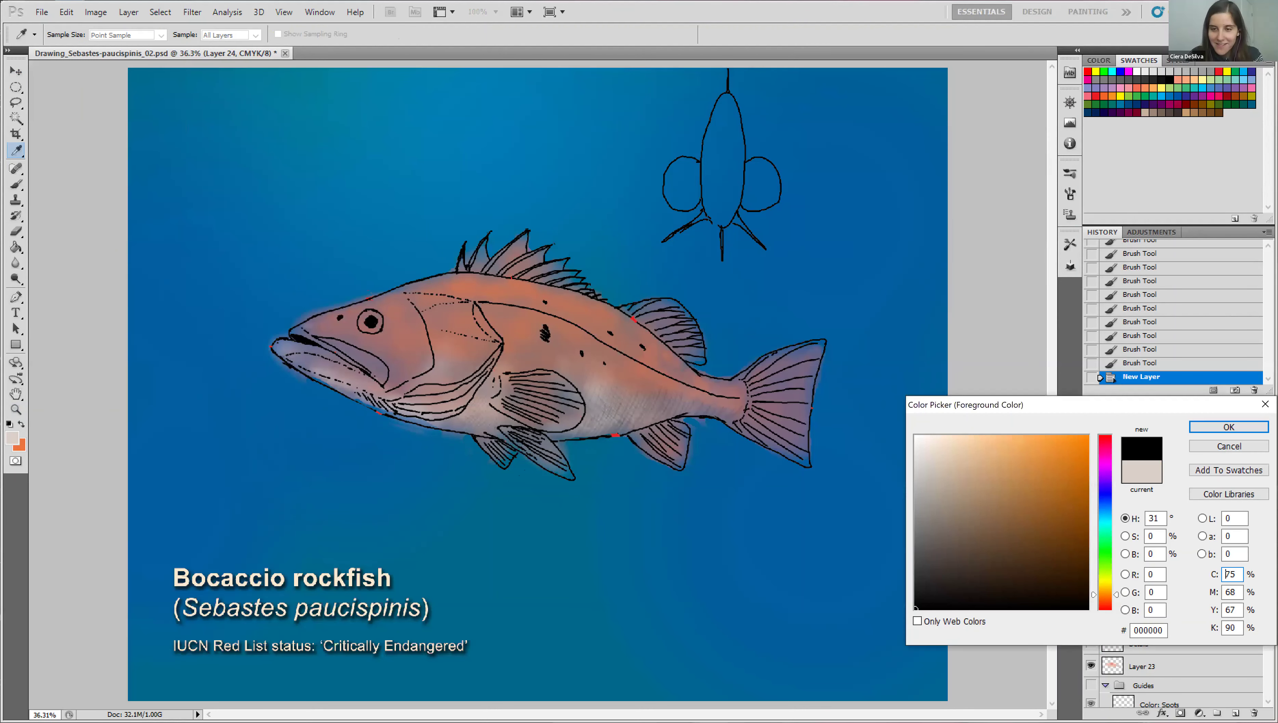
left_click(1244, 427)
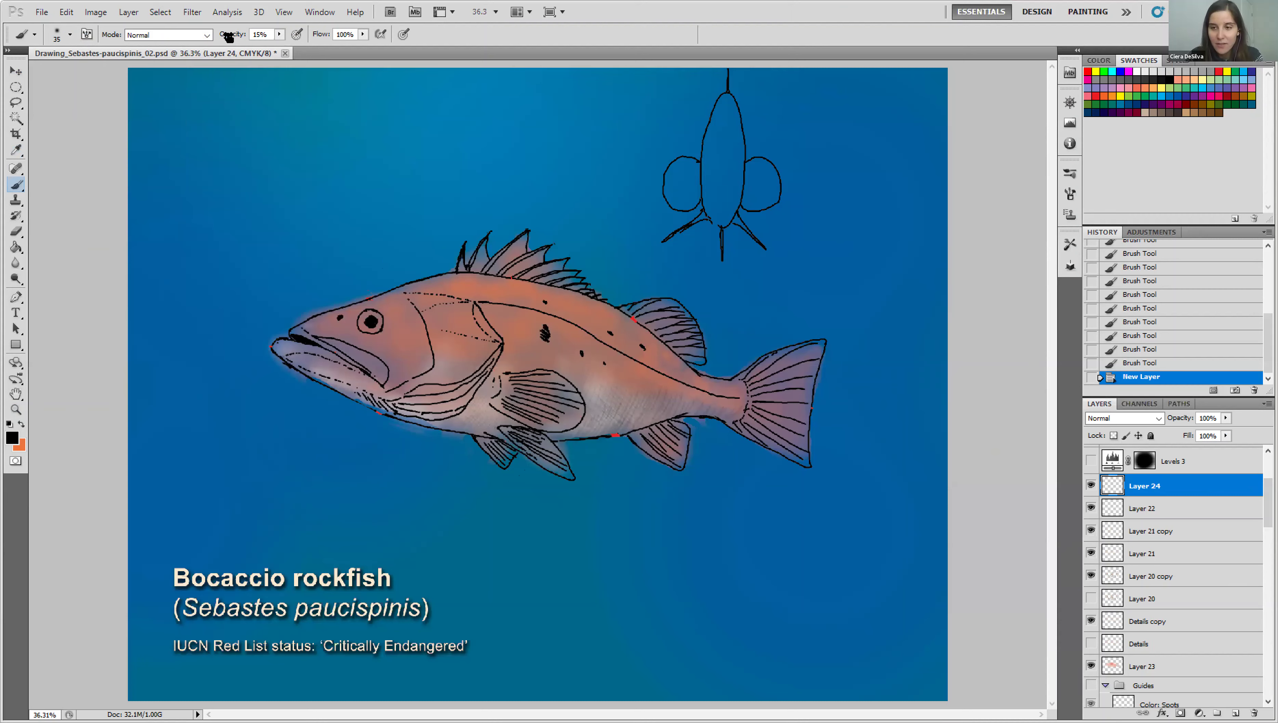
left_click(58, 35)
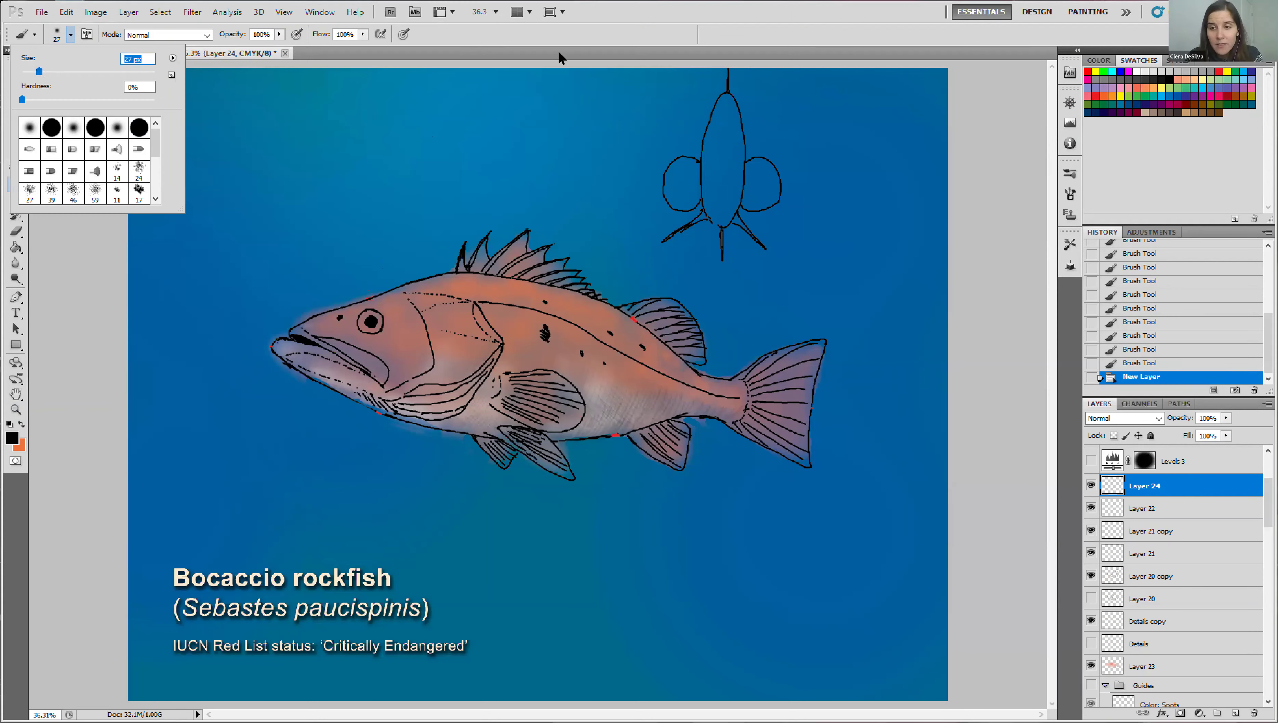
key("Return")
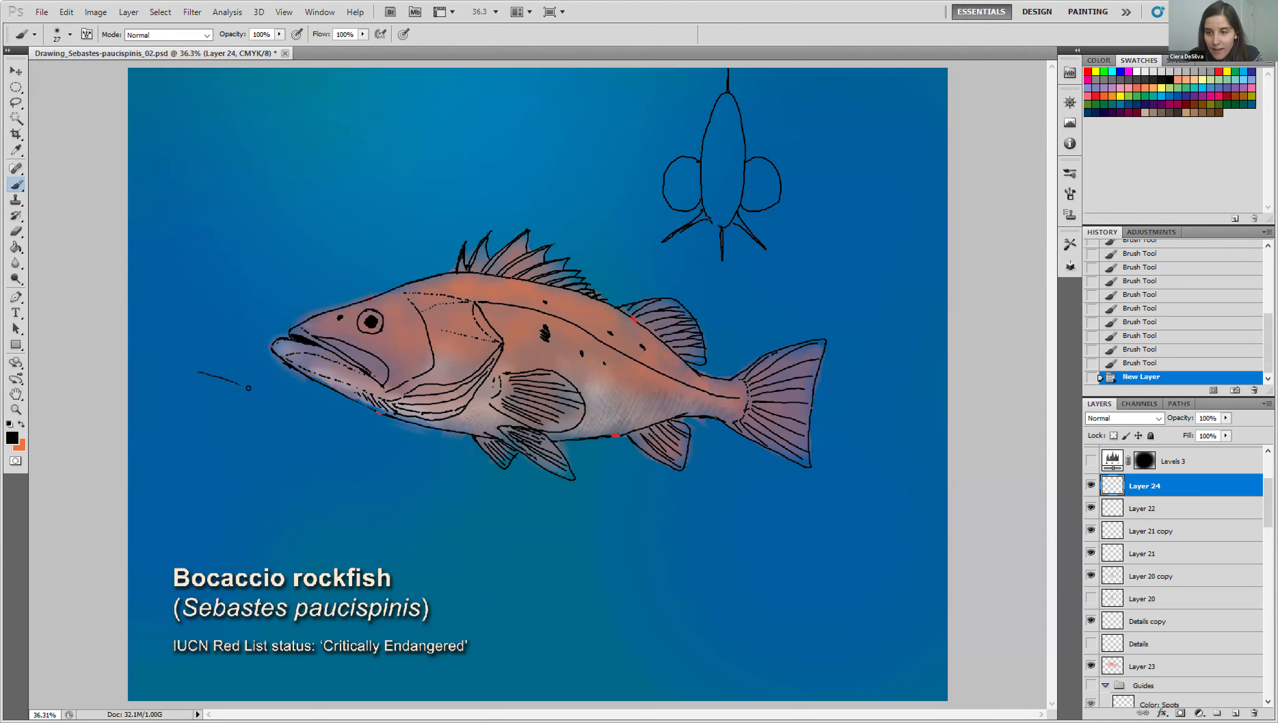
Sketch rough rock outlines across the seafloor beneath the fish, from the left edge to the right side.
left_click_drag(268, 399, 334, 487)
left_click_drag(184, 370, 233, 385)
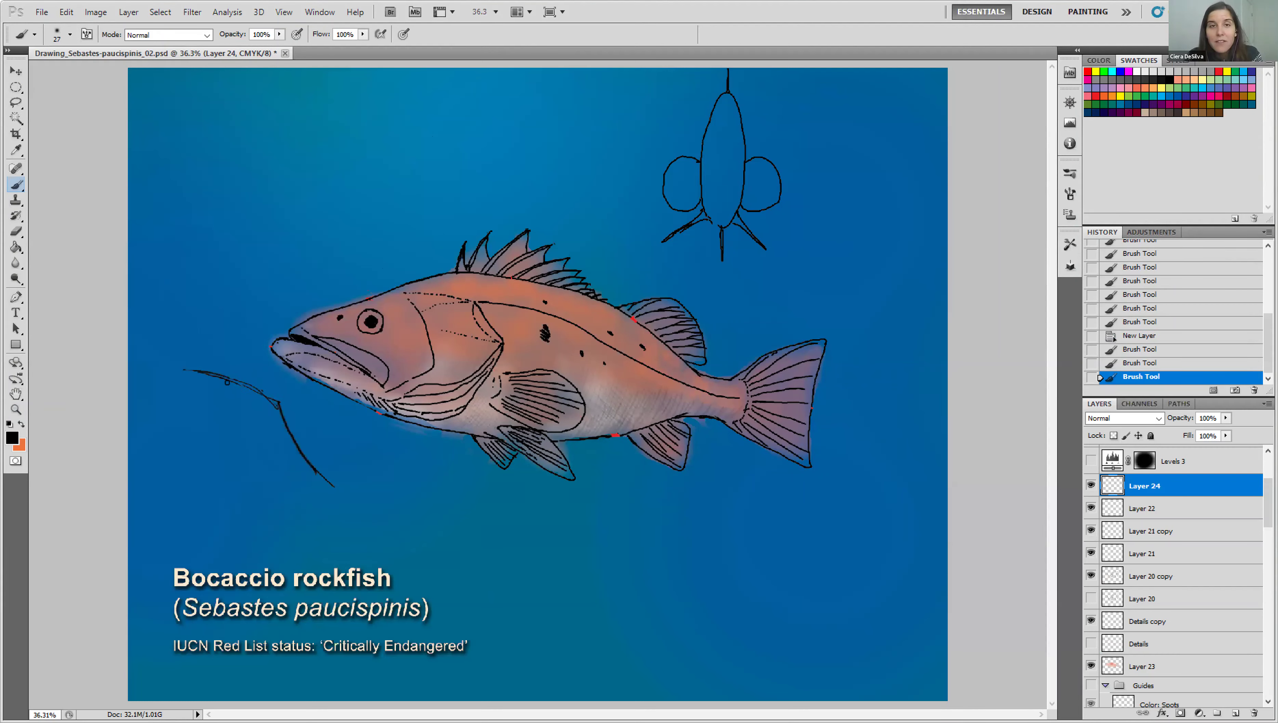
left_click_drag(321, 485, 300, 493)
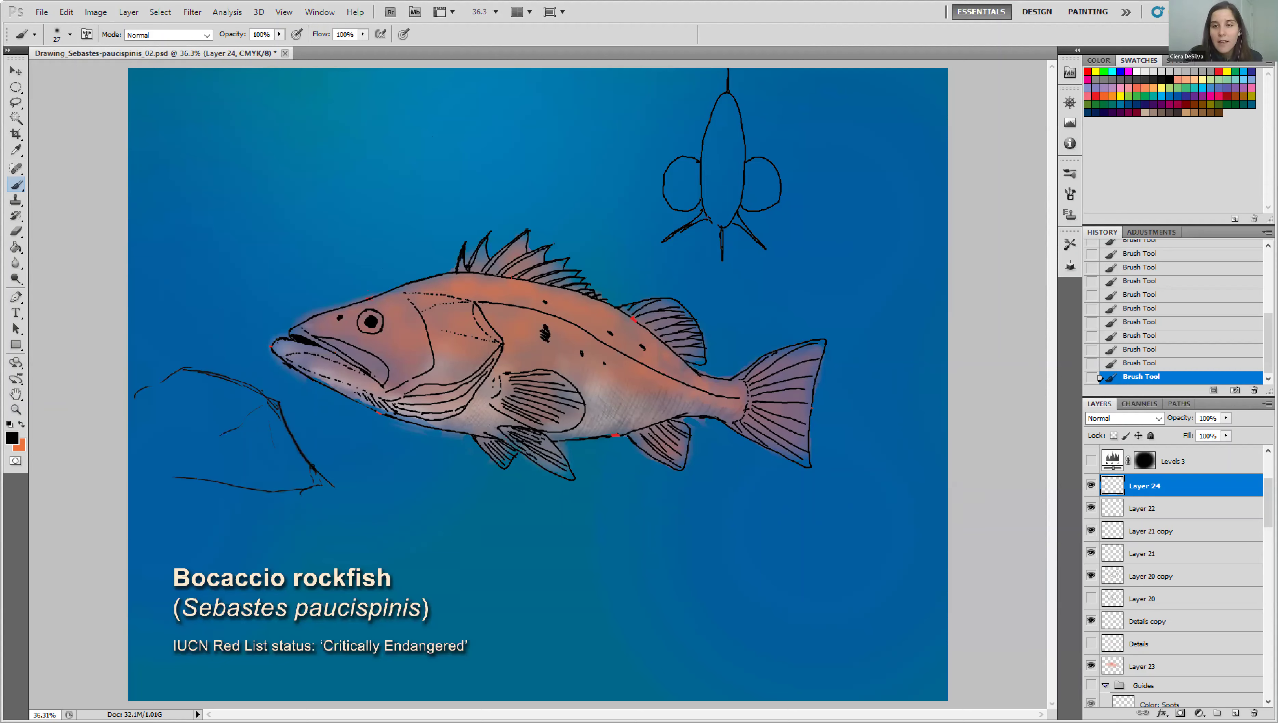
left_click_drag(342, 462, 443, 468)
left_click_drag(443, 472, 467, 505)
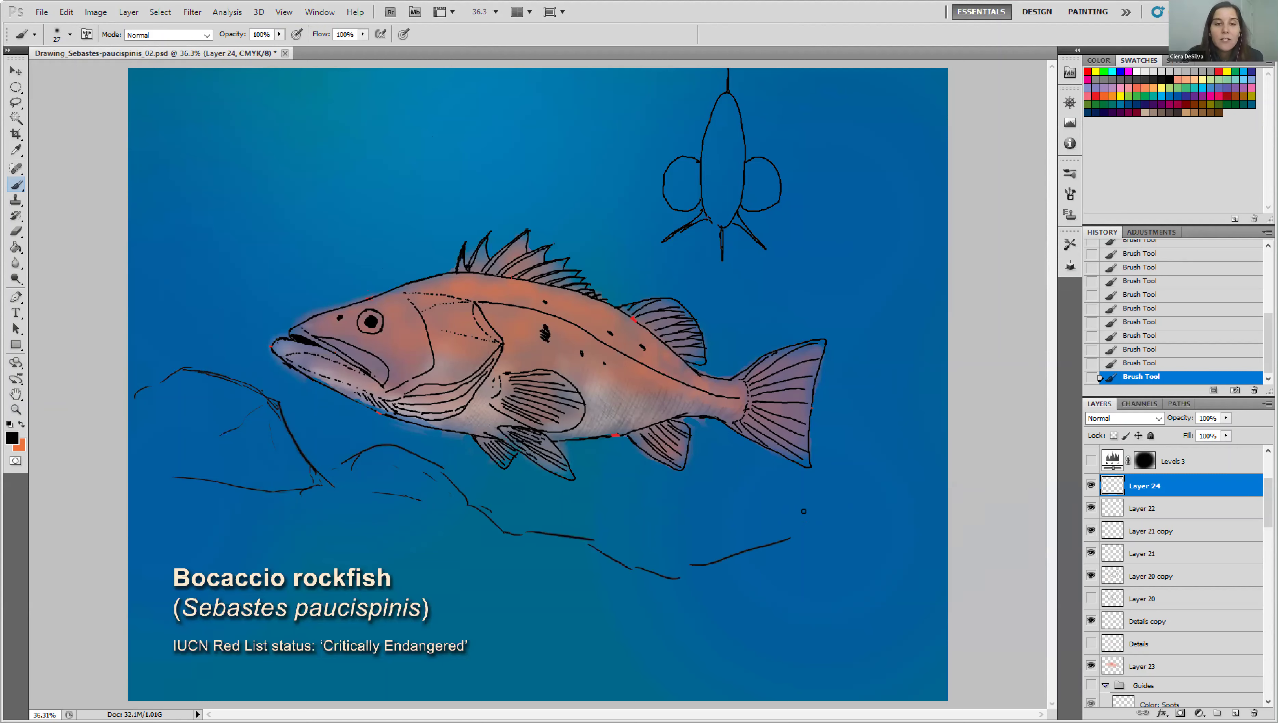
left_click_drag(726, 550, 780, 537)
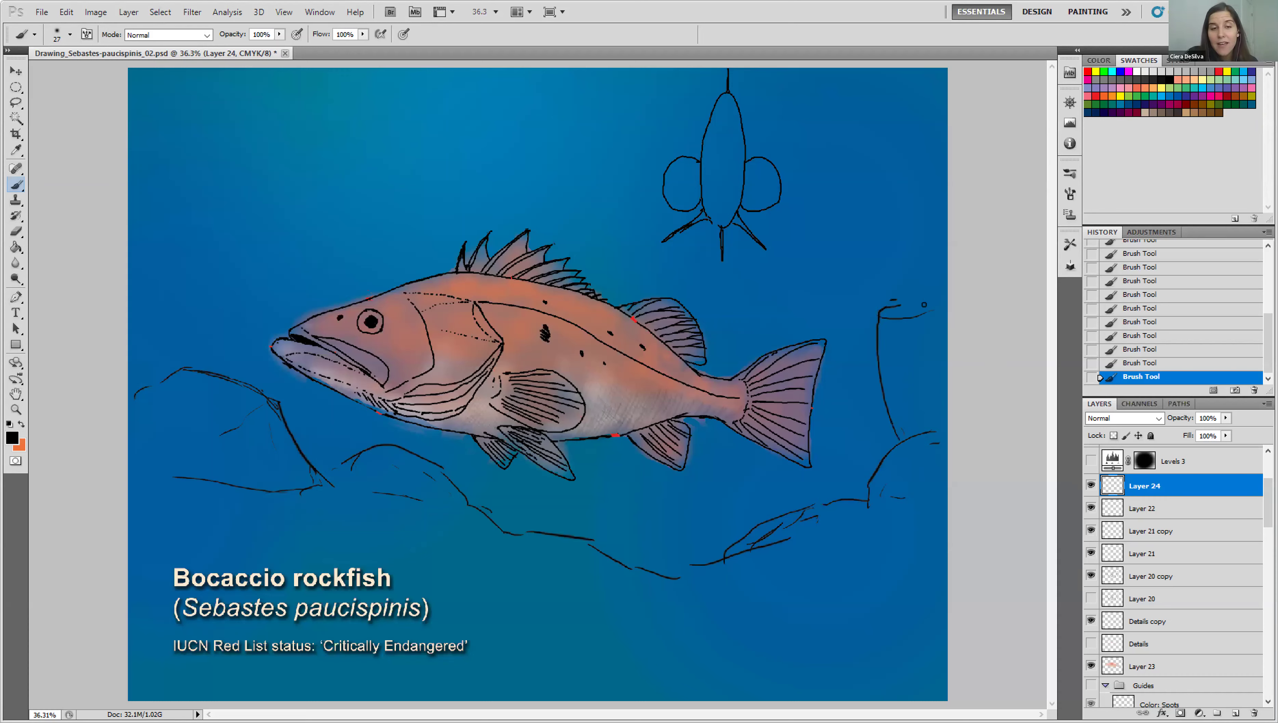
Sketch tube sponges on the right and left rocks, and add the handwritten label "sponge" with an arrow.
left_click_drag(887, 315, 926, 312)
left_click_drag(869, 211, 885, 256)
mouse_move(856, 186)
left_mouse_down()
mouse_move(848, 197)
mouse_move(874, 194)
mouse_move(884, 152)
mouse_move(895, 178)
mouse_move(886, 135)
mouse_move(895, 147)
left_mouse_up()
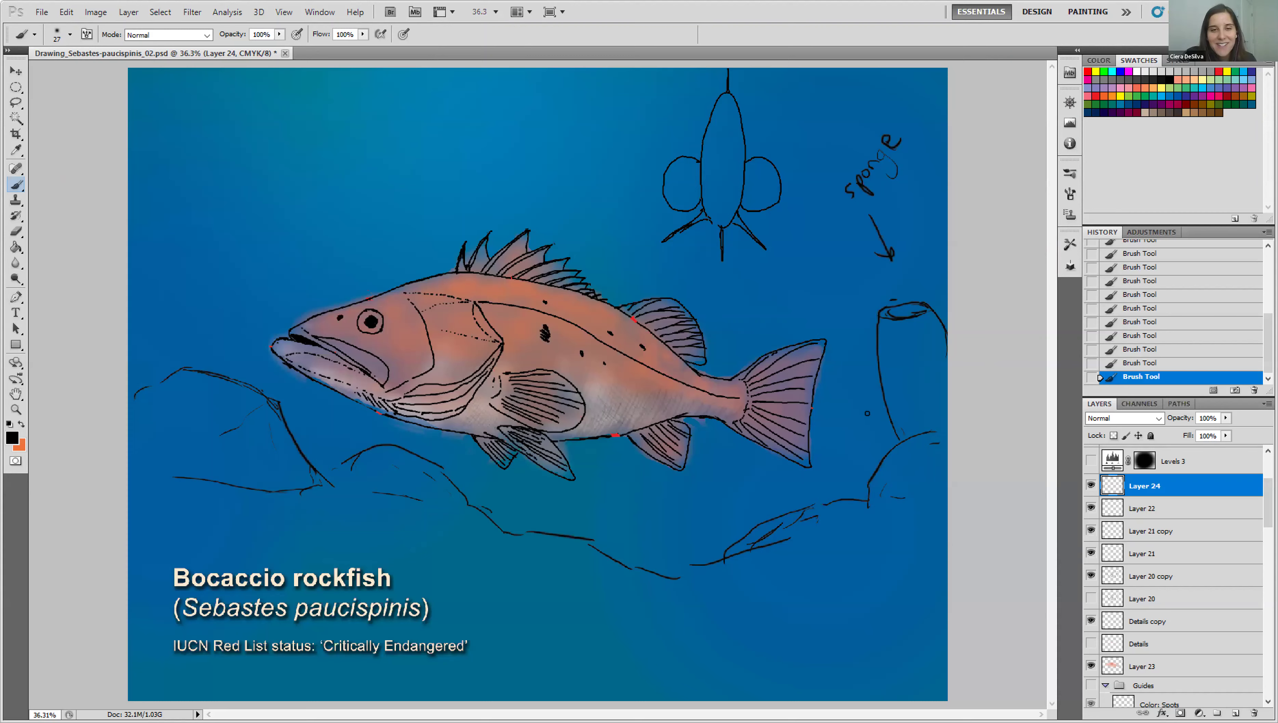
mouse_move(878, 379)
left_mouse_down()
mouse_move(836, 385)
mouse_move(858, 465)
left_mouse_up()
left_click_drag(843, 389, 867, 376)
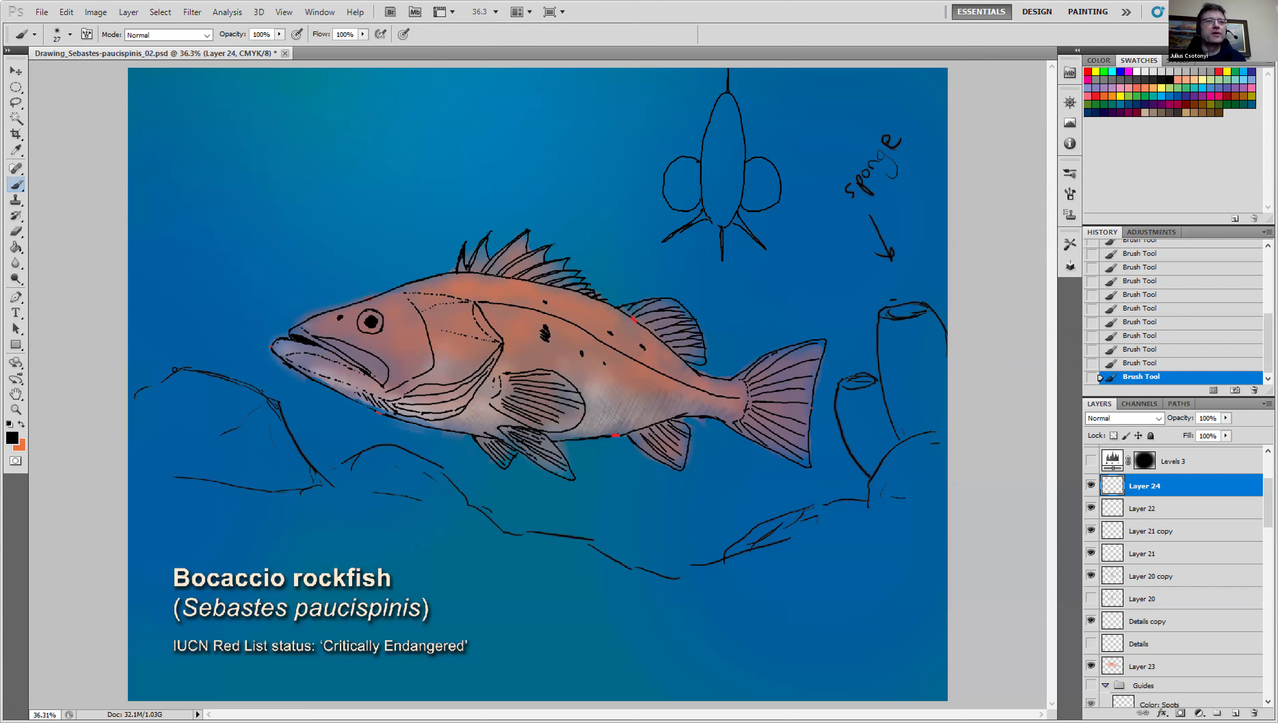
mouse_move(173, 360)
left_mouse_down()
mouse_move(180, 283)
mouse_move(206, 258)
mouse_move(243, 272)
left_mouse_up()
mouse_move(226, 271)
left_mouse_down()
mouse_move(211, 265)
mouse_move(237, 279)
mouse_move(241, 307)
mouse_move(221, 376)
left_mouse_up()
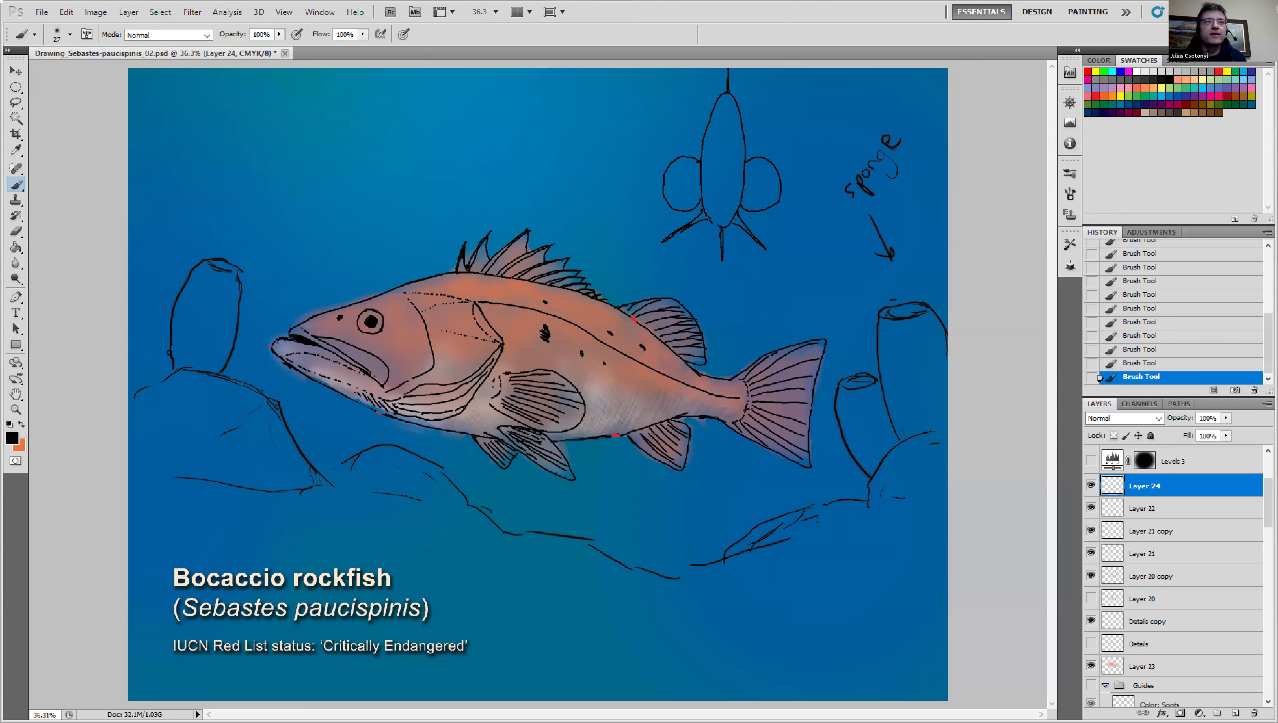
Sketch a squiggly branching coral on the rocks below the tail and label it "coral" with an arrow.
mouse_move(730, 514)
left_mouse_down()
mouse_move(714, 481)
mouse_move(701, 517)
mouse_move(667, 506)
mouse_move(683, 526)
left_mouse_up()
left_click_drag(724, 511, 734, 522)
left_click_drag(823, 612, 770, 570)
mouse_move(770, 570)
left_mouse_down()
mouse_move(774, 588)
mouse_move(852, 600)
mouse_move(889, 569)
left_mouse_up()
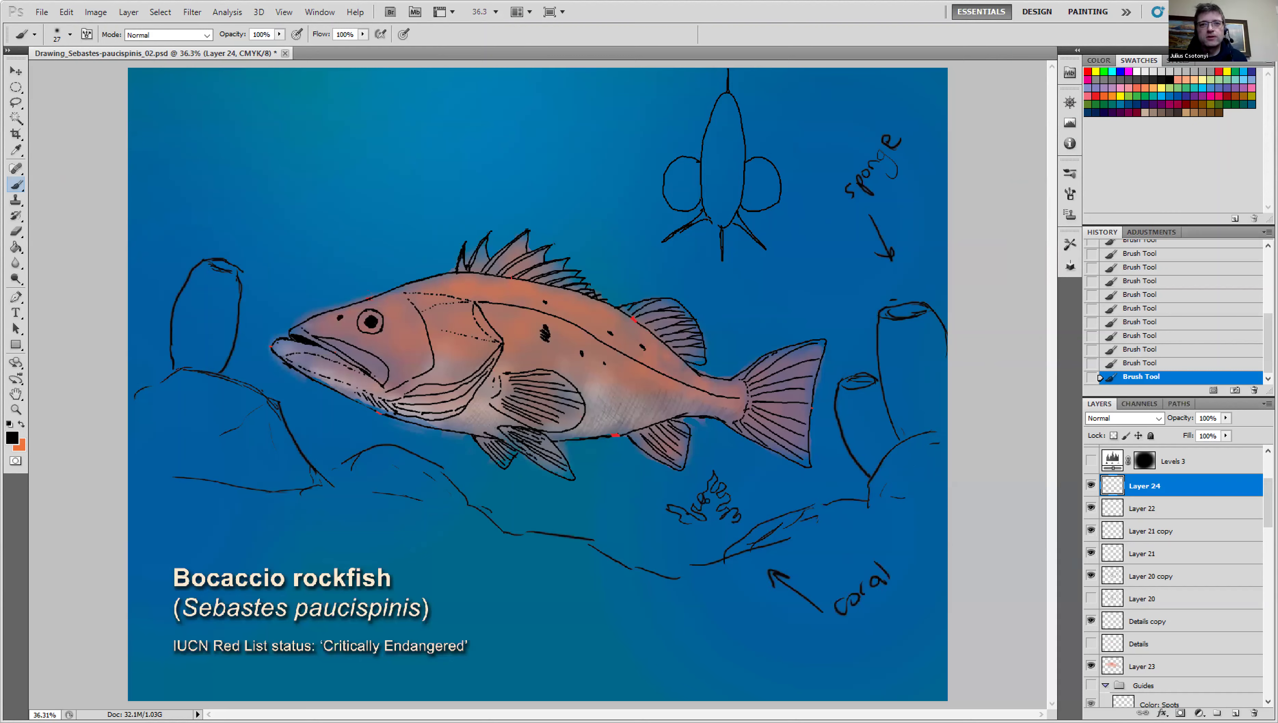
mouse_move(719, 512)
left_mouse_down()
mouse_move(744, 524)
mouse_move(694, 502)
mouse_move(685, 484)
mouse_move(671, 495)
mouse_move(688, 499)
mouse_move(680, 524)
mouse_move(701, 526)
mouse_move(697, 539)
mouse_move(734, 530)
mouse_move(693, 541)
mouse_move(715, 528)
mouse_move(710, 561)
left_mouse_up()
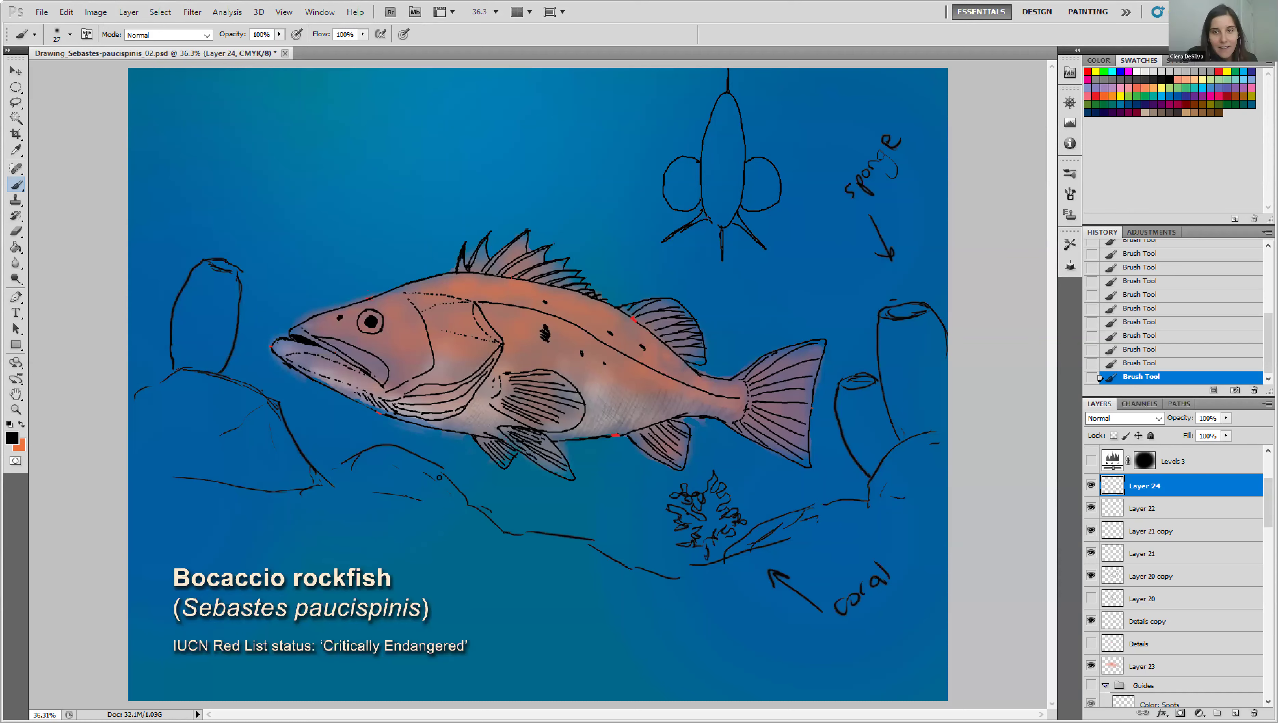
Label the seafloor rock with an arrow and the handwritten word "rock", and sketch a smaller squiggly coral beside the existing one.
left_click_drag(424, 538, 395, 503)
mouse_move(395, 503)
left_mouse_down()
mouse_move(413, 510)
mouse_move(396, 522)
left_mouse_up()
left_click_drag(447, 548, 447, 567)
left_click_drag(458, 546, 455, 553)
mouse_move(470, 536)
left_mouse_down()
mouse_move(464, 550)
mouse_move(479, 527)
left_mouse_up()
left_click_drag(487, 530, 477, 536)
left_click_drag(478, 537, 485, 538)
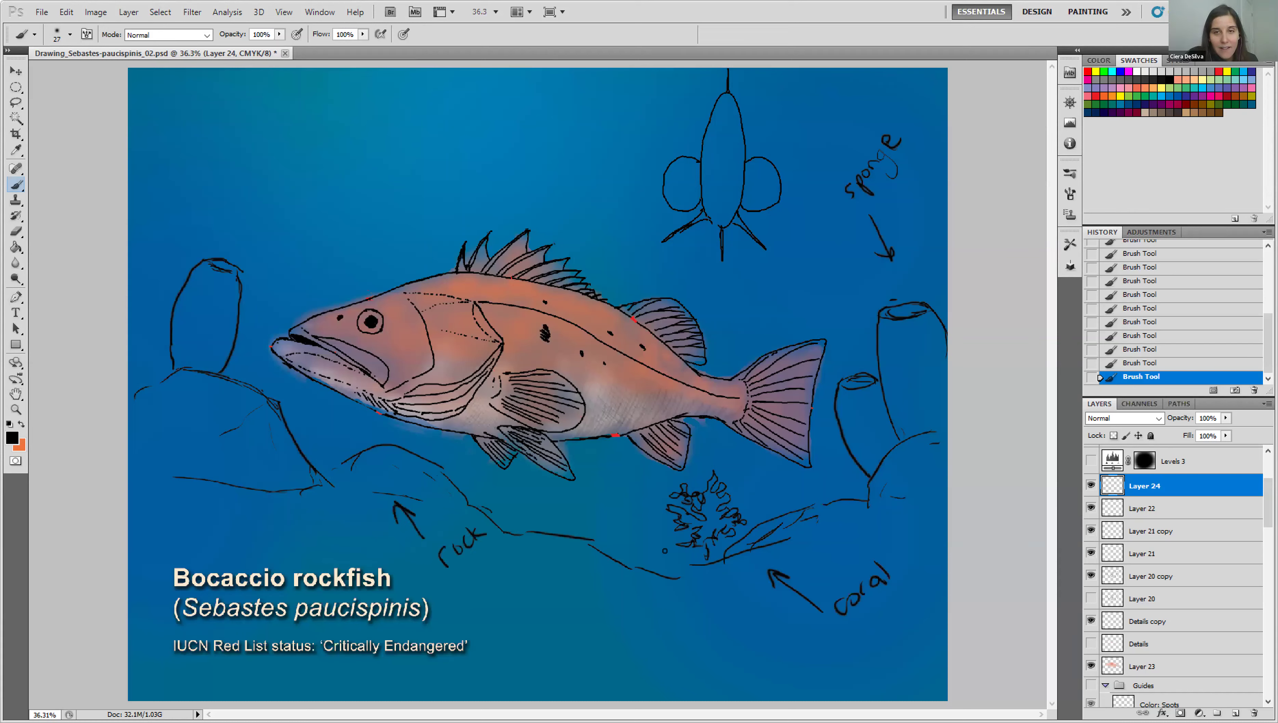
mouse_move(639, 537)
left_mouse_down()
mouse_move(640, 509)
mouse_move(631, 497)
mouse_move(621, 509)
mouse_move(616, 491)
mouse_move(618, 518)
left_mouse_up()
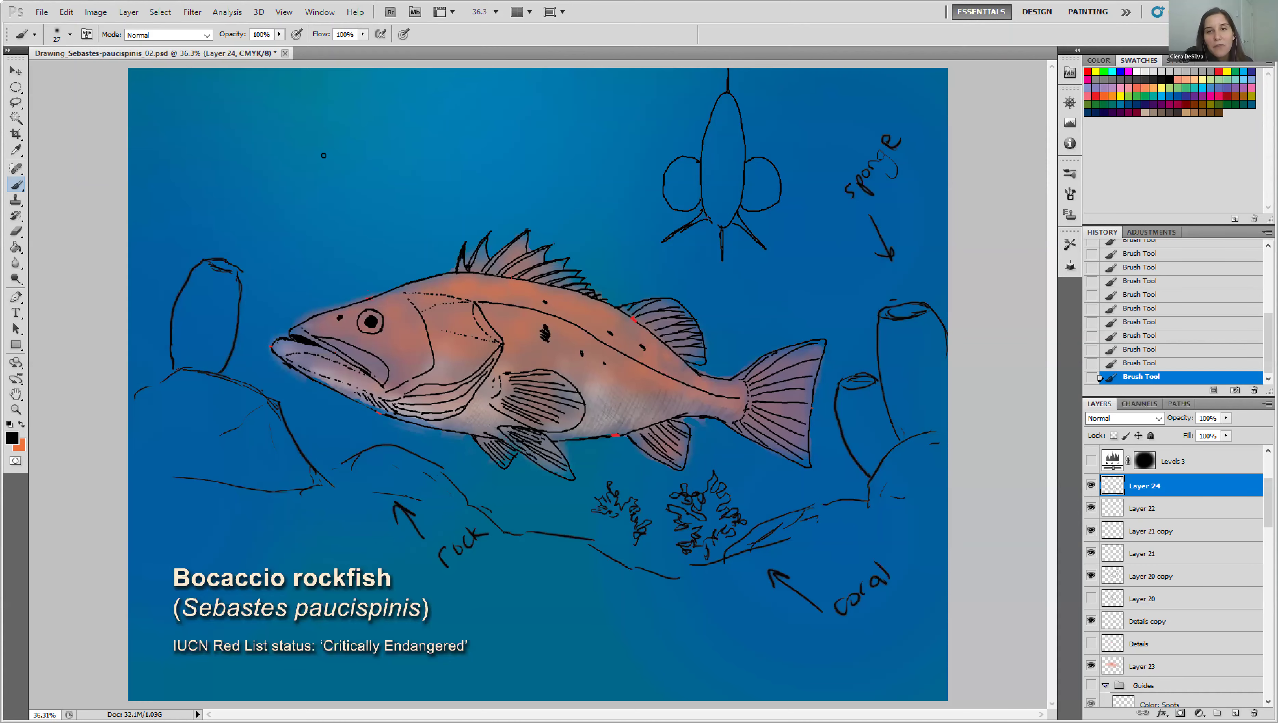
Start a black 24 pt Arial text in the open water above the fish's head with "O" and set its style to Regular.
scroll(324, 155, "up", 1)
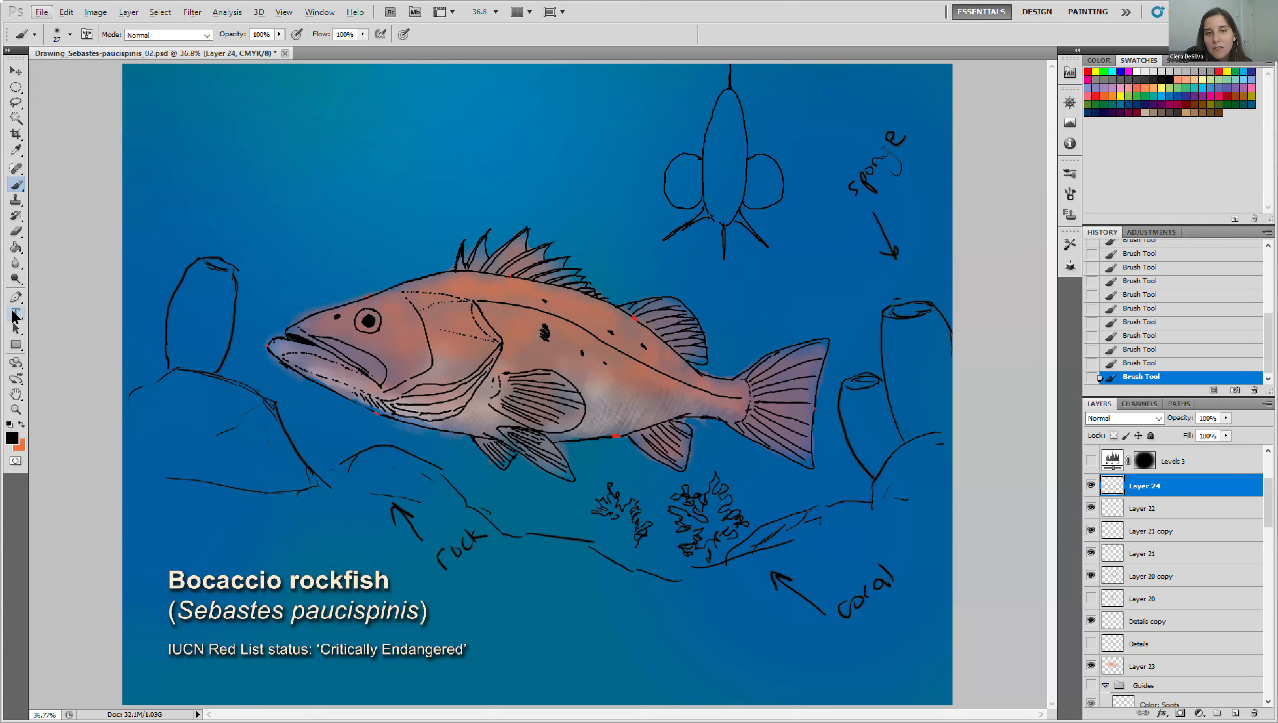
left_click(13, 314)
left_click(218, 116)
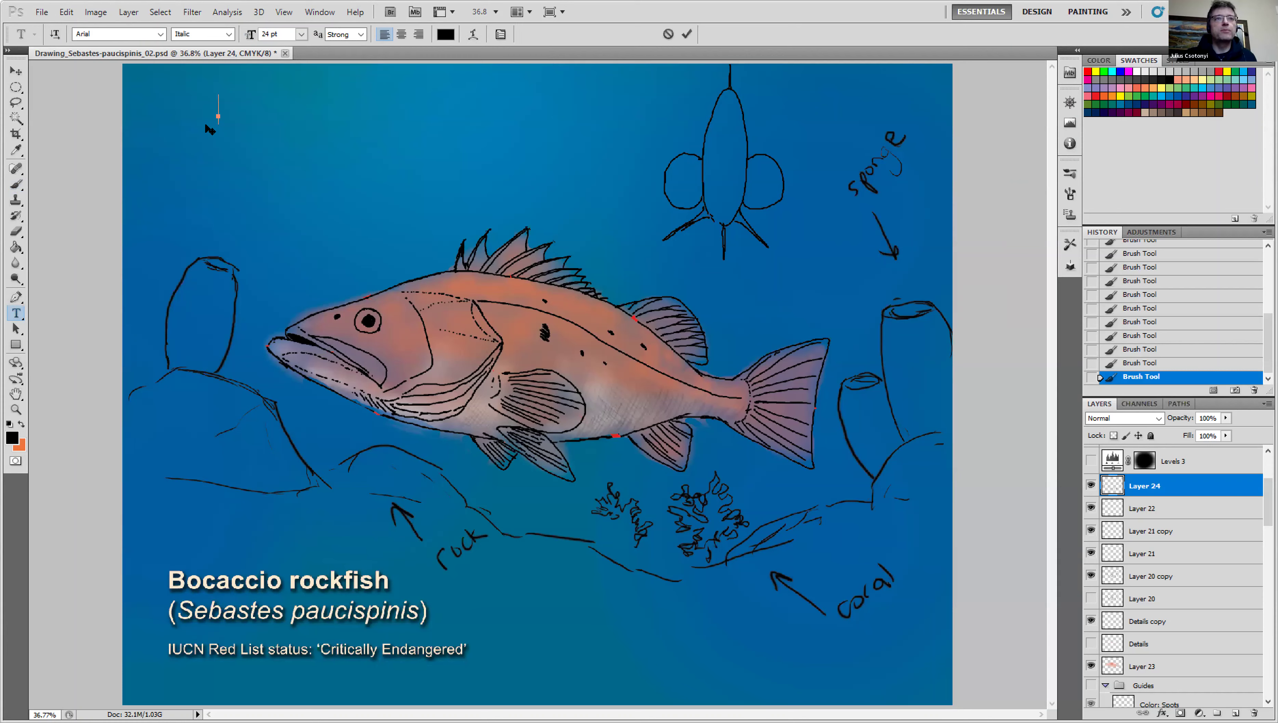
type("O")
key("ctrl+a")
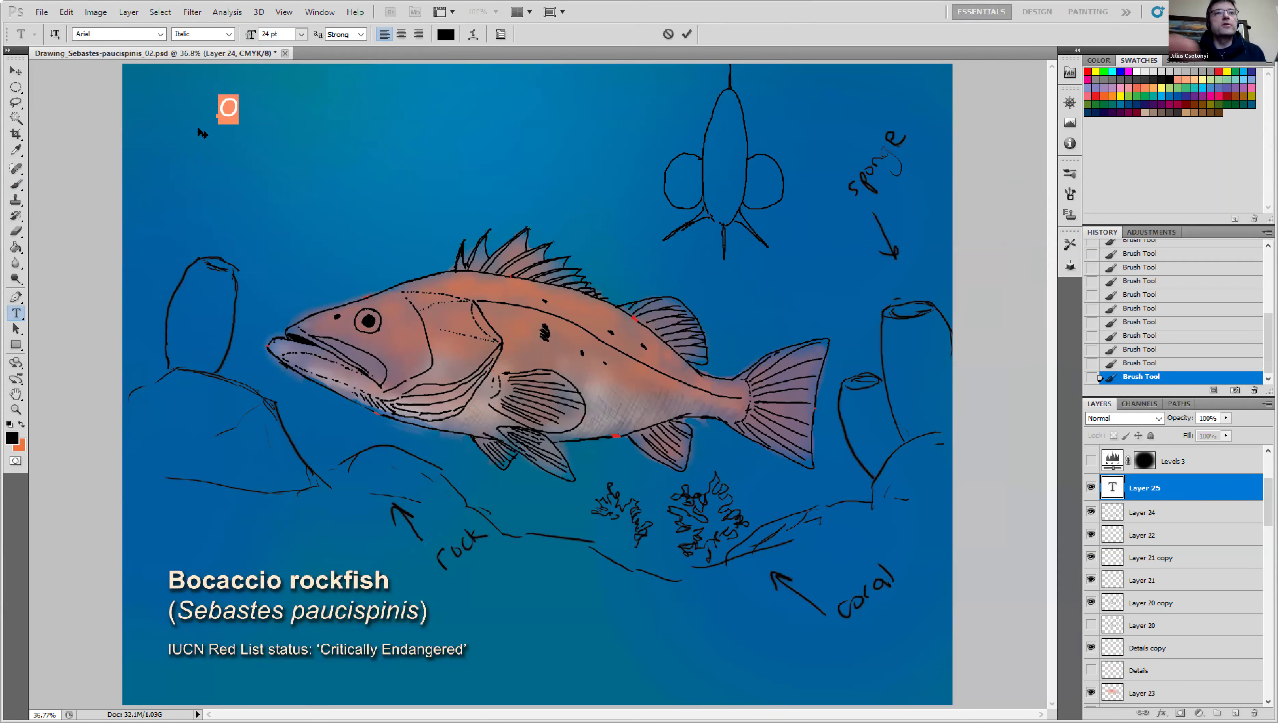
left_click(229, 34)
left_click(194, 79)
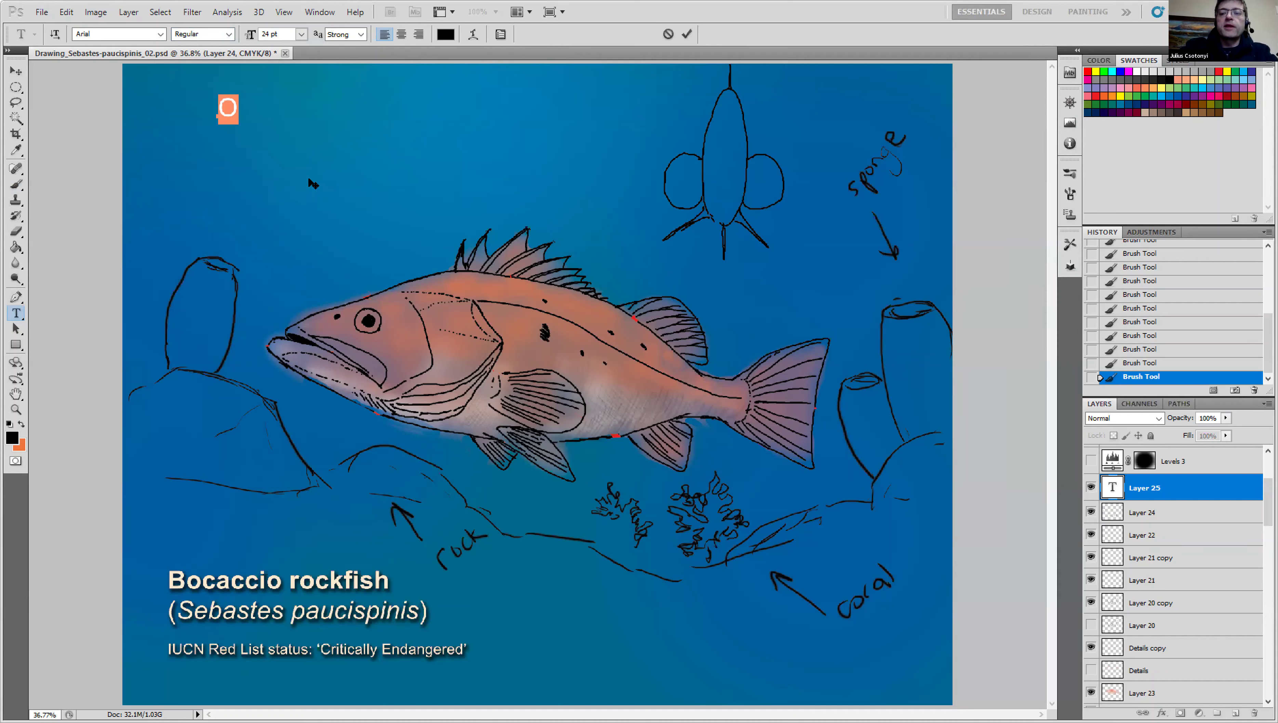
Complete the first line of the text as "Operculum" and start a second line.
key("Right")
type("percumu")
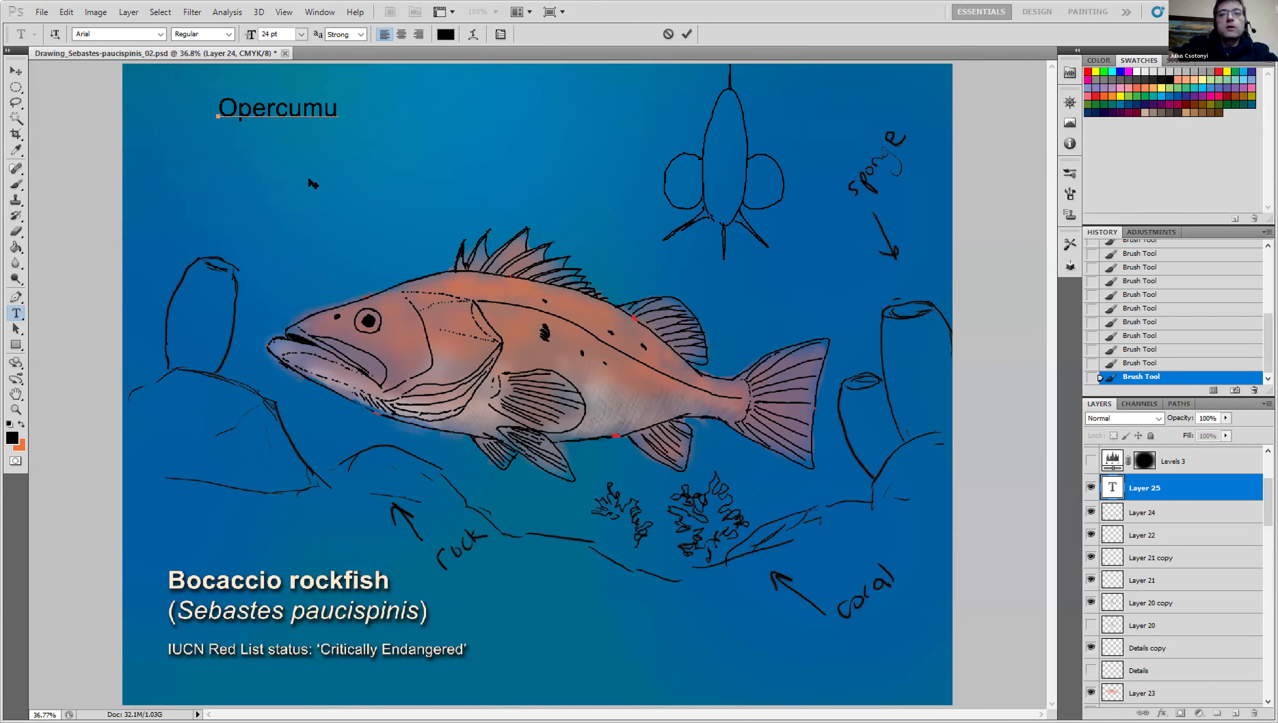
key("Left")
key("BackSpace")
key("Delete")
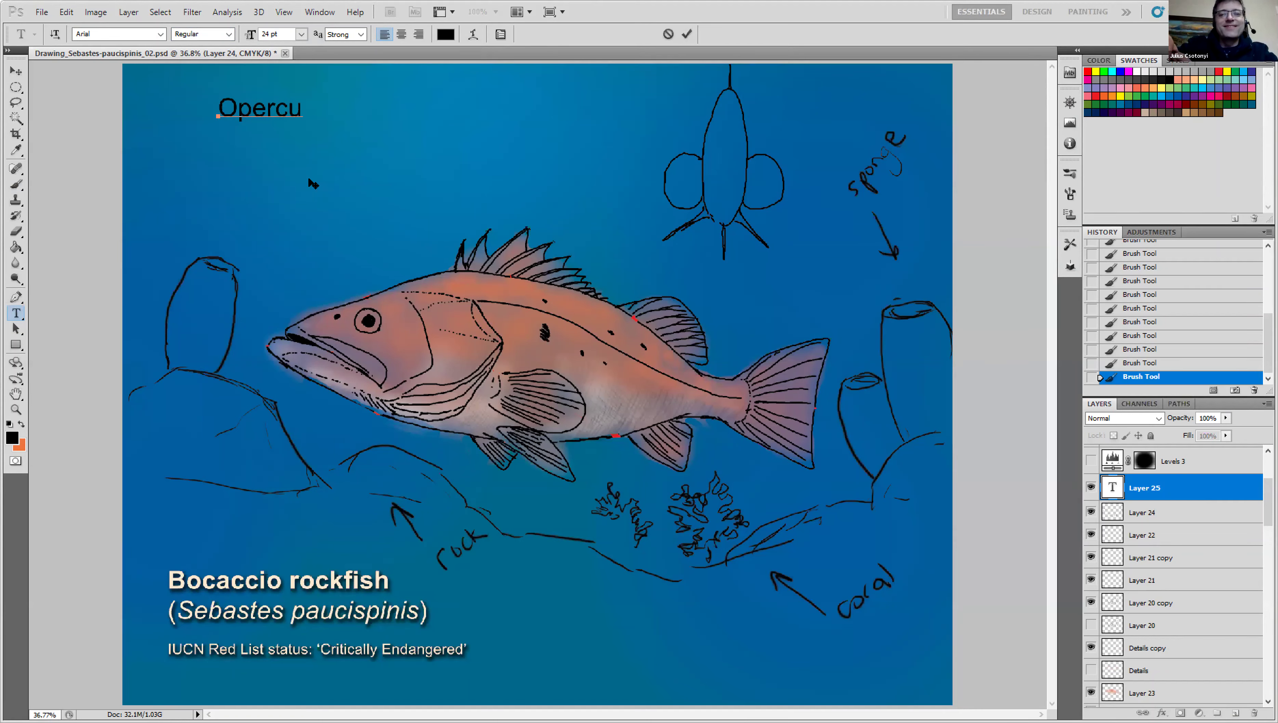
type("lum")
key("Return")
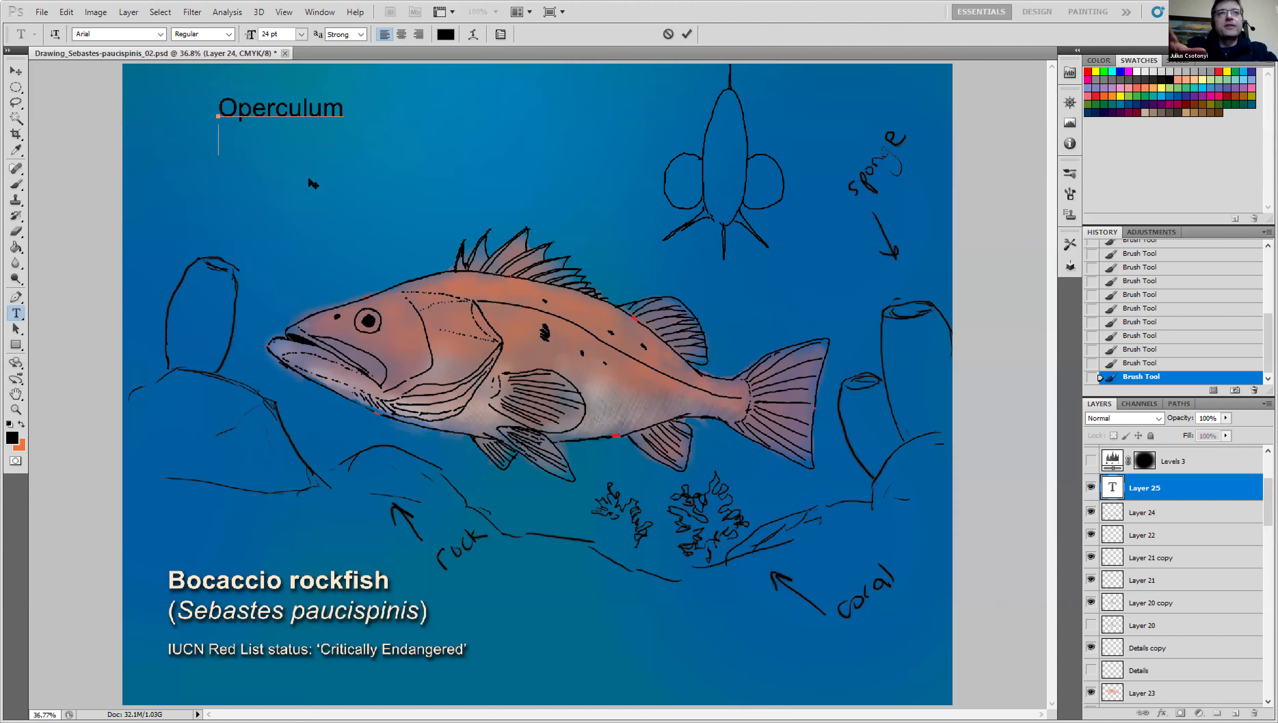
Add the lines "Symphyseal knob" and "Branchoistegal rays" below "Operculum" and commit the text.
type("Symp")
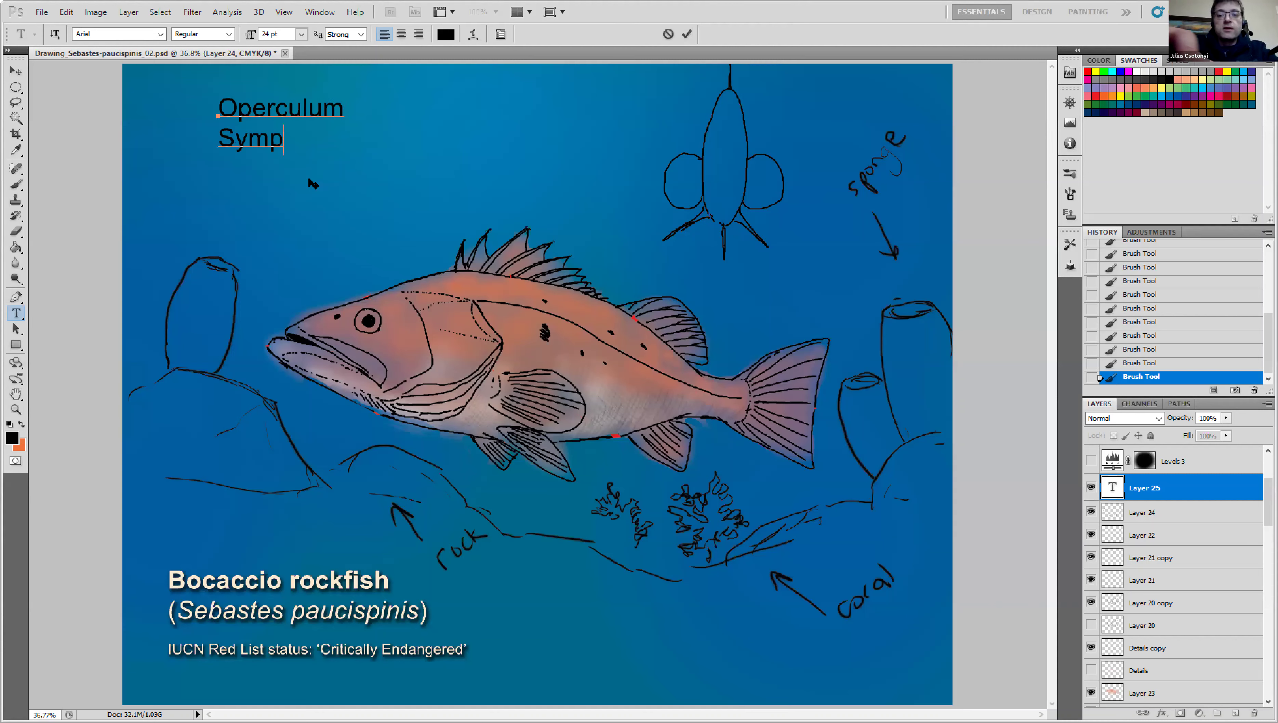
type("hyseal")
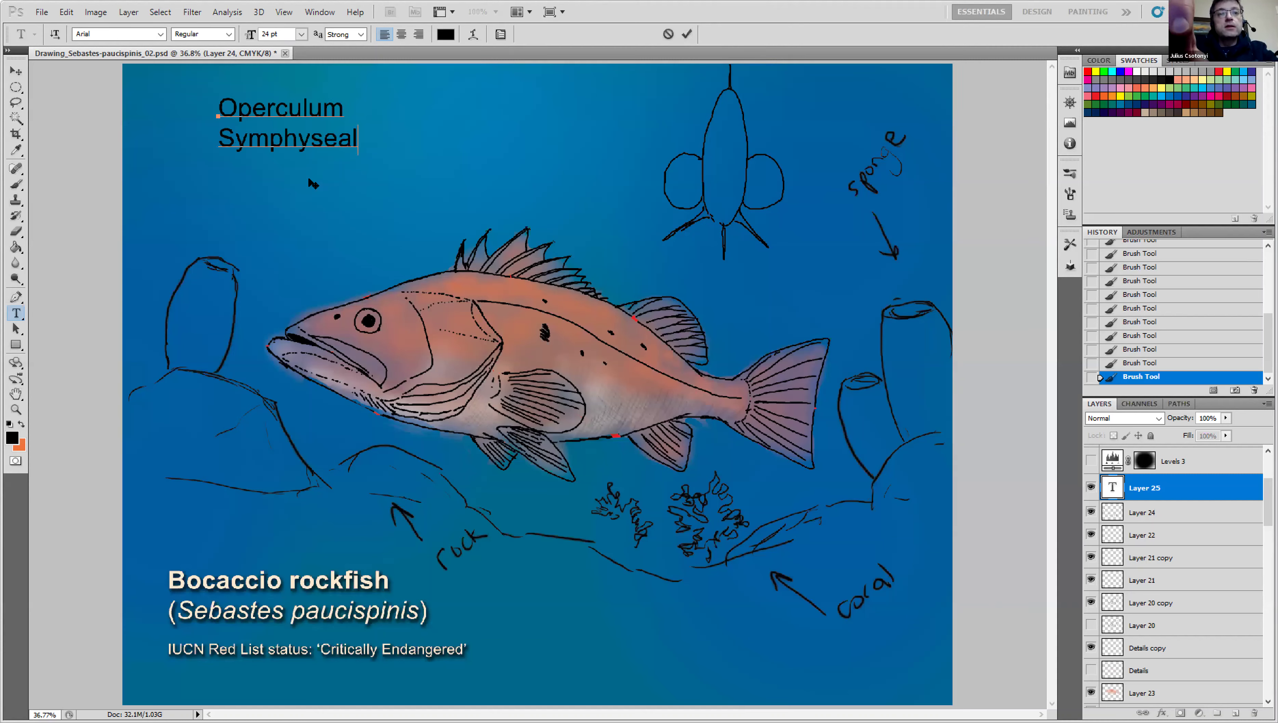
type(" knob")
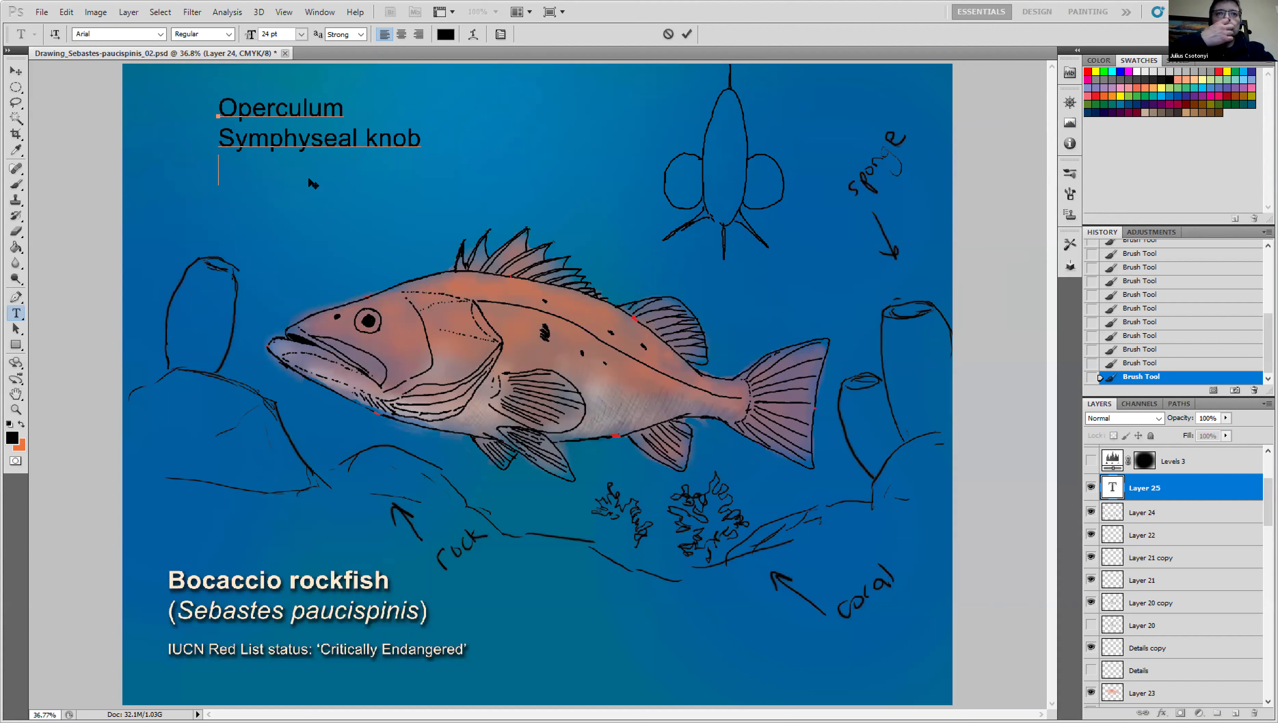
type("Branchoistegal")
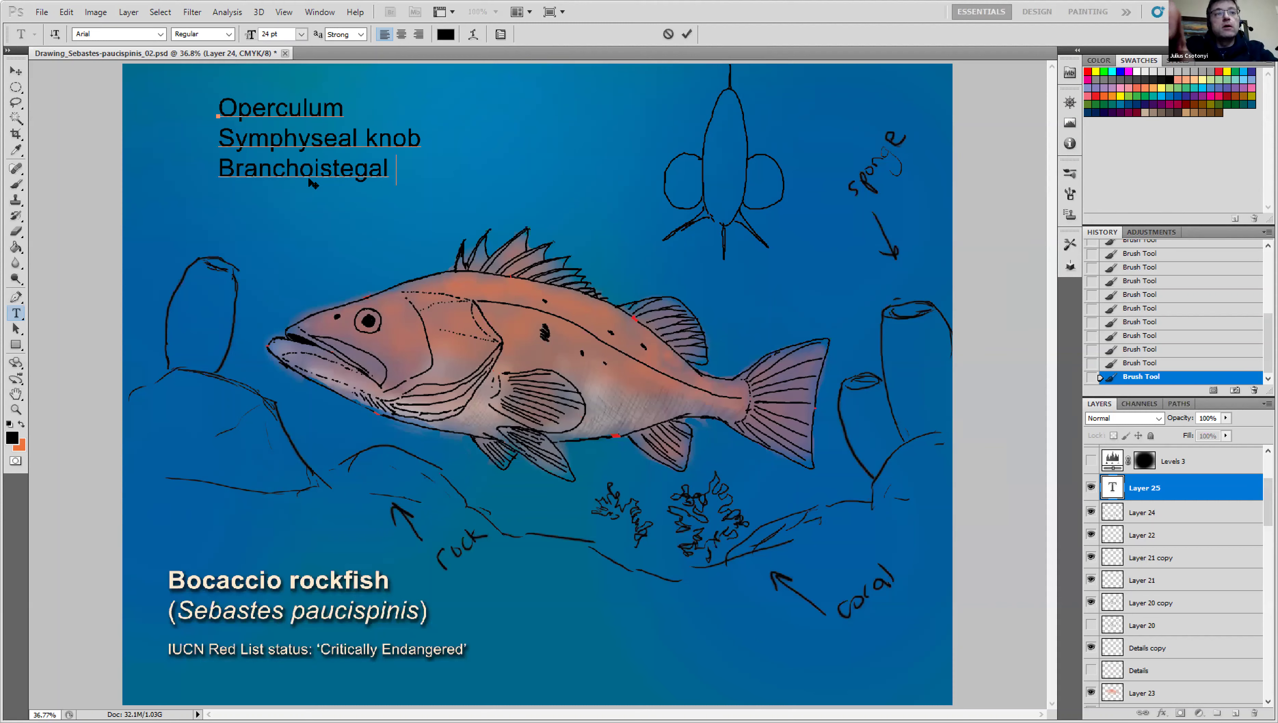
type(" rays")
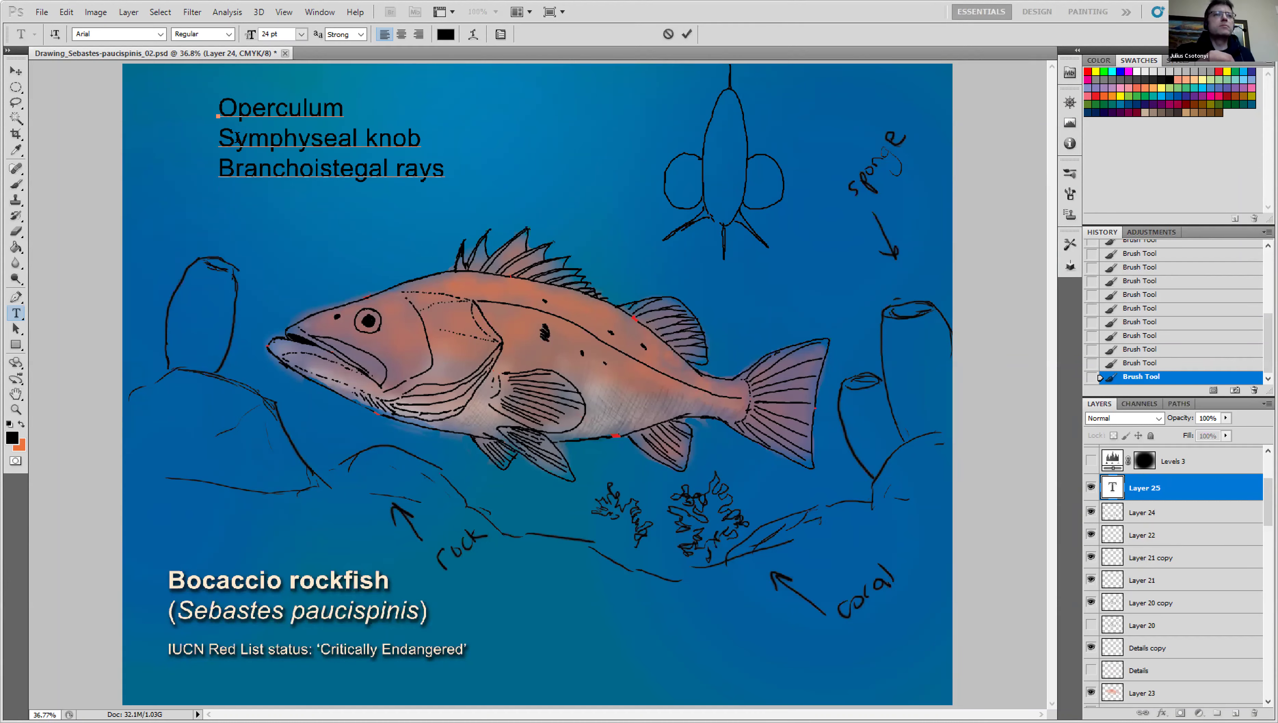
left_click(15, 70)
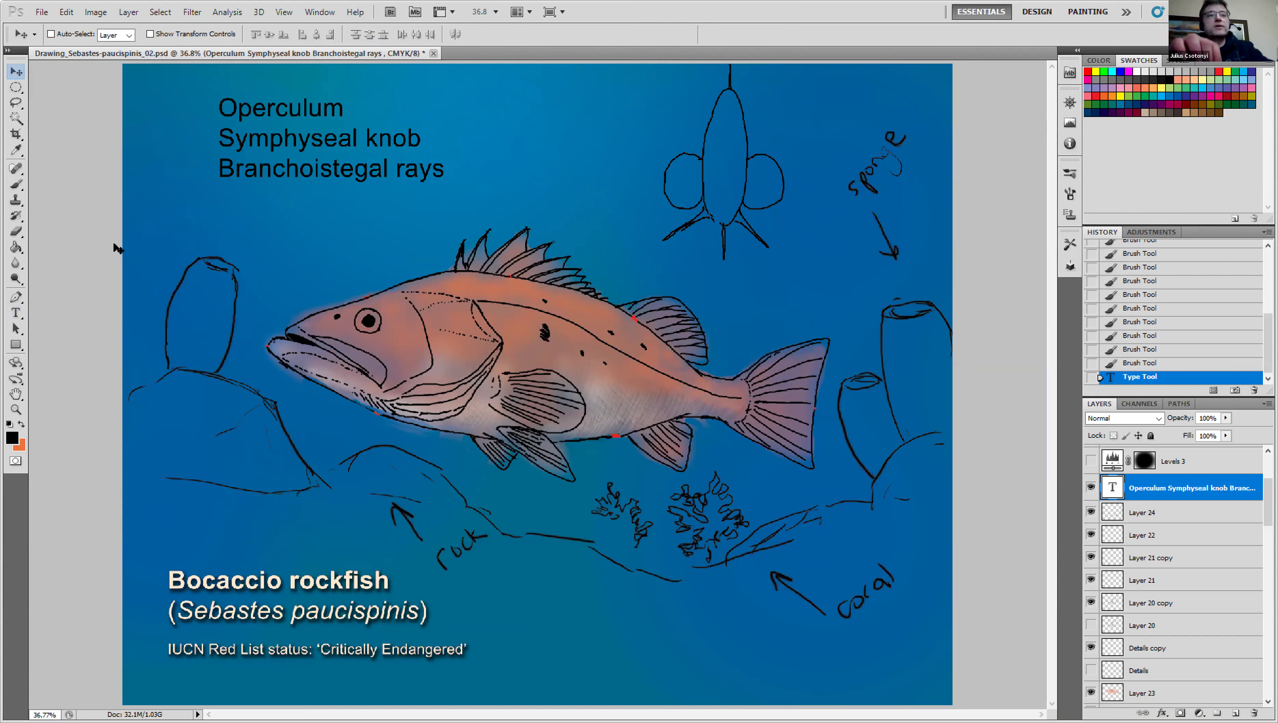
Add "Tapetum lucidum" as a fourth line at the end of the anatomy term list and commit the text.
left_click(15, 313)
left_click(445, 171)
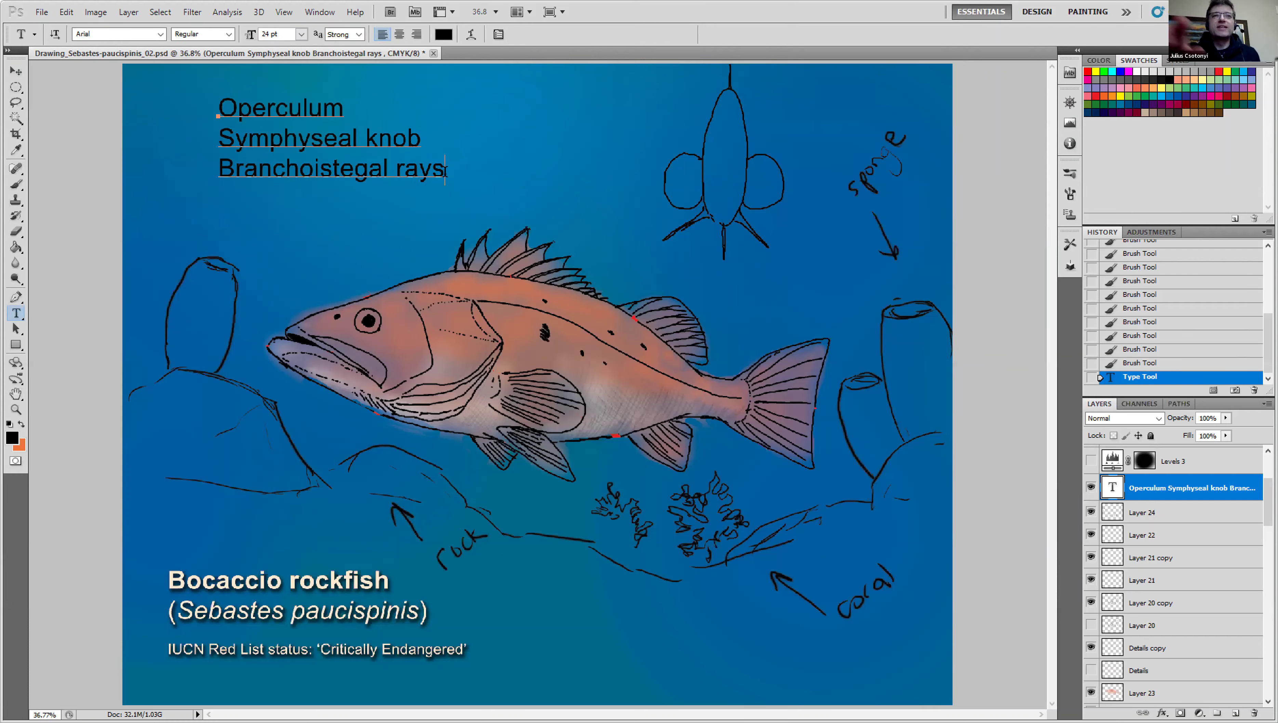
type("Tapetum lucidum")
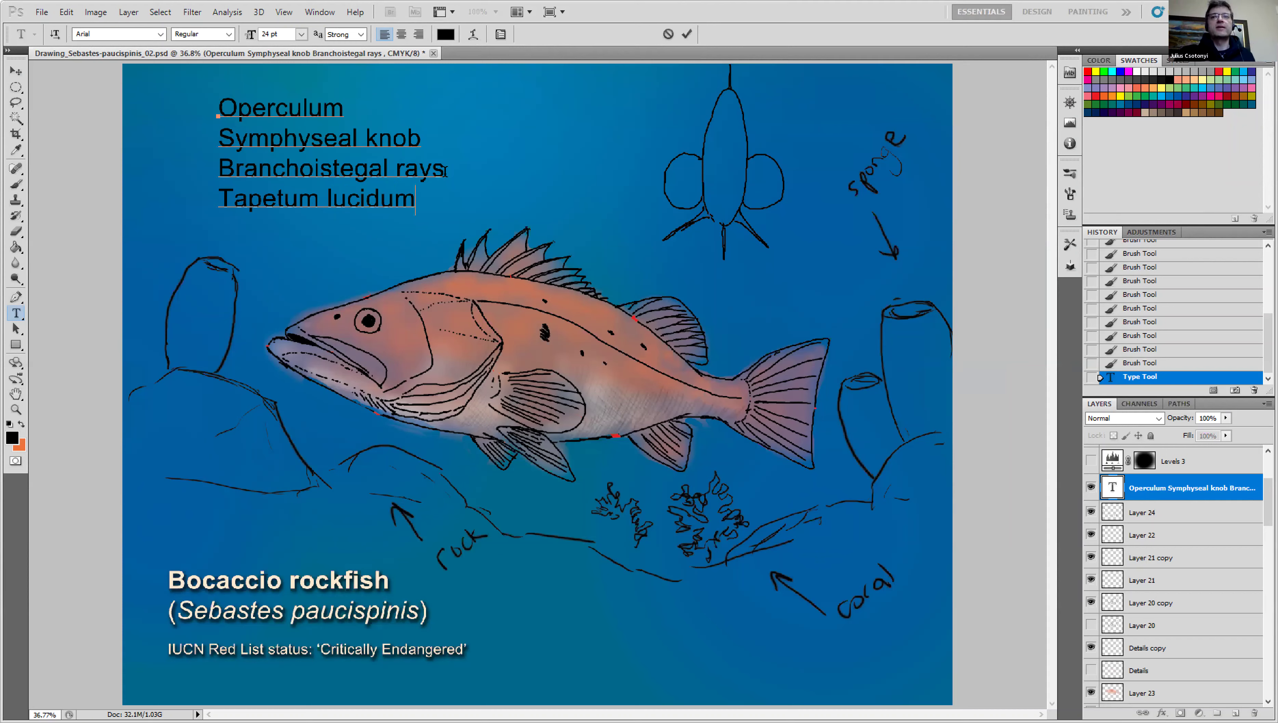
left_click(16, 70)
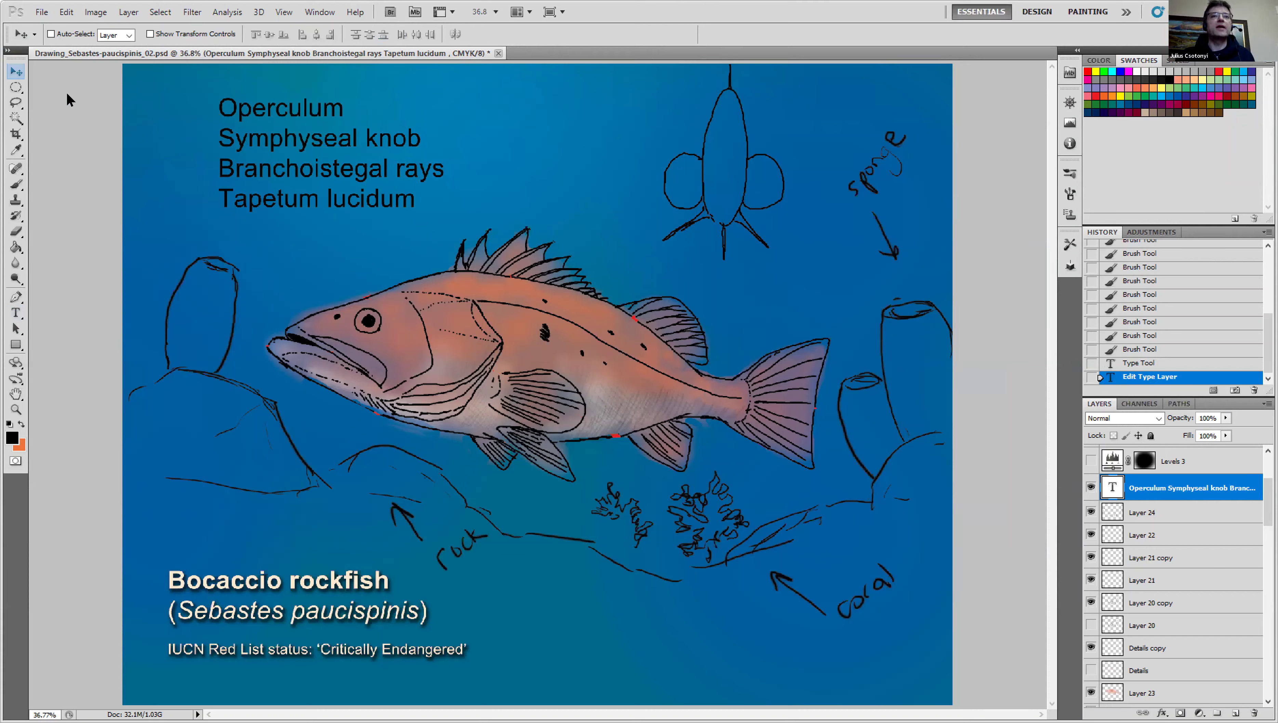